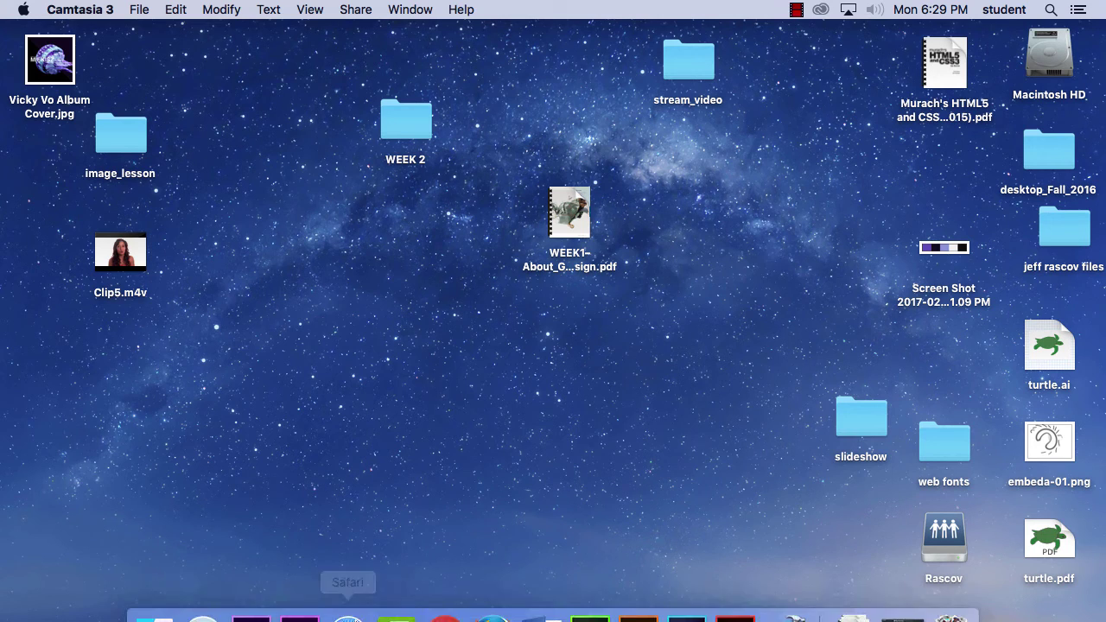
Switch to Firefox and open google.com in place of the college home page.
{"action": "left_click", "coordinate": [494, 593]}
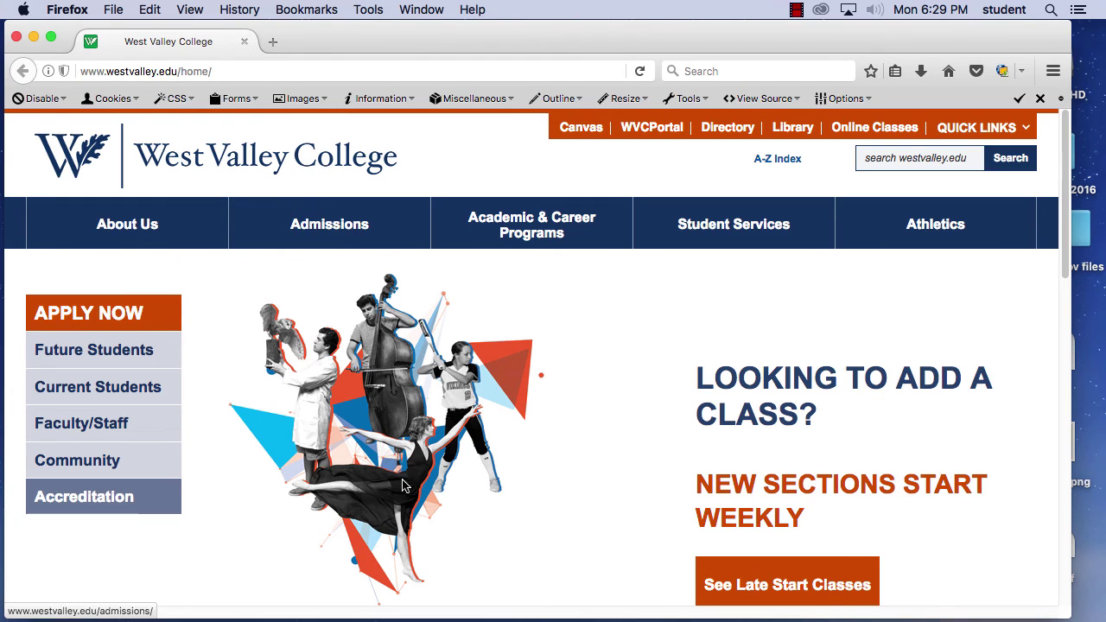
{"action": "mouse_move", "coordinate": [369, 231]}
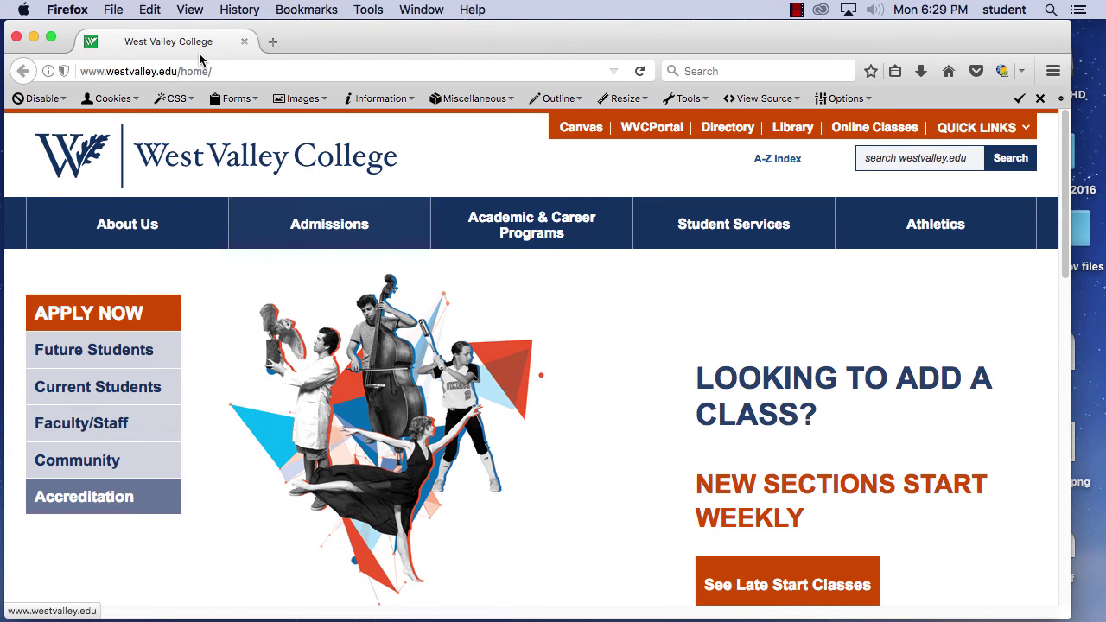
{"action": "right_click", "coordinate": [229, 71]}
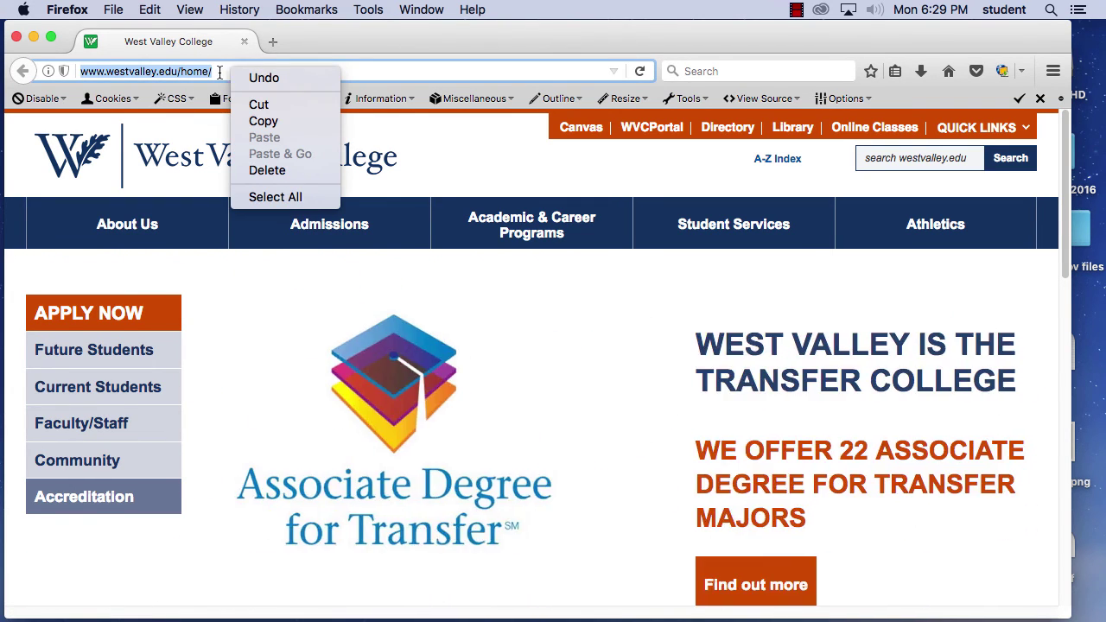
{"action": "key", "text": "Escape"}
{"action": "type", "text": "google.com"}
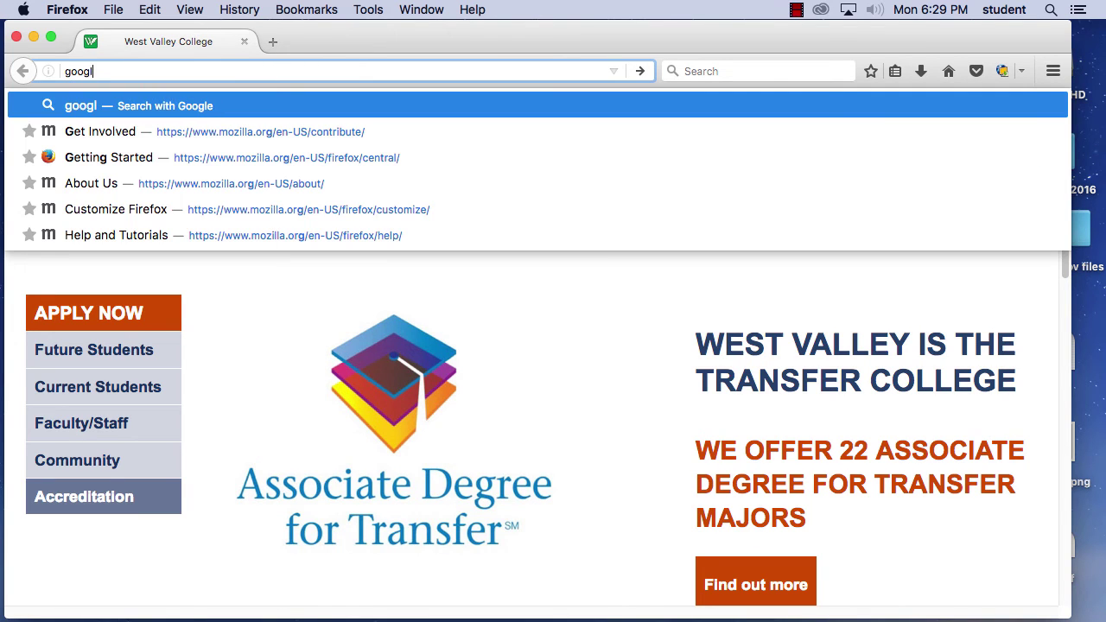
{"action": "key", "text": "Return"}
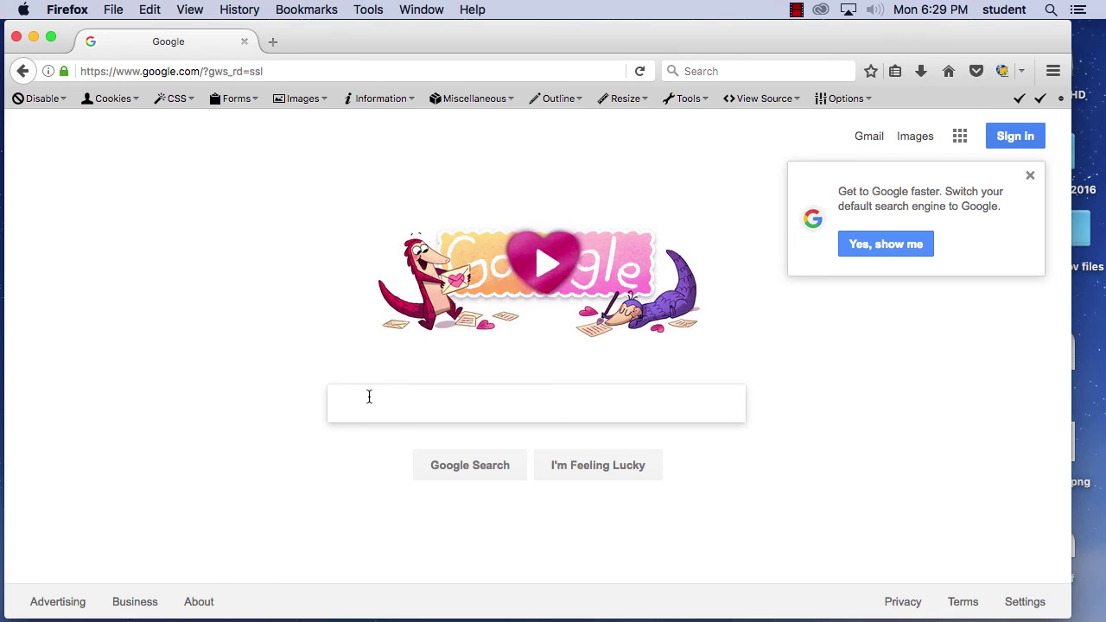
Search Google for "west valley college" and show the image results.
{"action": "type", "text": "west"}
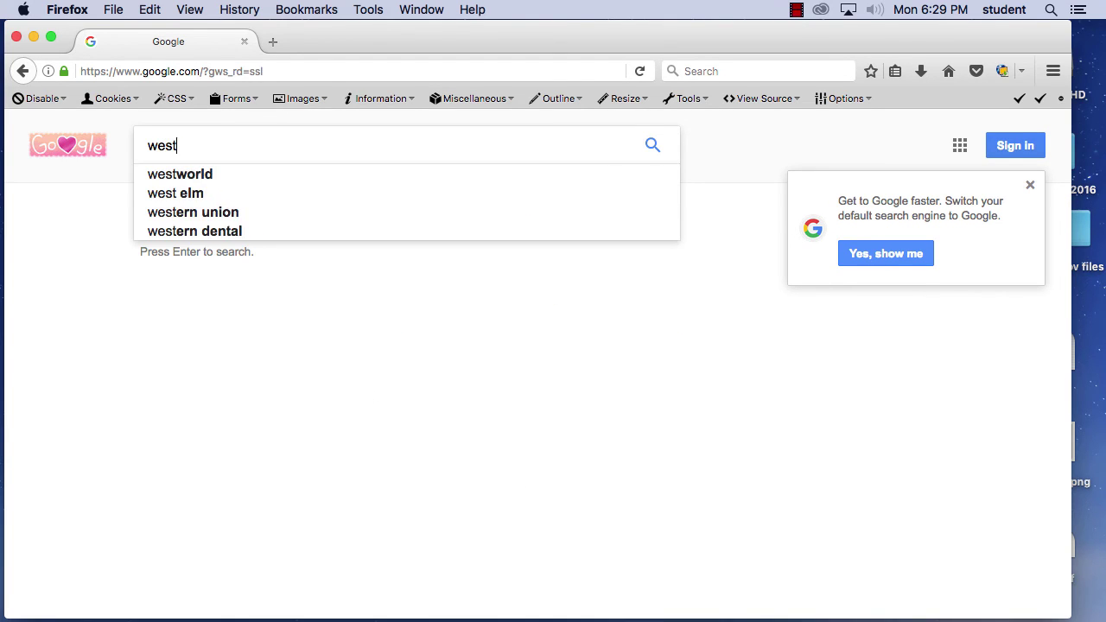
{"action": "type", "text": " valley college"}
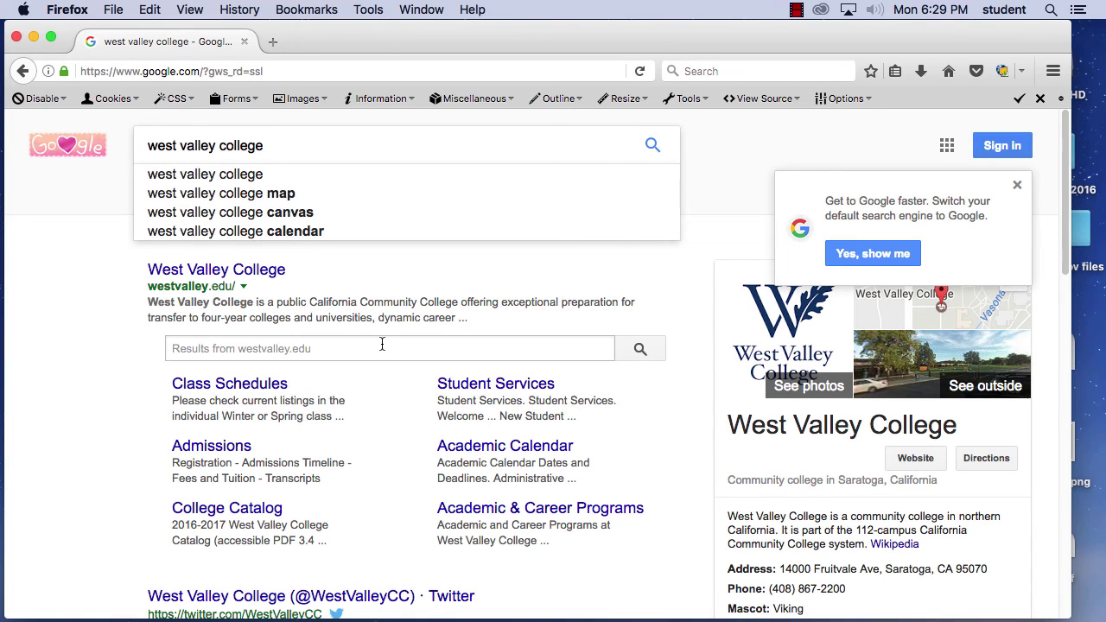
{"action": "left_click", "coordinate": [256, 176]}
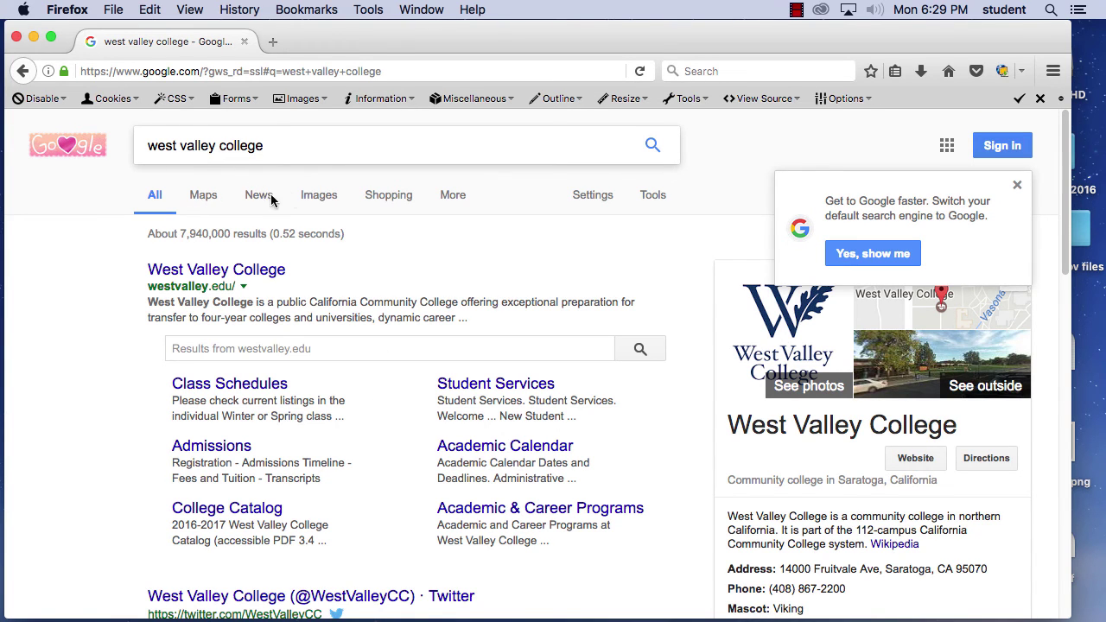
{"action": "left_click", "coordinate": [318, 198]}
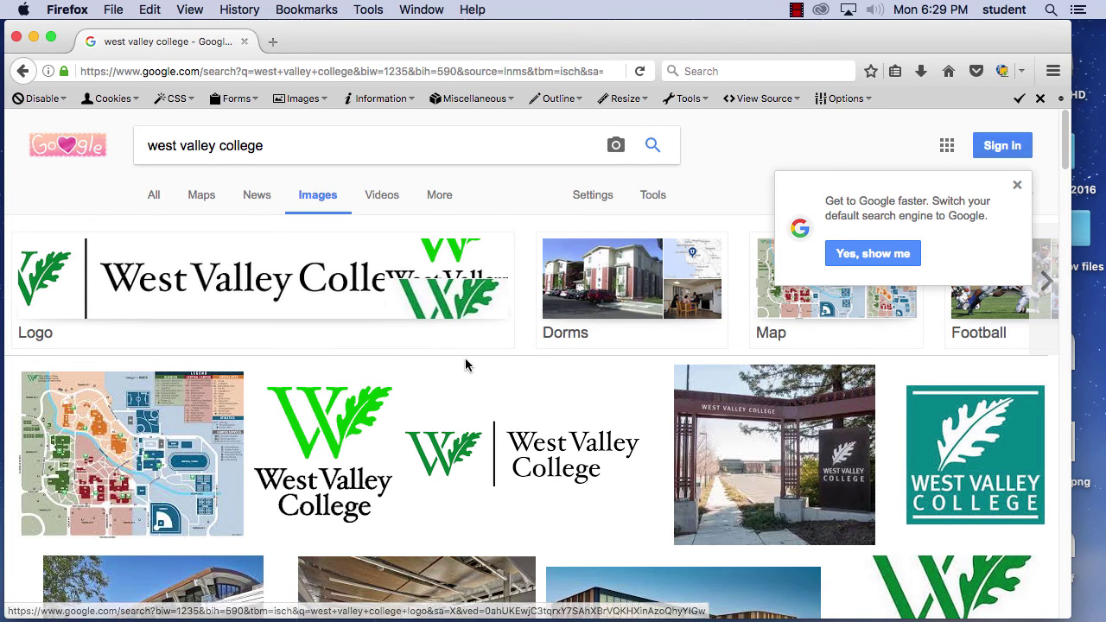
Look through the West Valley College image results, checking the size and source site of individual pictures.
{"action": "scroll", "coordinate": [465, 357], "scroll_direction": "down", "scroll_amount": 1}
{"action": "scroll", "coordinate": [467, 366], "scroll_direction": "down", "scroll_amount": 3}
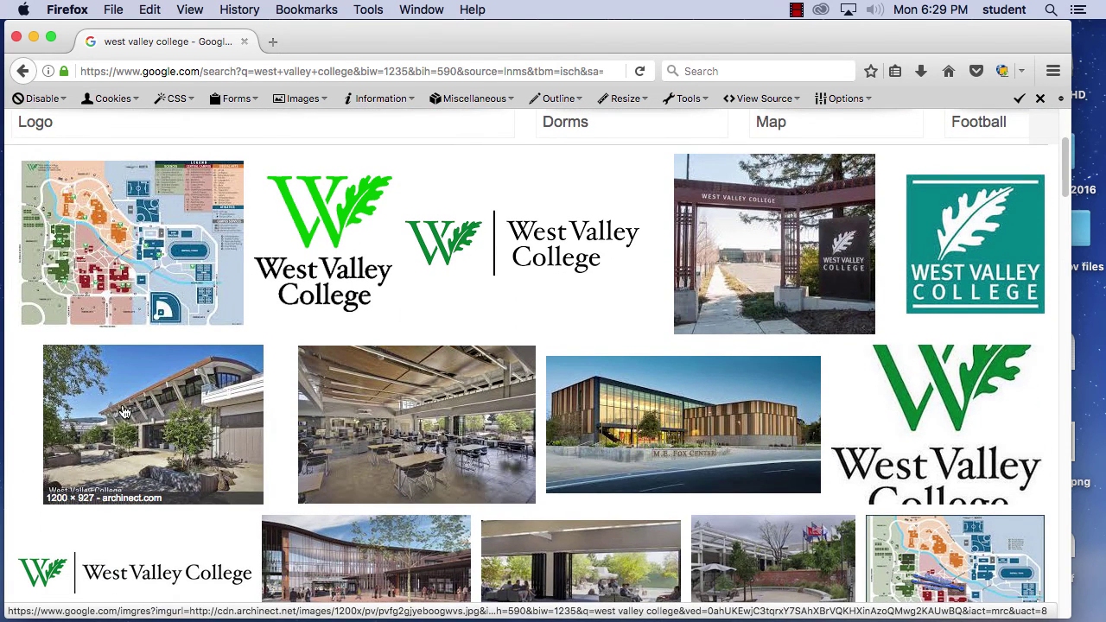
{"action": "scroll", "coordinate": [639, 414], "scroll_direction": "down", "scroll_amount": 5}
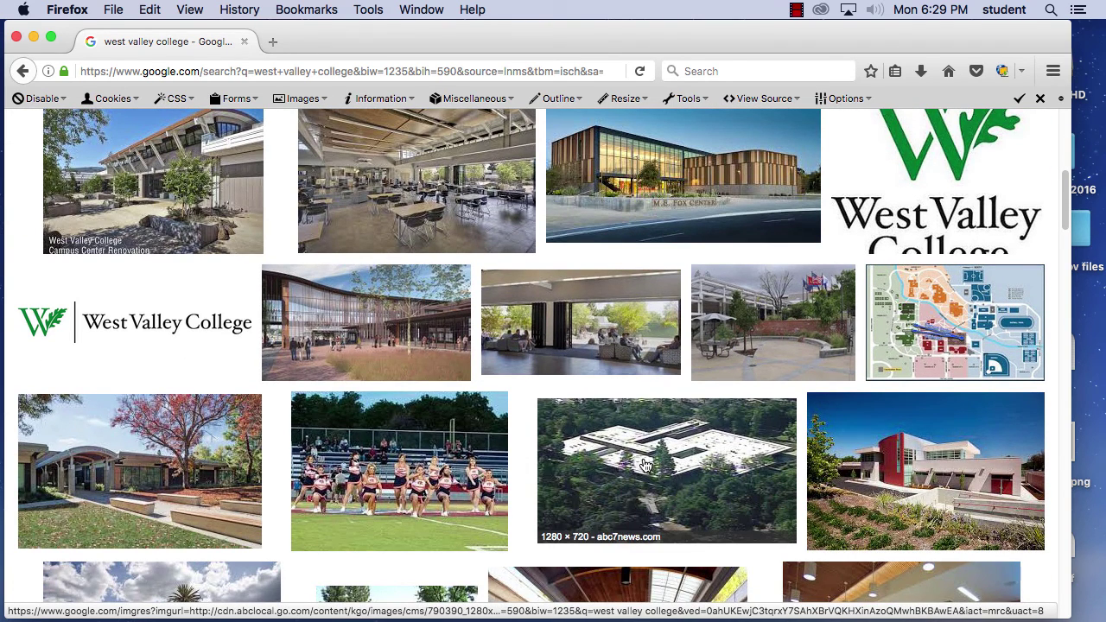
{"action": "scroll", "coordinate": [605, 276], "scroll_direction": "down", "scroll_amount": 10}
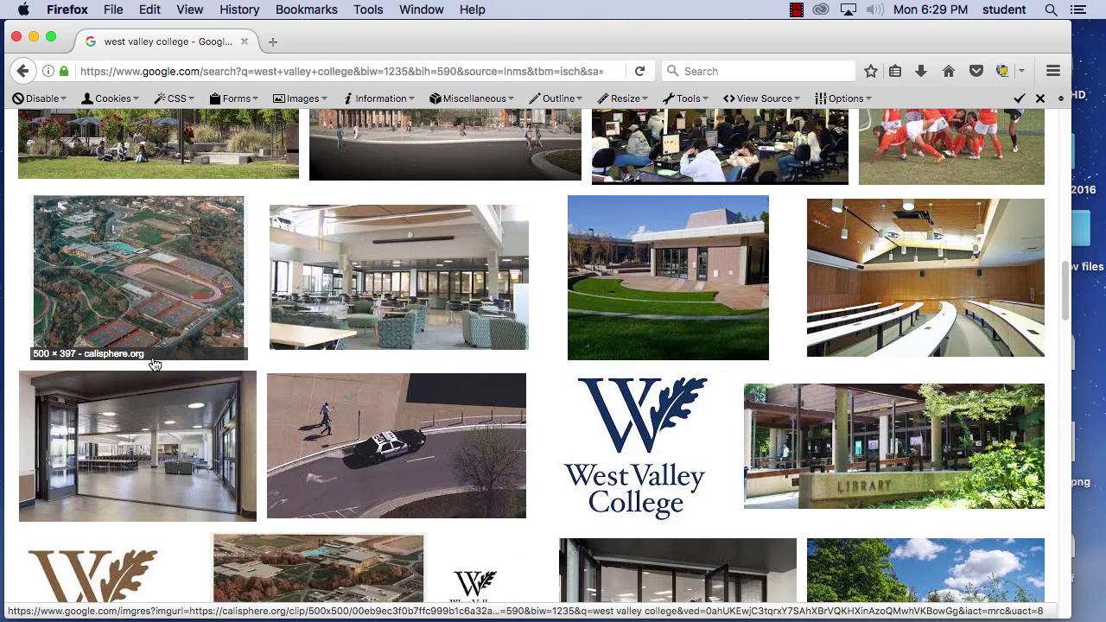
{"action": "scroll", "coordinate": [435, 388], "scroll_direction": "up", "scroll_amount": 3}
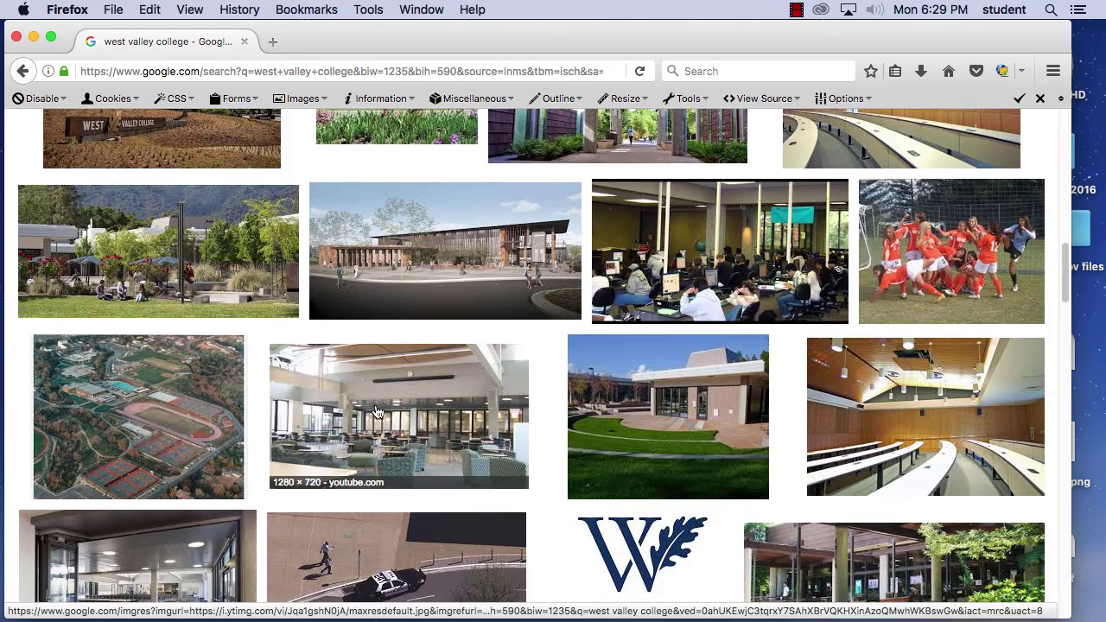
{"action": "scroll", "coordinate": [275, 389], "scroll_direction": "down", "scroll_amount": 1}
{"action": "scroll", "coordinate": [274, 389], "scroll_direction": "down", "scroll_amount": 5}
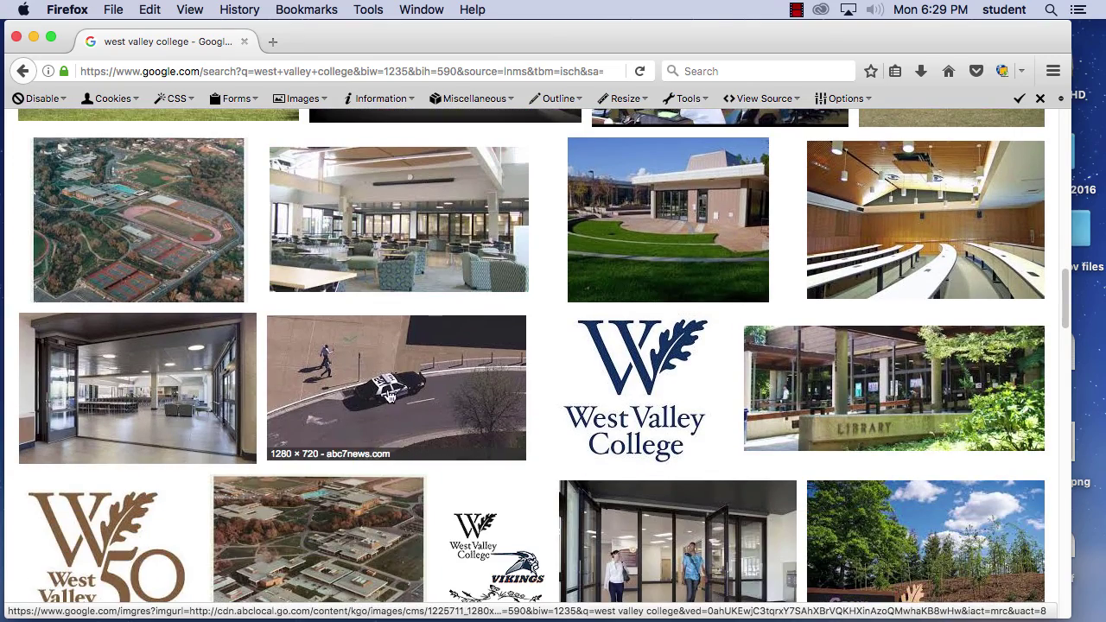
{"action": "scroll", "coordinate": [367, 490], "scroll_direction": "down", "scroll_amount": 15}
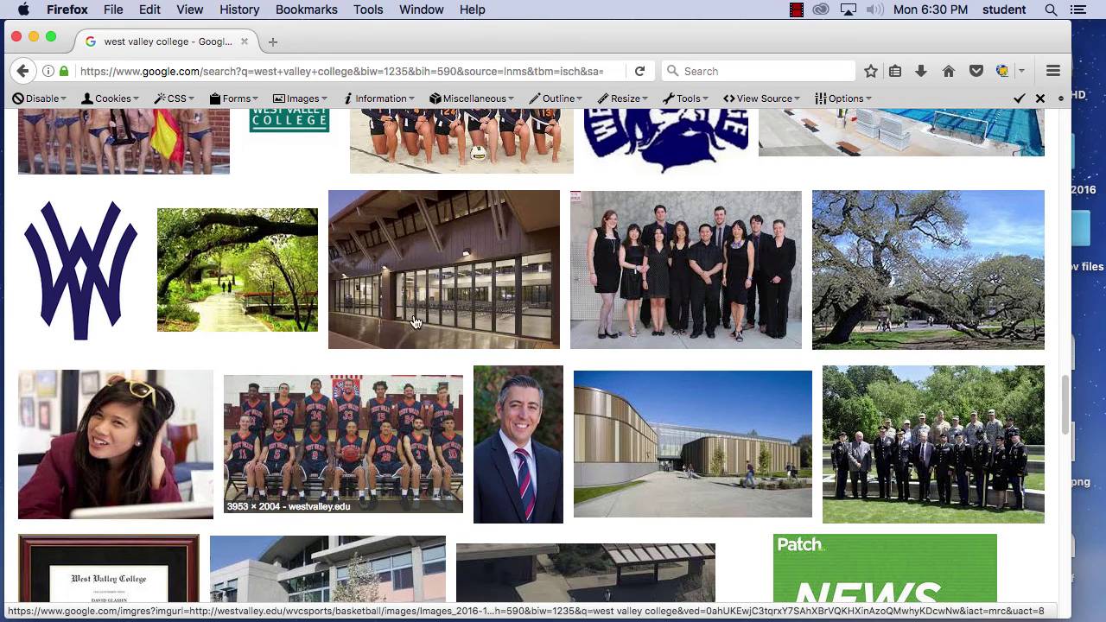
{"action": "scroll", "coordinate": [659, 445], "scroll_direction": "down", "scroll_amount": 5}
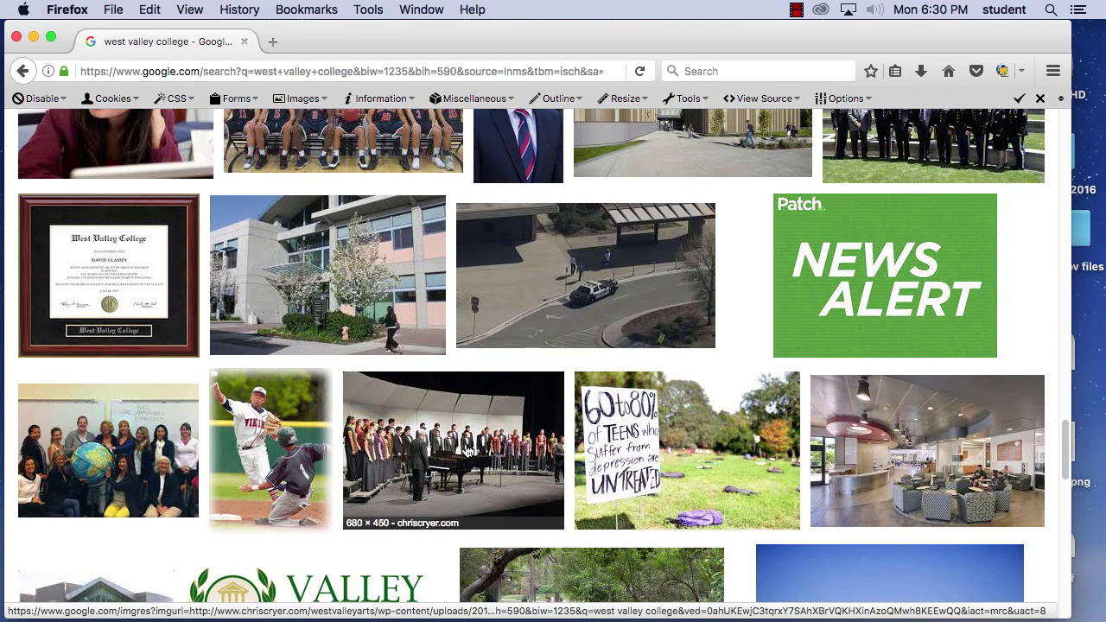
{"action": "scroll", "coordinate": [625, 484], "scroll_direction": "down", "scroll_amount": 2}
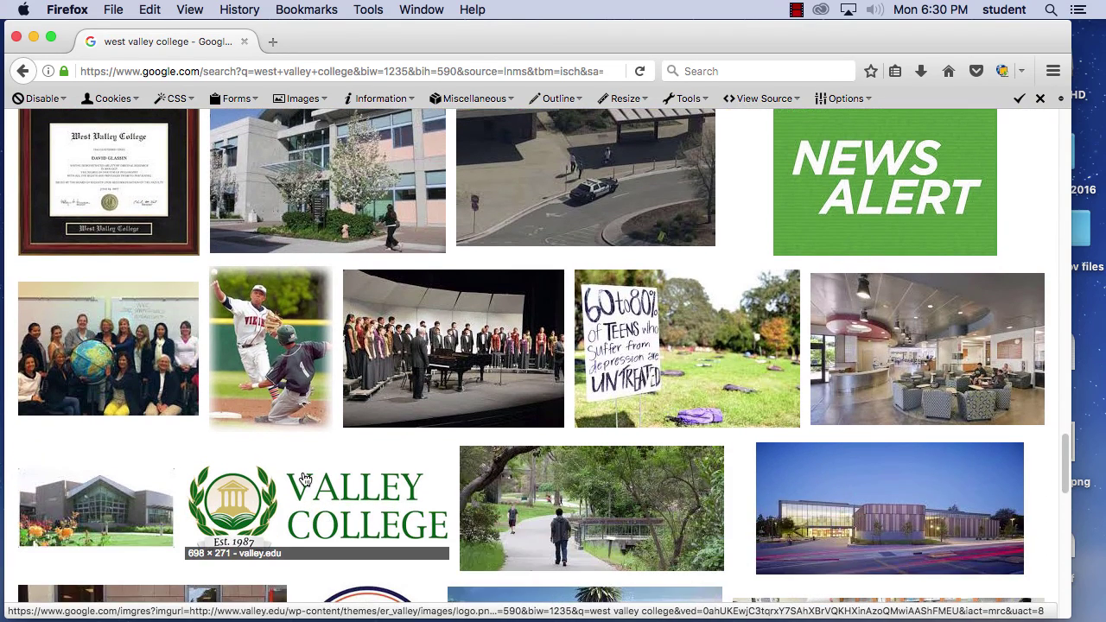
{"action": "scroll", "coordinate": [314, 491], "scroll_direction": "up", "scroll_amount": 10}
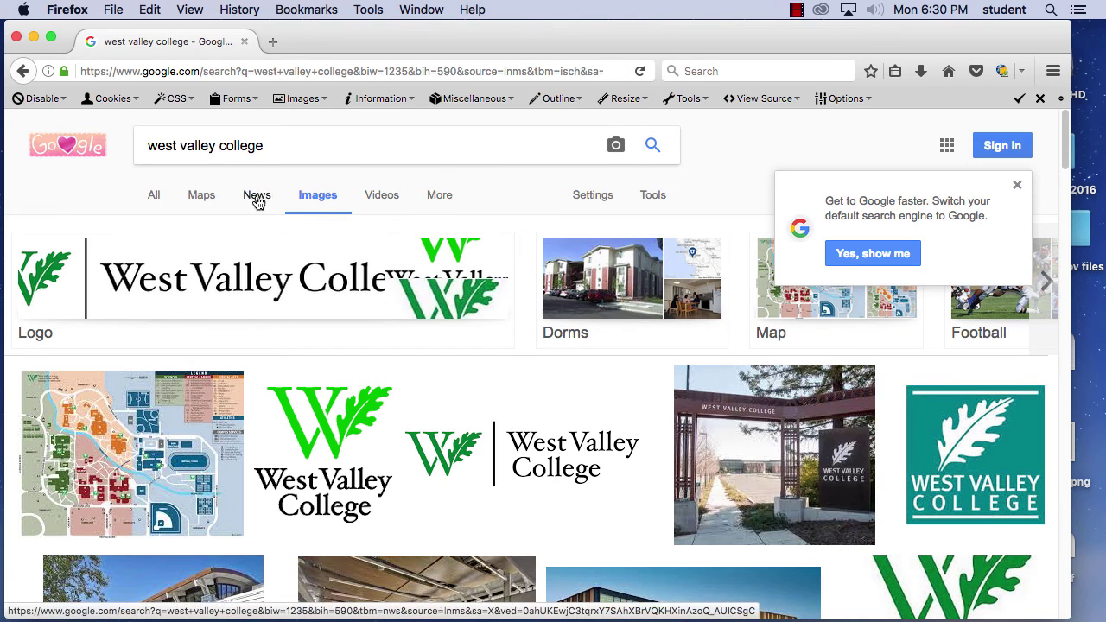
Filter the image results to an exact size of 1920 × 1080 px.
{"action": "left_click", "coordinate": [660, 197]}
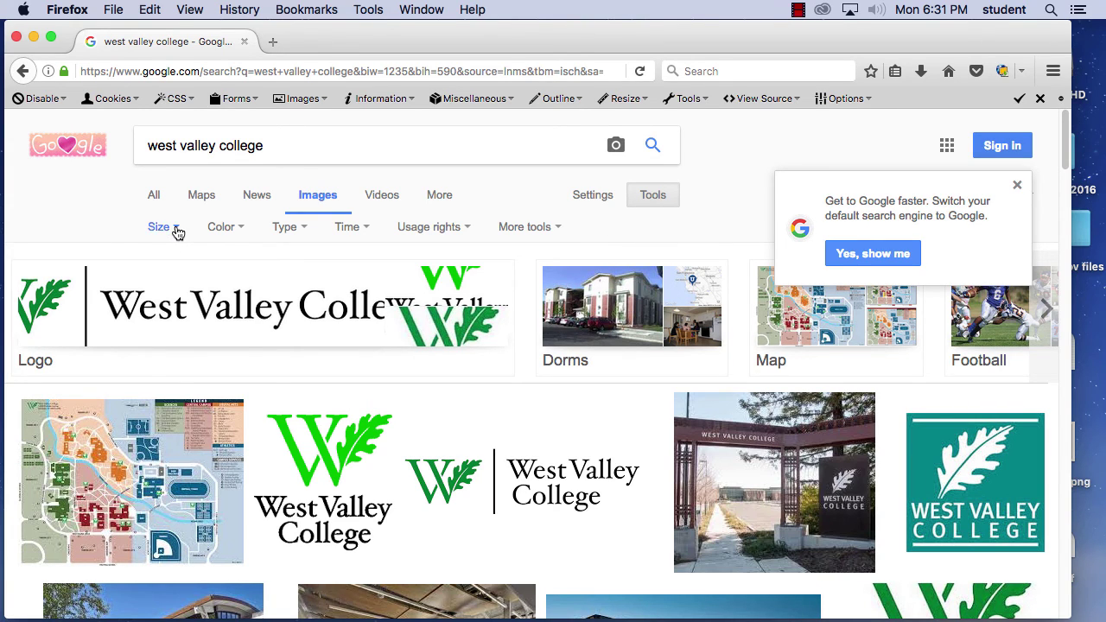
{"action": "left_click", "coordinate": [177, 231]}
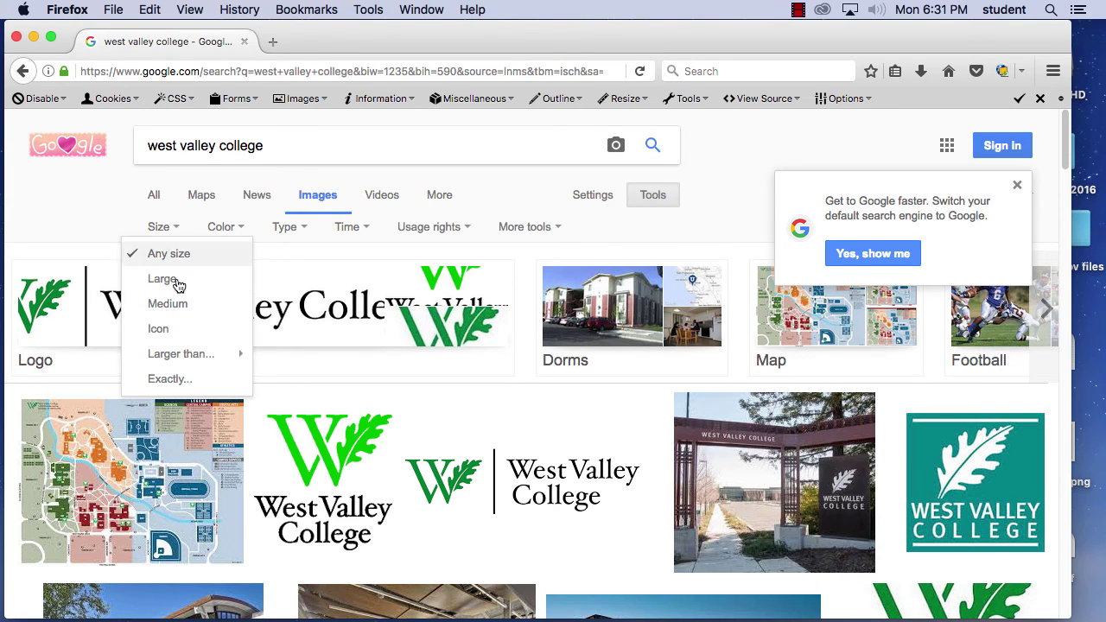
{"action": "mouse_move", "coordinate": [183, 361]}
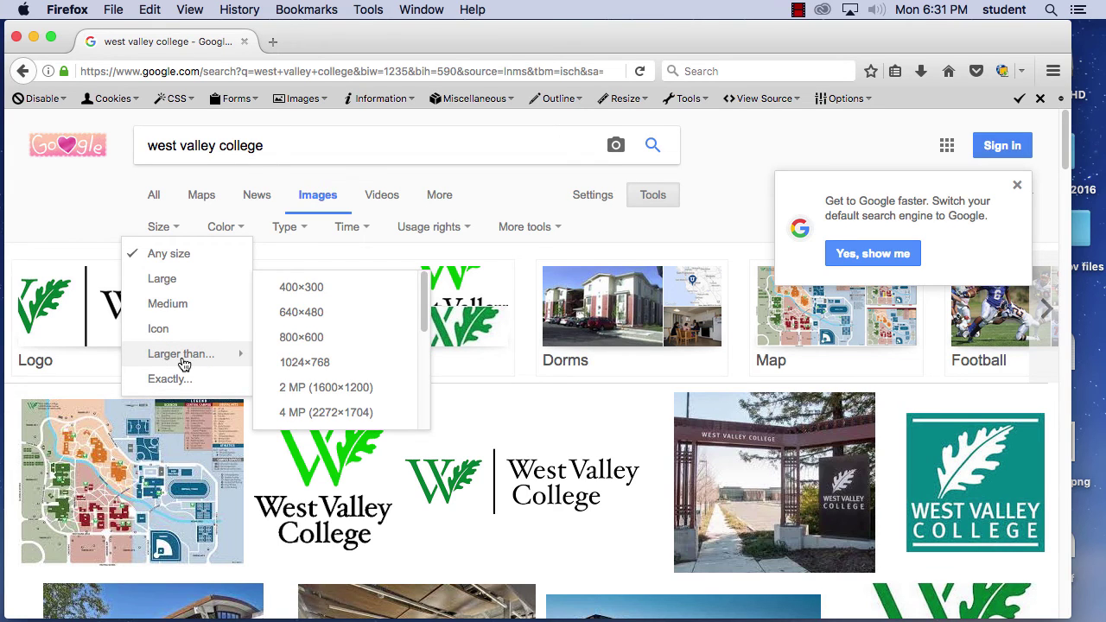
{"action": "left_click", "coordinate": [173, 380]}
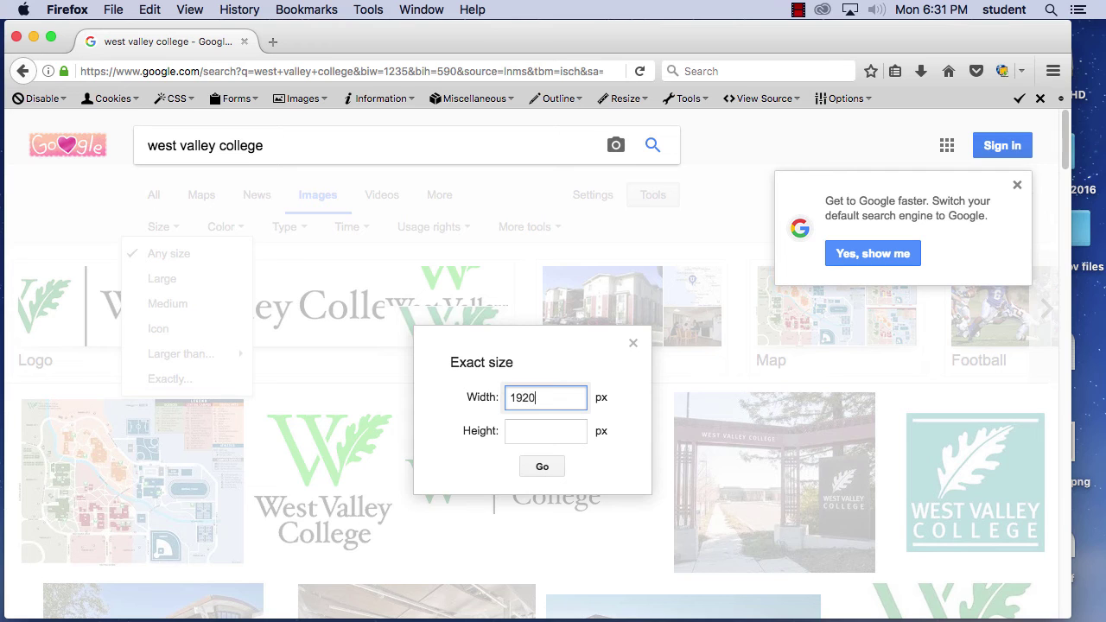
{"action": "left_click", "coordinate": [545, 427]}
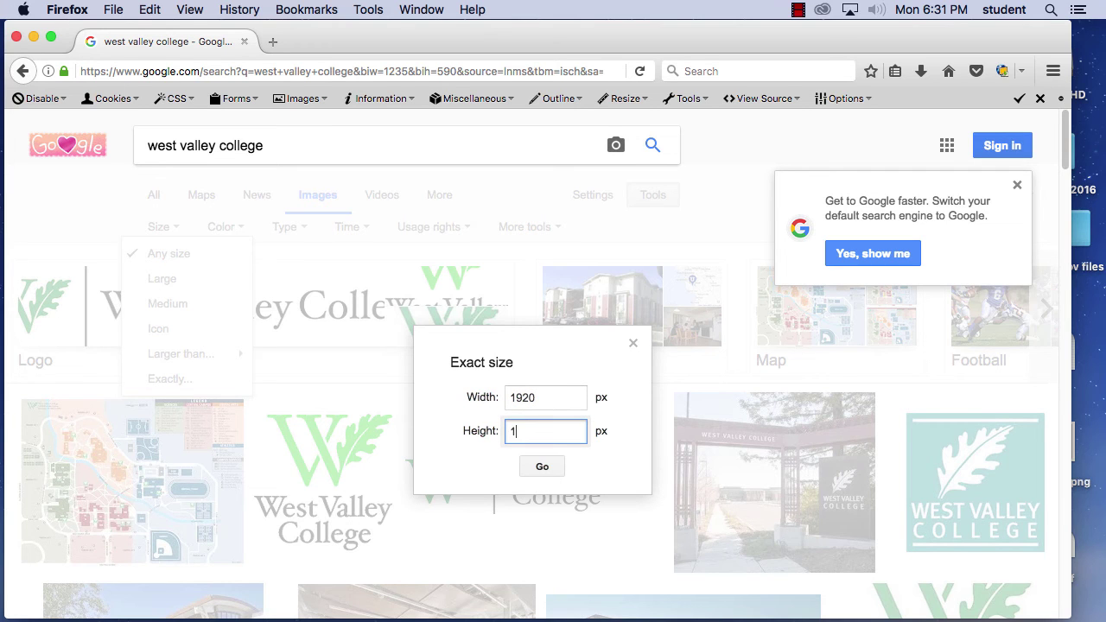
{"action": "left_click", "coordinate": [542, 466]}
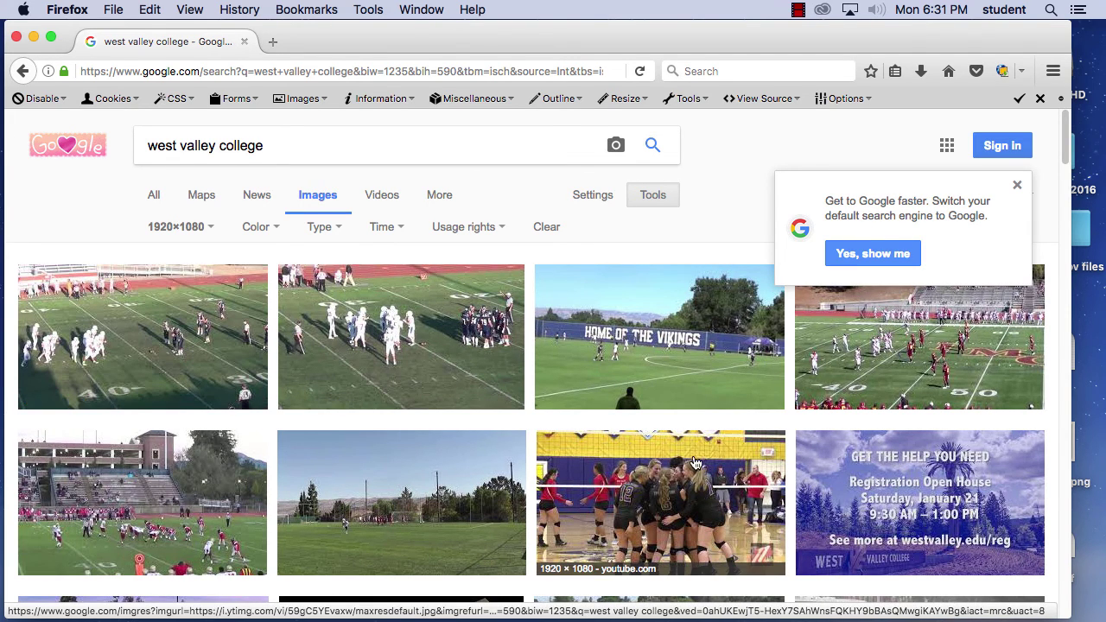
Look through the images in the size-filtered results and return to the start of the list.
{"action": "scroll", "coordinate": [696, 464], "scroll_direction": "down", "scroll_amount": 5}
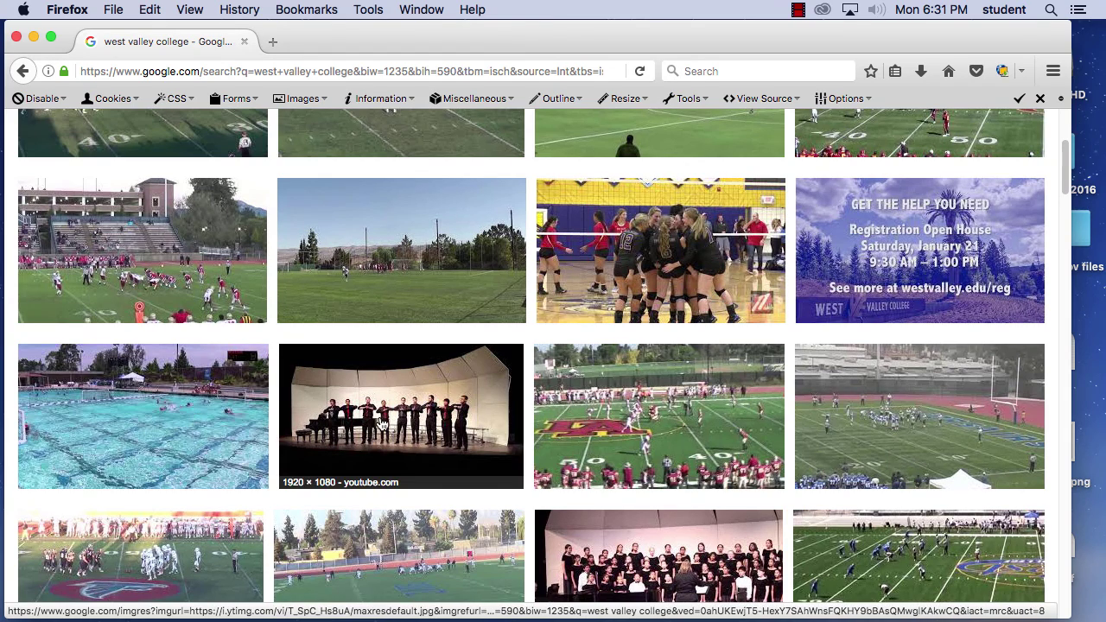
{"action": "scroll", "coordinate": [383, 424], "scroll_direction": "down", "scroll_amount": 3}
{"action": "scroll", "coordinate": [619, 429], "scroll_direction": "down", "scroll_amount": 3}
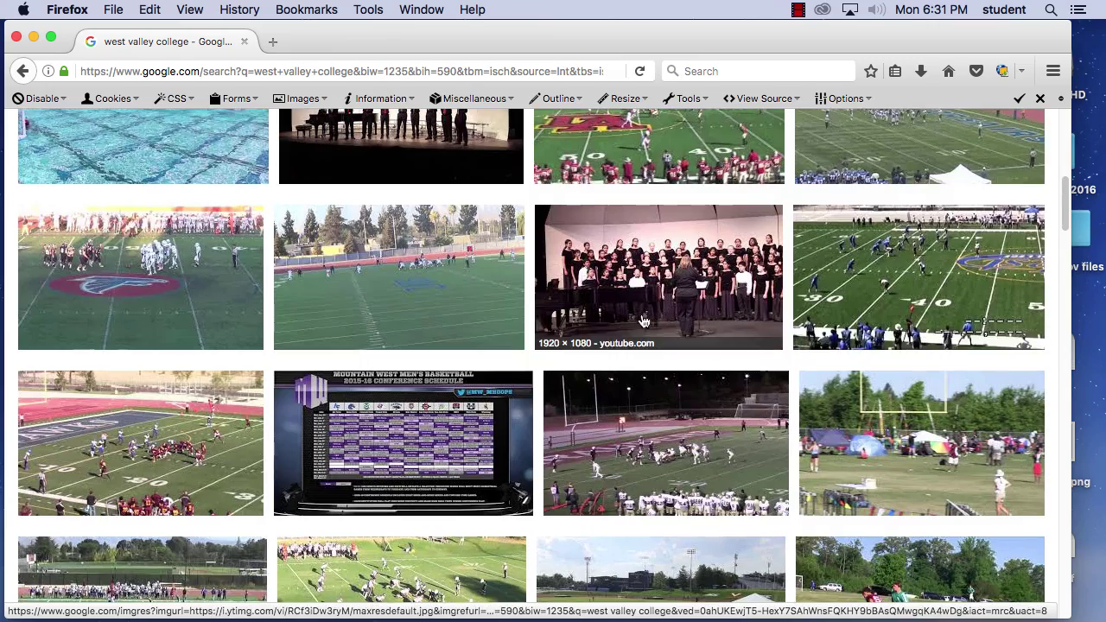
{"action": "scroll", "coordinate": [643, 320], "scroll_direction": "down", "scroll_amount": 15}
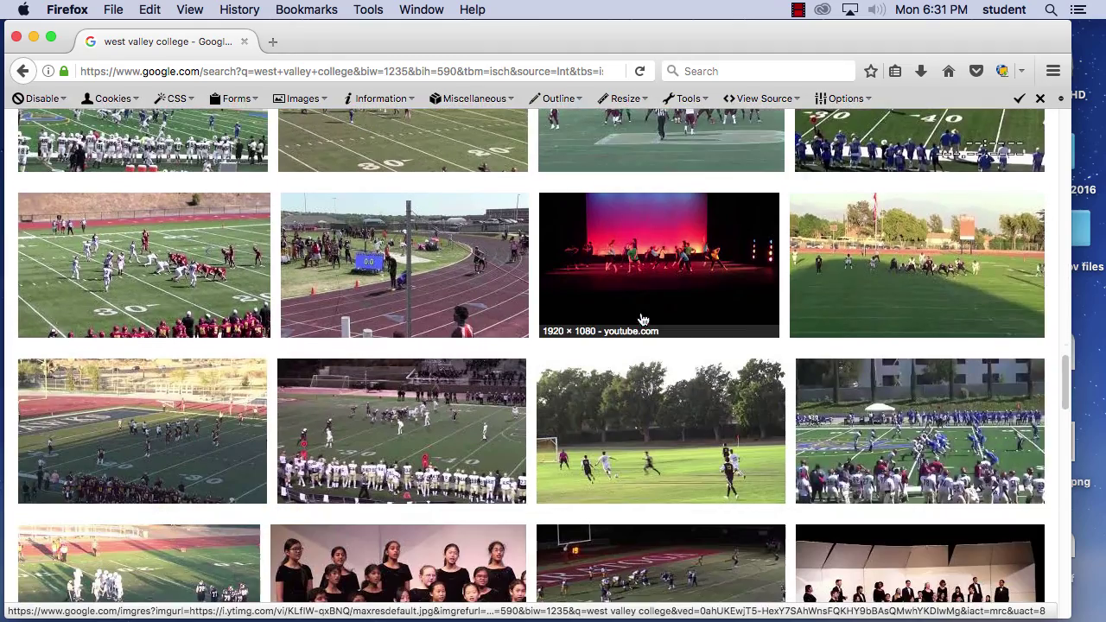
{"action": "scroll", "coordinate": [640, 319], "scroll_direction": "down", "scroll_amount": 3}
{"action": "scroll", "coordinate": [639, 319], "scroll_direction": "up", "scroll_amount": 20}
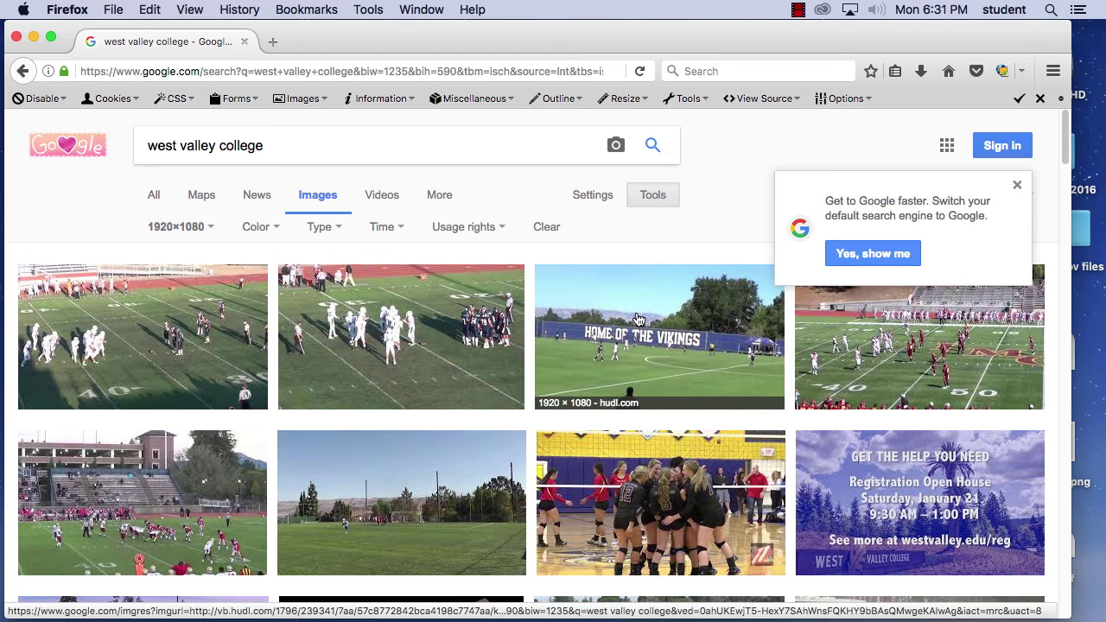
Reset the size filter to Any size and open the preview of the 940 × 620 West Valley College logo from gnugroup.com.
{"action": "left_click", "coordinate": [210, 228]}
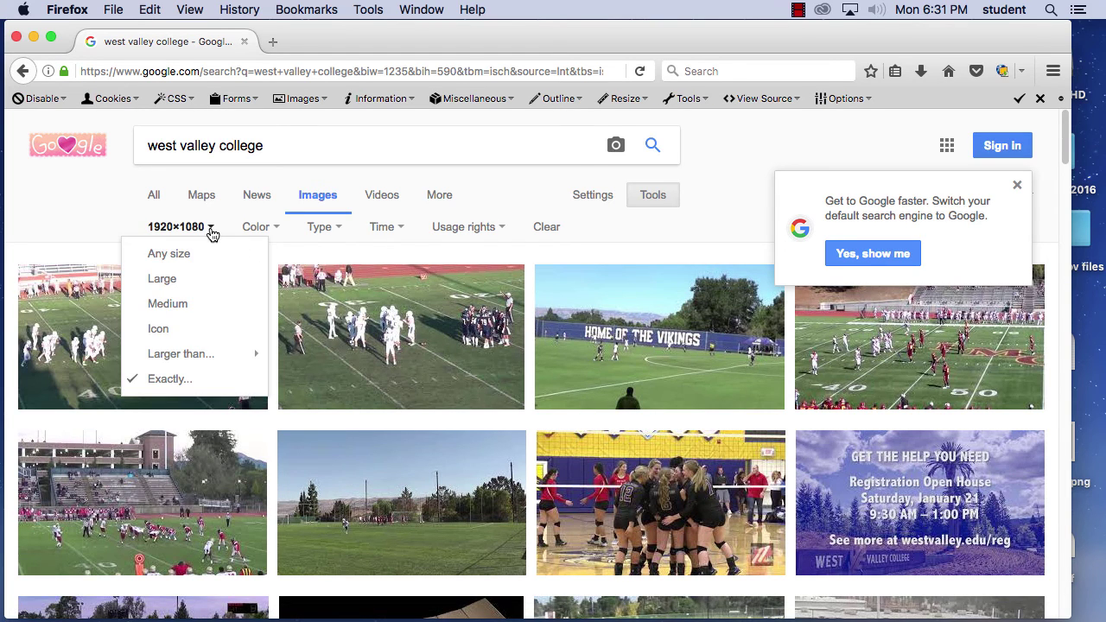
{"action": "left_click", "coordinate": [181, 254]}
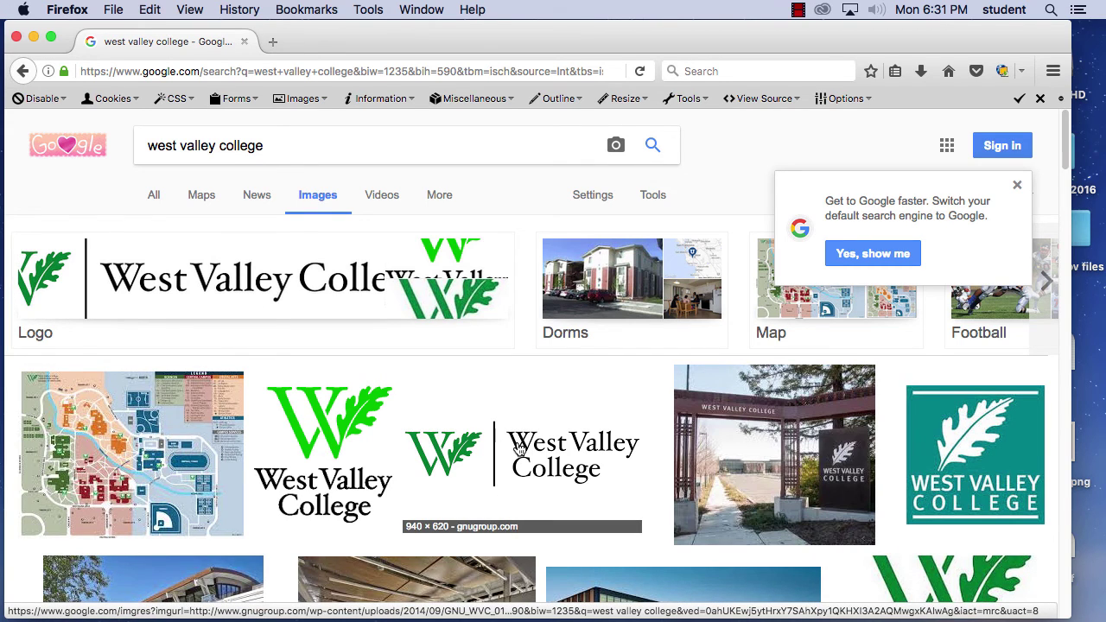
{"action": "left_click", "coordinate": [521, 449]}
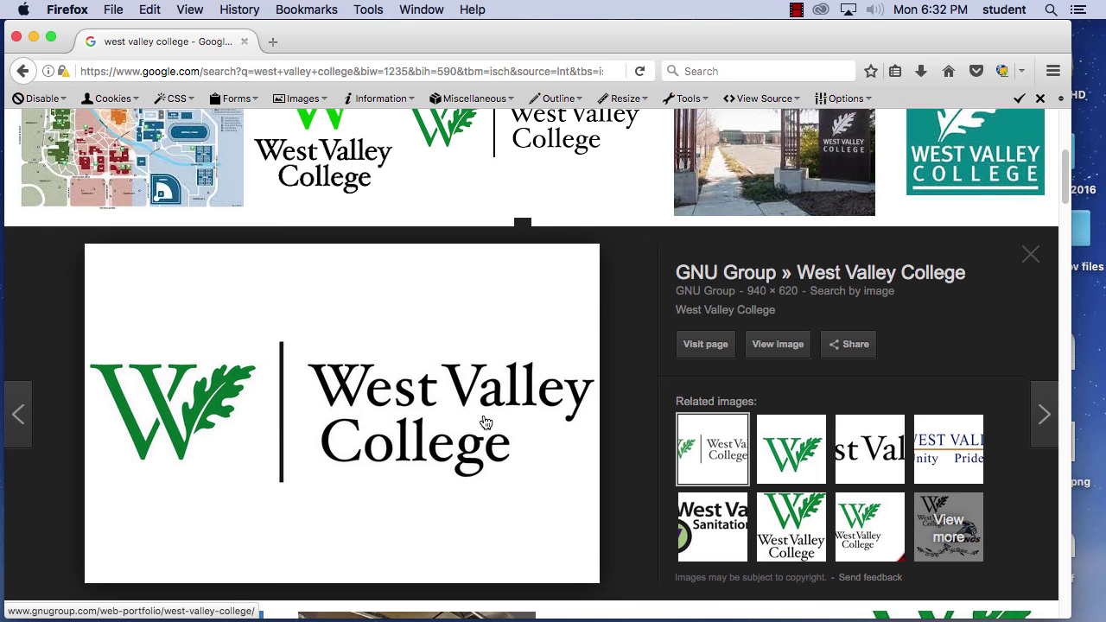
Move the browser window aside to expose the desktop and try to place the West Valley College logo preview directly on it.
{"action": "left_click_drag", "start_coordinate": [371, 40], "coordinate": [566, 42]}
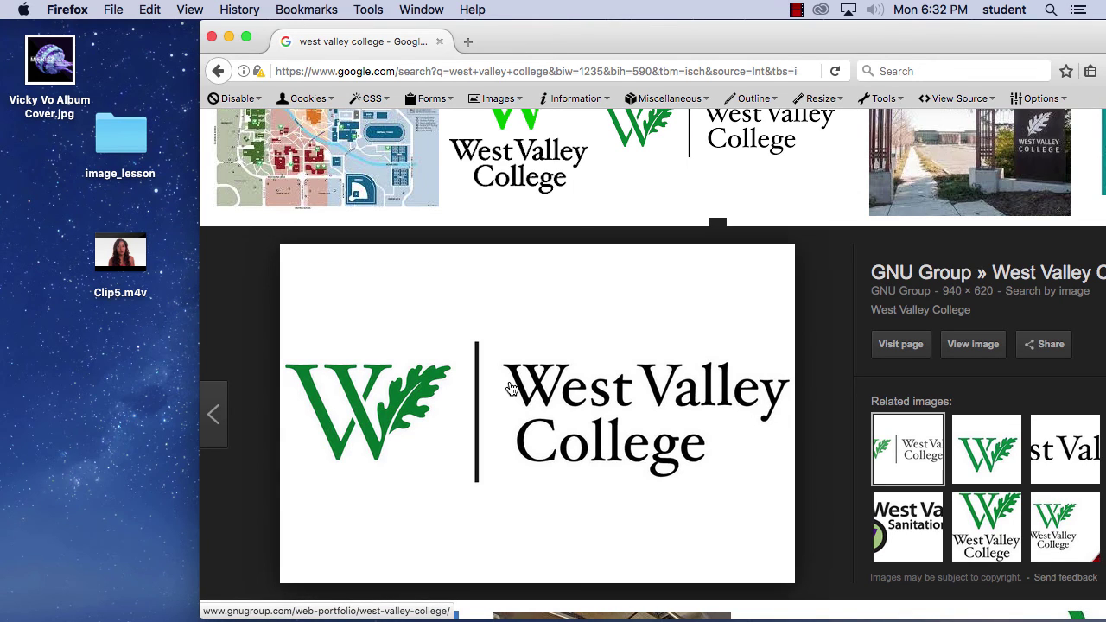
{"action": "left_click_drag", "start_coordinate": [516, 344], "coordinate": [223, 378]}
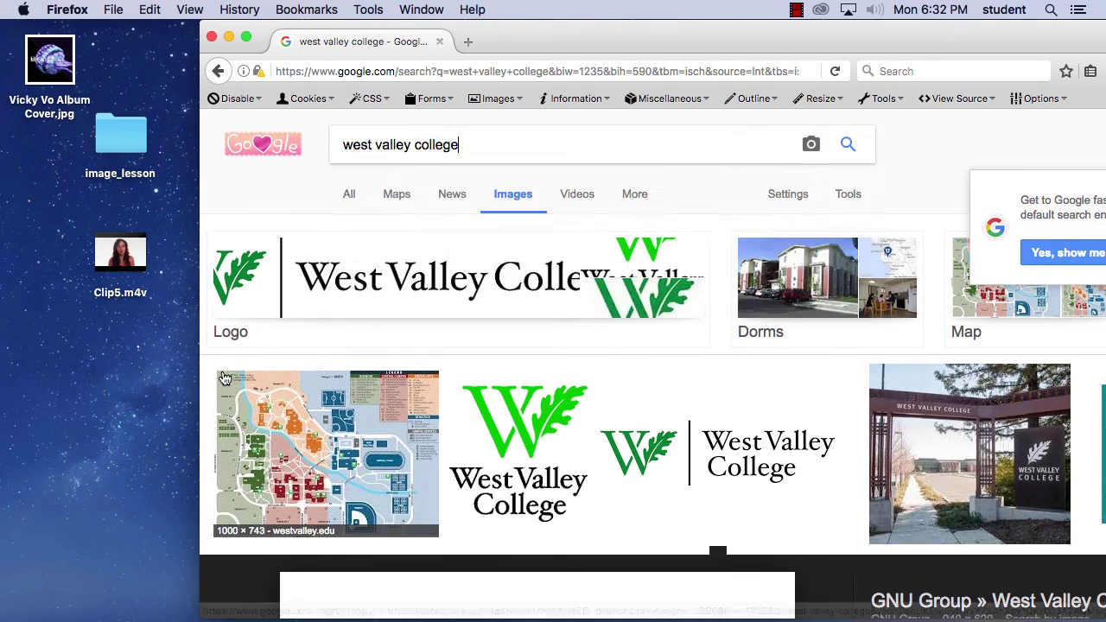
{"action": "left_click_drag", "start_coordinate": [434, 372], "coordinate": [223, 375]}
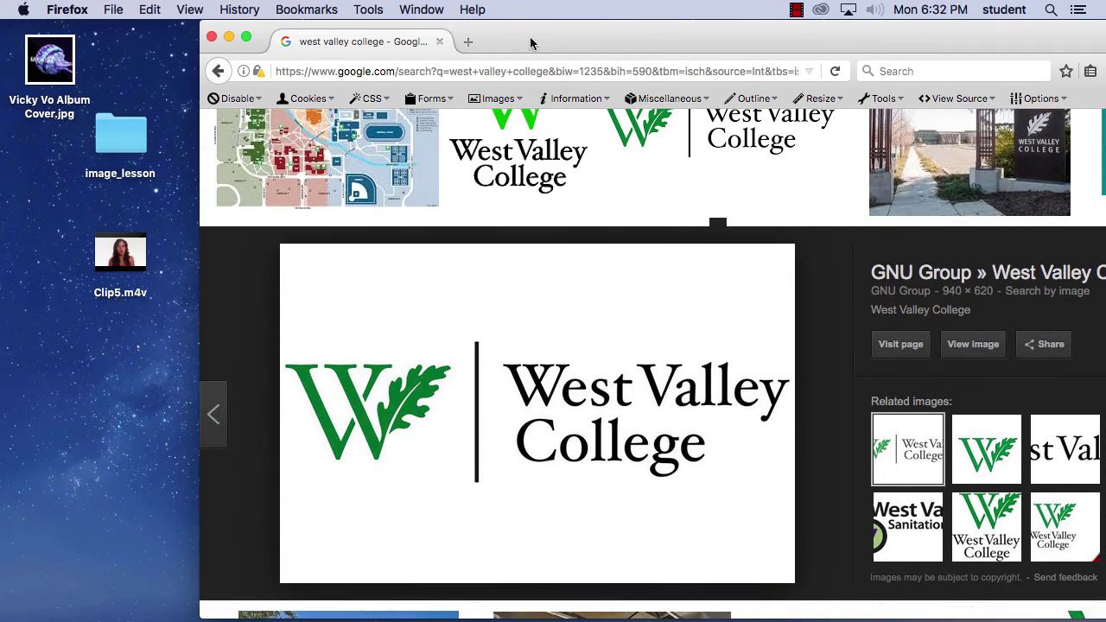
{"action": "left_click_drag", "start_coordinate": [531, 42], "coordinate": [506, 41]}
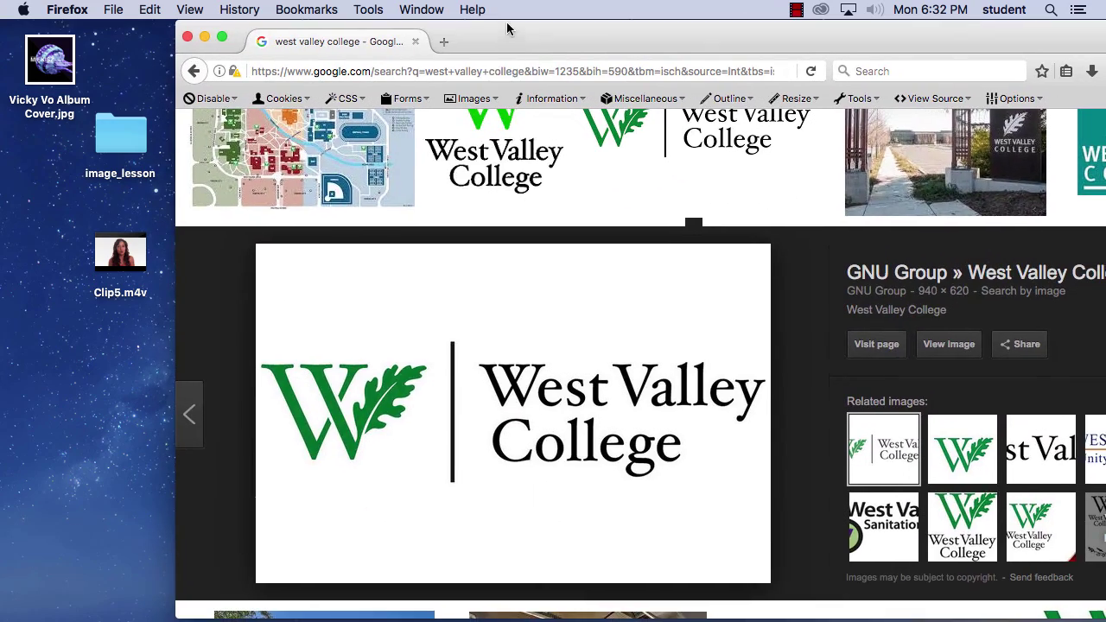
{"action": "left_click_drag", "start_coordinate": [376, 367], "coordinate": [114, 389]}
{"action": "left_click_drag", "start_coordinate": [519, 39], "coordinate": [465, 35]}
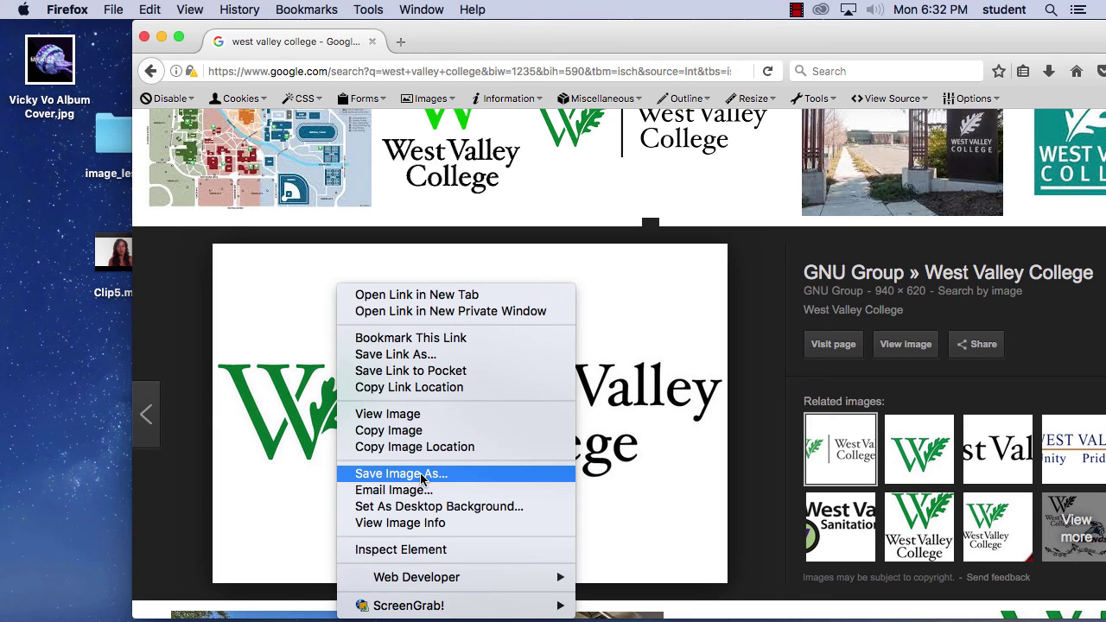
Save the logo image to the Desktop as GNU_WVC_01.jpg, replacing the existing file, and check it on the desktop.
{"action": "left_click", "coordinate": [421, 476]}
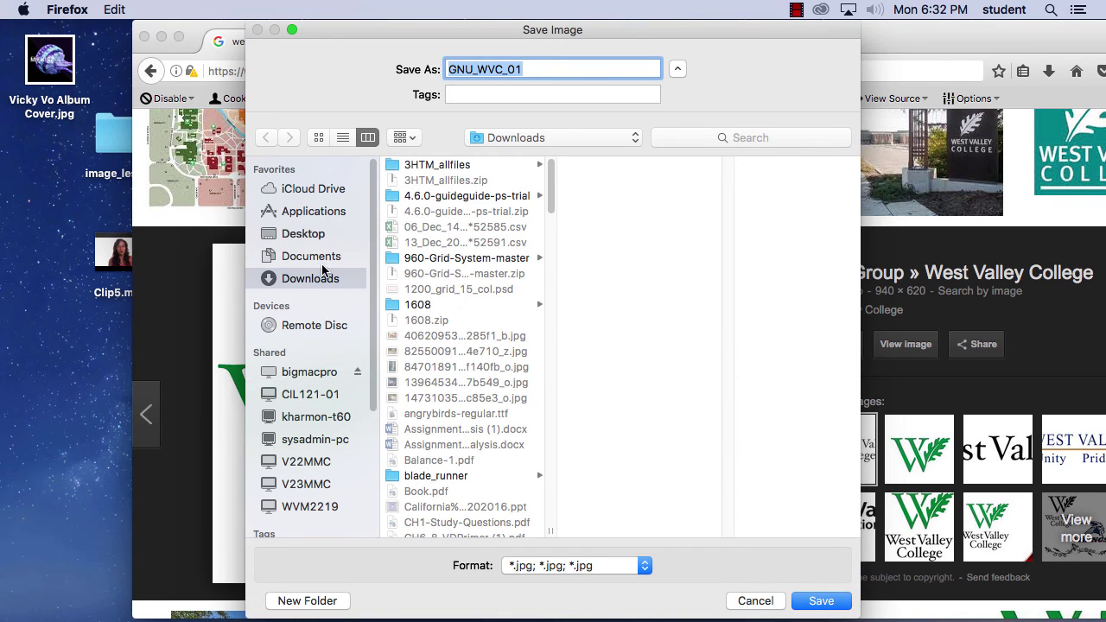
{"action": "left_click", "coordinate": [313, 234]}
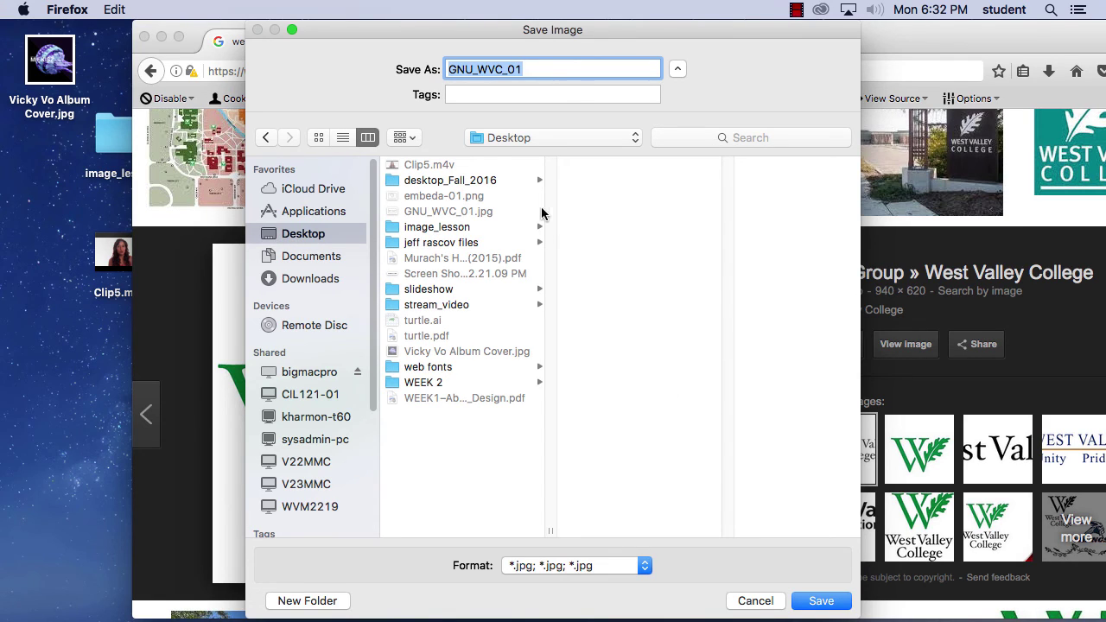
{"action": "left_click", "coordinate": [529, 71]}
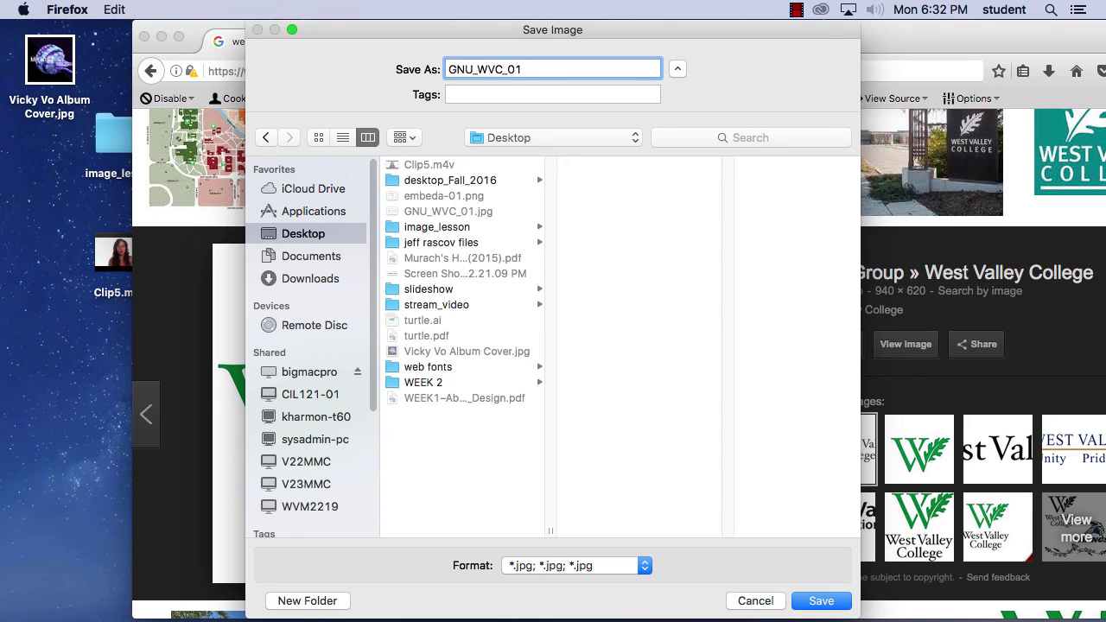
{"action": "type", "text": ".jpg"}
{"action": "left_click", "coordinate": [812, 608]}
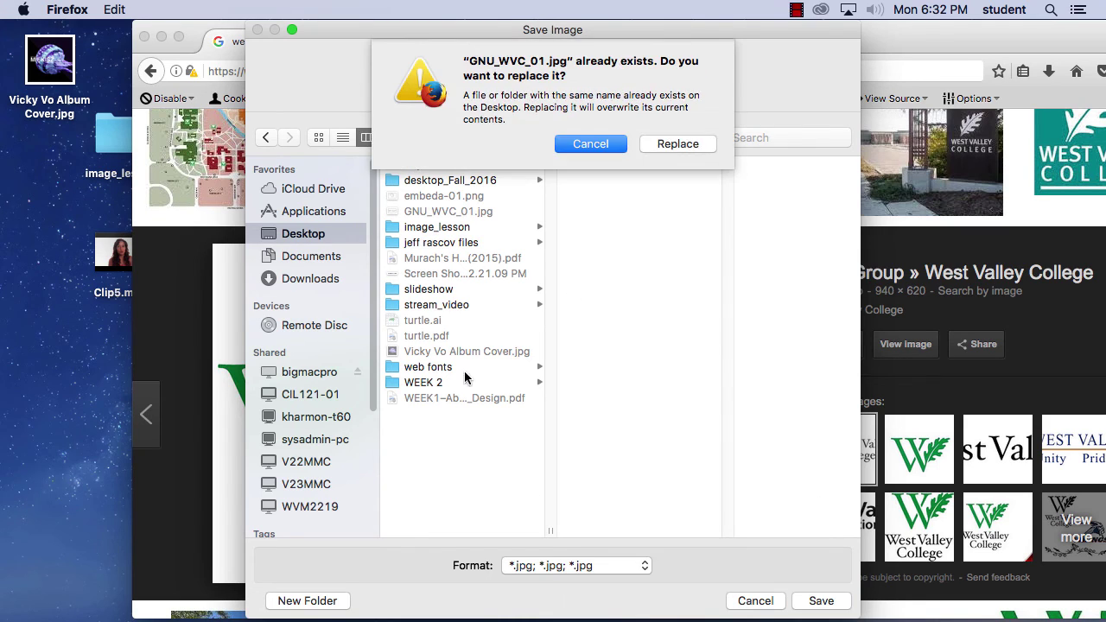
{"action": "left_click", "coordinate": [677, 142]}
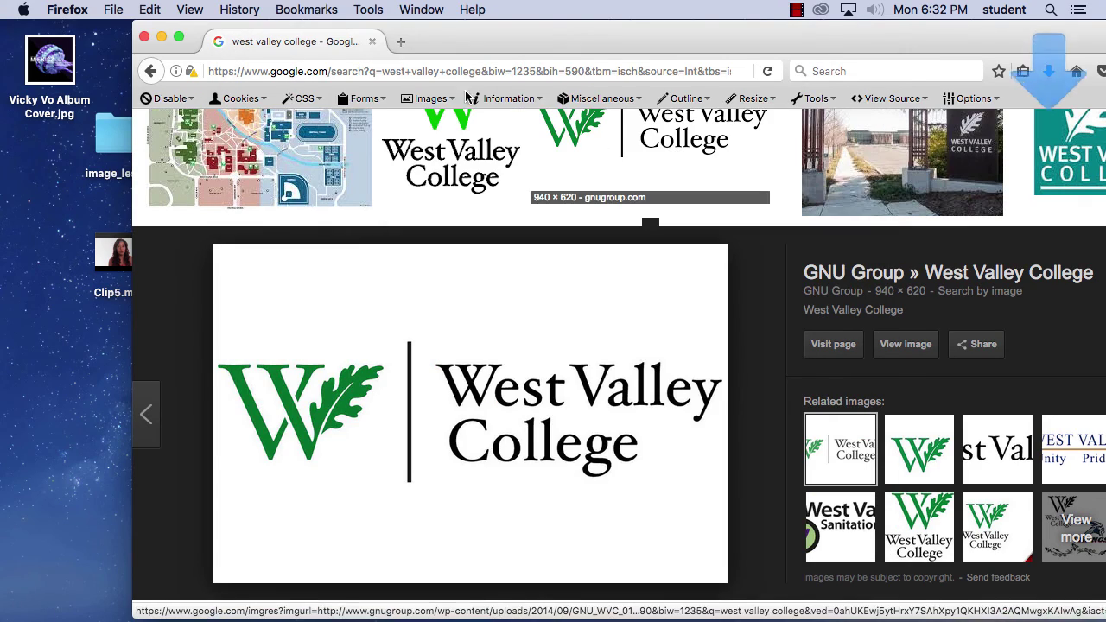
{"action": "left_click_drag", "start_coordinate": [469, 42], "coordinate": [580, 185]}
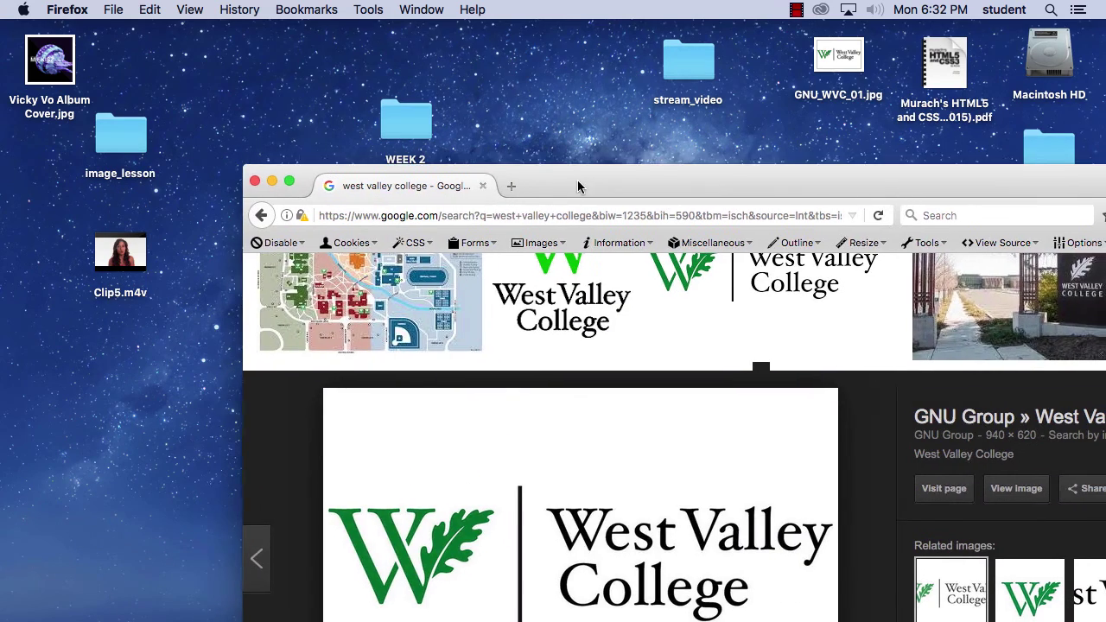
{"action": "left_click_drag", "start_coordinate": [734, 163], "coordinate": [528, 34]}
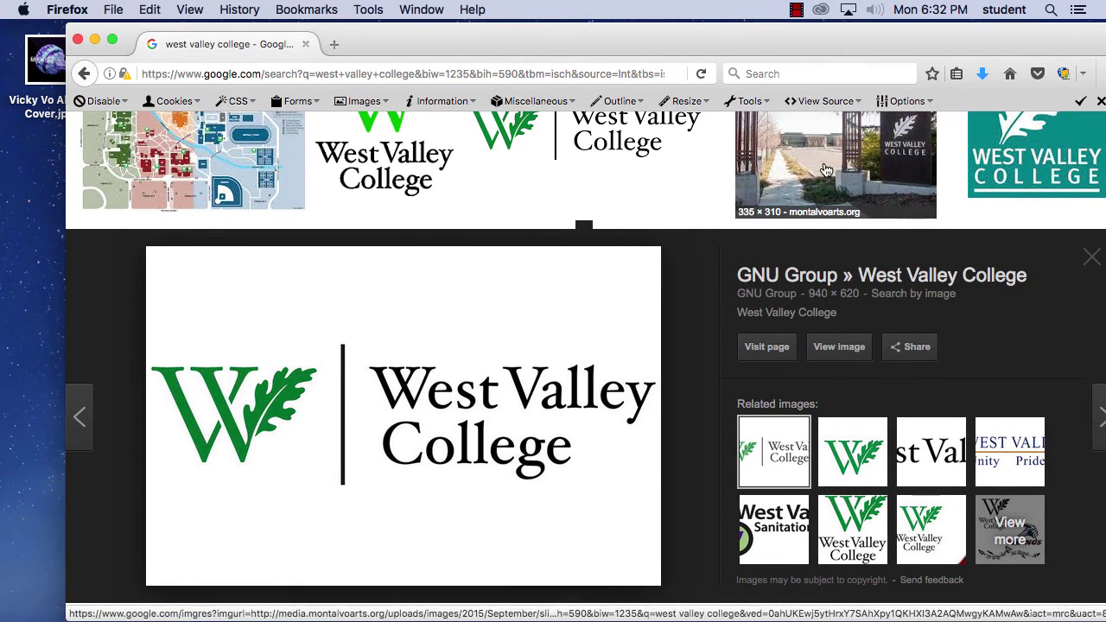
Open the preview of the 1200 × 800 Campus Center interior from archinect.com and shift the browser window to expose the desktop.
{"action": "scroll", "coordinate": [562, 226], "scroll_direction": "down", "scroll_amount": 5}
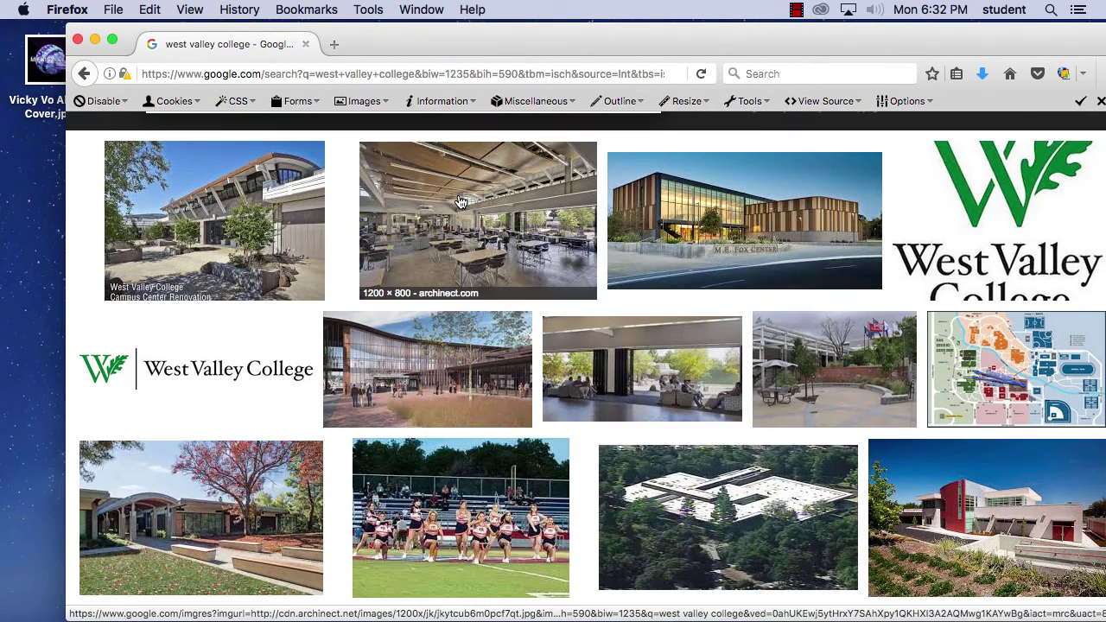
{"action": "left_click", "coordinate": [471, 244]}
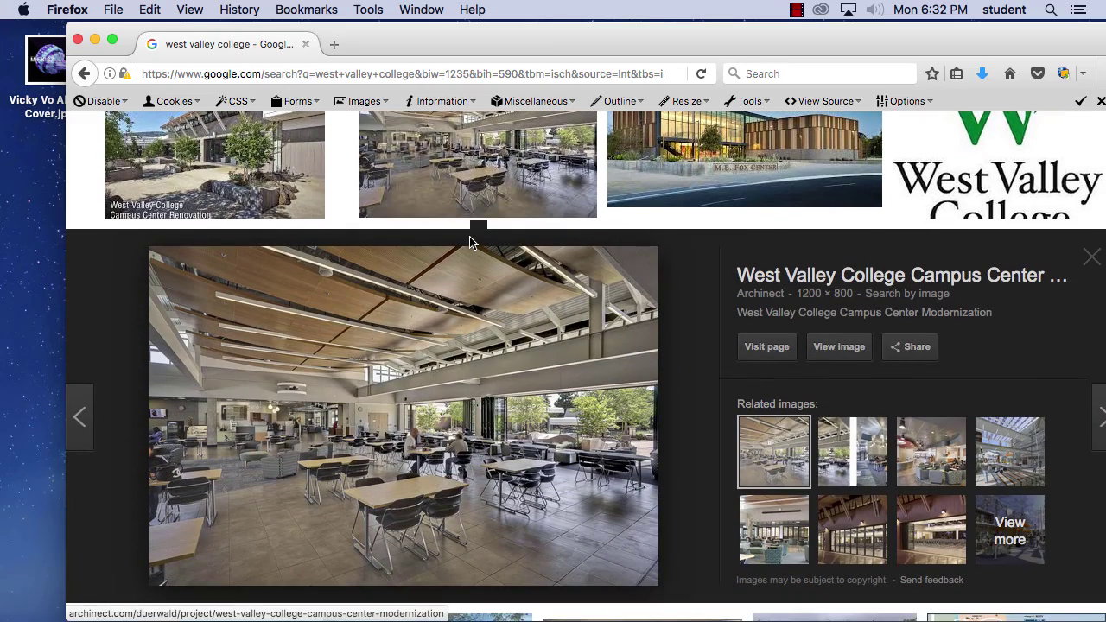
{"action": "left_click_drag", "start_coordinate": [417, 42], "coordinate": [593, 39]}
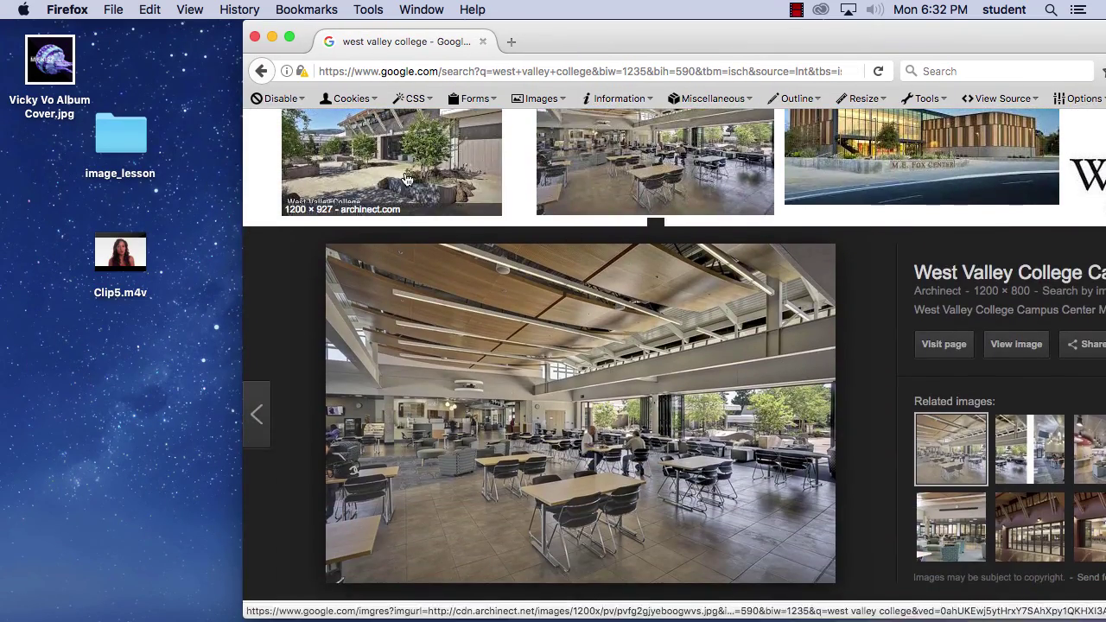
{"action": "scroll", "coordinate": [399, 168], "scroll_direction": "up", "scroll_amount": 3}
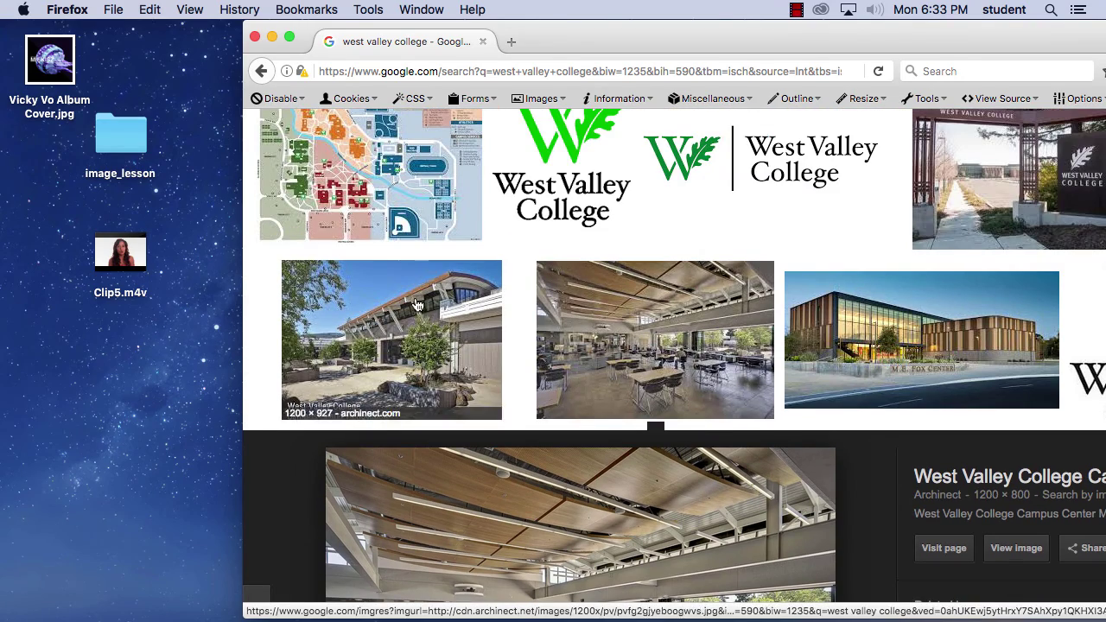
{"action": "left_click", "coordinate": [673, 346]}
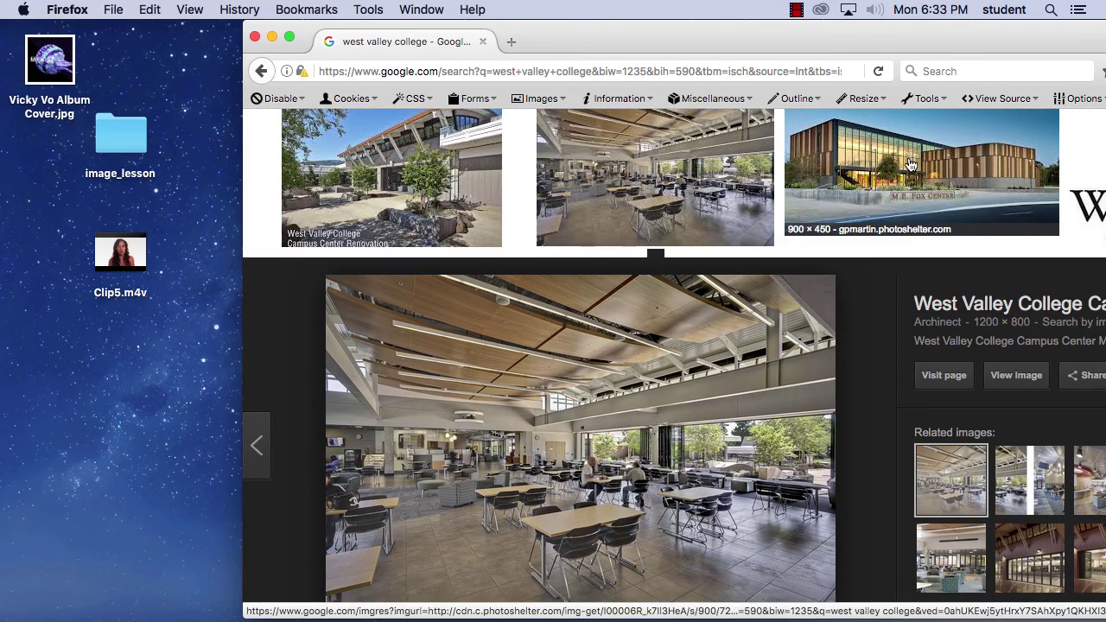
Place the M.E. Fox Center result from gpmartin.photoshelter.com on the desktop and open its larger preview.
{"action": "left_click_drag", "start_coordinate": [905, 171], "coordinate": [112, 380]}
{"action": "scroll", "coordinate": [704, 313], "scroll_direction": "up", "scroll_amount": 10}
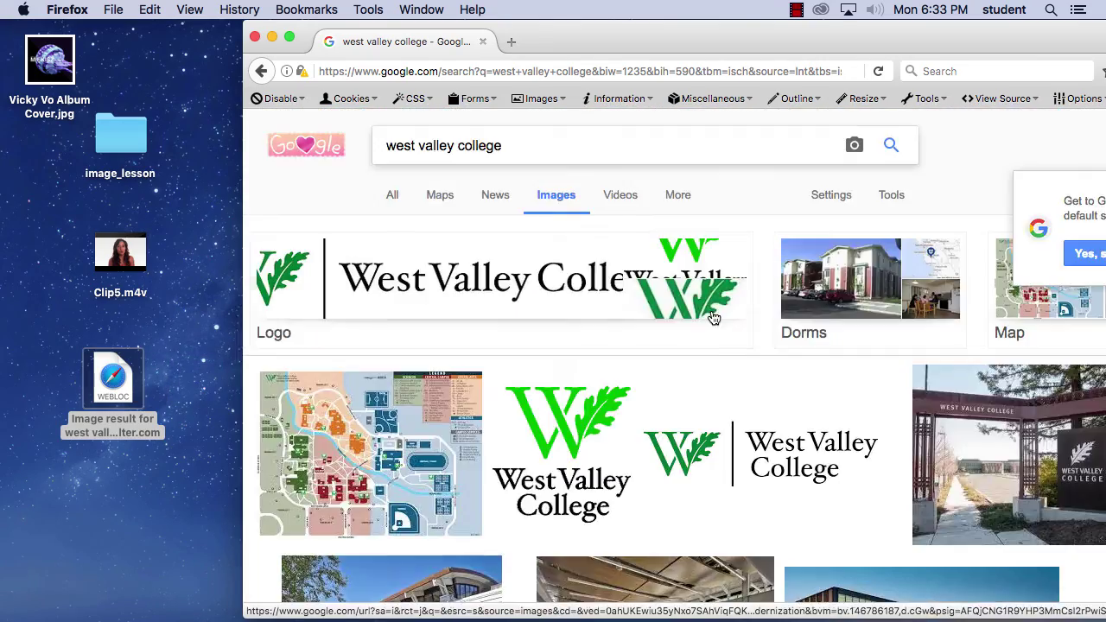
{"action": "scroll", "coordinate": [704, 313], "scroll_direction": "down", "scroll_amount": 9}
{"action": "left_click", "coordinate": [882, 216]}
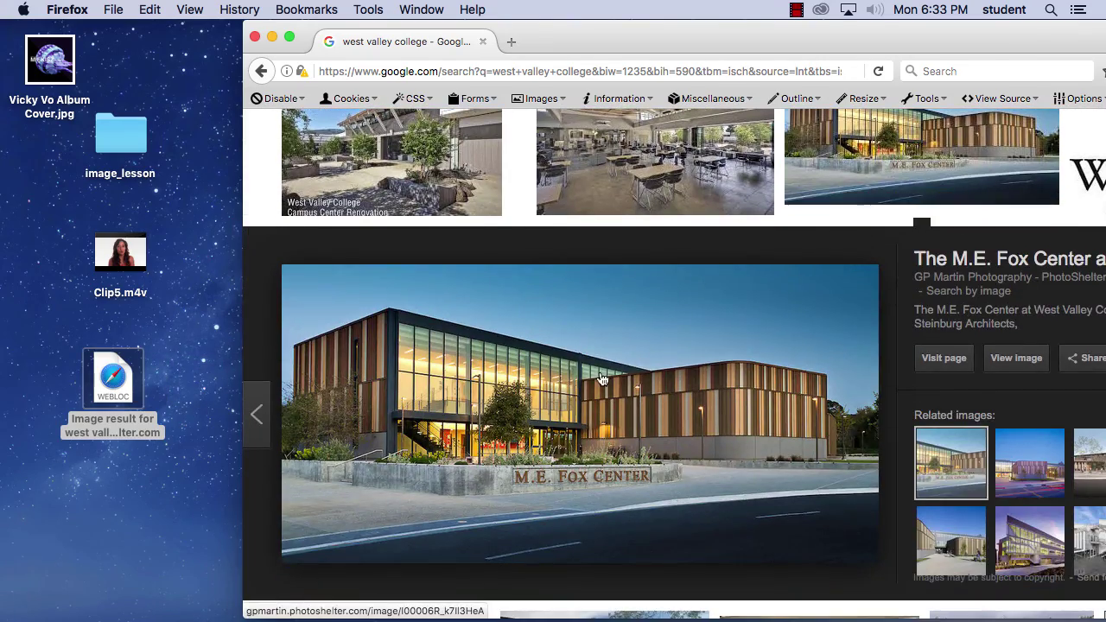
{"action": "left_click_drag", "start_coordinate": [601, 379], "coordinate": [704, 285]}
Open the preview of the 1400 × 935 West Valley College Entry Project photo and try to place it on the desktop.
{"action": "scroll", "coordinate": [709, 277], "scroll_direction": "down", "scroll_amount": 15}
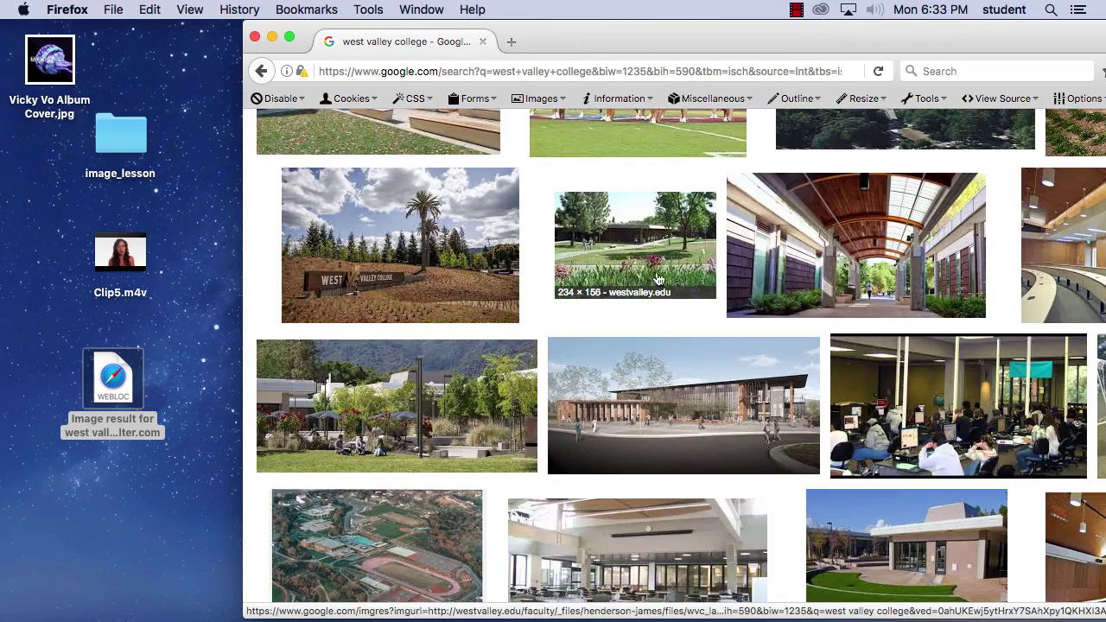
{"action": "left_click", "coordinate": [421, 247]}
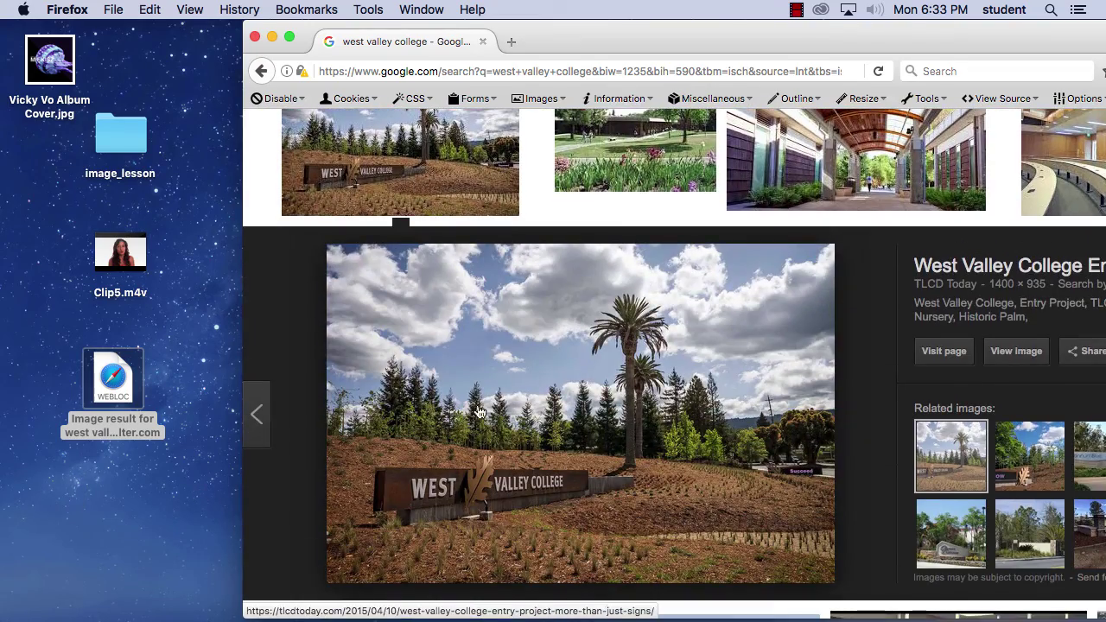
{"action": "left_click_drag", "start_coordinate": [534, 395], "coordinate": [193, 511]}
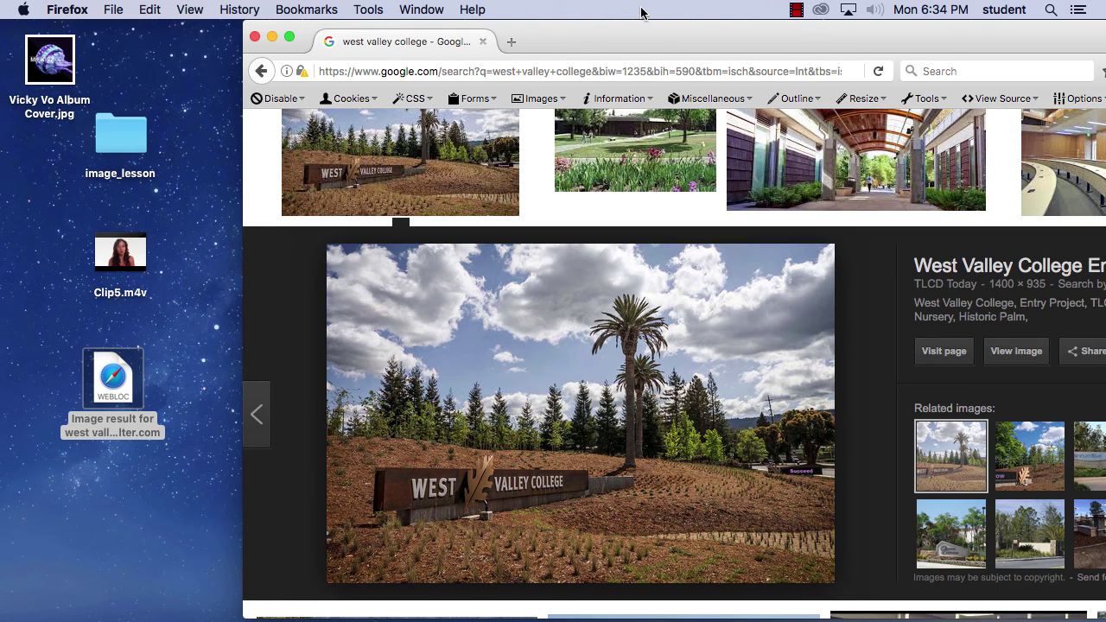
Bring the browser window back over the desktop and go to archive.org.
{"action": "left_click_drag", "start_coordinate": [671, 38], "coordinate": [421, 42]}
{"action": "left_click", "coordinate": [316, 69]}
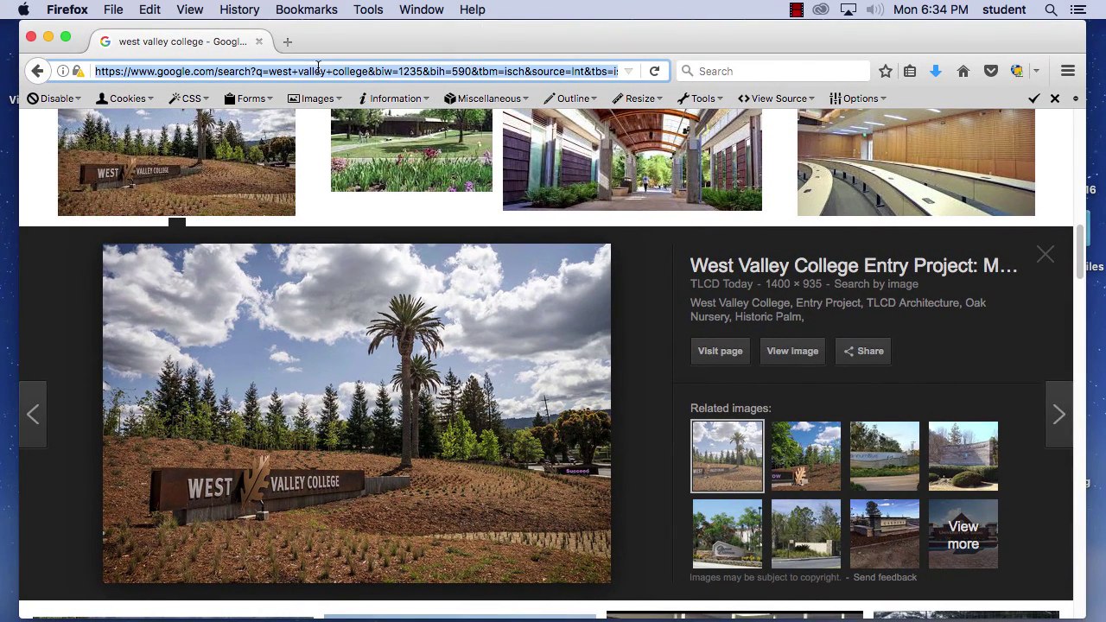
{"action": "type", "text": "archi"}
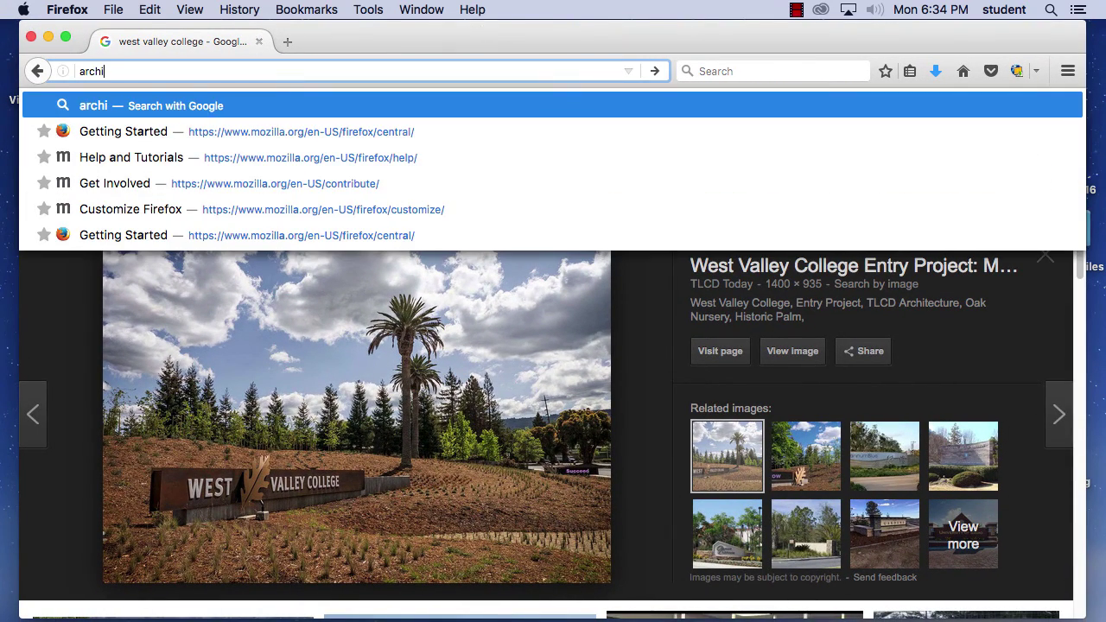
{"action": "type", "text": "ve.org"}
{"action": "key", "text": "Return"}
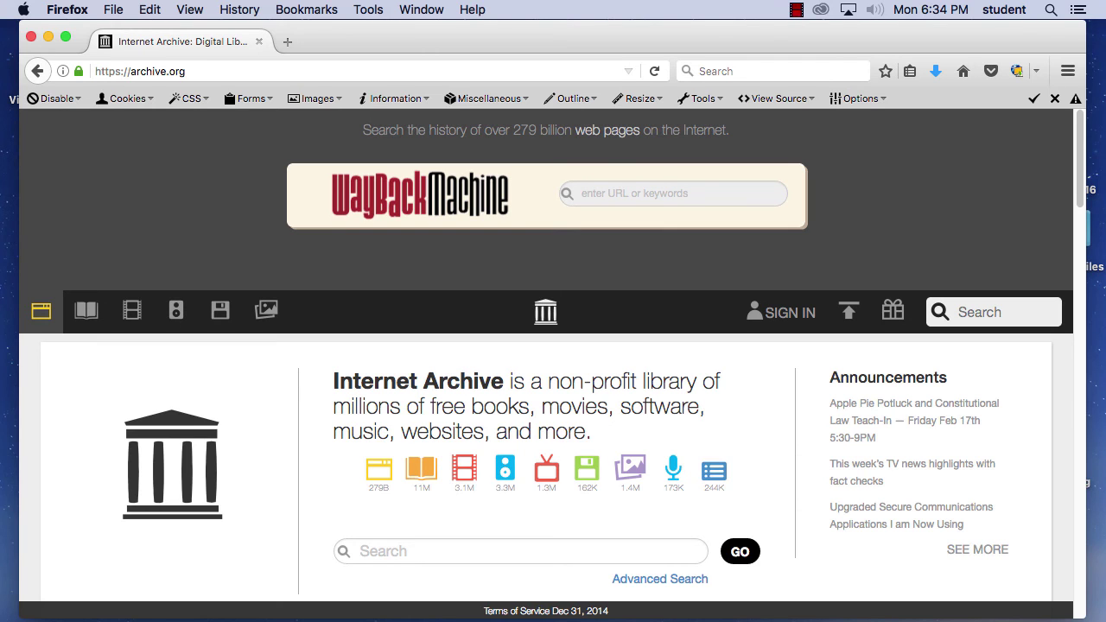
Search the Internet Archive for "wind" and look through the result list for recordings and other media.
{"action": "scroll", "coordinate": [533, 268], "scroll_direction": "down", "scroll_amount": 3}
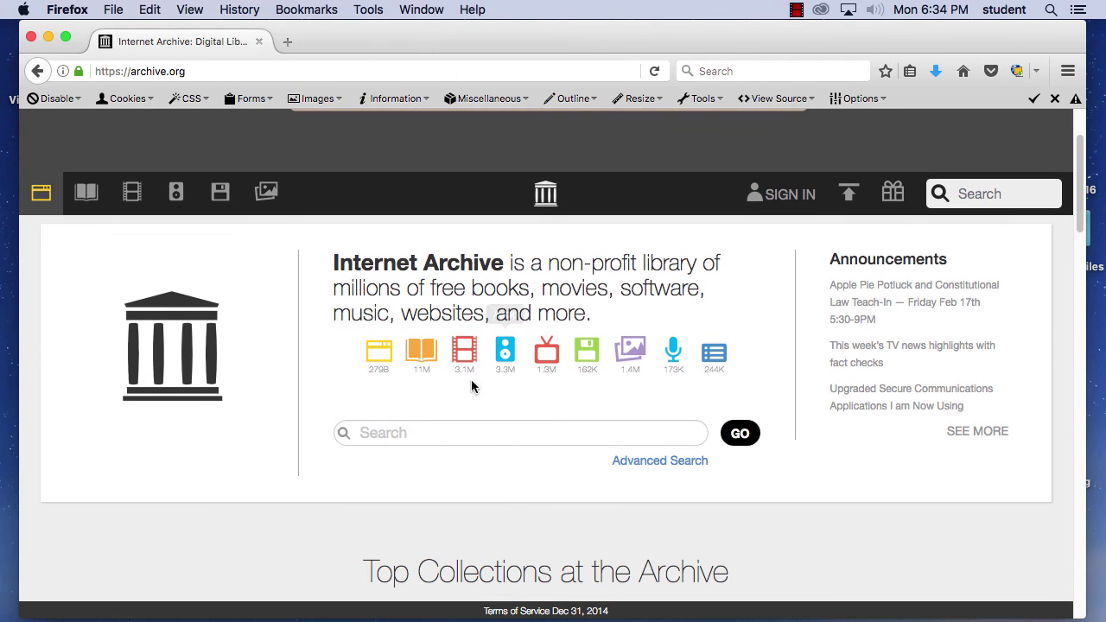
{"action": "left_click", "coordinate": [433, 446]}
{"action": "scroll", "coordinate": [436, 440], "scroll_direction": "down", "scroll_amount": 5}
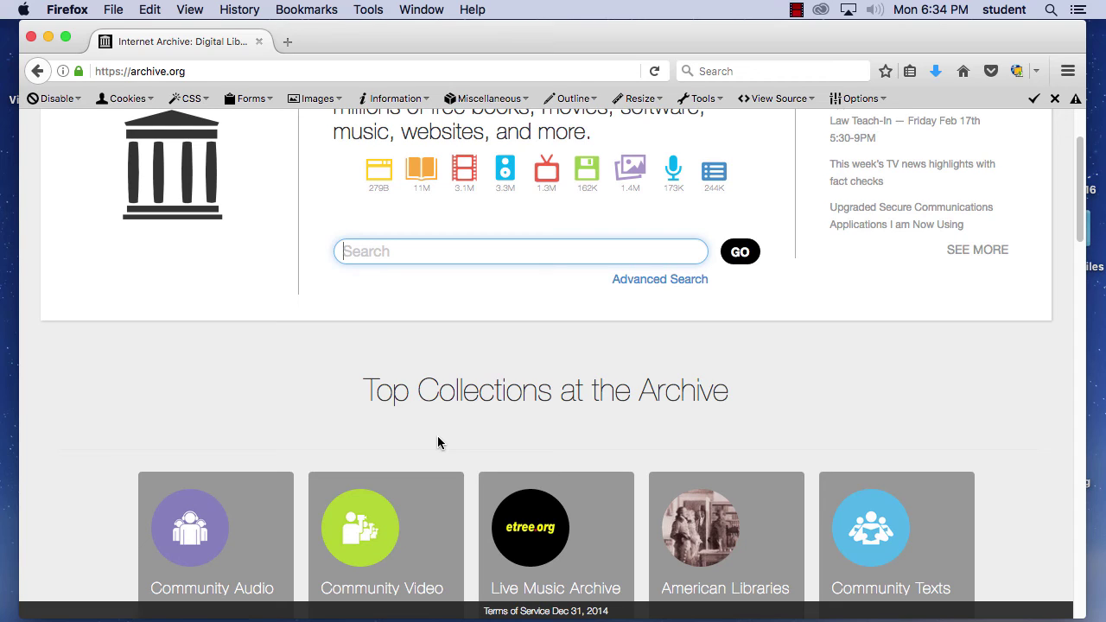
{"action": "type", "text": "wind"}
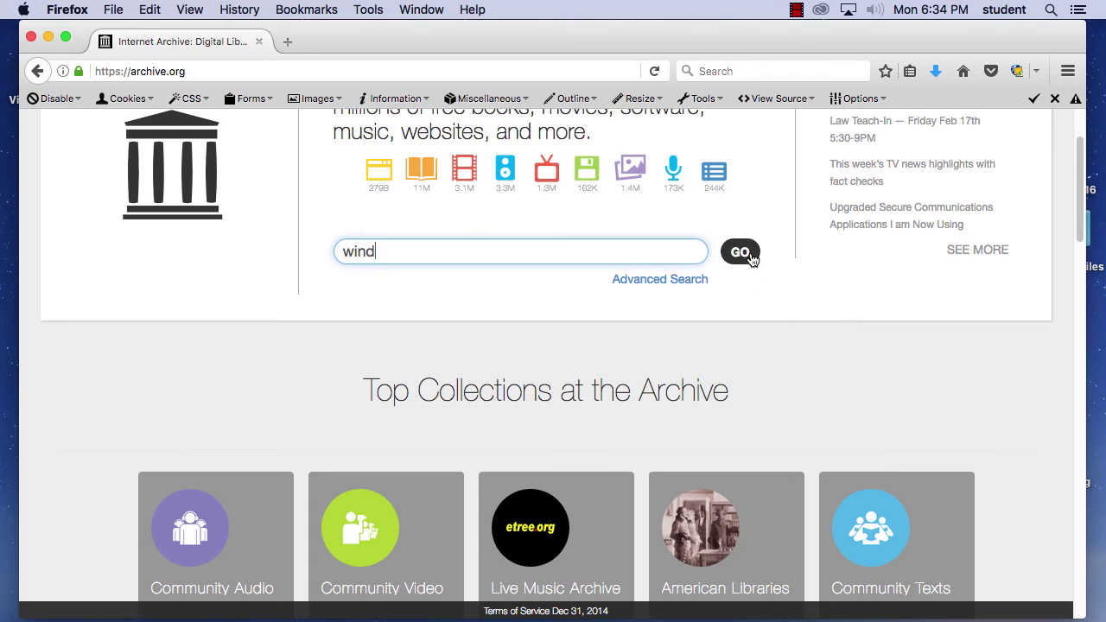
{"action": "left_click", "coordinate": [741, 252]}
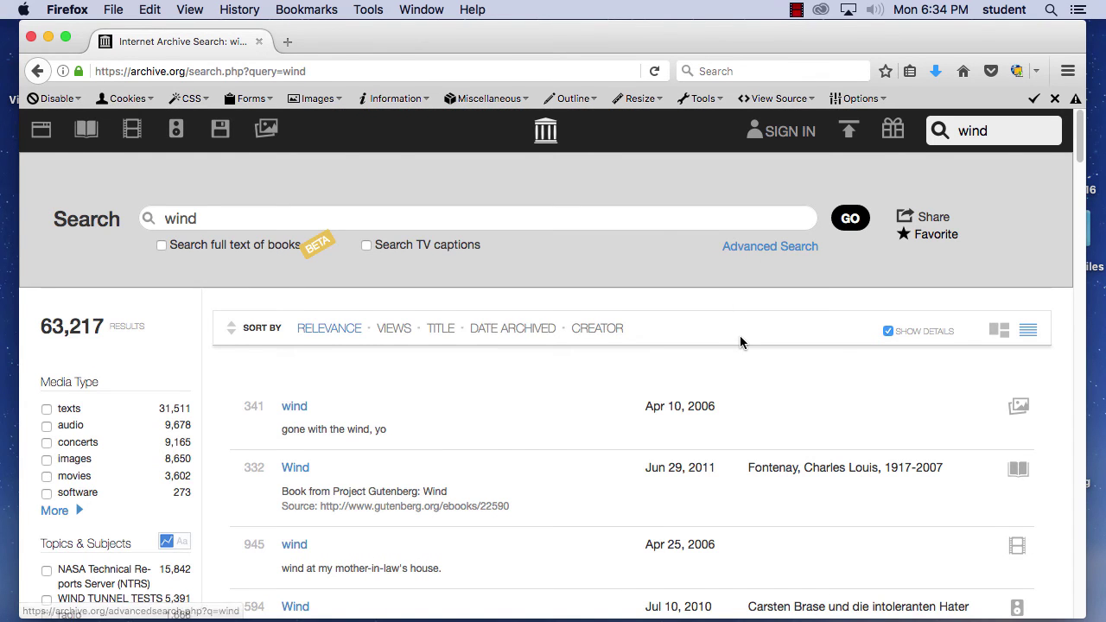
{"action": "scroll", "coordinate": [740, 336], "scroll_direction": "down", "scroll_amount": 3}
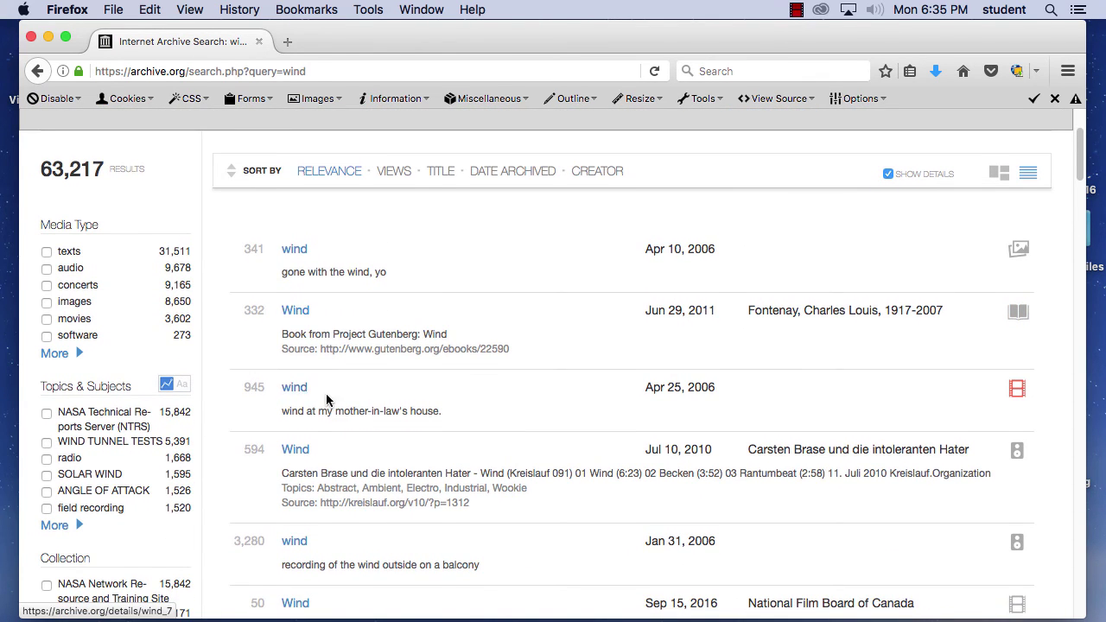
{"action": "scroll", "coordinate": [460, 398], "scroll_direction": "down", "scroll_amount": 5}
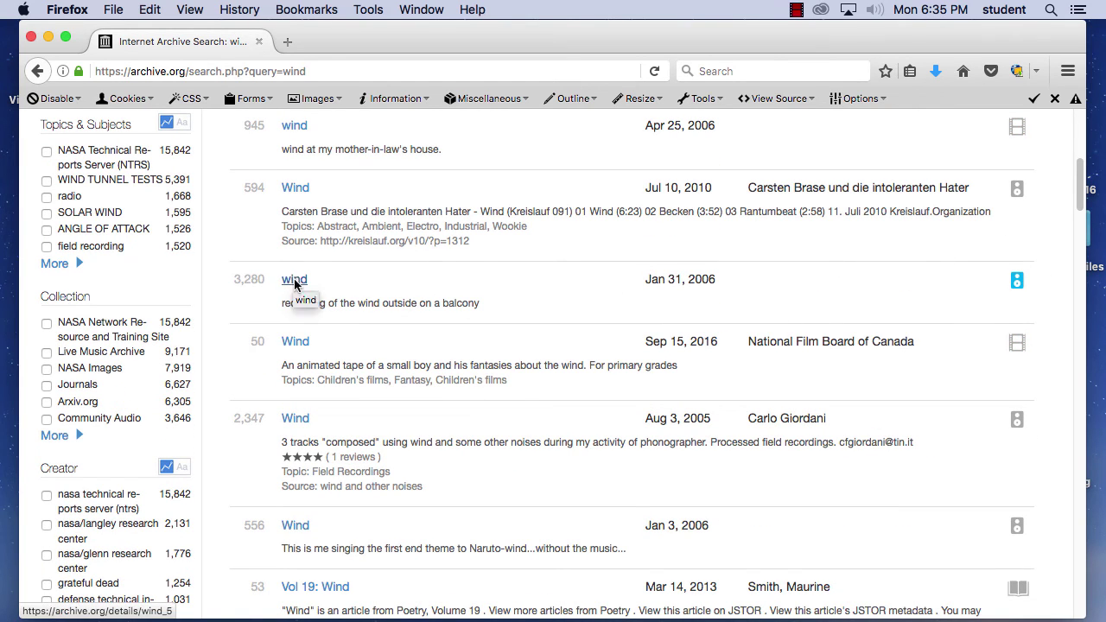
{"action": "scroll", "coordinate": [449, 371], "scroll_direction": "down", "scroll_amount": 1}
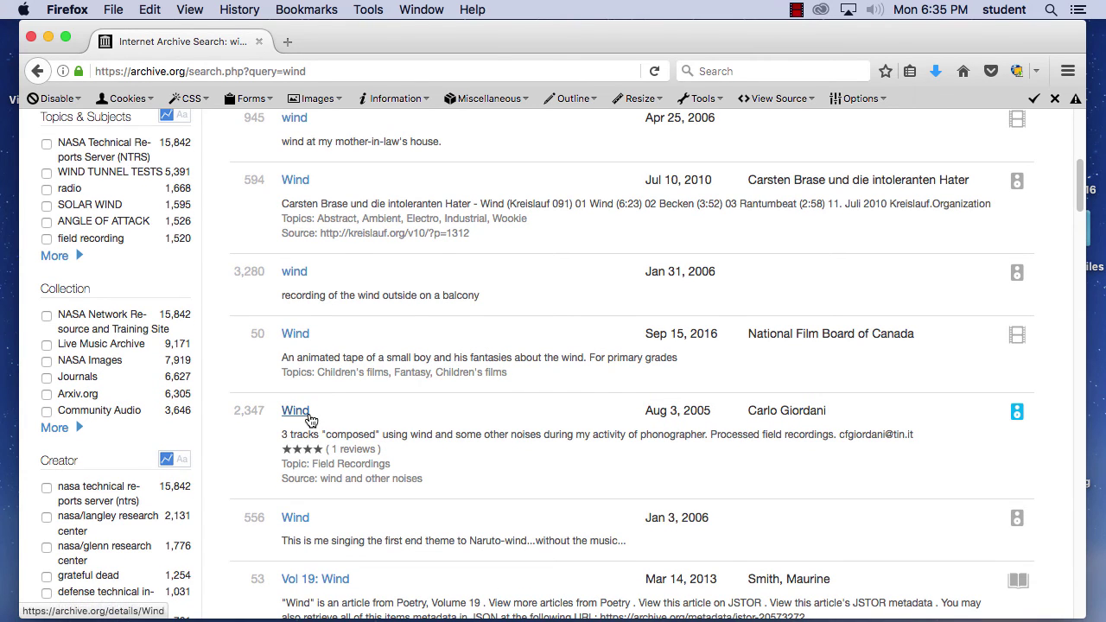
{"action": "scroll", "coordinate": [484, 415], "scroll_direction": "down", "scroll_amount": 5}
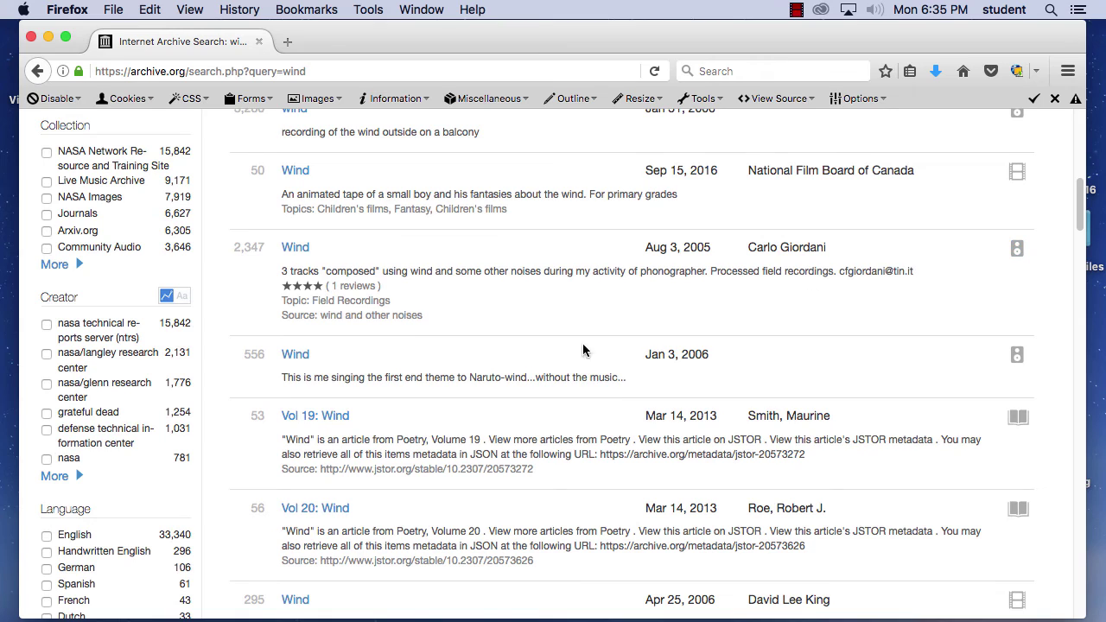
Replace the search term with "mozart" and run the Internet Archive search again.
{"action": "scroll", "coordinate": [410, 261], "scroll_direction": "up", "scroll_amount": 10}
{"action": "left_click_drag", "start_coordinate": [230, 218], "coordinate": [149, 216]}
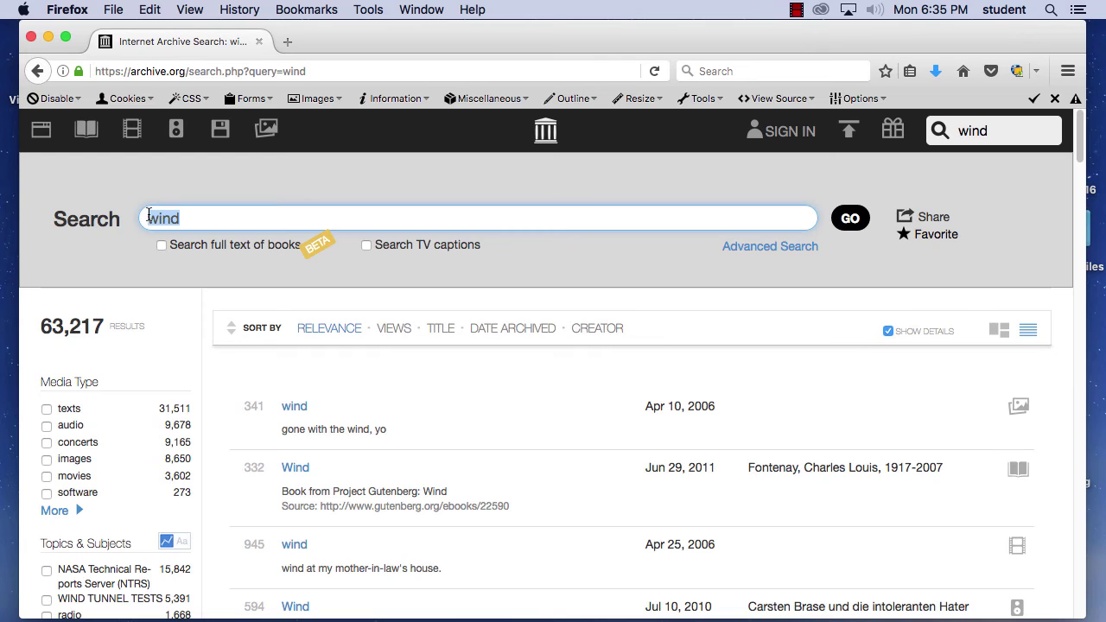
{"action": "type", "text": "mozart"}
{"action": "left_click", "coordinate": [850, 220]}
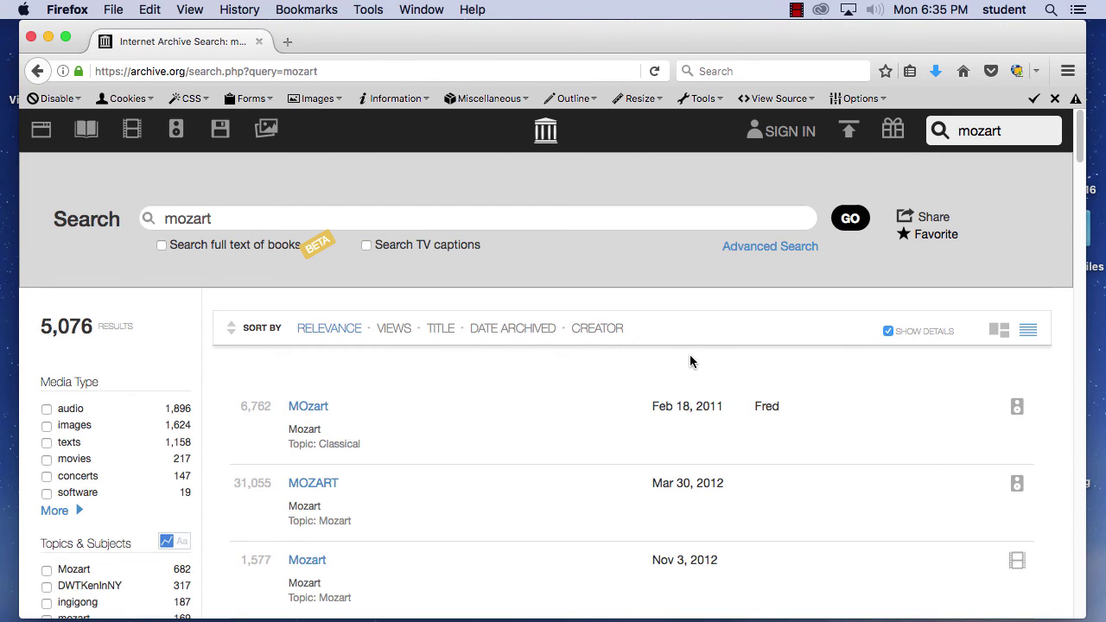
Open the MOZART audio item dated Mar 30, 2012 and play a sample of Cosi fan tutte before pausing it.
{"action": "scroll", "coordinate": [691, 357], "scroll_direction": "down", "scroll_amount": 3}
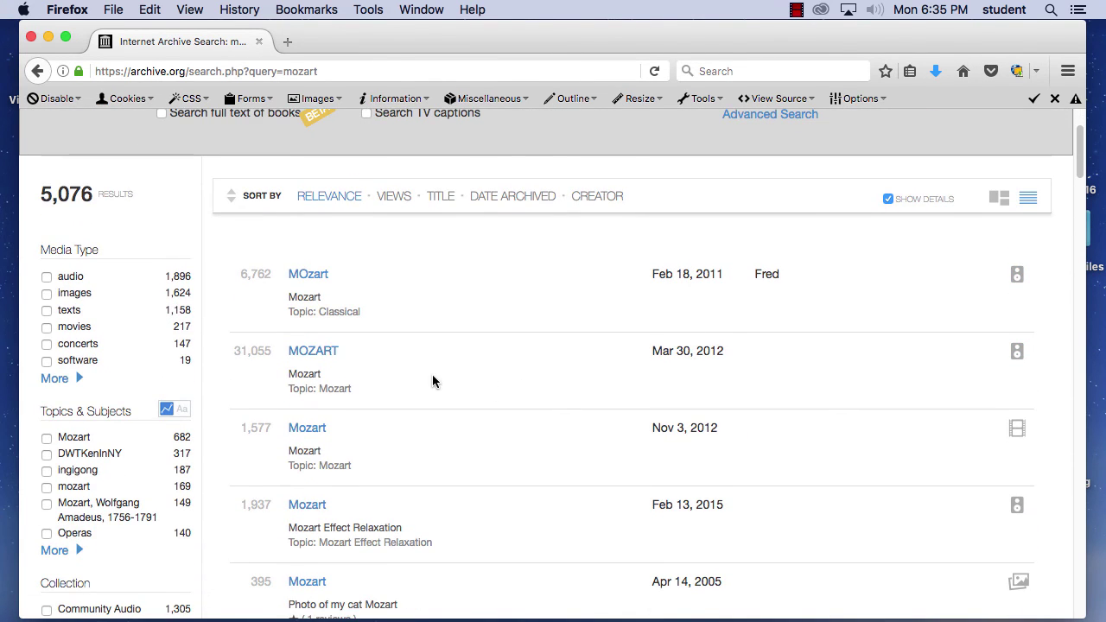
{"action": "left_click", "coordinate": [329, 353]}
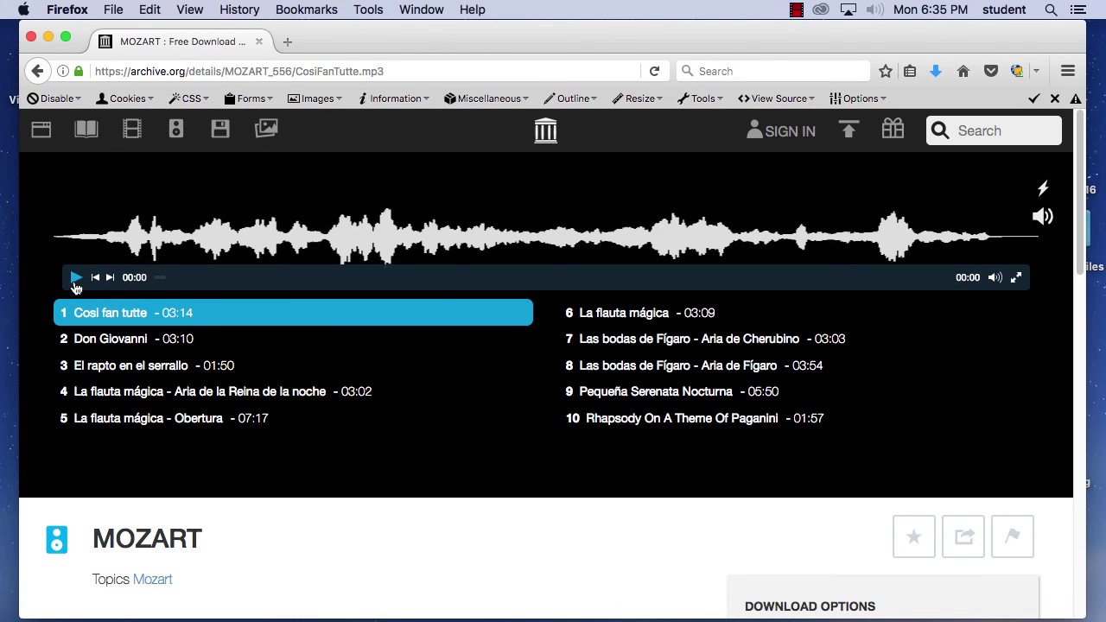
{"action": "left_click", "coordinate": [76, 278]}
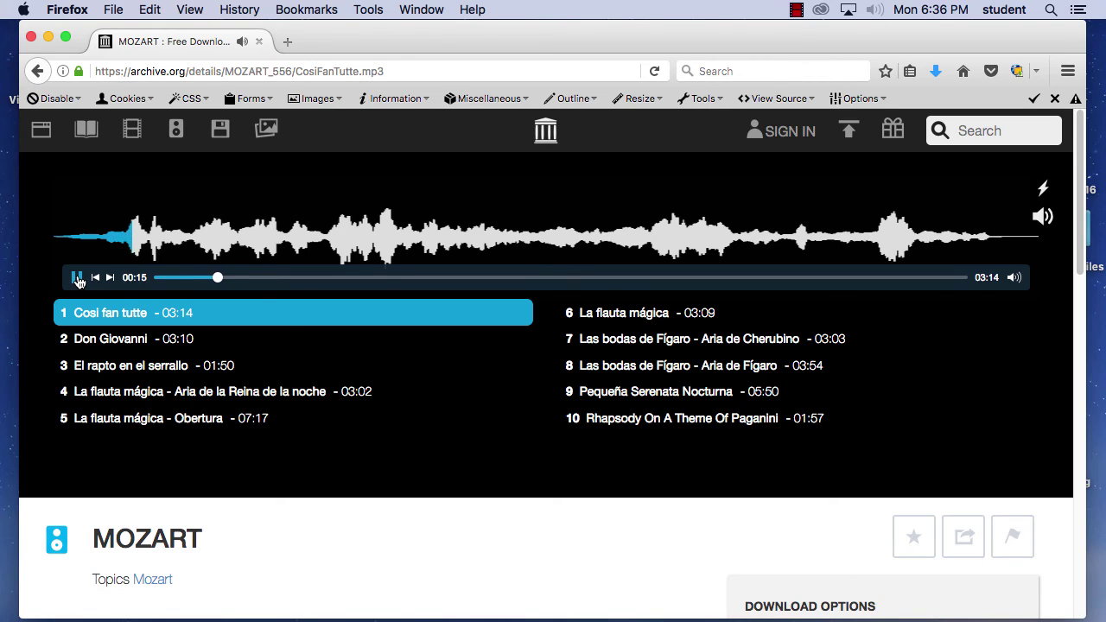
{"action": "left_click", "coordinate": [80, 277]}
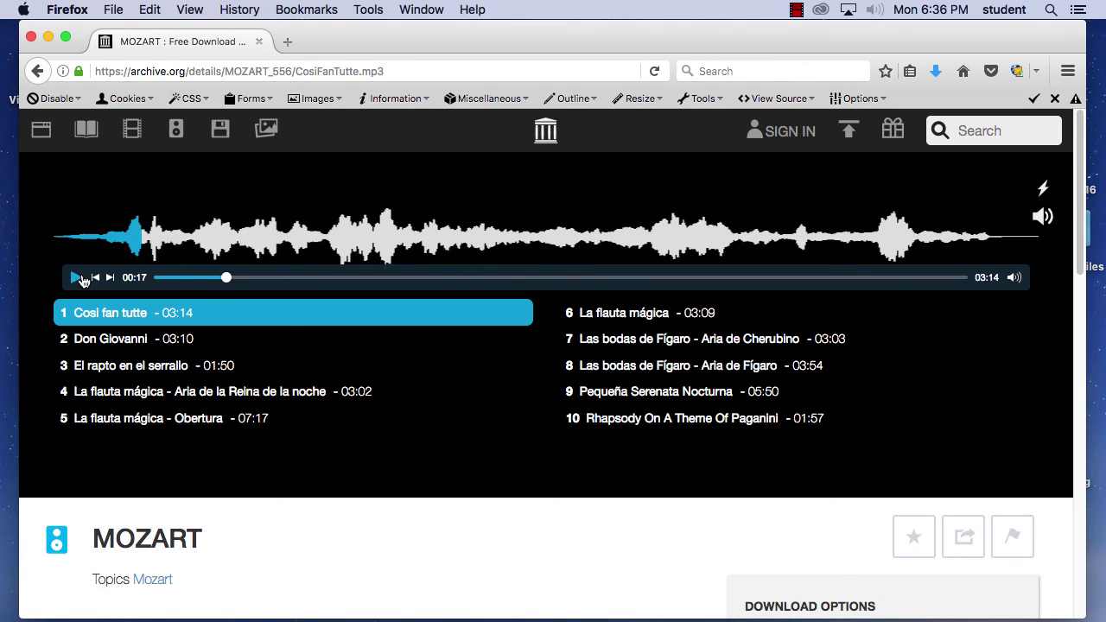
Sample the tracks Don Giovanni and La flauta mágica (track 6), pausing playback after each one.
{"action": "left_click", "coordinate": [119, 339]}
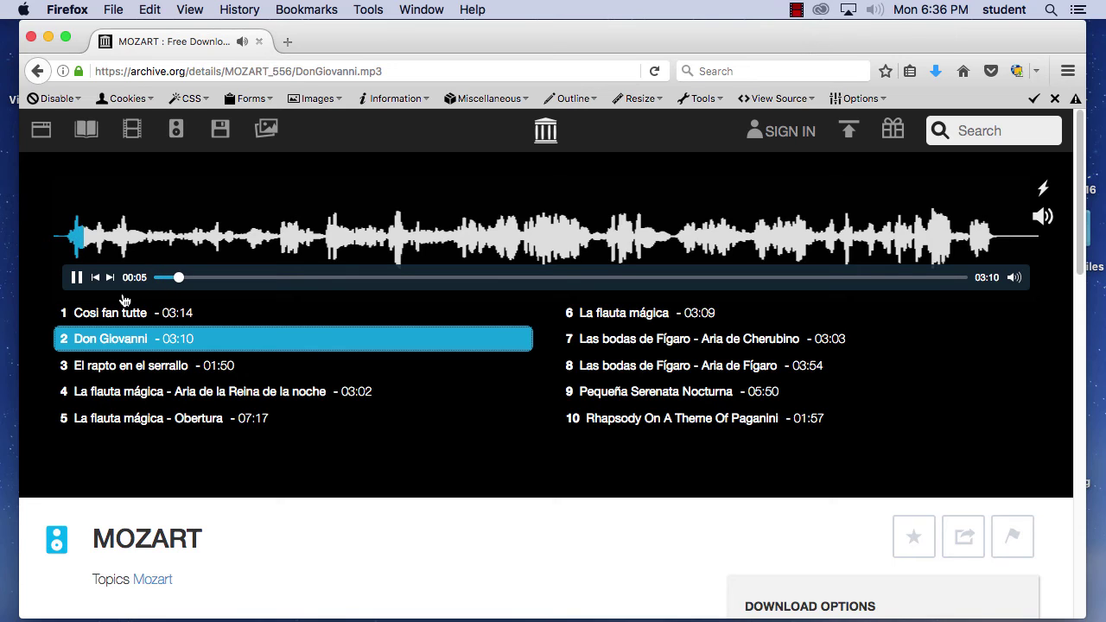
{"action": "left_click", "coordinate": [76, 278]}
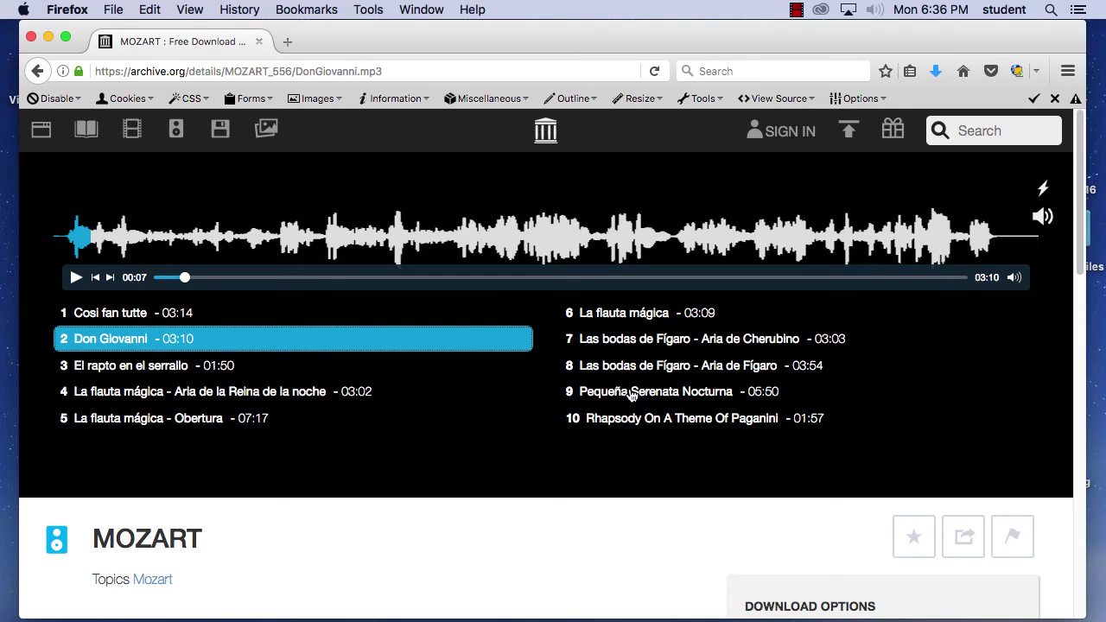
{"action": "left_click", "coordinate": [637, 313]}
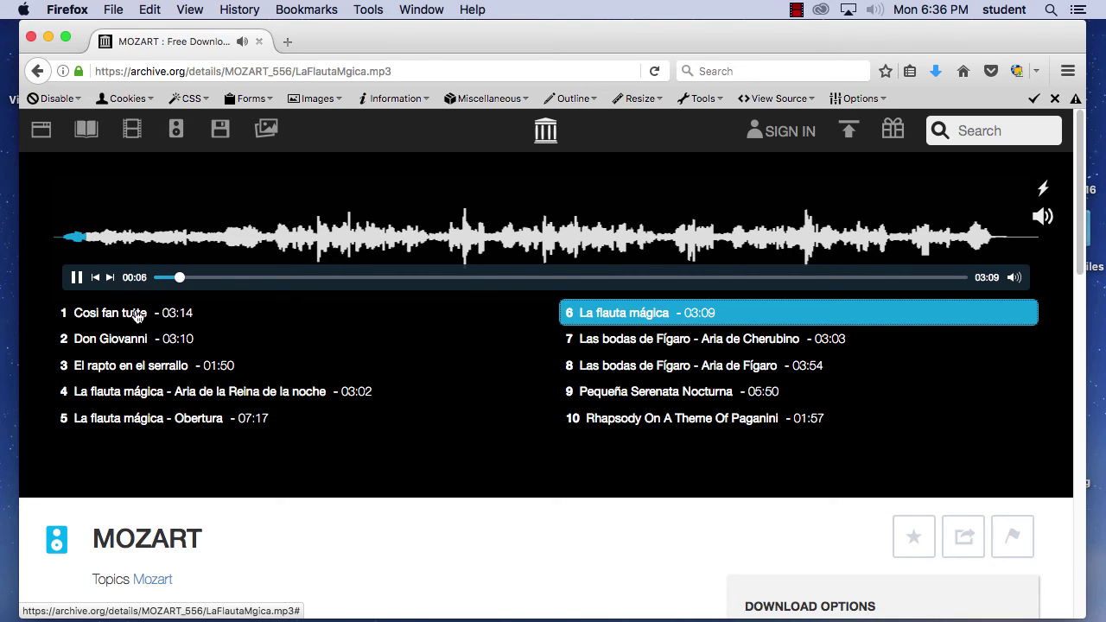
{"action": "left_click", "coordinate": [77, 278]}
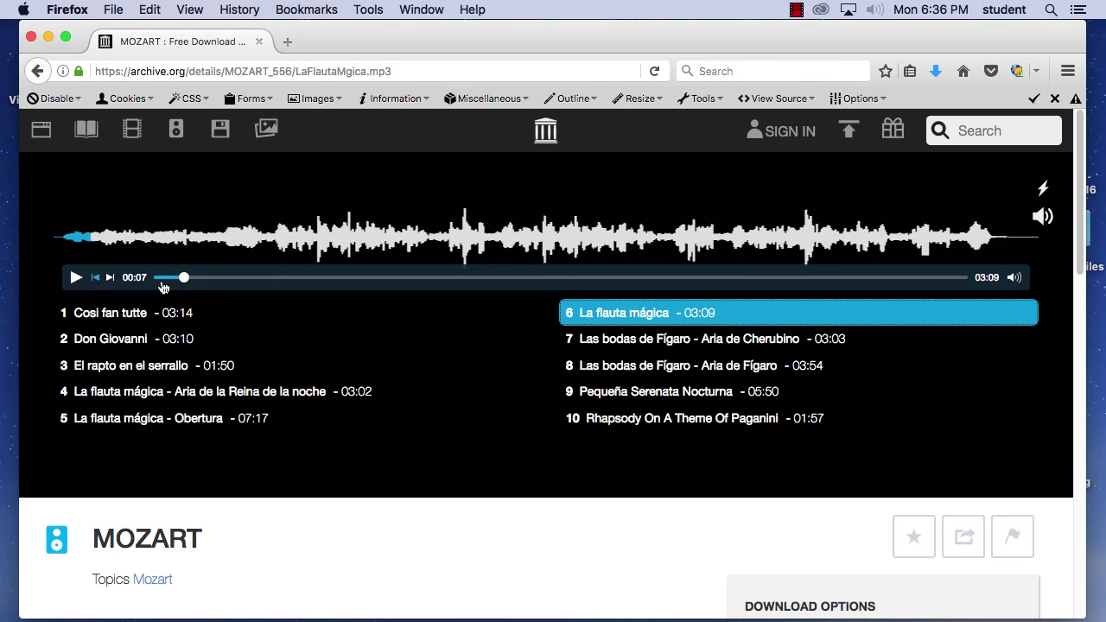
List the item's VBR MP3 download files and locate La flauta mágica among them.
{"action": "scroll", "coordinate": [424, 346], "scroll_direction": "down", "scroll_amount": 5}
{"action": "scroll", "coordinate": [423, 343], "scroll_direction": "up", "scroll_amount": 1}
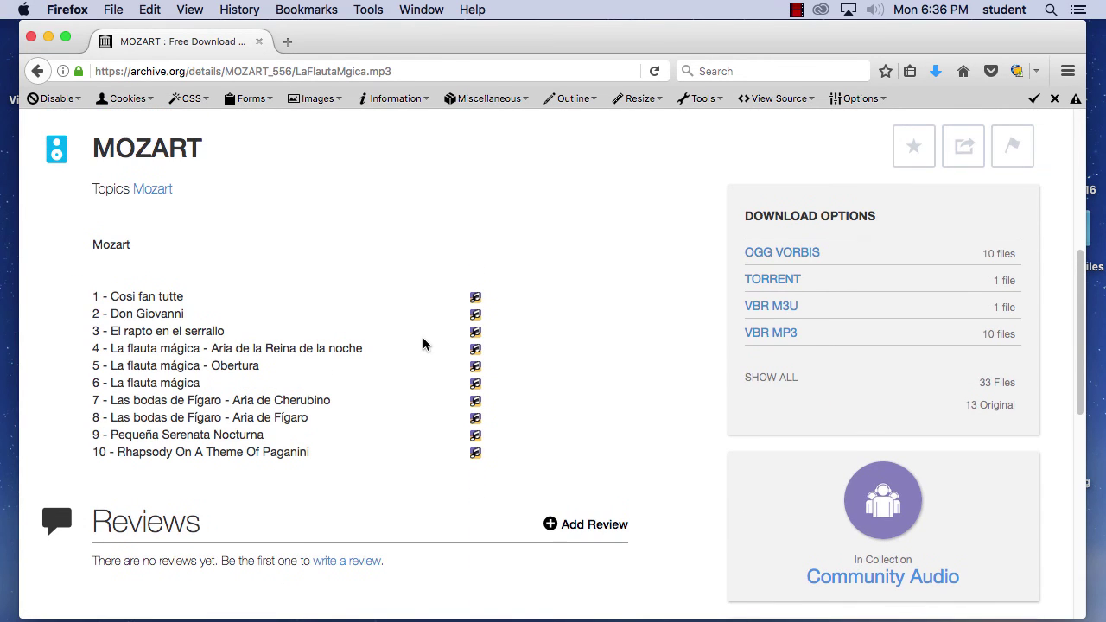
{"action": "left_click", "coordinate": [788, 334]}
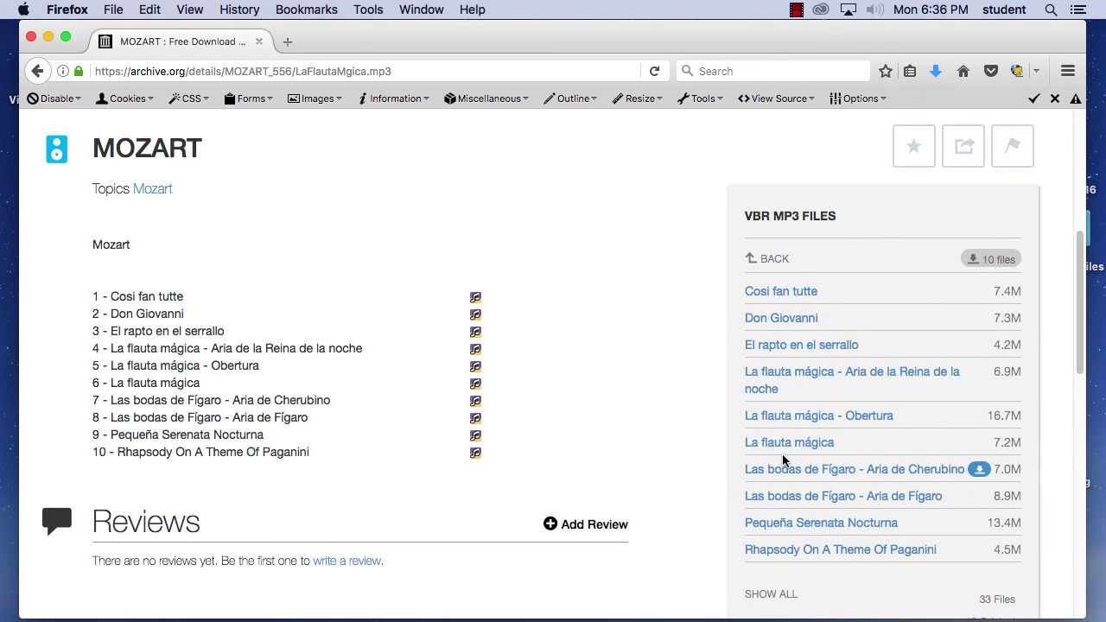
{"action": "left_click", "coordinate": [819, 444]}
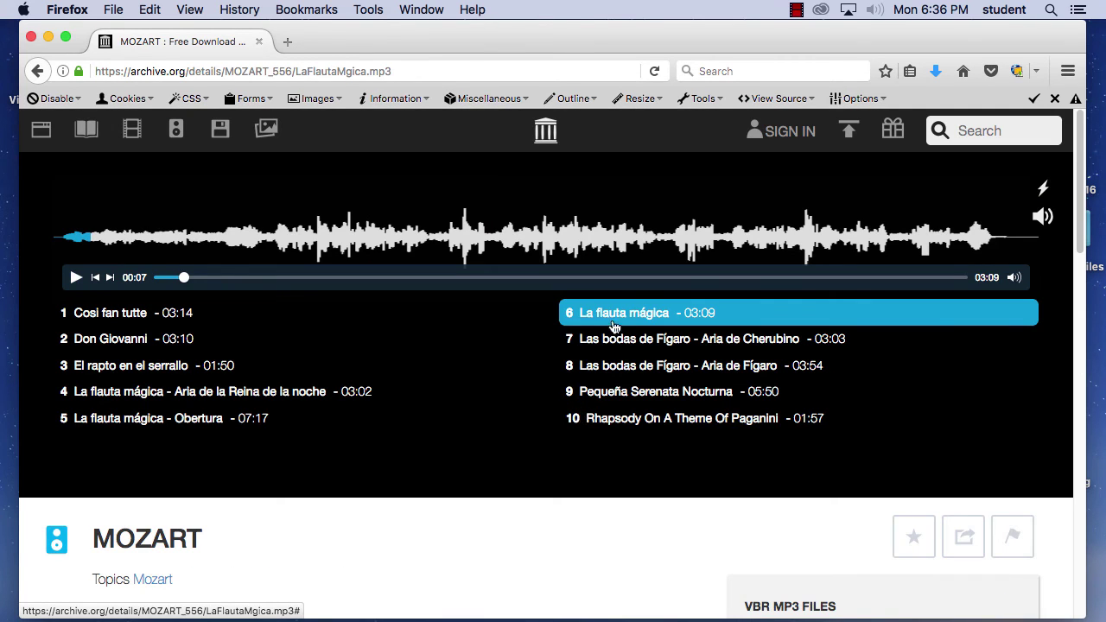
{"action": "scroll", "coordinate": [644, 465], "scroll_direction": "down", "scroll_amount": 5}
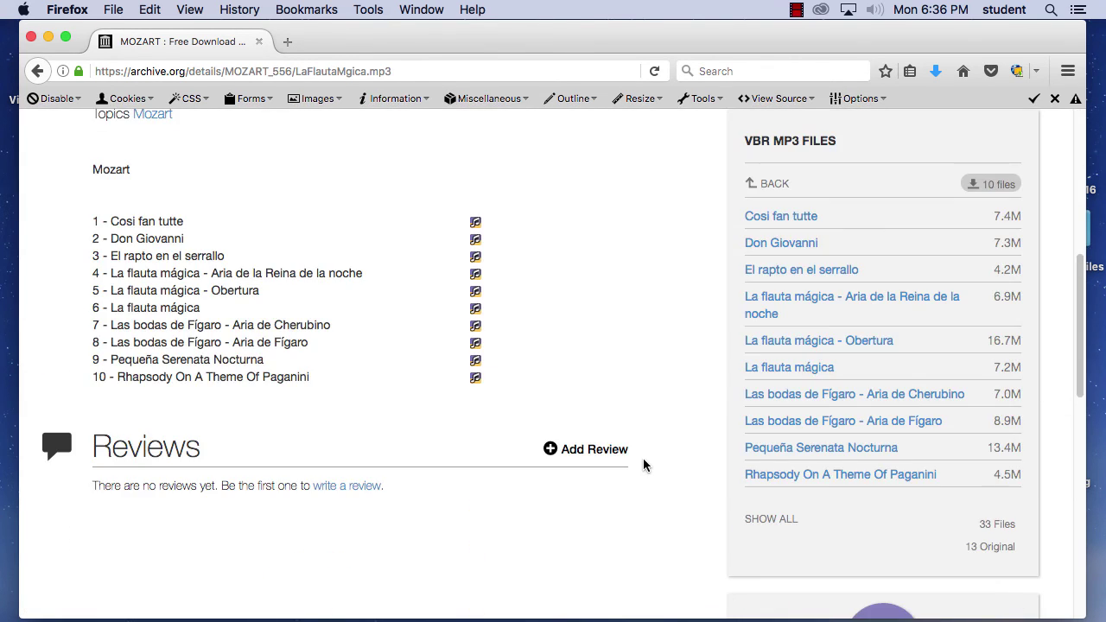
Save the linked La flauta mágica MP3 to the Desktop as LaFlautaMgica.mp3.
{"action": "right_click", "coordinate": [809, 374]}
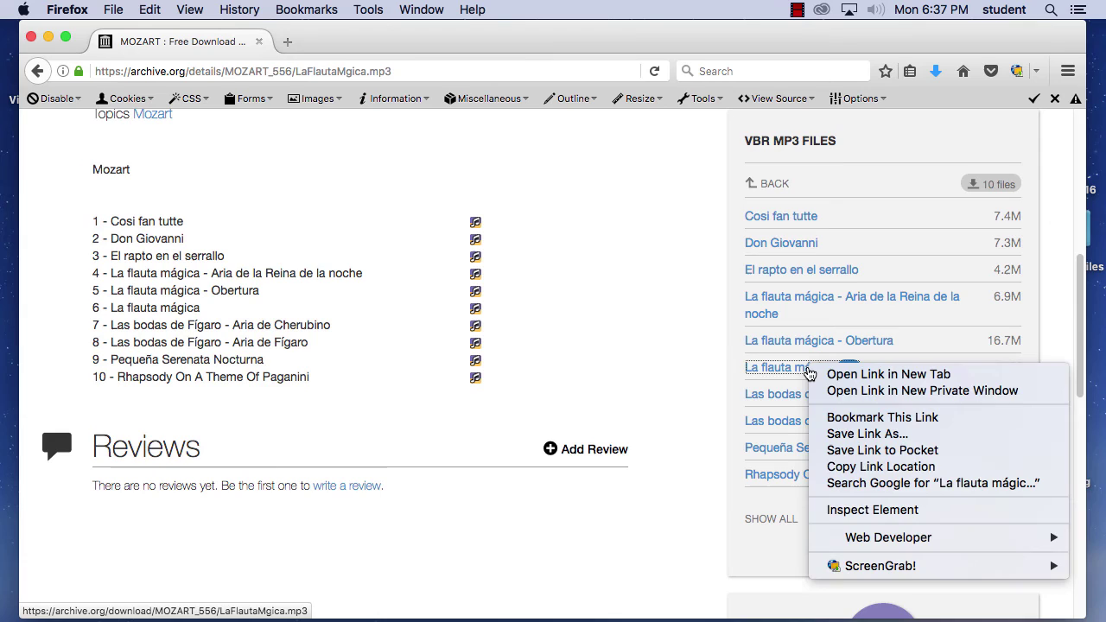
{"action": "left_click", "coordinate": [850, 434]}
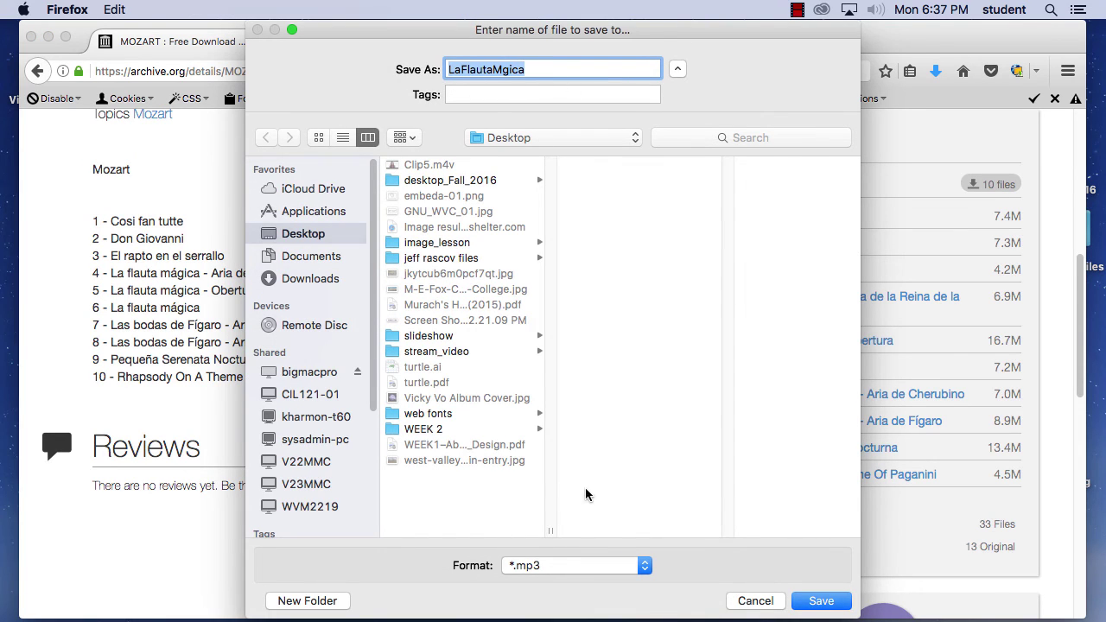
{"action": "left_click", "coordinate": [550, 70]}
{"action": "type", "text": ".mp3"}
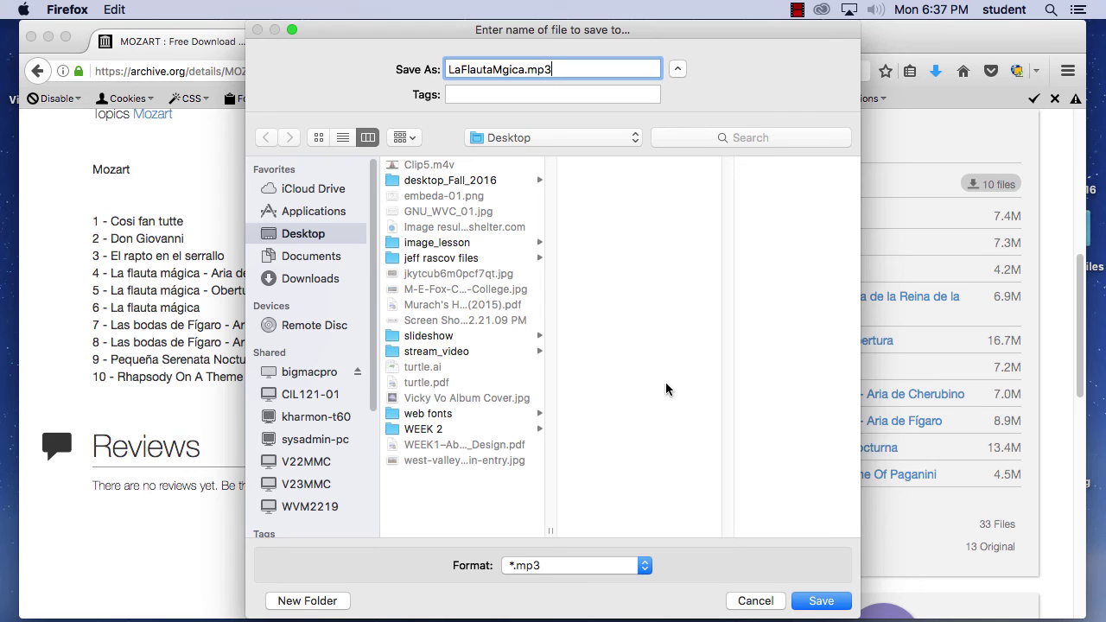
{"action": "left_click", "coordinate": [825, 603]}
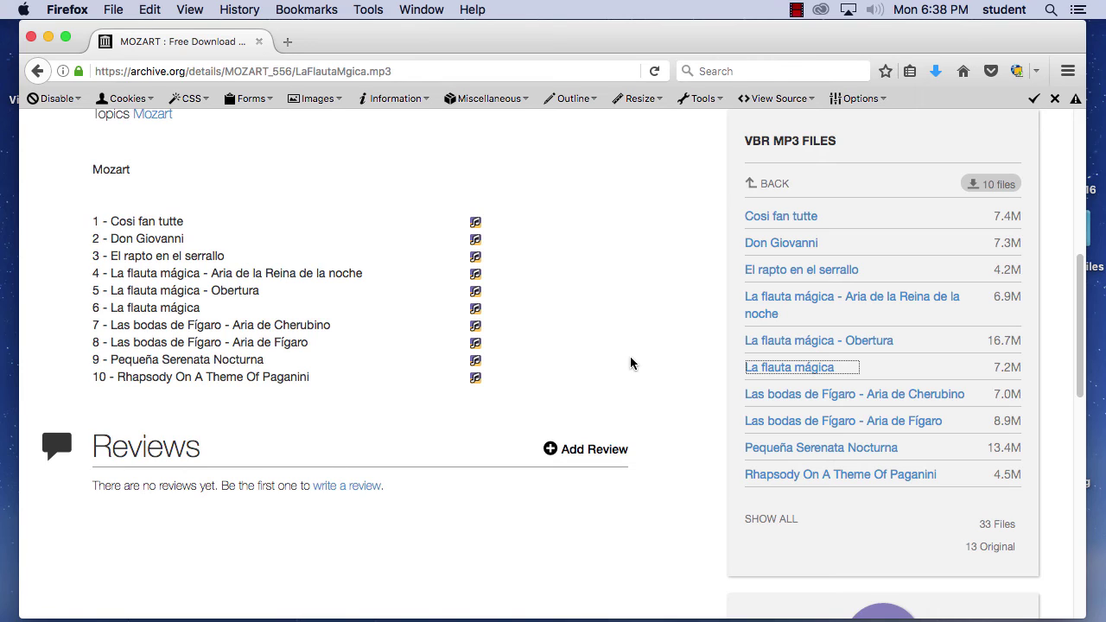
Hide Firefox and move the shared drive's icon between the WEEK 2 and stream_video folders on the desktop.
{"action": "left_click", "coordinate": [82, 8]}
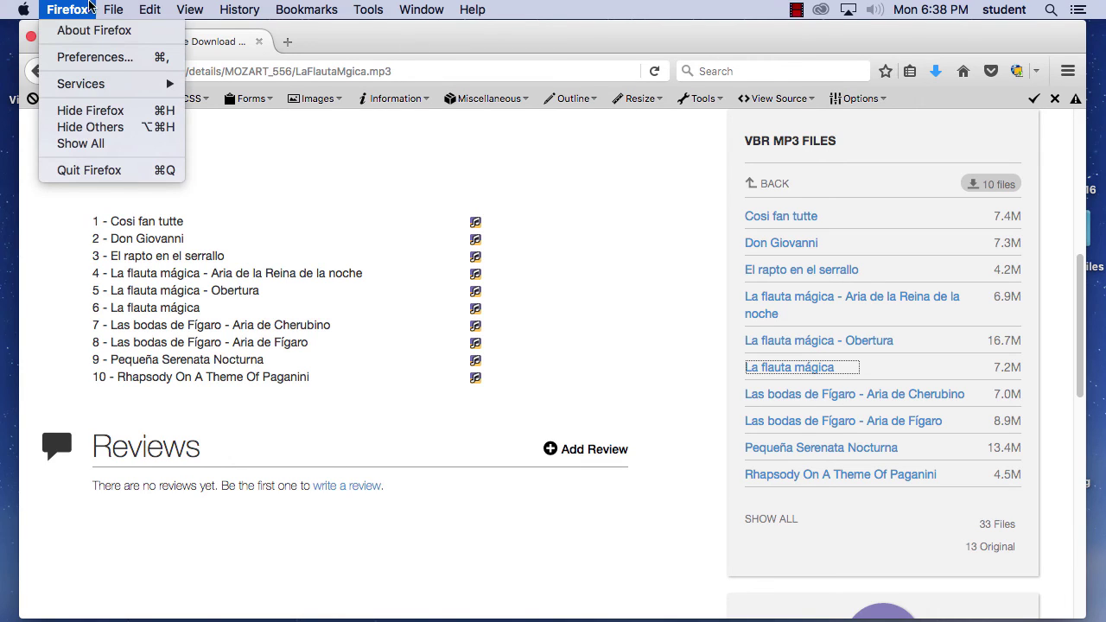
{"action": "left_click", "coordinate": [84, 110]}
{"action": "left_click", "coordinate": [636, 184]}
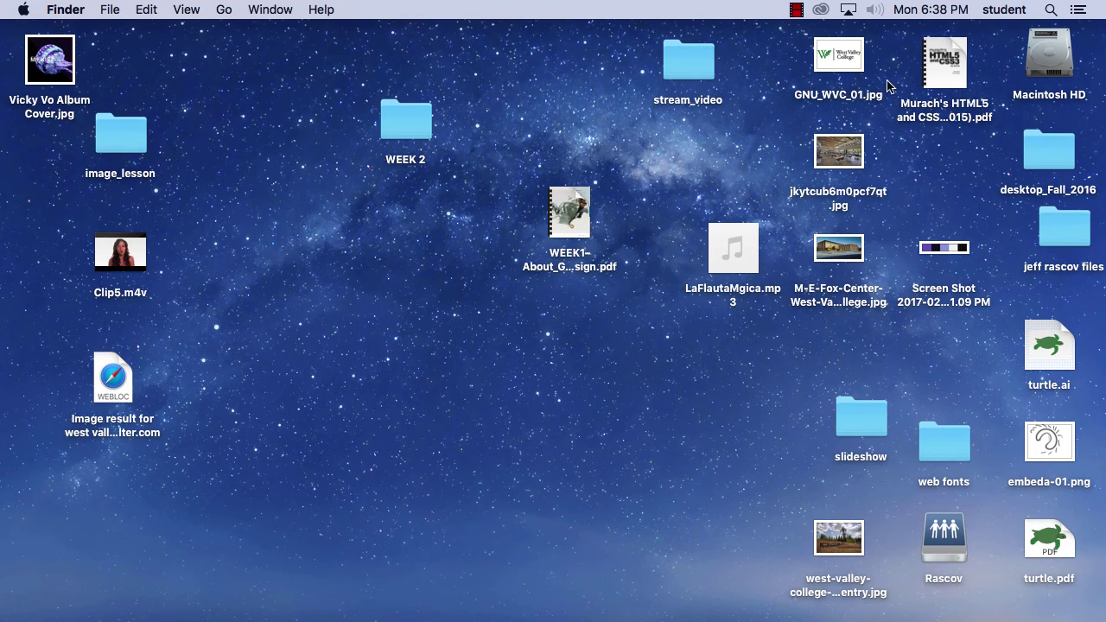
{"action": "left_click_drag", "start_coordinate": [948, 547], "coordinate": [532, 83]}
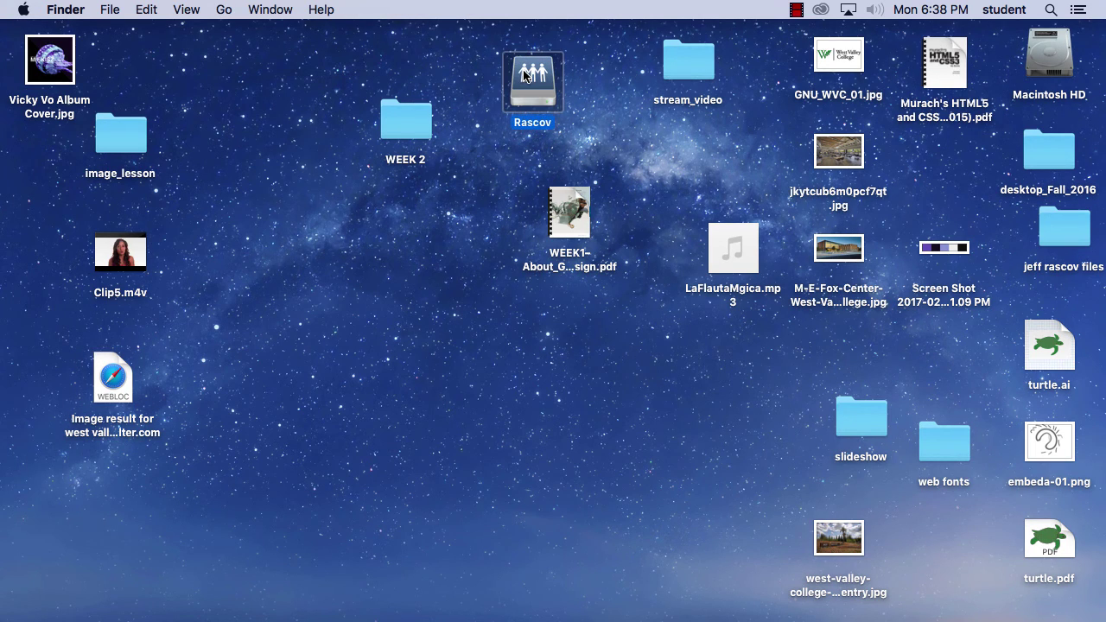
Open the shared drive and examine the audio files and clips in its colombia_video folder, then return to the drive's contents.
{"action": "double_click", "coordinate": [519, 79]}
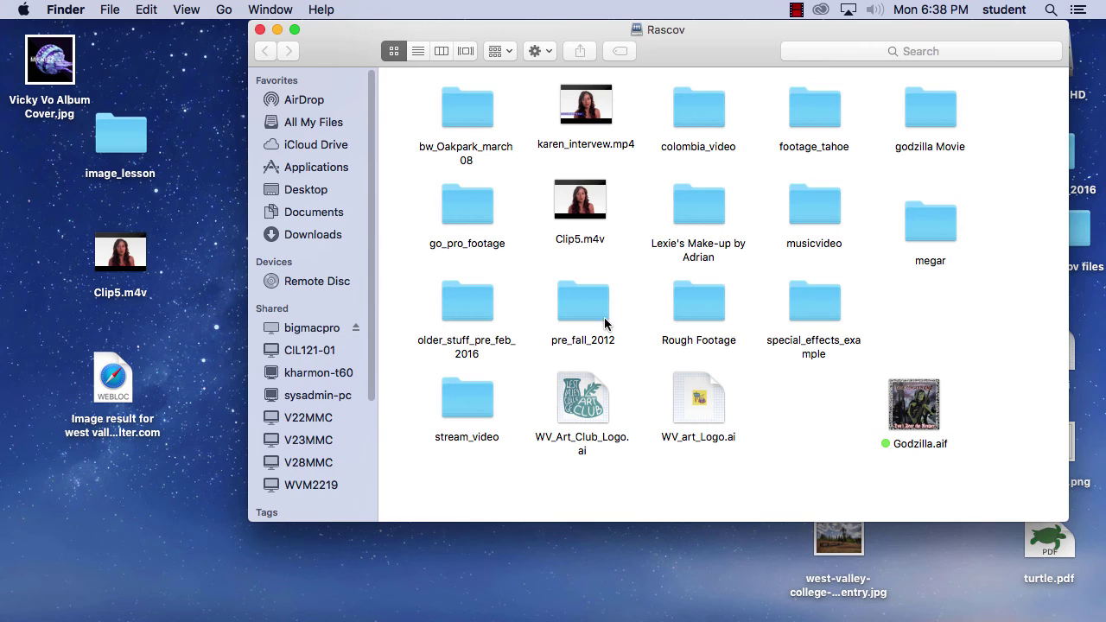
{"action": "double_click", "coordinate": [482, 306]}
{"action": "double_click", "coordinate": [704, 111]}
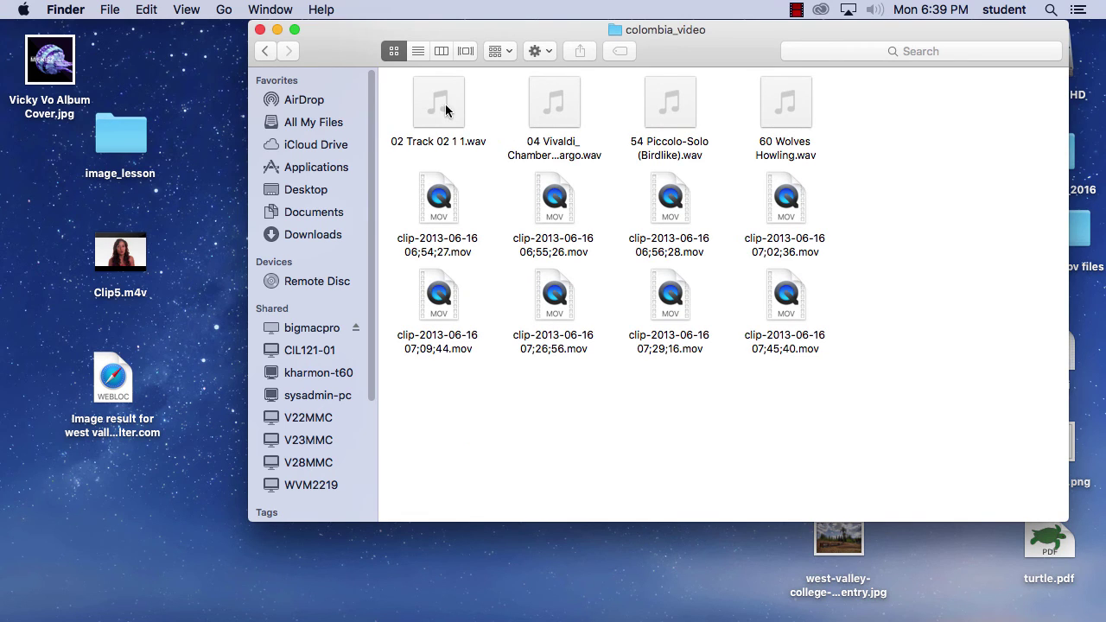
{"action": "left_click", "coordinate": [266, 51]}
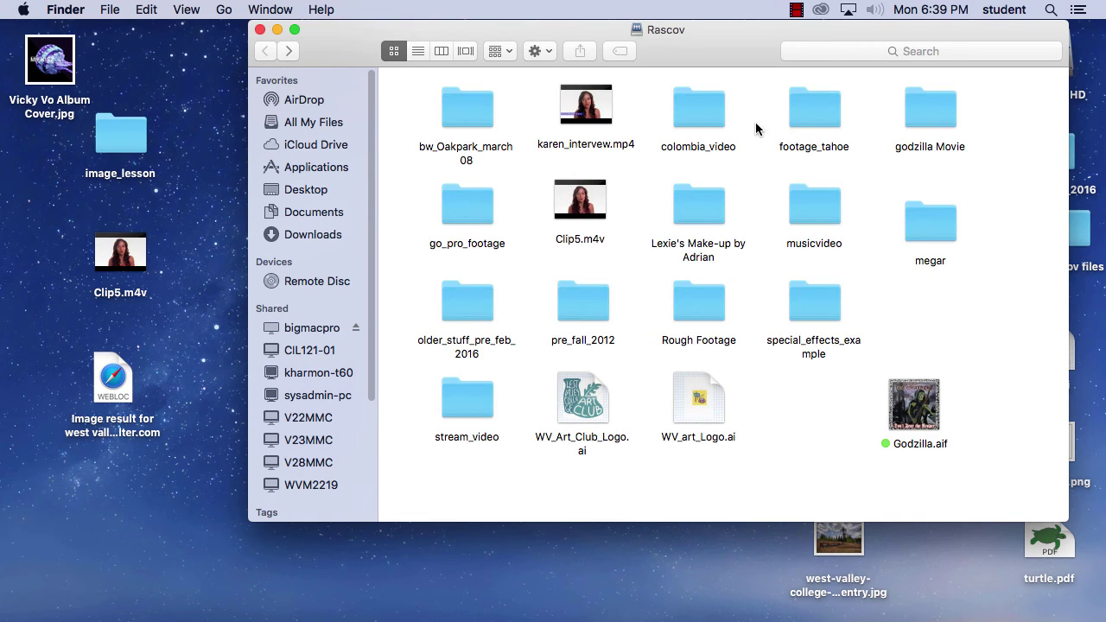
{"action": "double_click", "coordinate": [701, 111]}
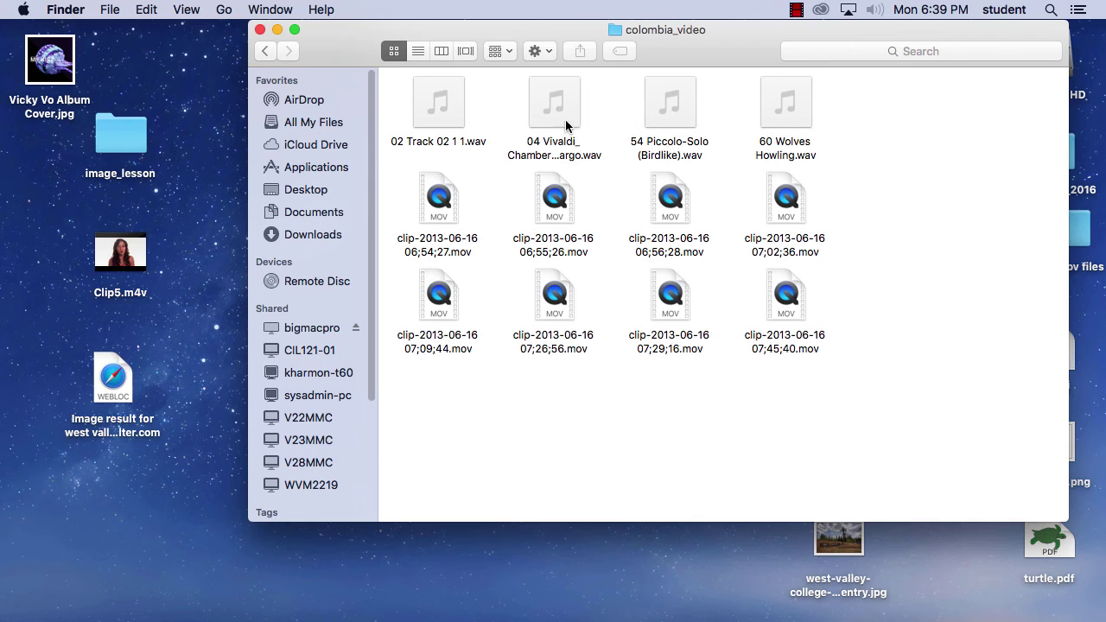
{"action": "mouse_move", "coordinate": [800, 115]}
{"action": "left_click", "coordinate": [264, 51]}
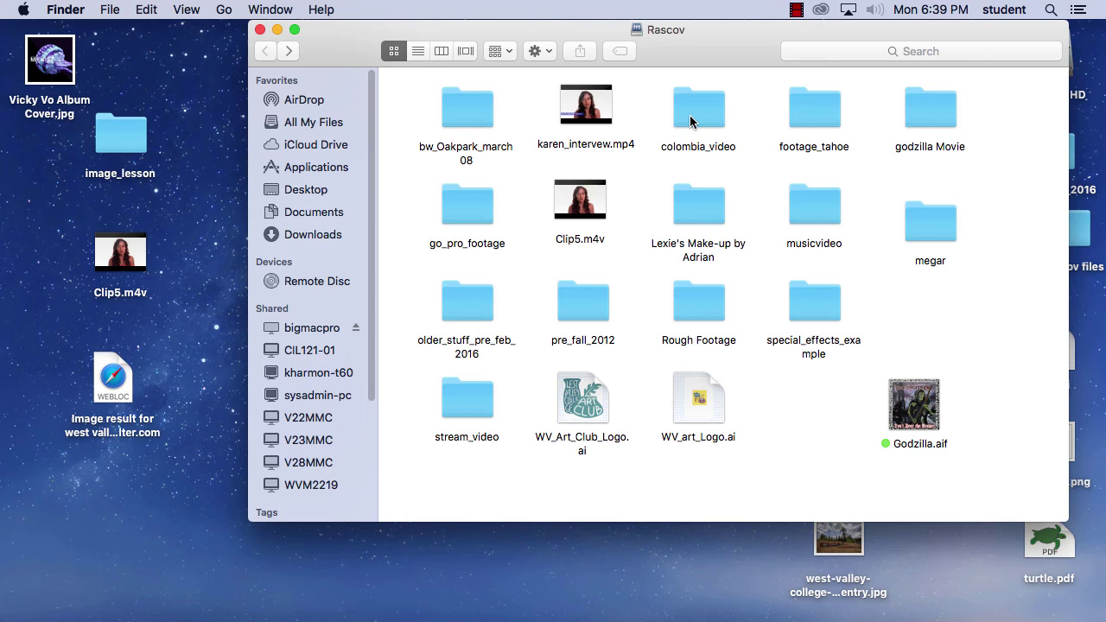
Quit Adobe Illustrator without saving the Untitled-1 document.
{"action": "mouse_move", "coordinate": [518, 615]}
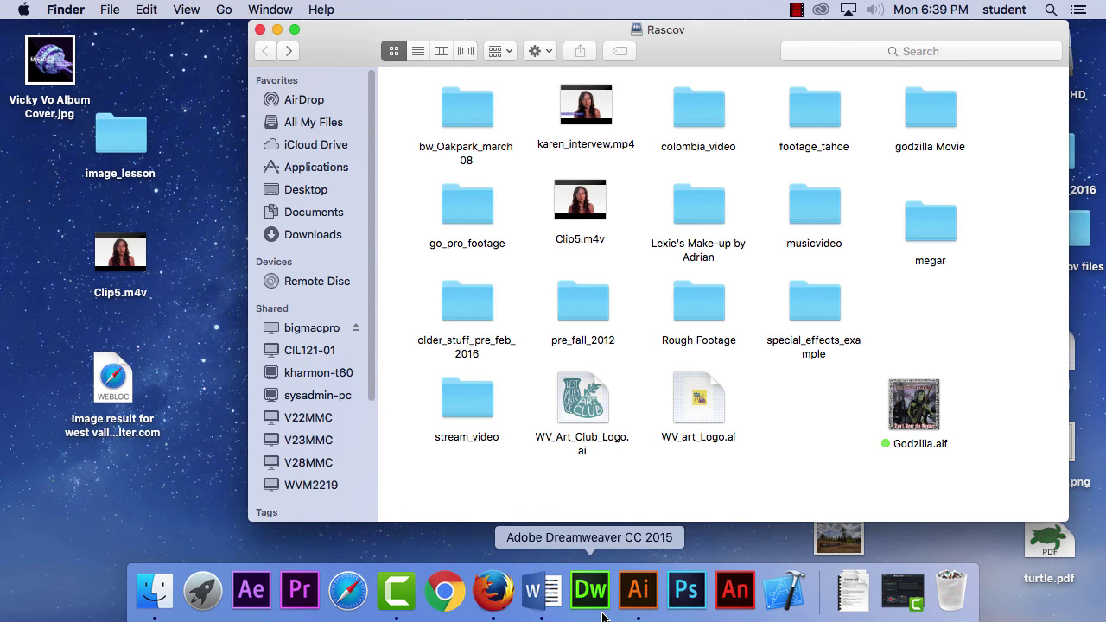
{"action": "right_click", "coordinate": [637, 588]}
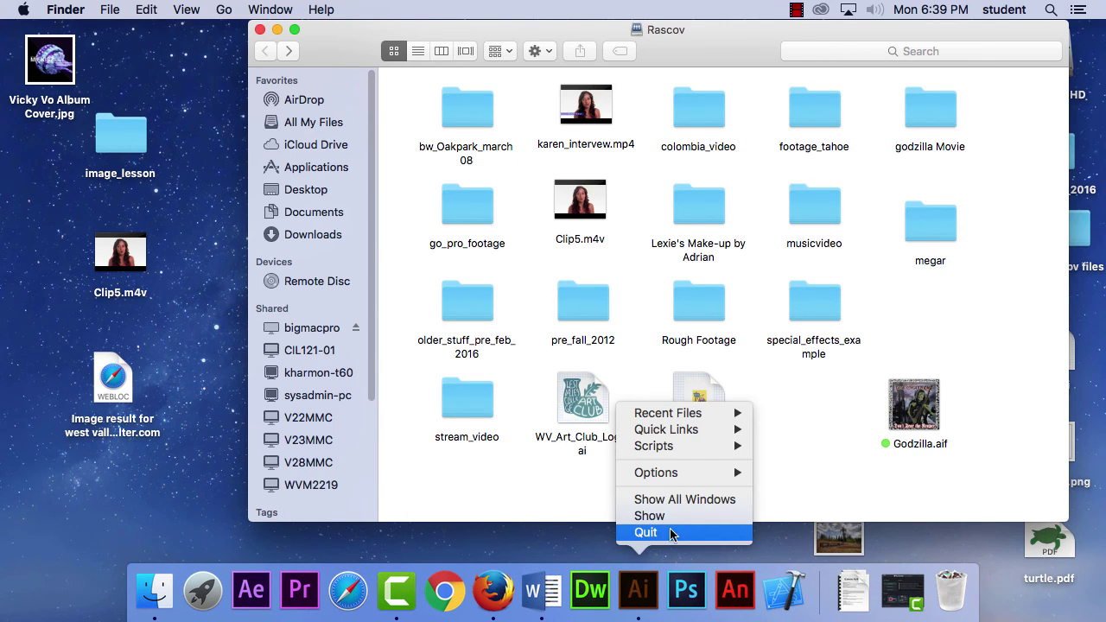
{"action": "left_click", "coordinate": [672, 533]}
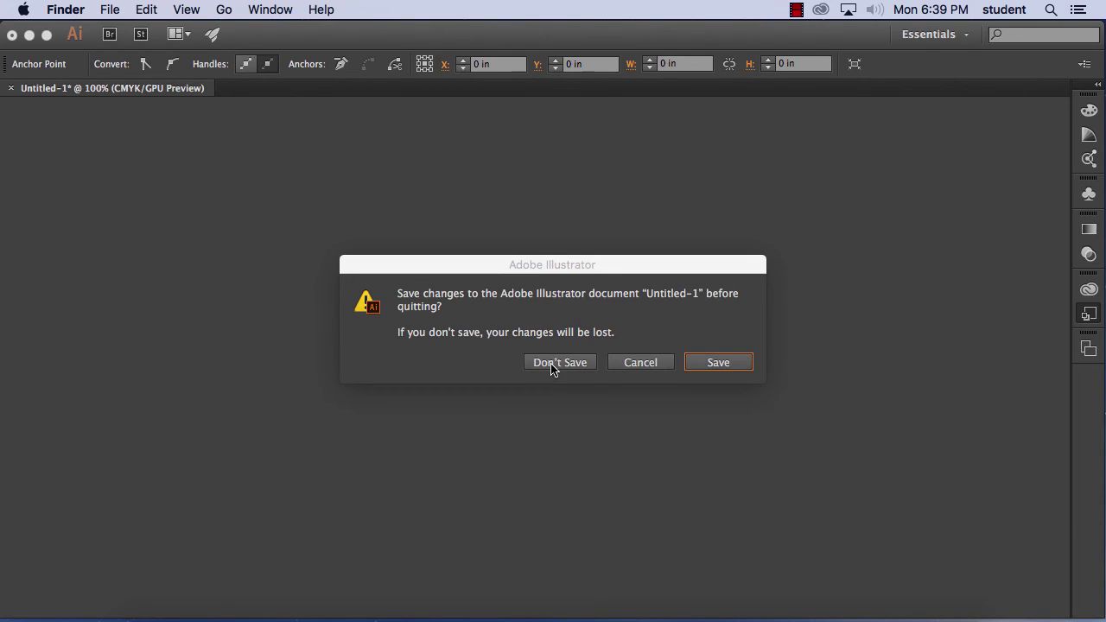
{"action": "left_click", "coordinate": [555, 363]}
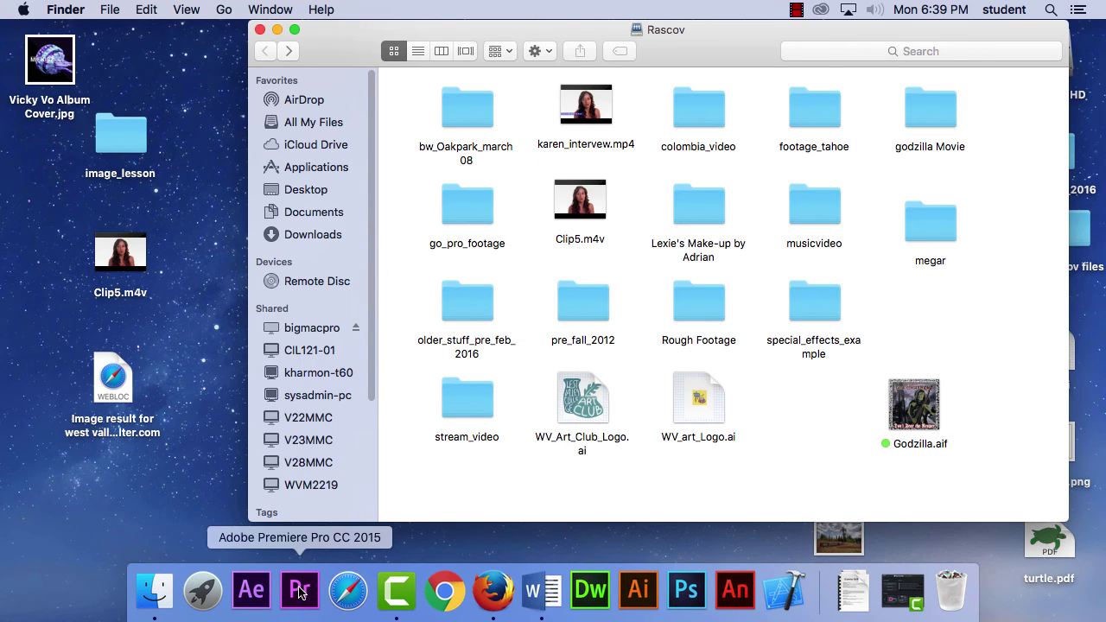
Launch Adobe Premiere Pro, start a new project named wvinterview, and close the Finder window behind the dialog.
{"action": "left_click", "coordinate": [299, 591]}
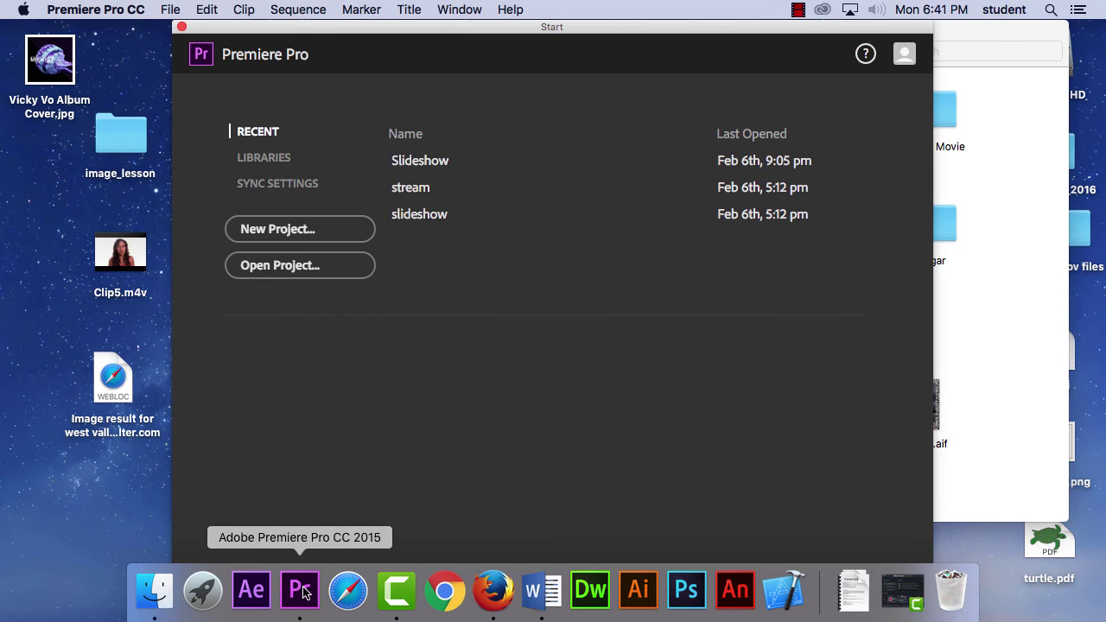
{"action": "left_click", "coordinate": [297, 230]}
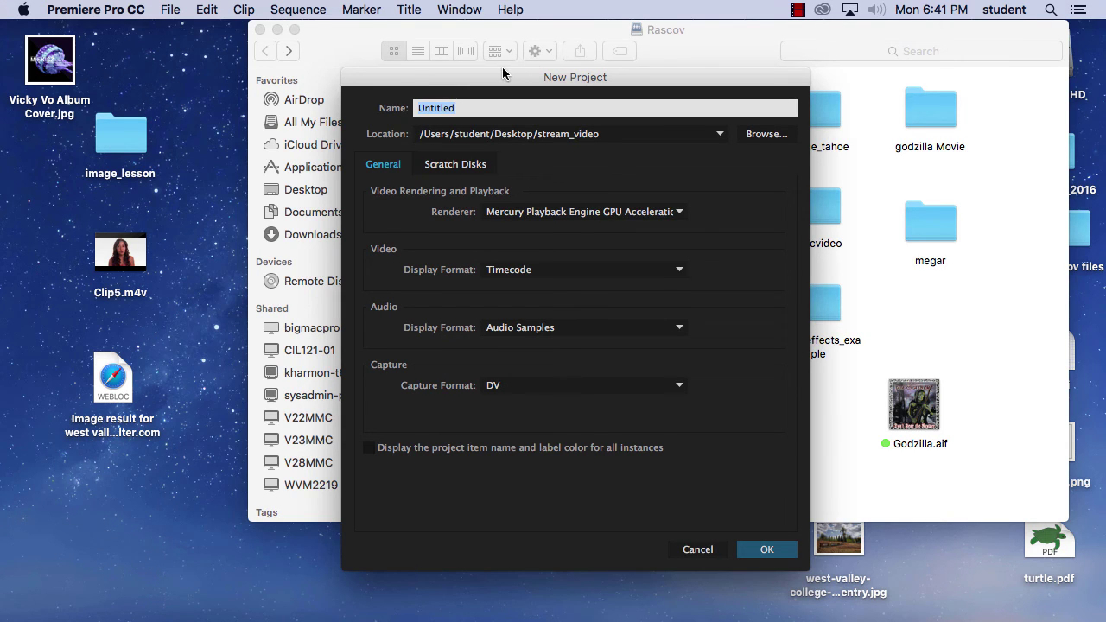
{"action": "left_click_drag", "start_coordinate": [456, 83], "coordinate": [359, 50]}
{"action": "left_click", "coordinate": [260, 30]}
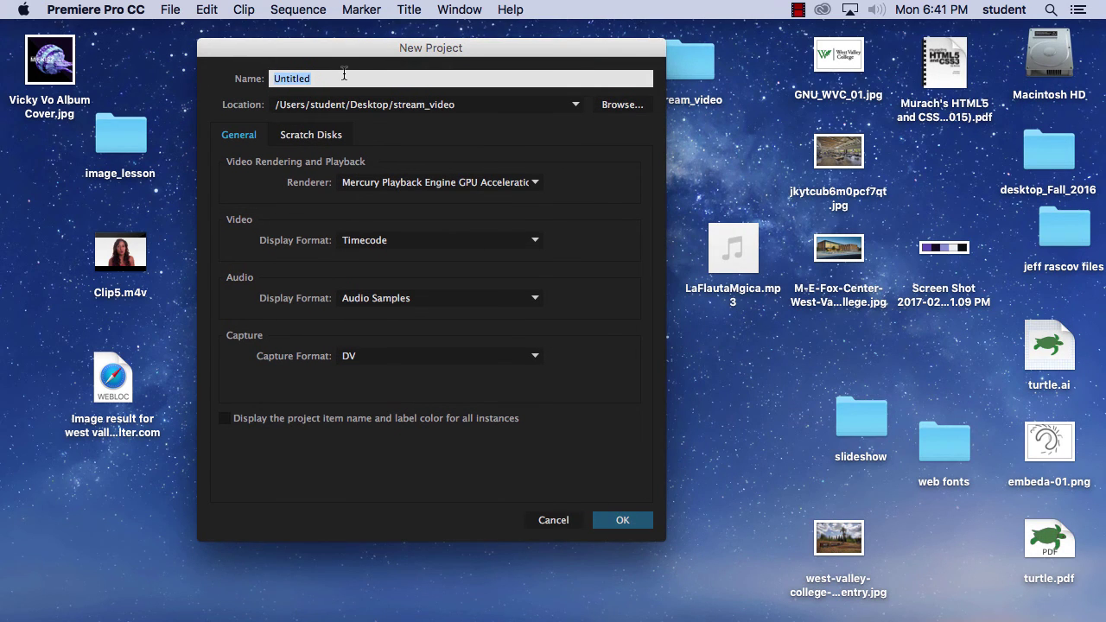
{"action": "type", "text": "wvinterview"}
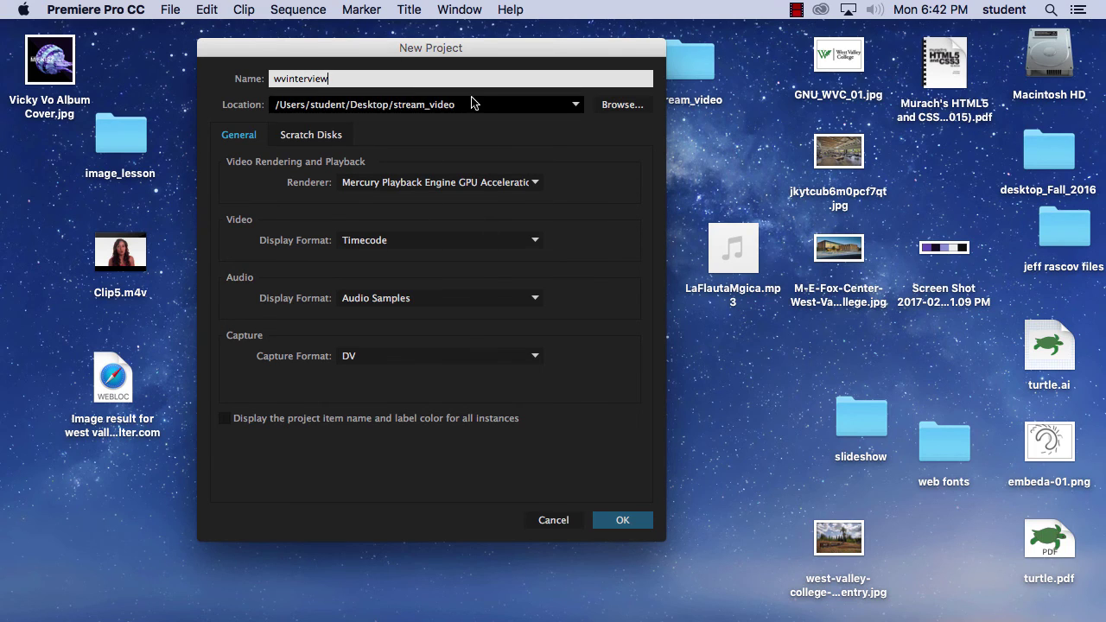
Set the new project's location to the Desktop and create the wvinterview project.
{"action": "left_click", "coordinate": [617, 107]}
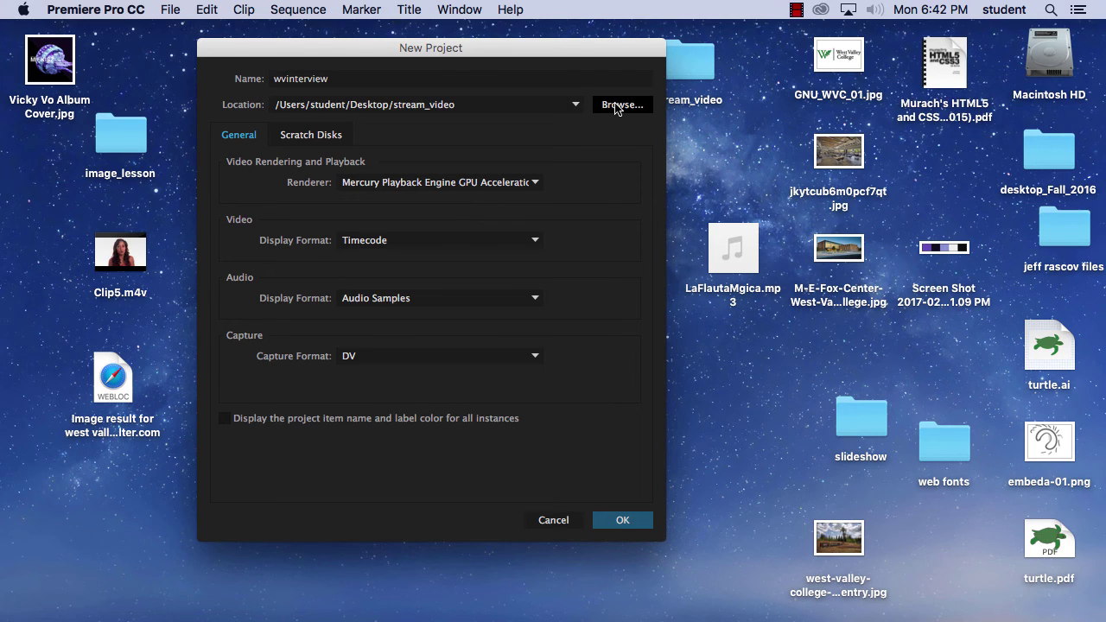
{"action": "left_click", "coordinate": [632, 110]}
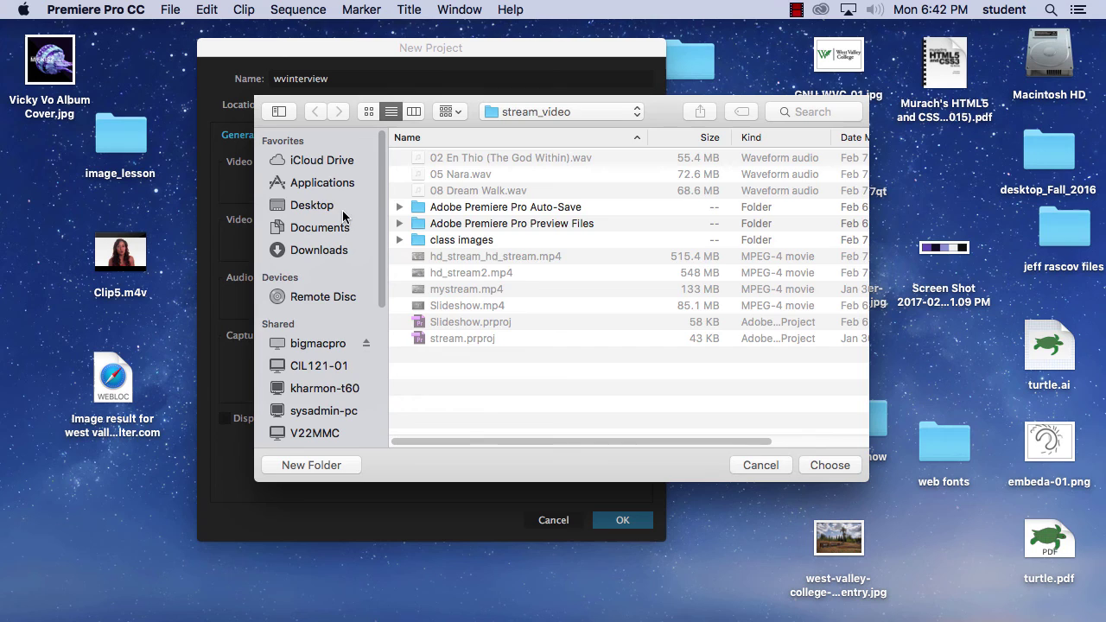
{"action": "left_click", "coordinate": [339, 209]}
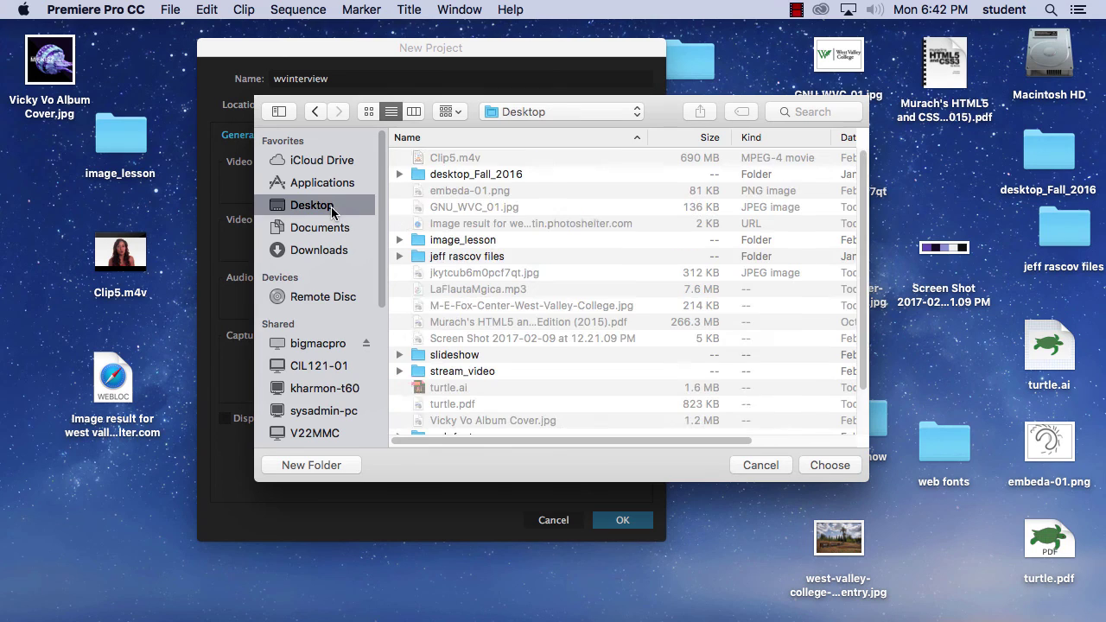
{"action": "left_click", "coordinate": [830, 466]}
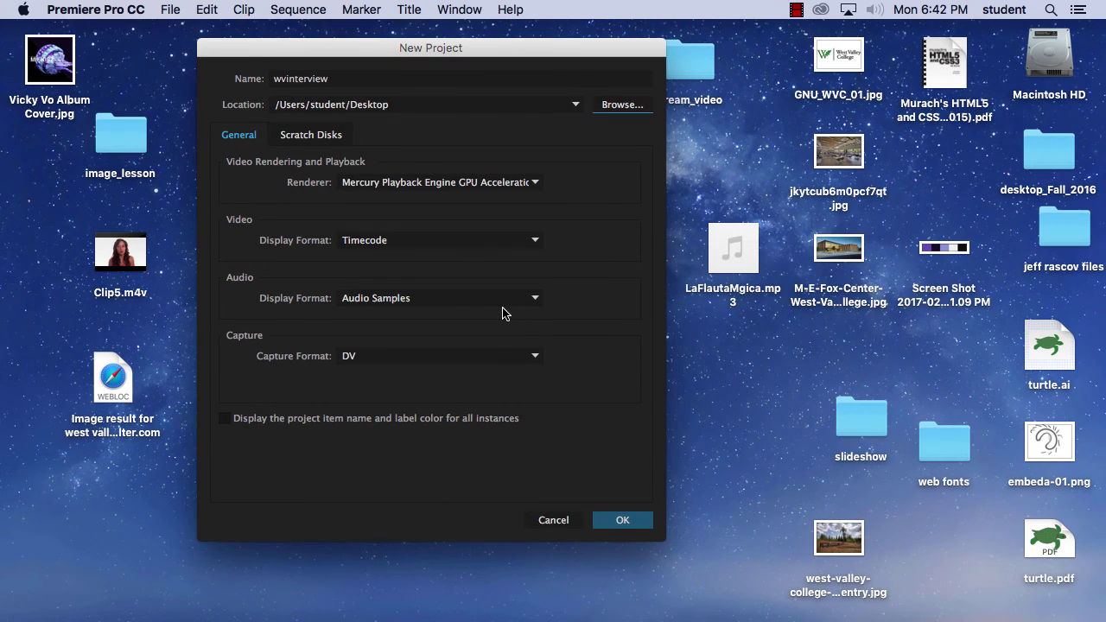
{"action": "left_click", "coordinate": [628, 523]}
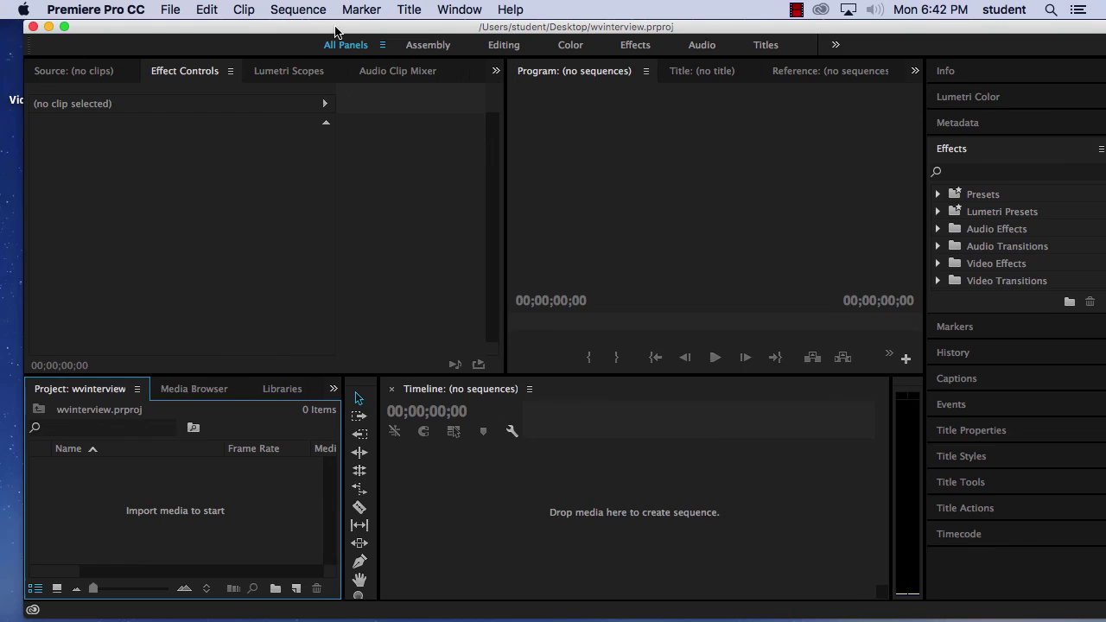
Shift the application window to the screen's edge and reset the All Panels workspace to its saved layout.
{"action": "left_click_drag", "start_coordinate": [335, 32], "coordinate": [316, 28]}
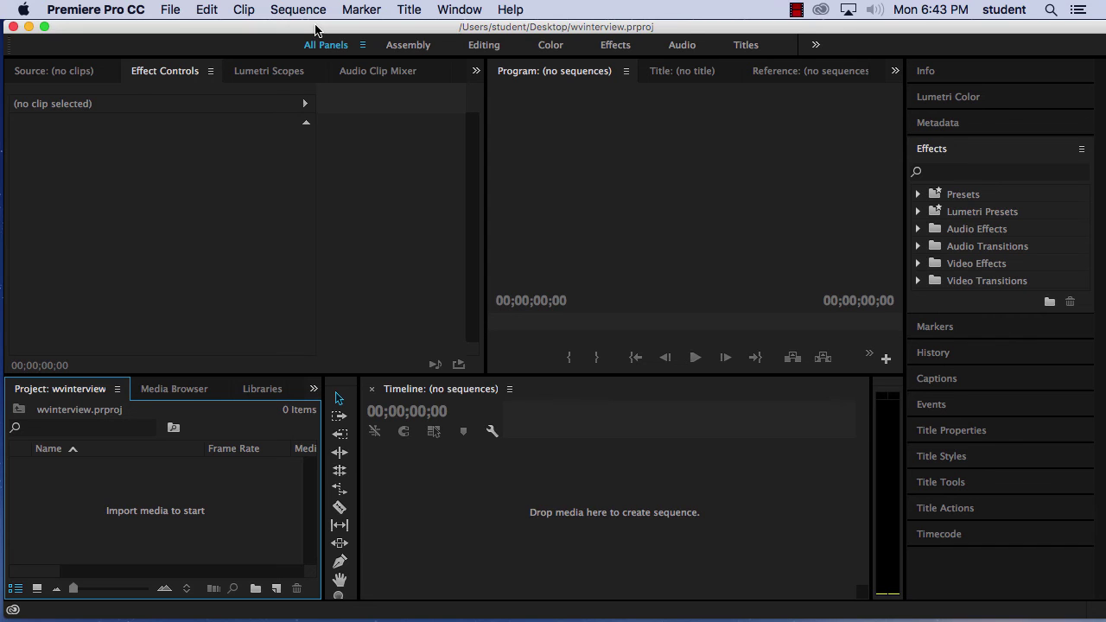
{"action": "left_click", "coordinate": [459, 9]}
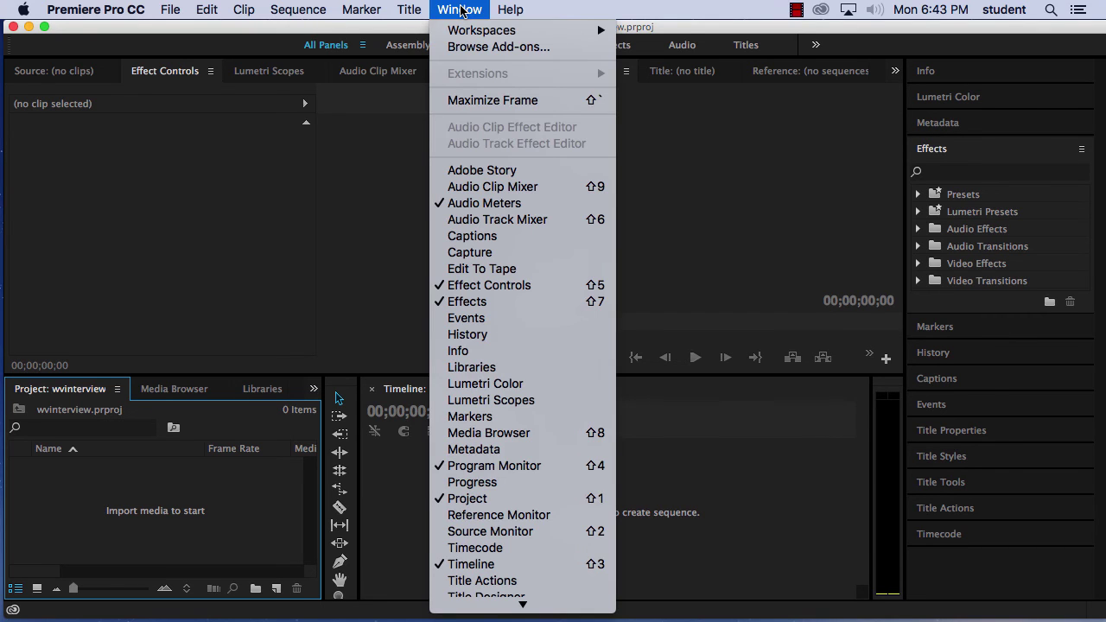
{"action": "mouse_move", "coordinate": [466, 31]}
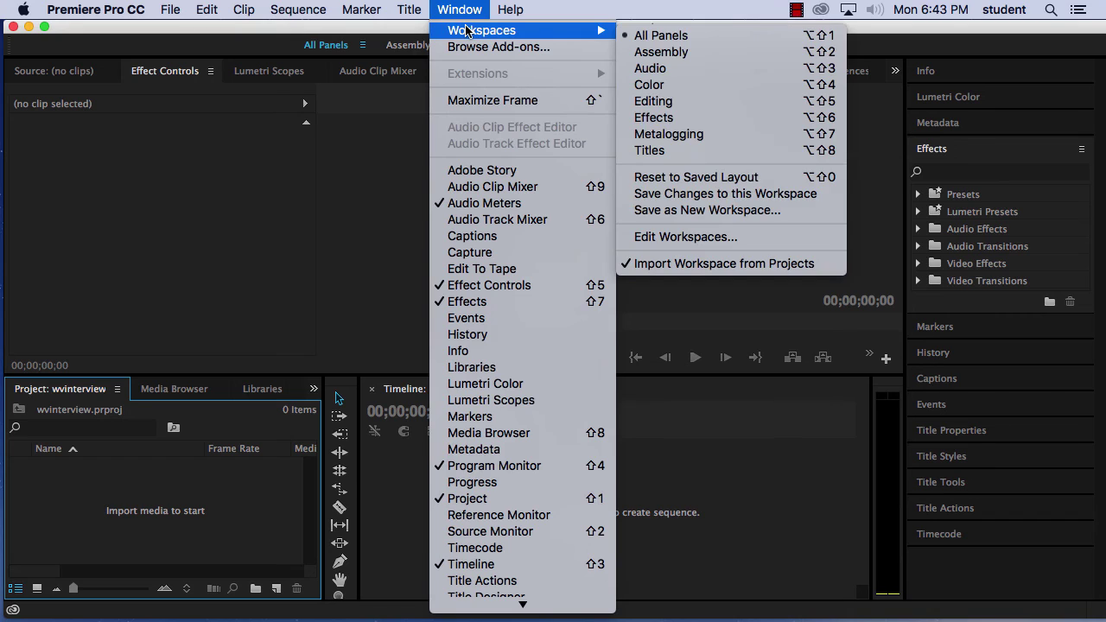
{"action": "left_click", "coordinate": [693, 180]}
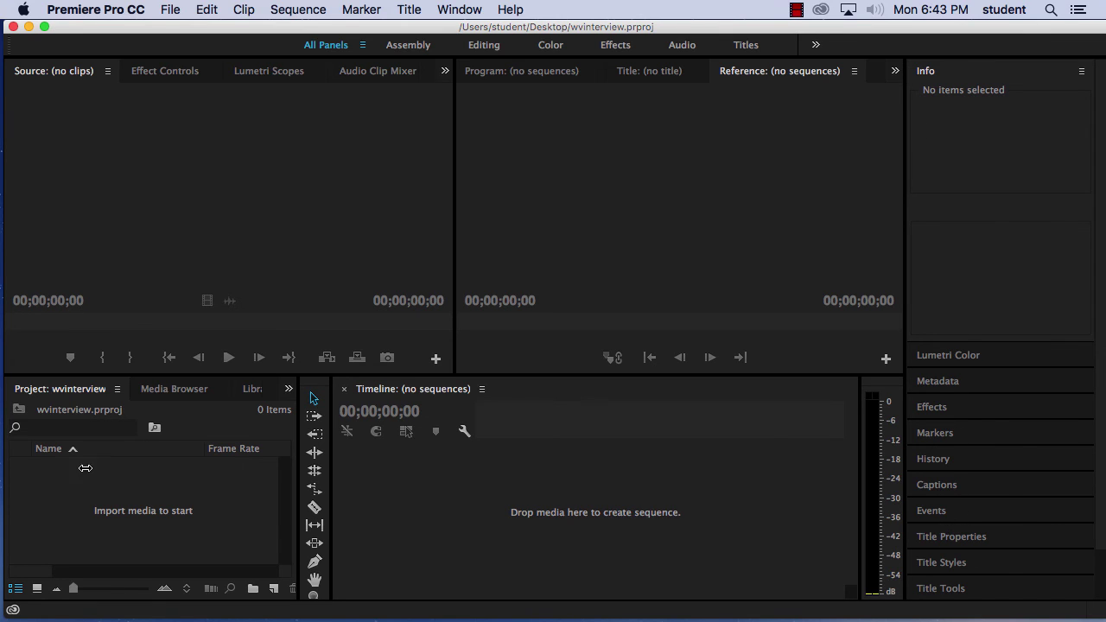
{"action": "left_click", "coordinate": [473, 9]}
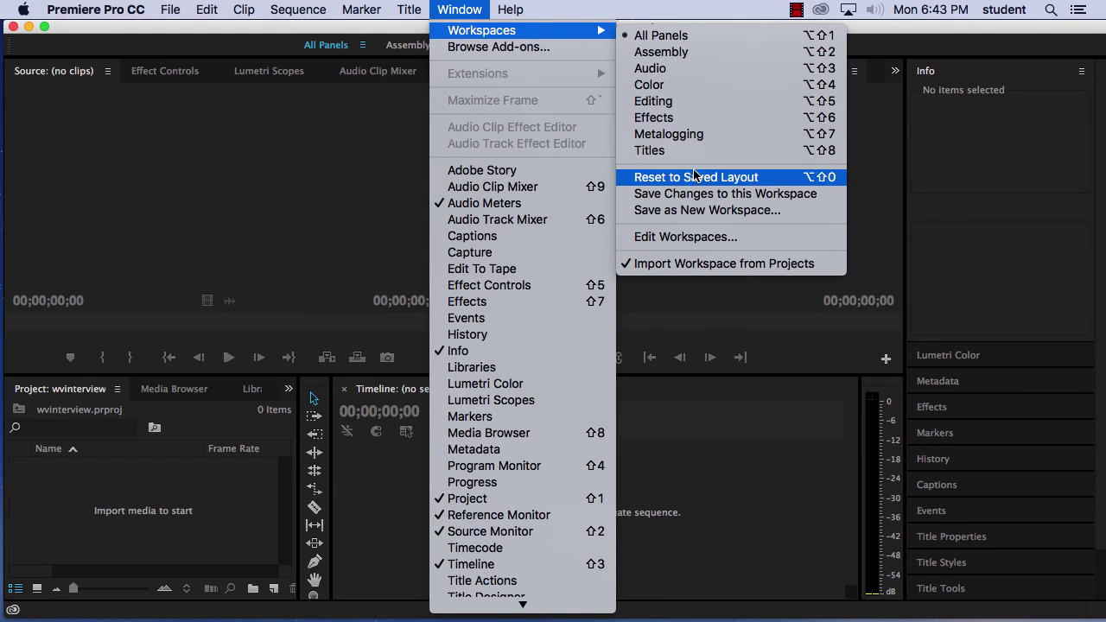
{"action": "left_click", "coordinate": [687, 182]}
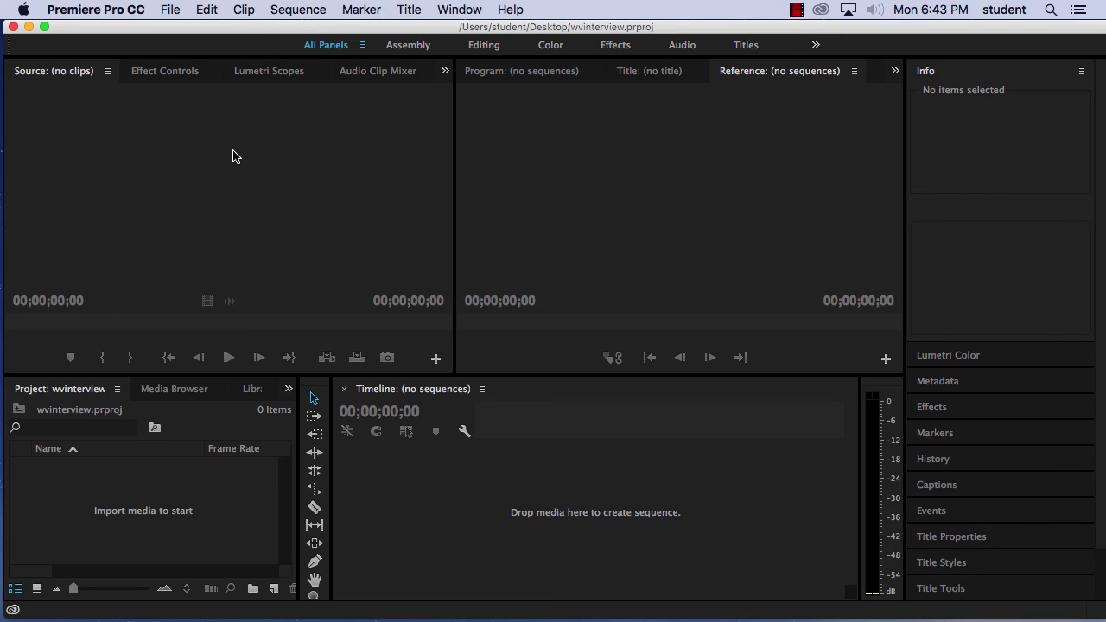
Import Clip5.m4v, GNU_WVC_01.jpg, jkytcub6m0pcf7qt.jpg, LaFlautaMgica.mp3 and M-E-Fox-Center-West-Valley-College.jpg from the Desktop into the project.
{"action": "left_click", "coordinate": [170, 8]}
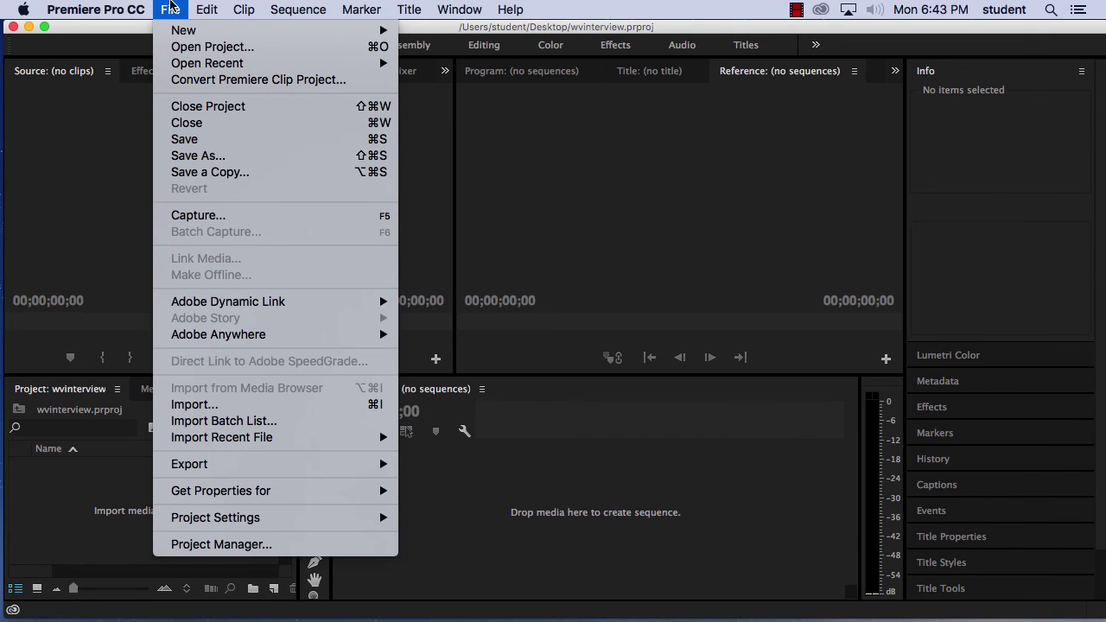
{"action": "left_click", "coordinate": [223, 404]}
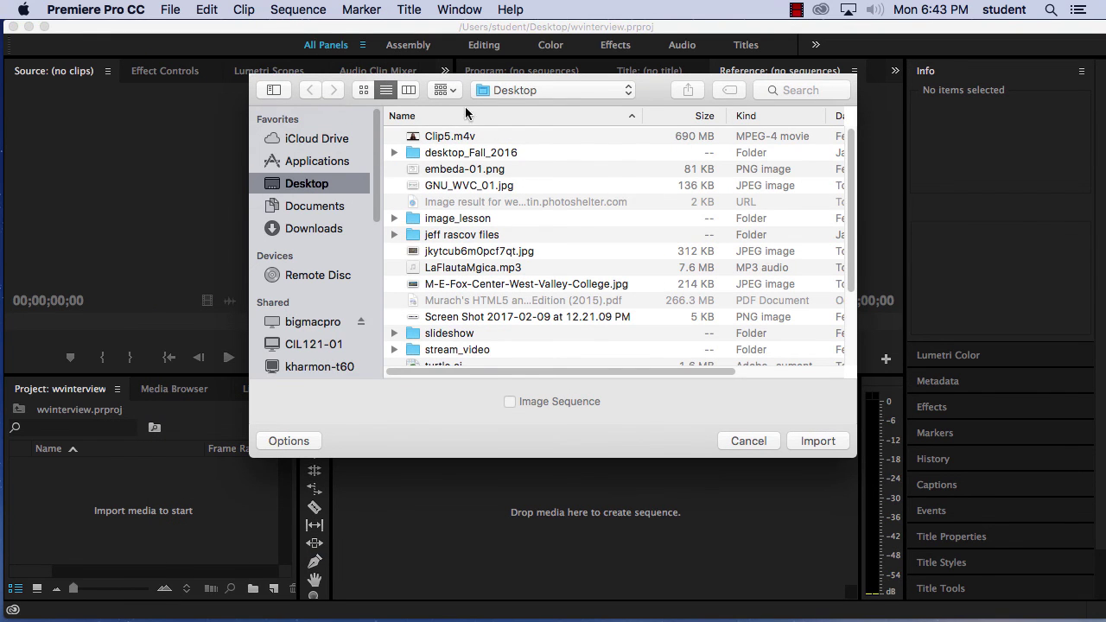
{"action": "left_click", "coordinate": [444, 140]}
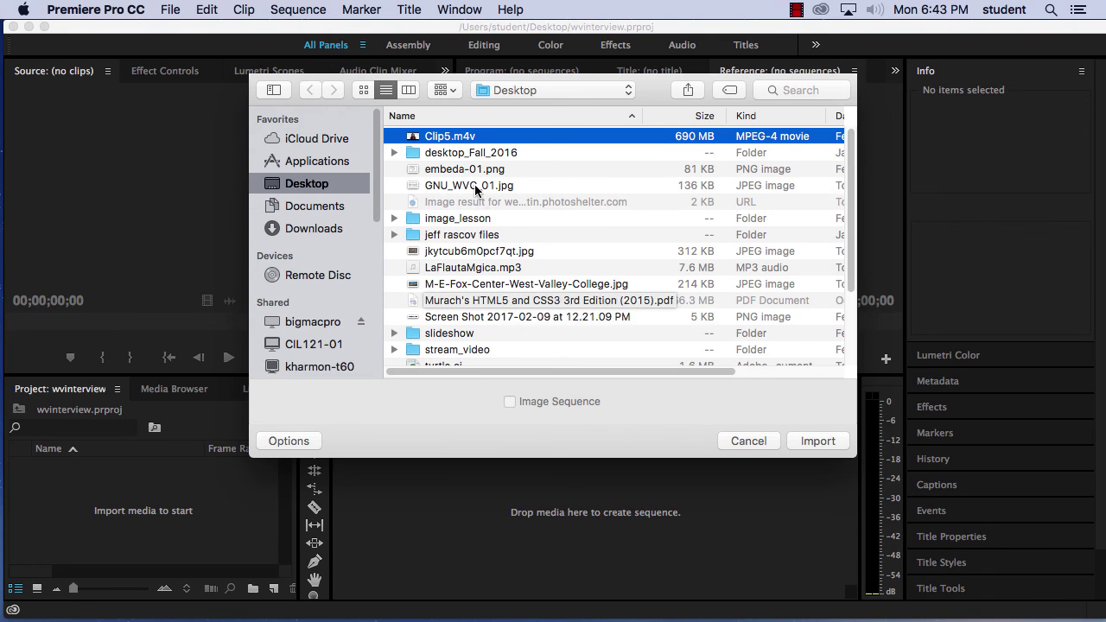
{"action": "left_click", "coordinate": [467, 185], "text": "super"}
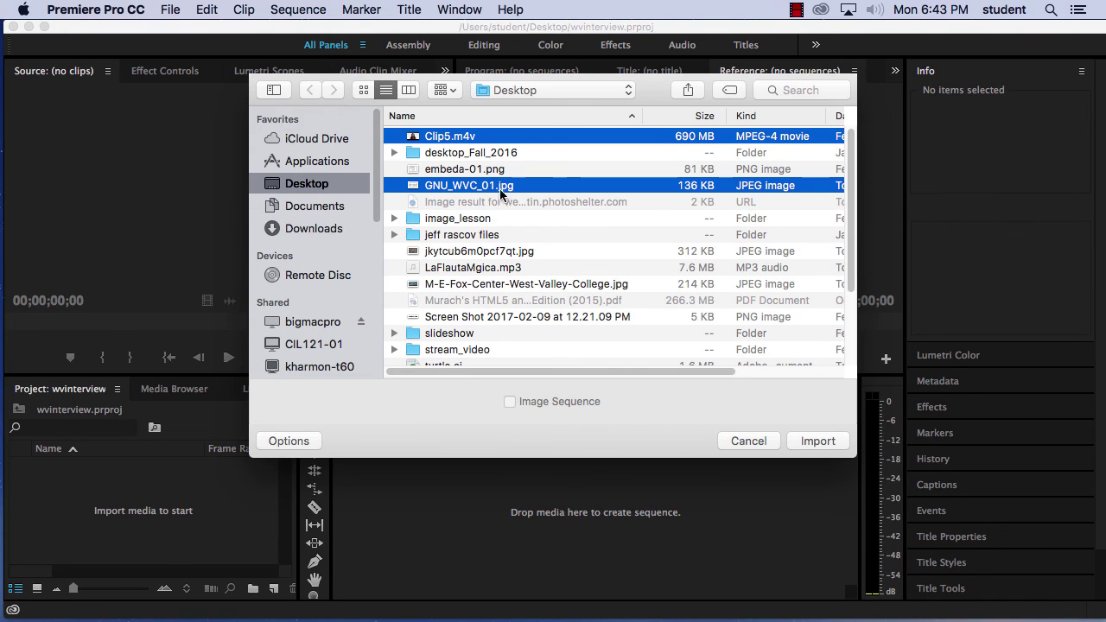
{"action": "left_click", "coordinate": [471, 252], "text": "super"}
{"action": "left_click", "coordinate": [480, 285], "text": "super"}
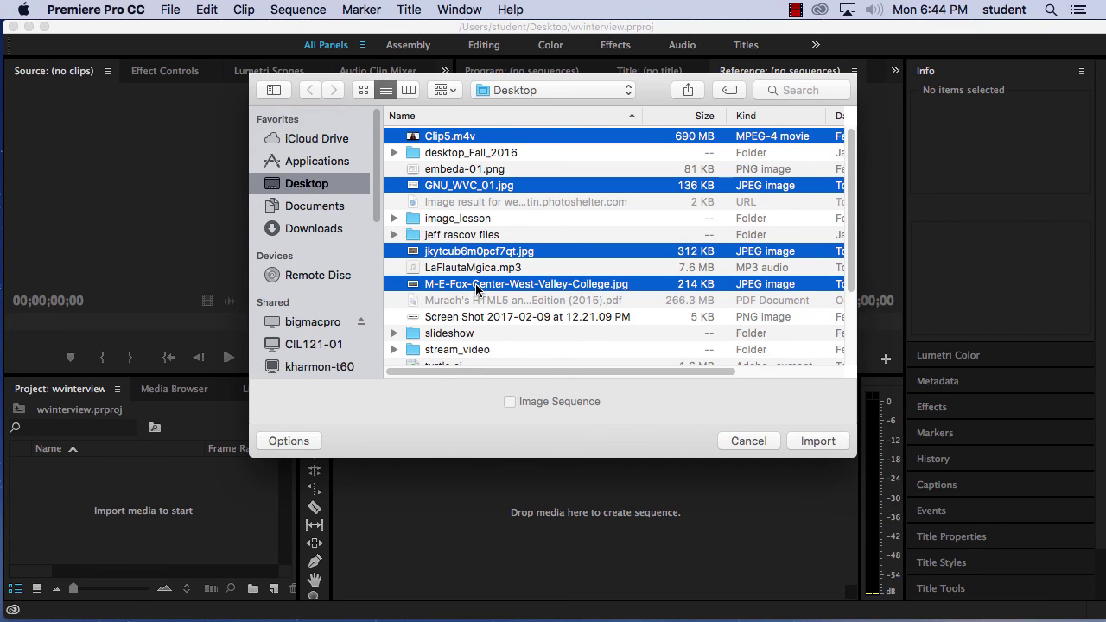
{"action": "scroll", "coordinate": [517, 333], "scroll_direction": "down", "scroll_amount": 4}
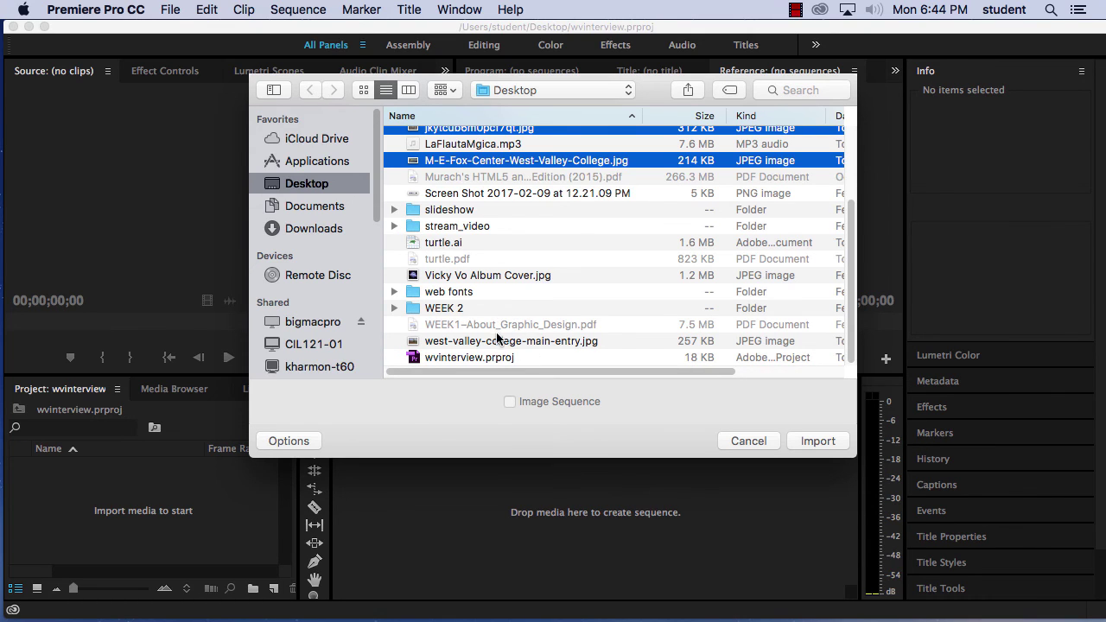
{"action": "scroll", "coordinate": [497, 333], "scroll_direction": "up", "scroll_amount": 3}
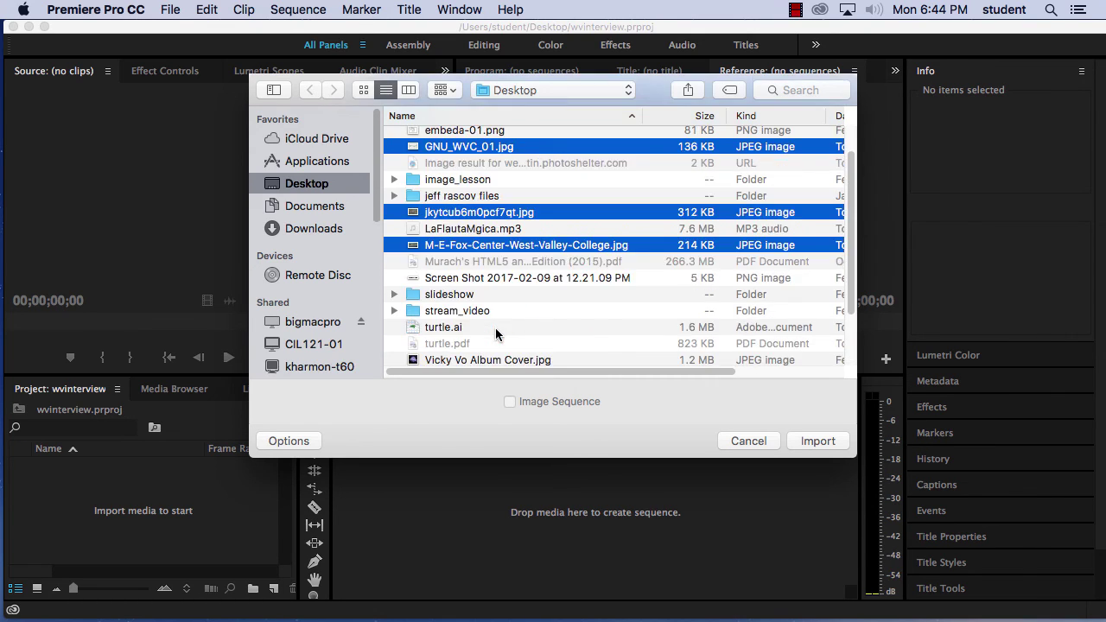
{"action": "left_click", "coordinate": [506, 229], "text": "super"}
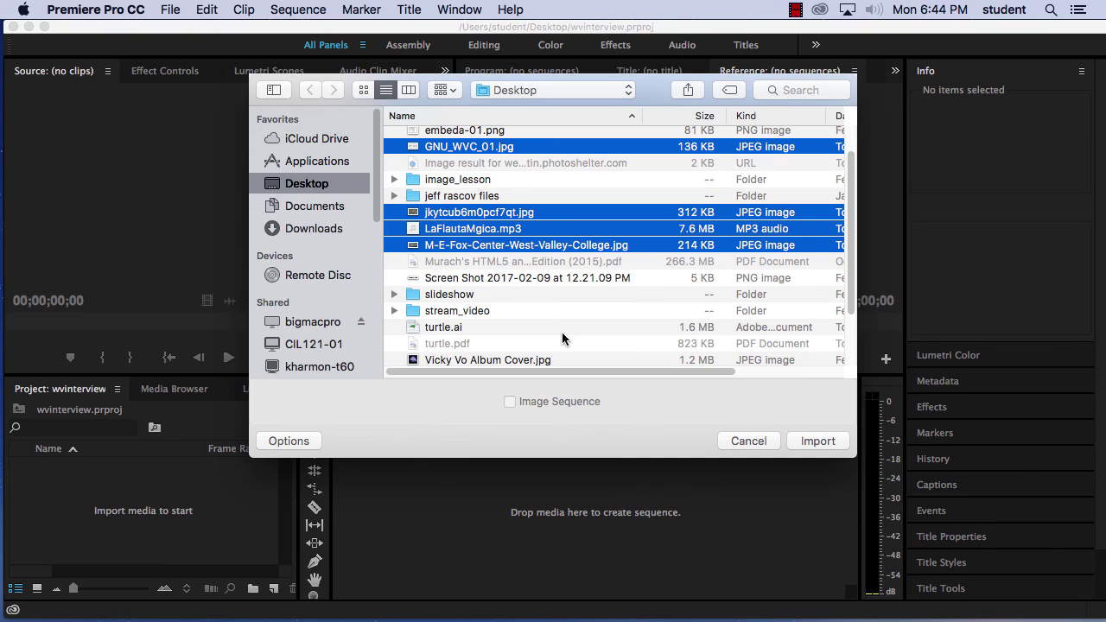
{"action": "left_click", "coordinate": [818, 440]}
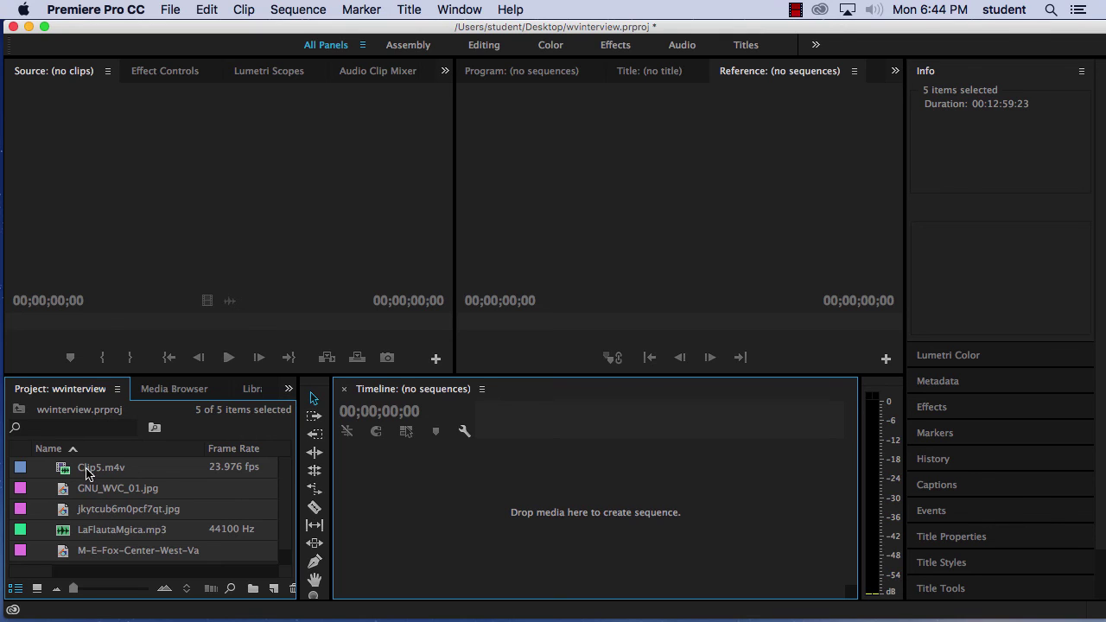
Open Clip5.m4v in the Source Monitor and play its opening section, stopping at about 37 seconds.
{"action": "mouse_move", "coordinate": [85, 472]}
{"action": "double_click", "coordinate": [84, 469]}
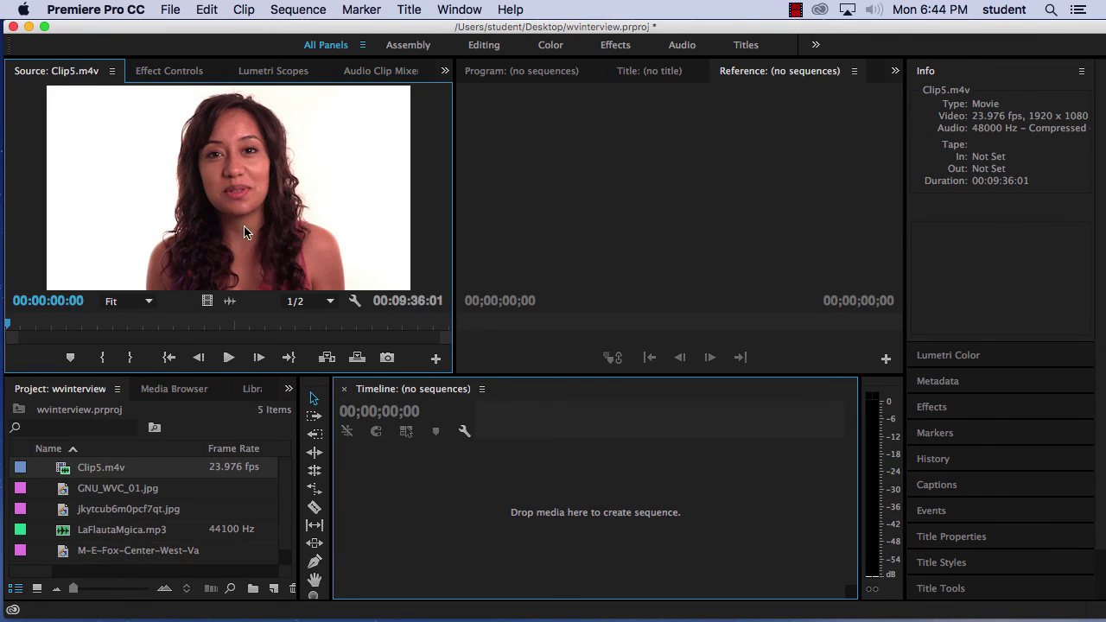
{"action": "left_click", "coordinate": [227, 358]}
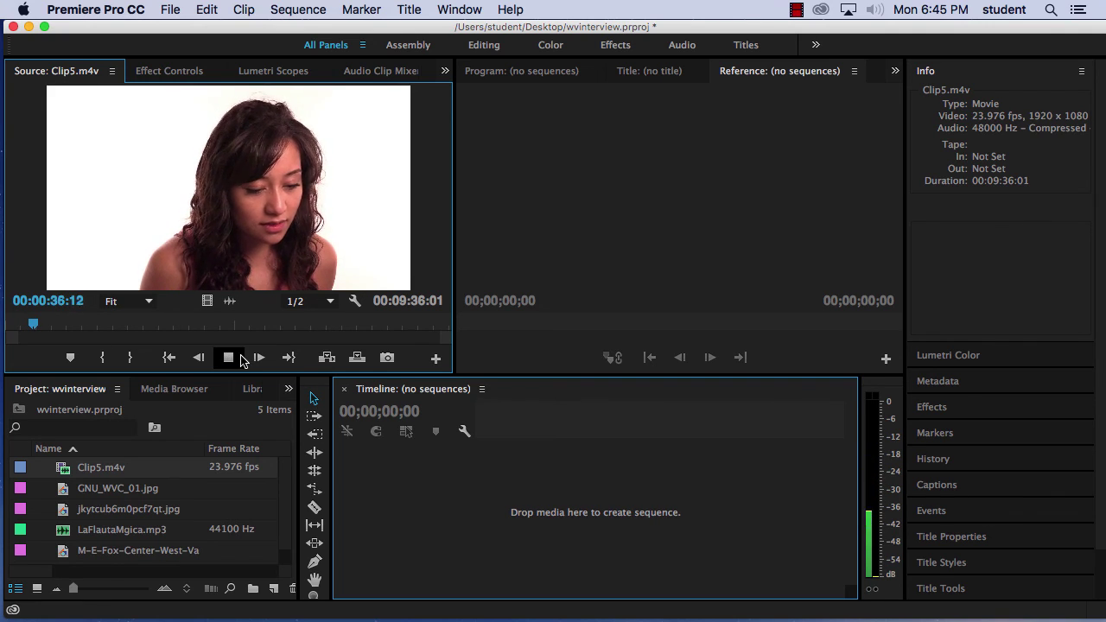
{"action": "left_click", "coordinate": [228, 357]}
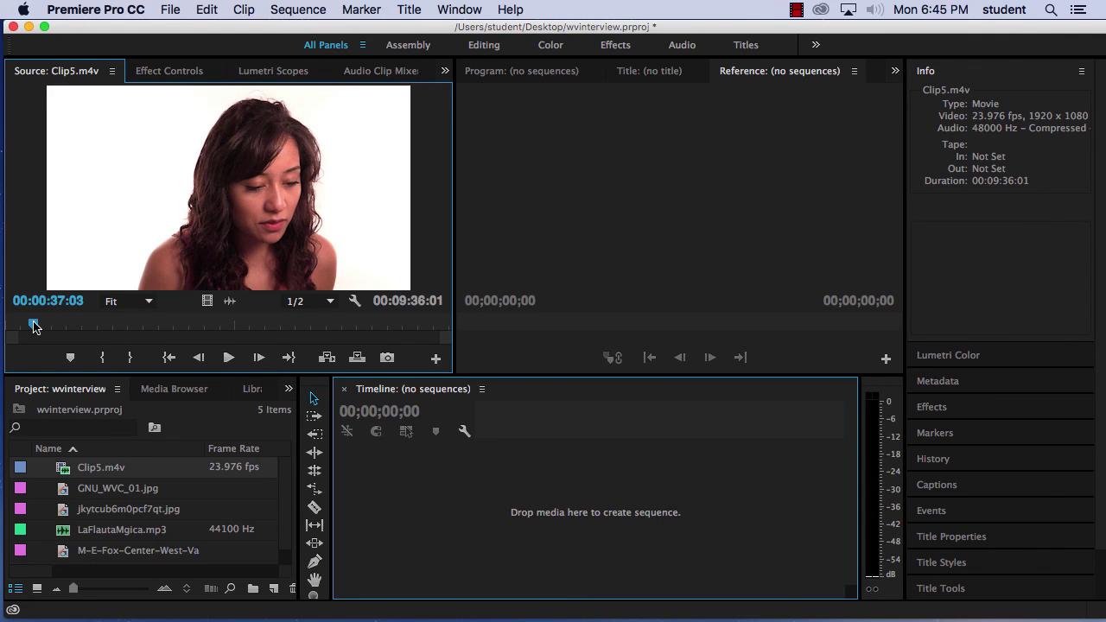
Scrub through Clip5.m4v to review the interview footage, then return the playhead to 00:00:00:00.
{"action": "left_click_drag", "start_coordinate": [35, 325], "coordinate": [267, 318]}
{"action": "left_click_drag", "start_coordinate": [343, 317], "coordinate": [155, 329]}
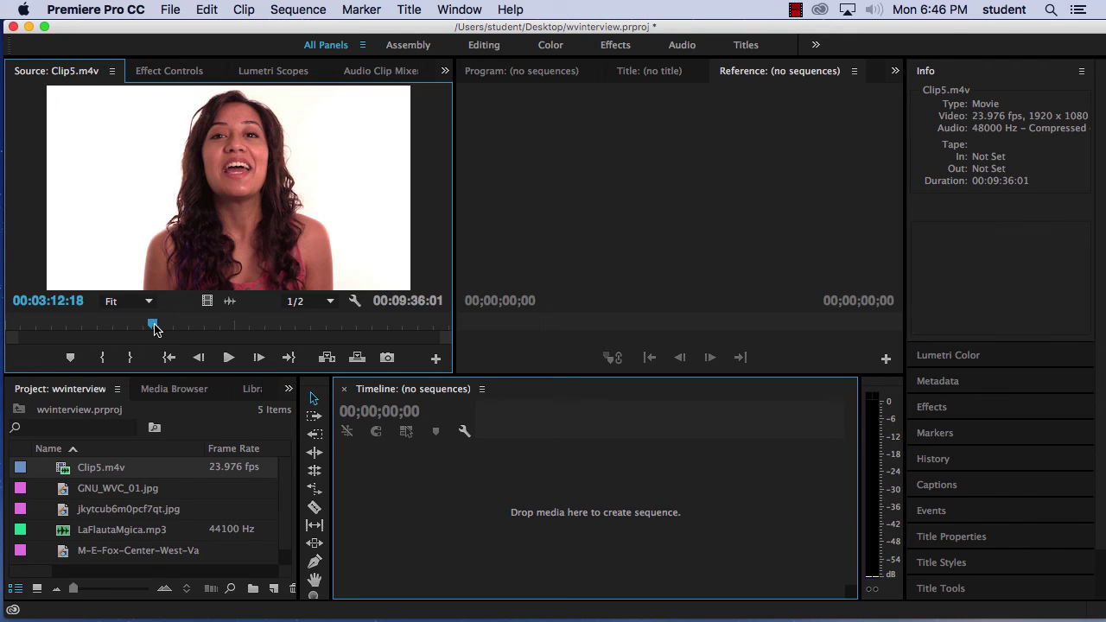
{"action": "left_click_drag", "start_coordinate": [154, 327], "coordinate": [12, 327]}
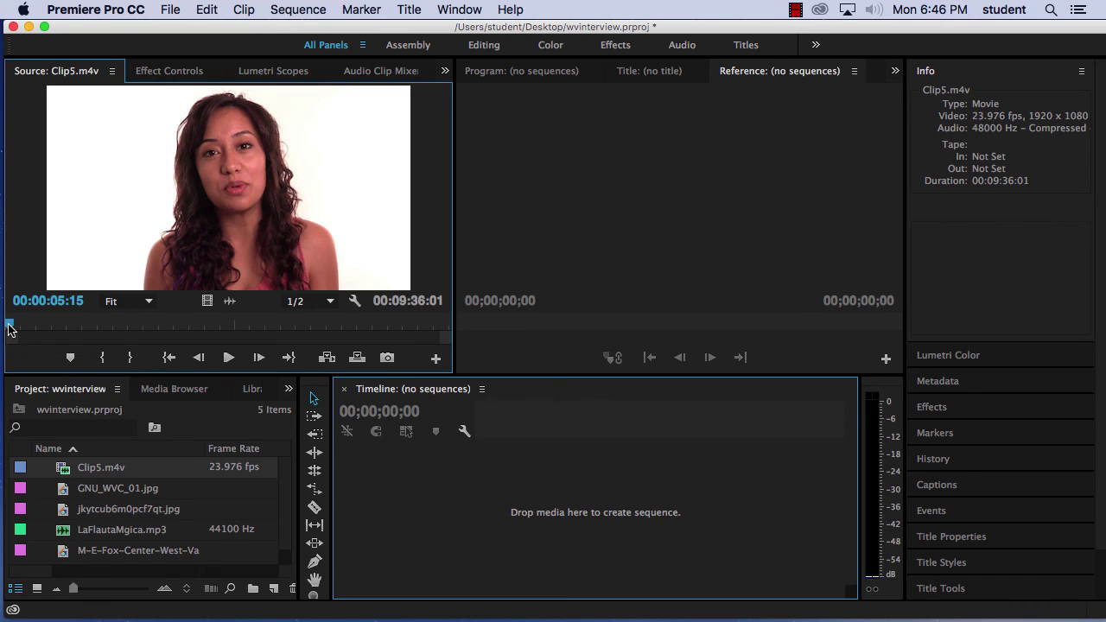
{"action": "left_click_drag", "start_coordinate": [10, 328], "coordinate": [5, 324]}
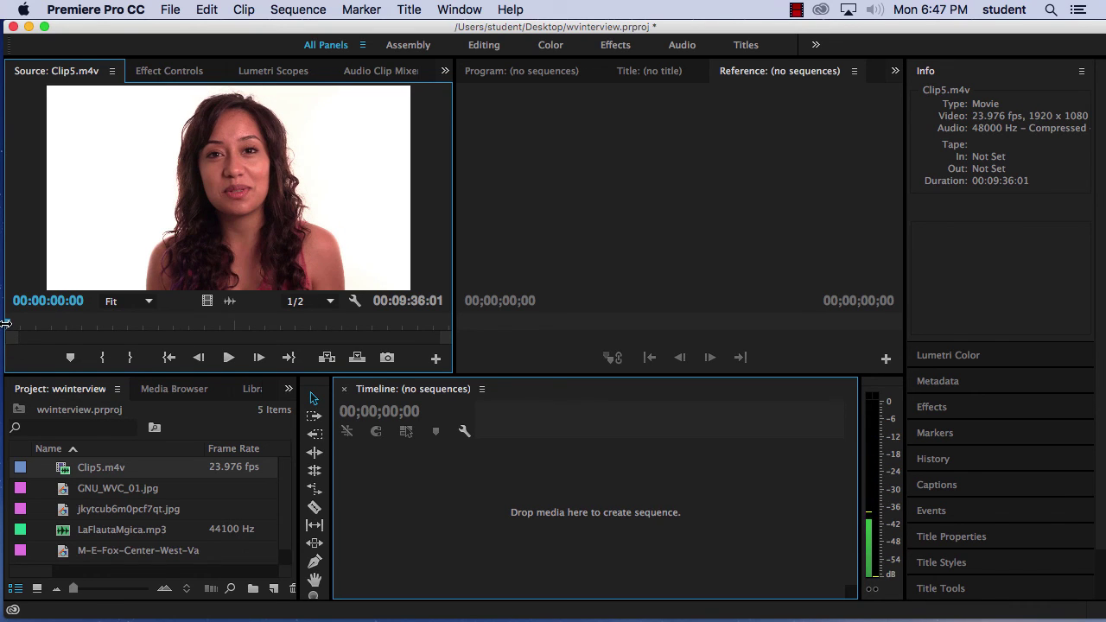
Find the frame just before the woman starts speaking in Clip5.m4v and mark an In point at 00:00:01:00.
{"action": "left_click", "coordinate": [228, 358]}
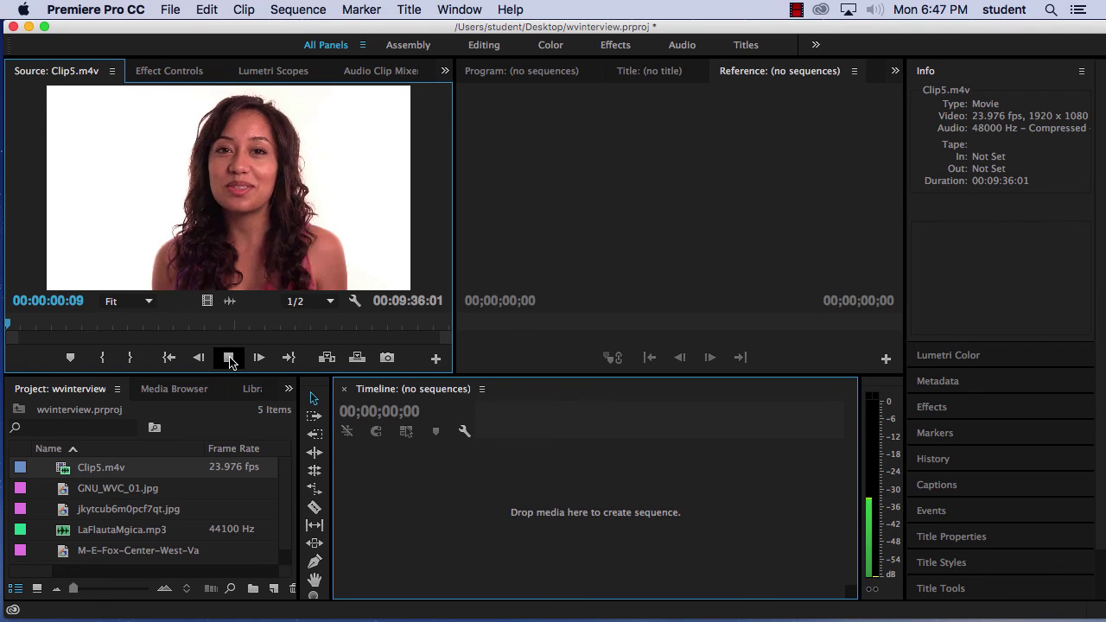
{"action": "left_click", "coordinate": [230, 359]}
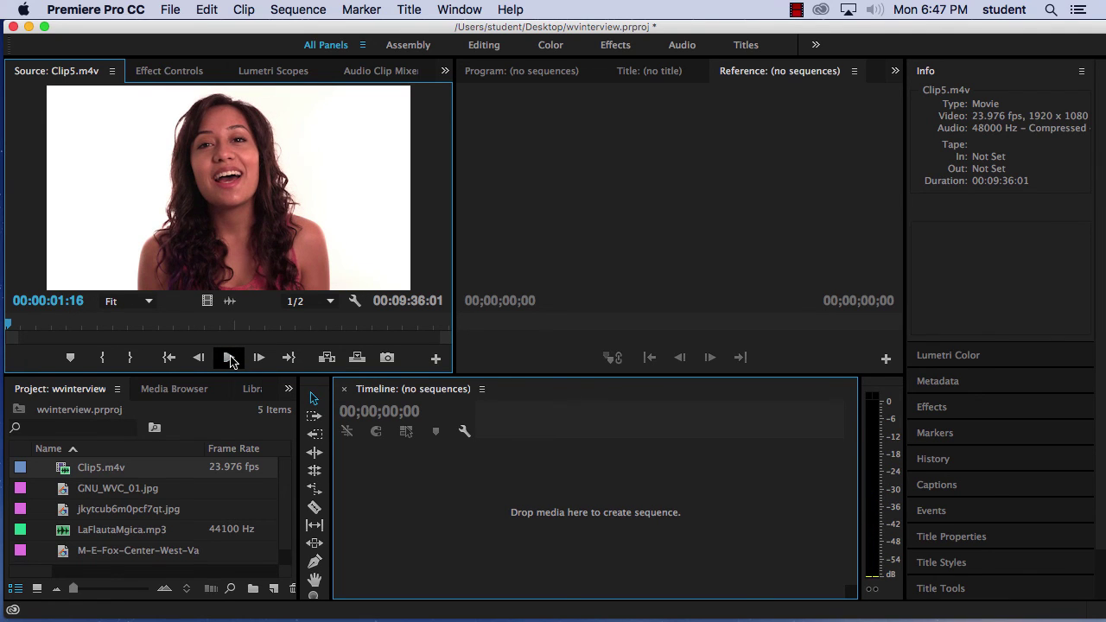
{"action": "left_click", "coordinate": [9, 328]}
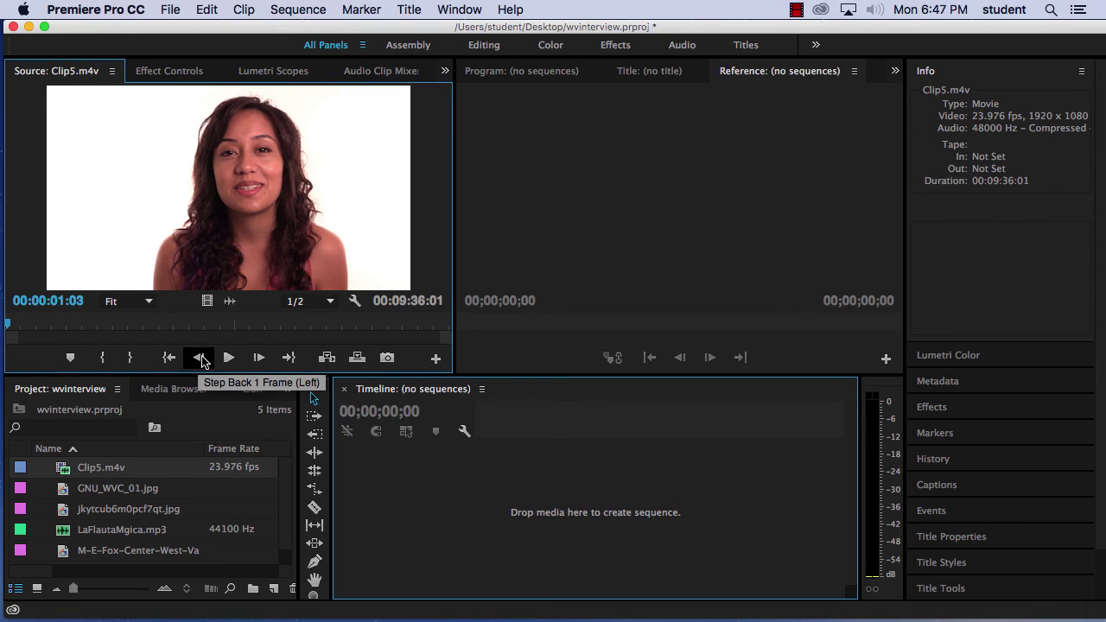
{"action": "left_click", "coordinate": [199, 357]}
{"action": "left_click", "coordinate": [200, 358]}
{"action": "left_click", "coordinate": [200, 358]}
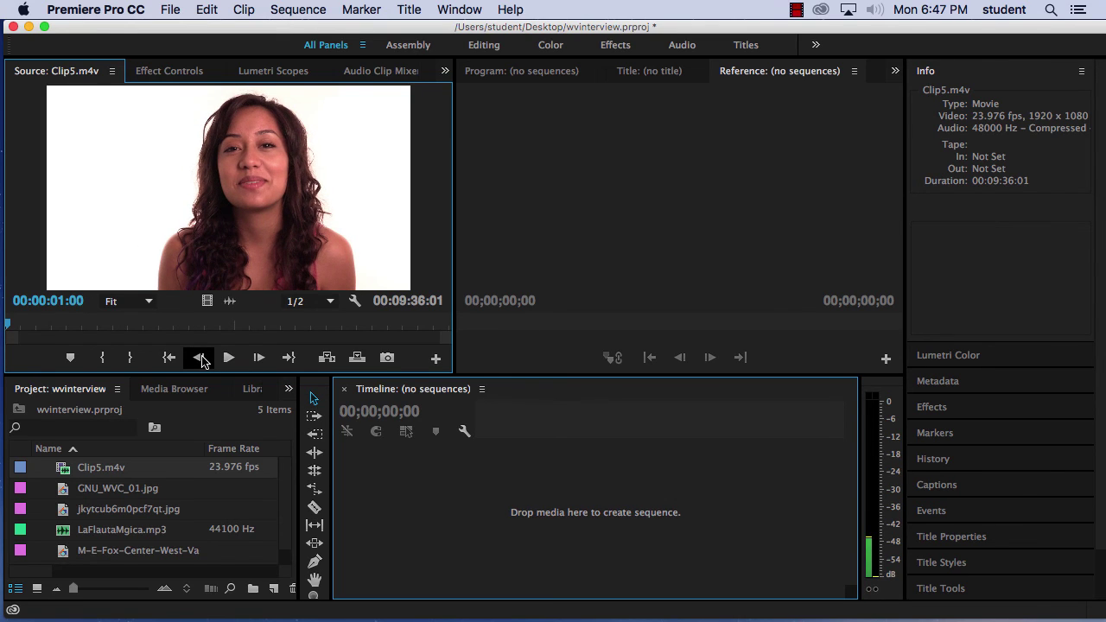
{"action": "left_click", "coordinate": [200, 358]}
{"action": "left_click", "coordinate": [199, 357]}
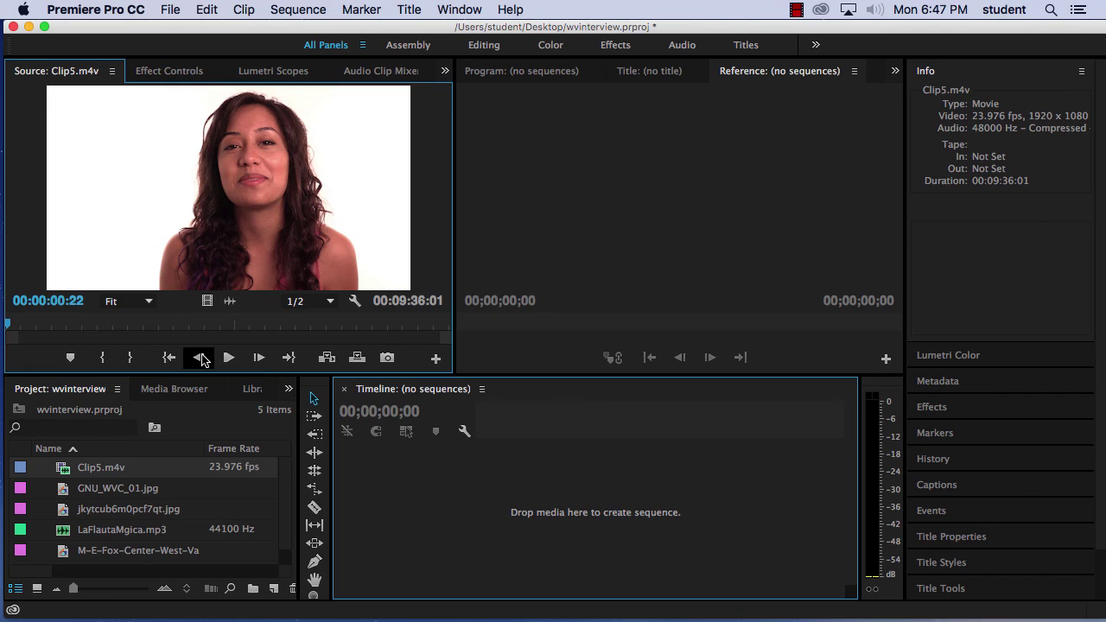
{"action": "left_click", "coordinate": [259, 358]}
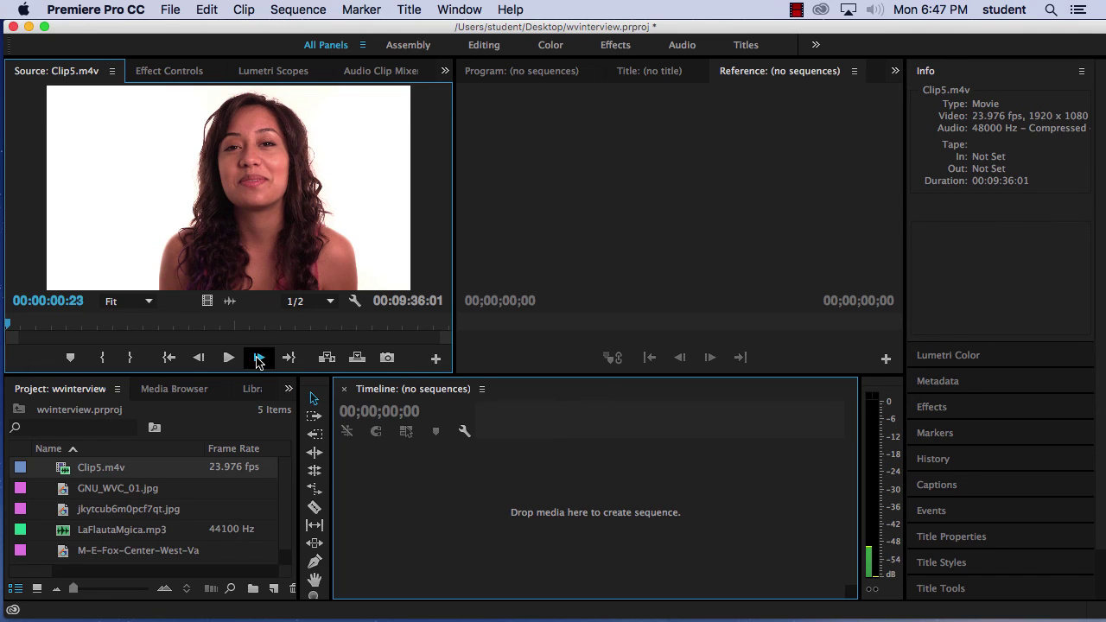
{"action": "left_click", "coordinate": [257, 360]}
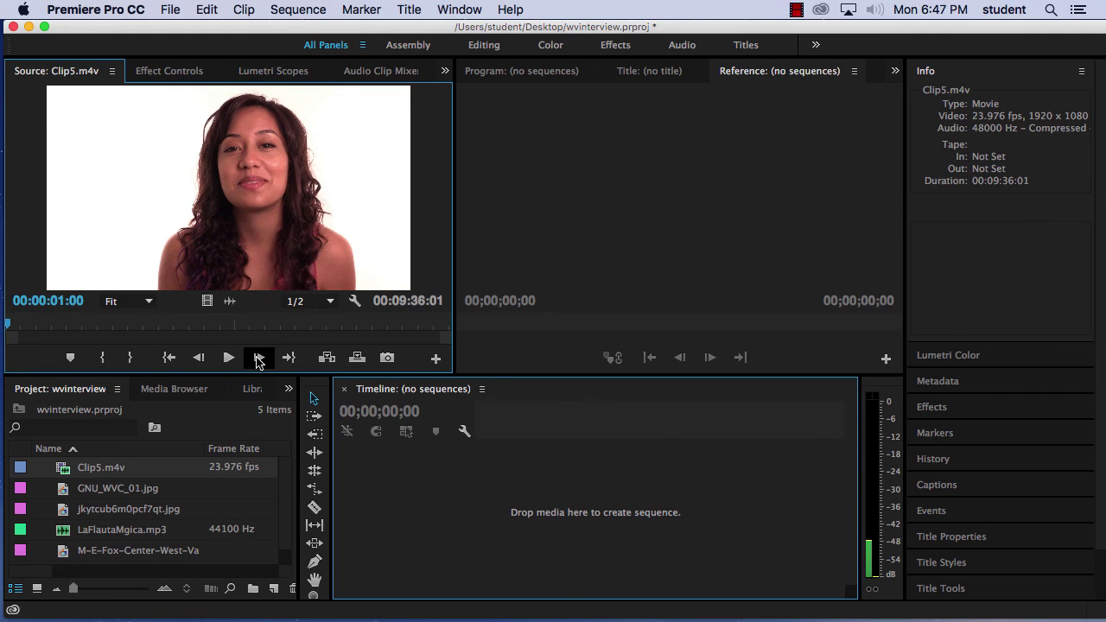
{"action": "left_click", "coordinate": [102, 359]}
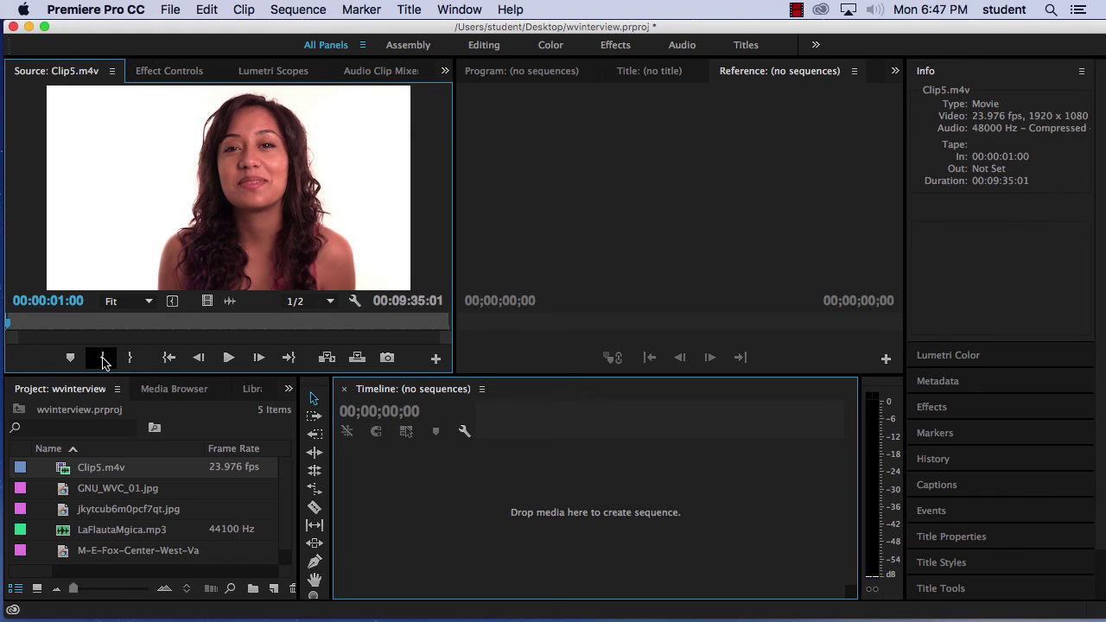
Play the start of Clip5.m4v, step back to just before the woman speaks, and move the In point to 00:00:01:01.
{"action": "left_click", "coordinate": [228, 358]}
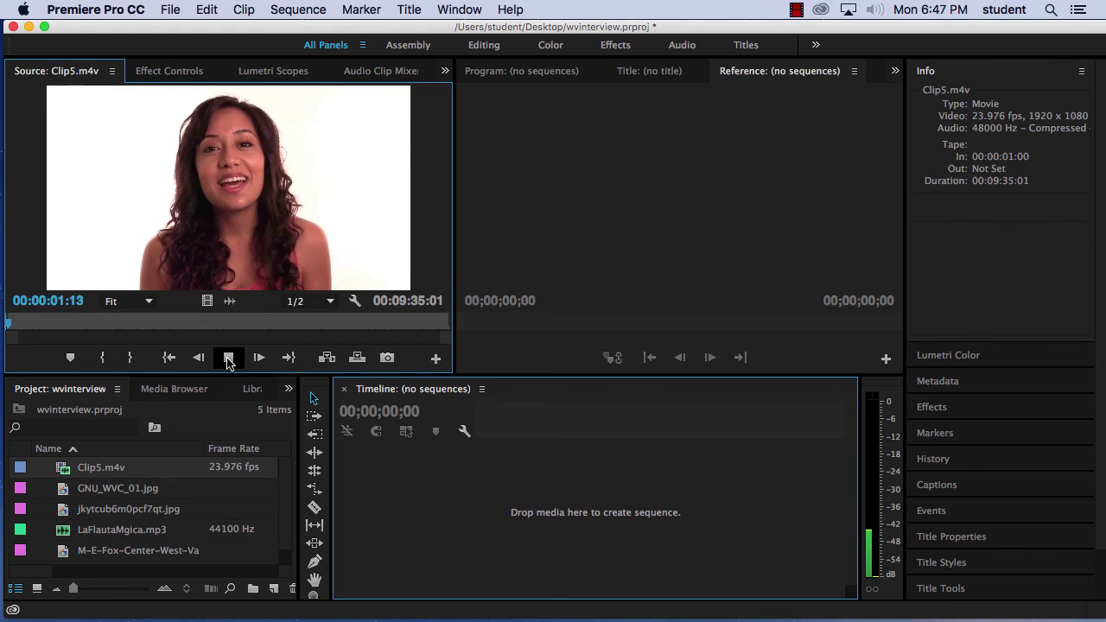
{"action": "left_click", "coordinate": [228, 358]}
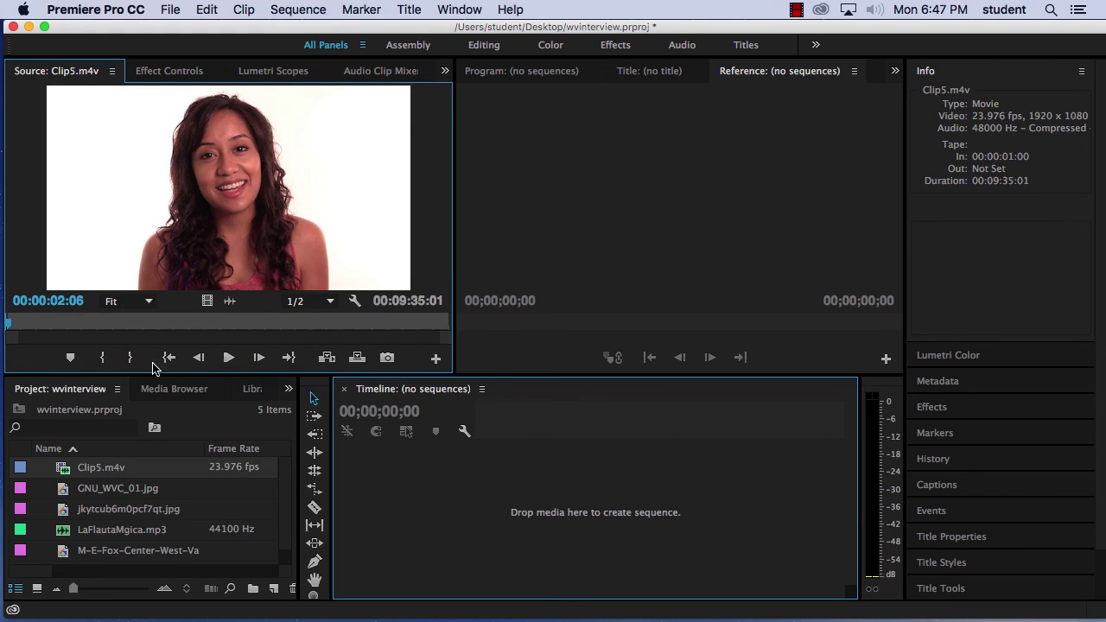
{"action": "left_click", "coordinate": [198, 358]}
{"action": "left_click", "coordinate": [198, 357]}
{"action": "left_click", "coordinate": [198, 357]}
{"action": "left_click", "coordinate": [198, 358]}
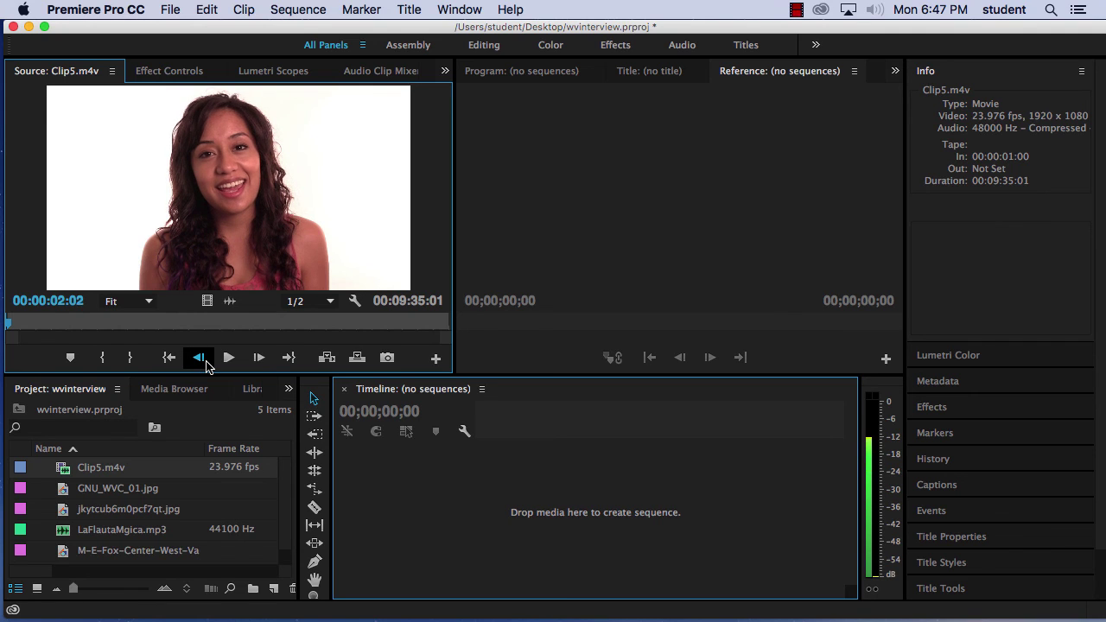
{"action": "left_click", "coordinate": [197, 358]}
{"action": "left_click", "coordinate": [198, 358]}
{"action": "left_click", "coordinate": [198, 358]}
{"action": "left_click", "coordinate": [198, 358]}
{"action": "left_click", "coordinate": [199, 358]}
{"action": "left_click", "coordinate": [199, 358]}
{"action": "left_click", "coordinate": [199, 358]}
{"action": "left_click", "coordinate": [199, 358]}
{"action": "left_click", "coordinate": [199, 358]}
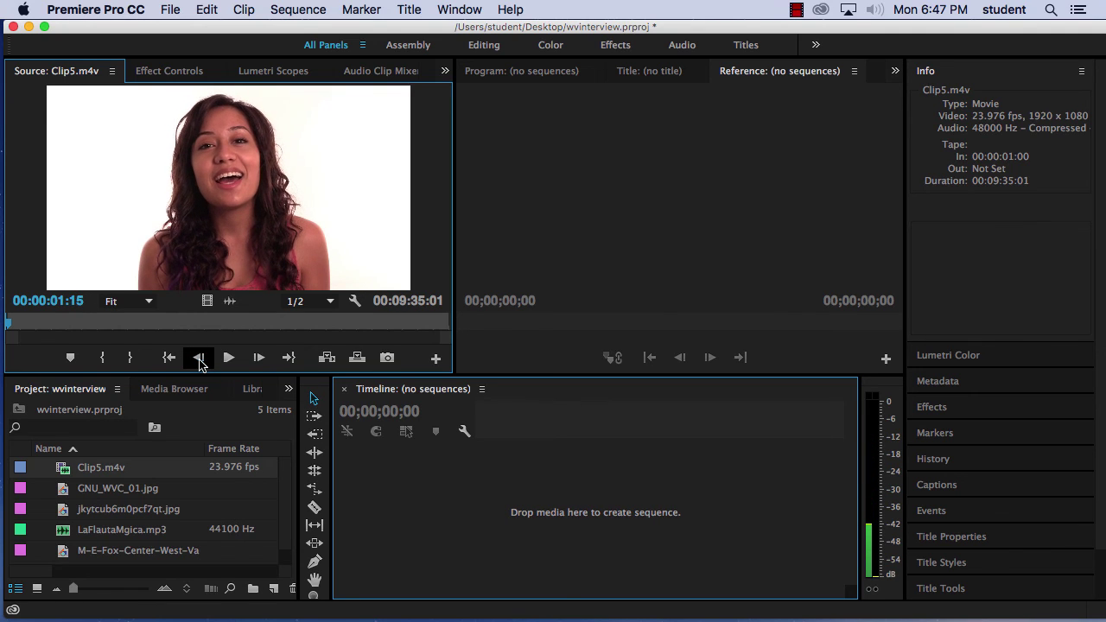
{"action": "left_click", "coordinate": [199, 358]}
{"action": "left_click", "coordinate": [199, 358]}
{"action": "left_click", "coordinate": [199, 357]}
{"action": "left_click", "coordinate": [199, 358]}
{"action": "left_click", "coordinate": [199, 358]}
{"action": "left_click", "coordinate": [198, 358]}
{"action": "left_click", "coordinate": [199, 357]}
{"action": "left_click", "coordinate": [199, 358]}
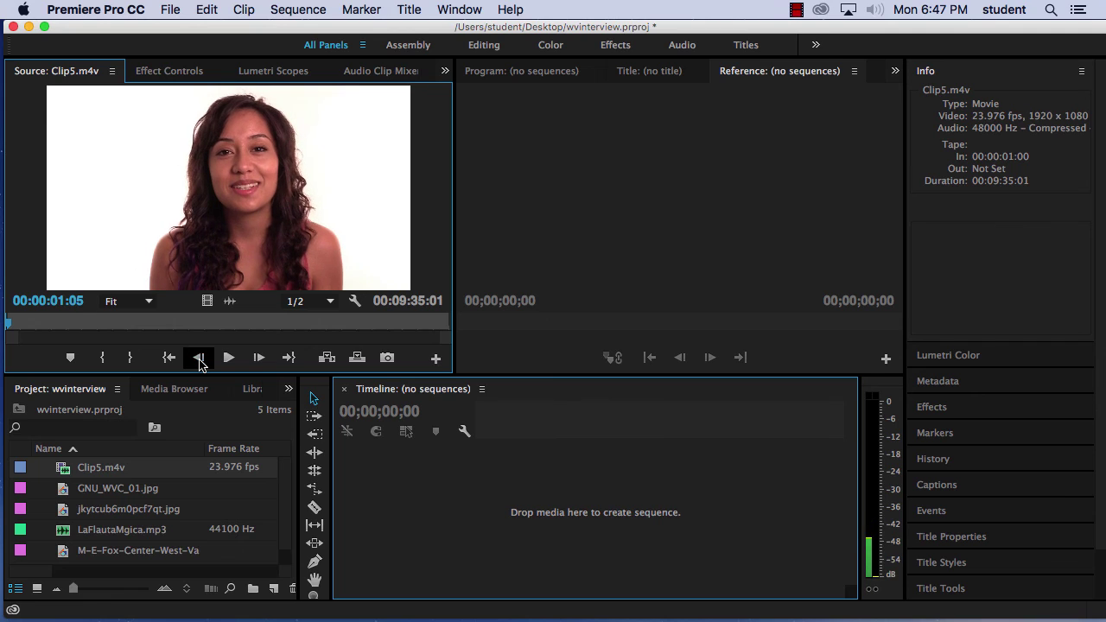
{"action": "left_click", "coordinate": [199, 358]}
{"action": "left_click", "coordinate": [199, 357]}
{"action": "left_click", "coordinate": [199, 358]}
{"action": "left_click", "coordinate": [199, 357]}
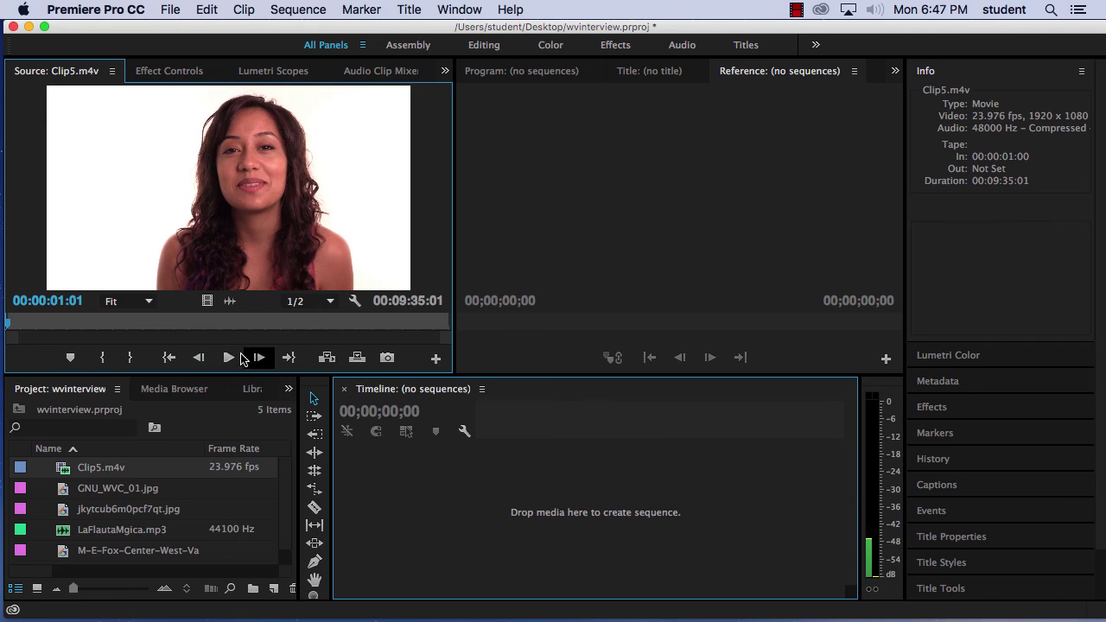
{"action": "left_click", "coordinate": [102, 361]}
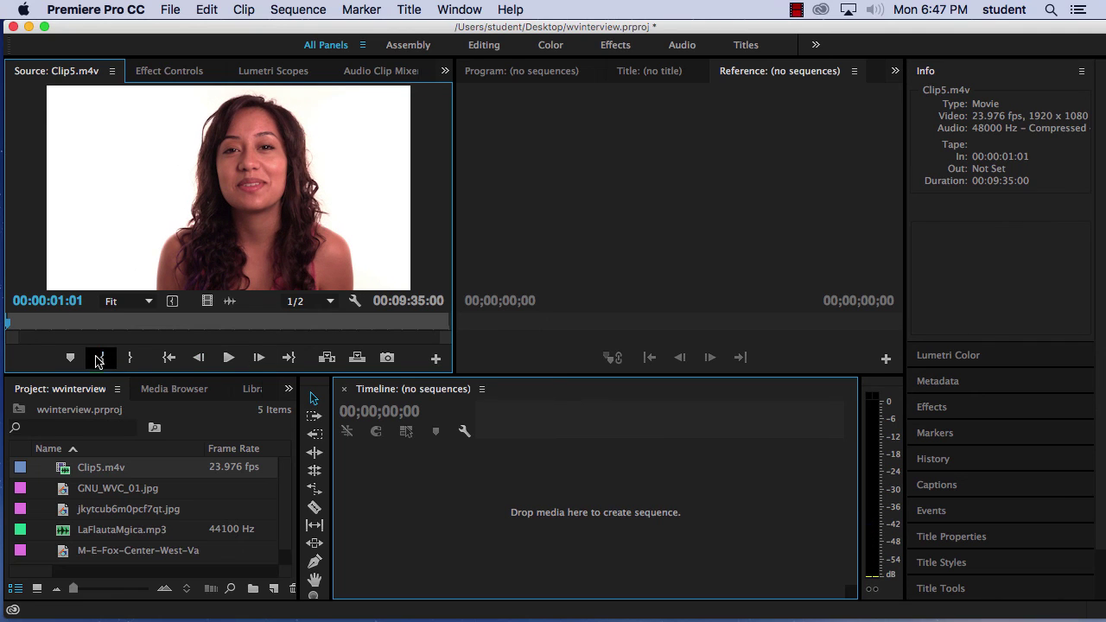
Replay the opening of Clip5.m4v, scrub back through it, and mark the In point at 00:00:02:06.
{"action": "left_click", "coordinate": [229, 358]}
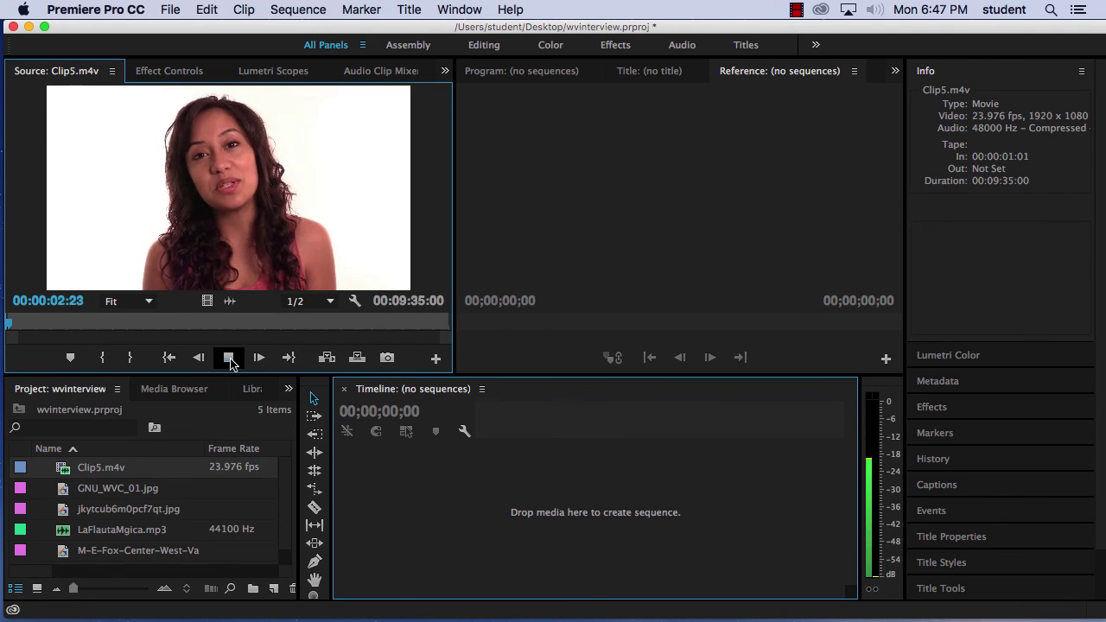
{"action": "left_click", "coordinate": [229, 358]}
{"action": "left_click", "coordinate": [169, 357]}
{"action": "key", "text": "space"}
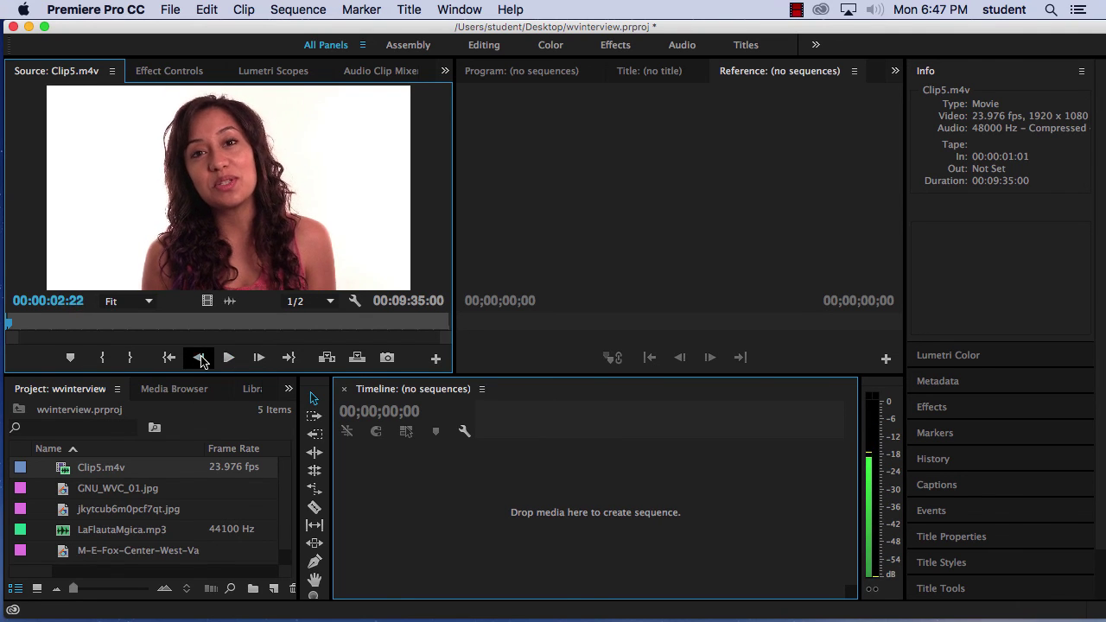
{"action": "left_click", "coordinate": [199, 358]}
{"action": "left_click", "coordinate": [8, 325]}
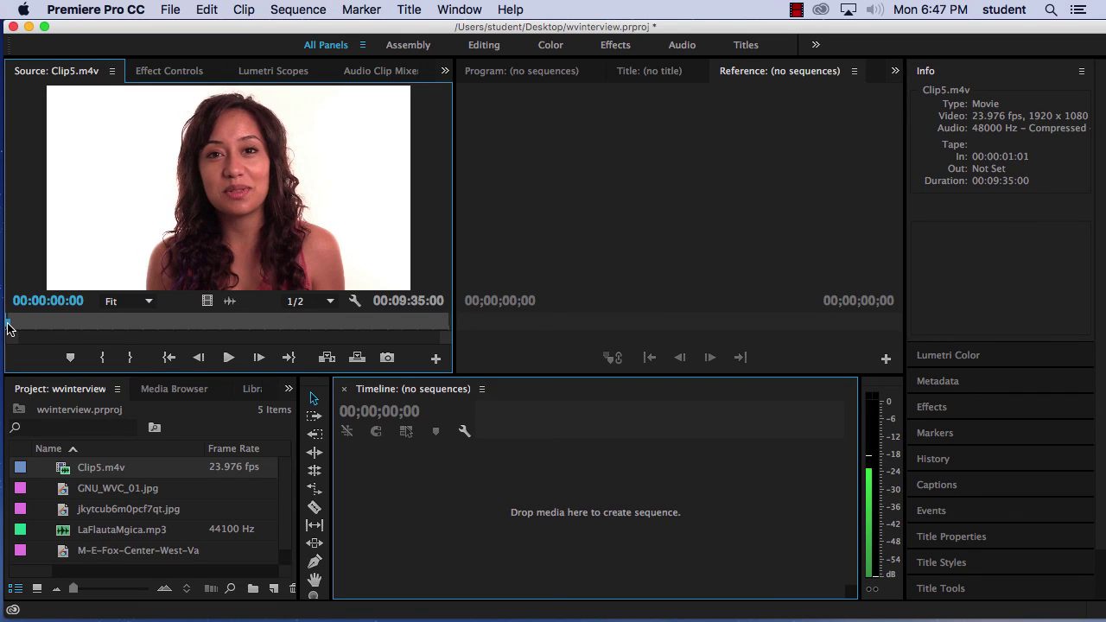
{"action": "left_click_drag", "start_coordinate": [7, 325], "coordinate": [10, 325]}
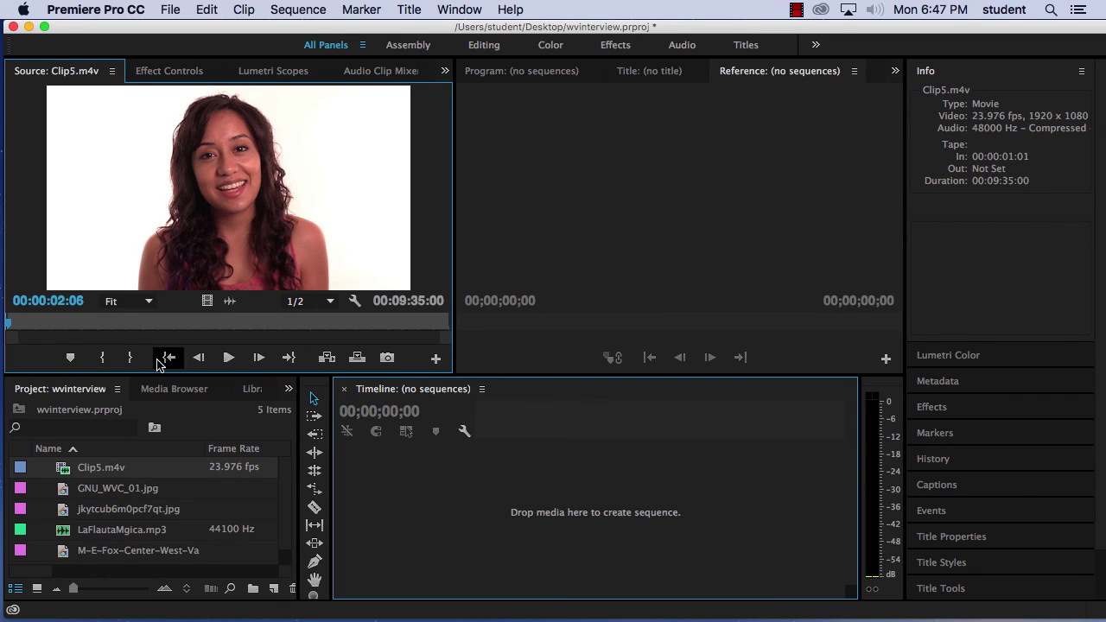
{"action": "left_click", "coordinate": [102, 358]}
Check playback from the In point, return towards the start of Clip5.m4v, and reset the In point to 00:00:01:03.
{"action": "left_click", "coordinate": [230, 357]}
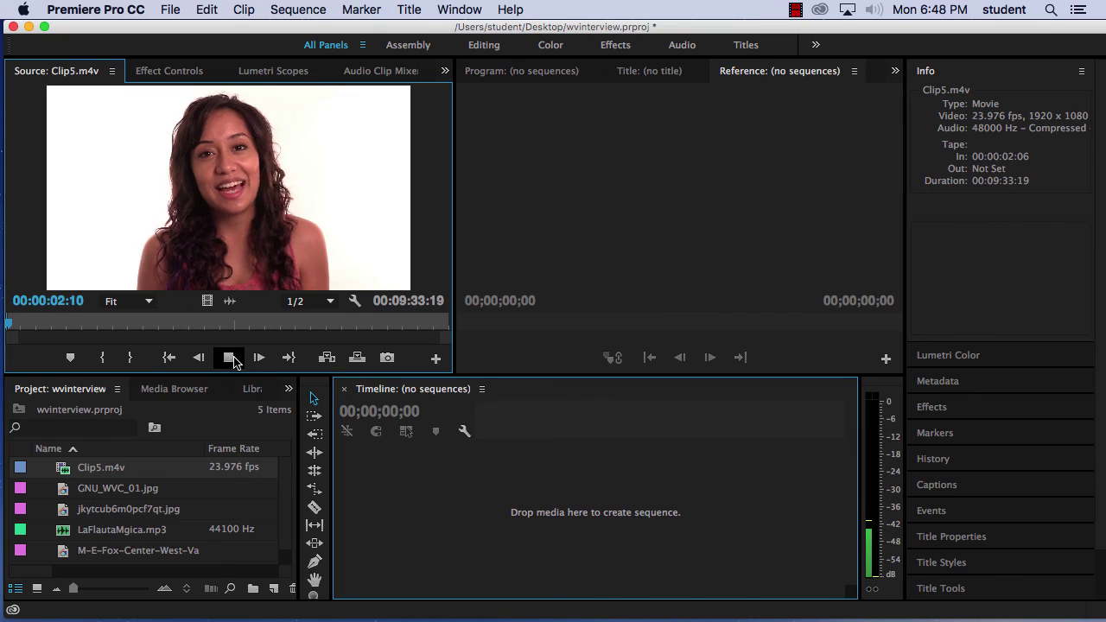
{"action": "left_click", "coordinate": [230, 357]}
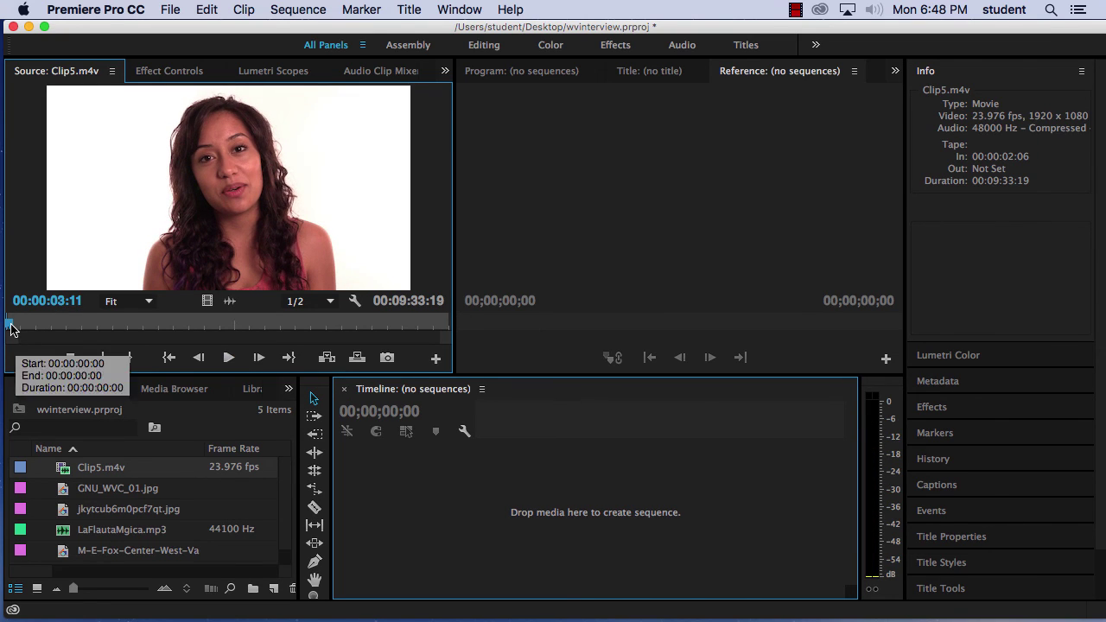
{"action": "left_click", "coordinate": [9, 326]}
{"action": "left_click_drag", "start_coordinate": [10, 327], "coordinate": [4, 323]}
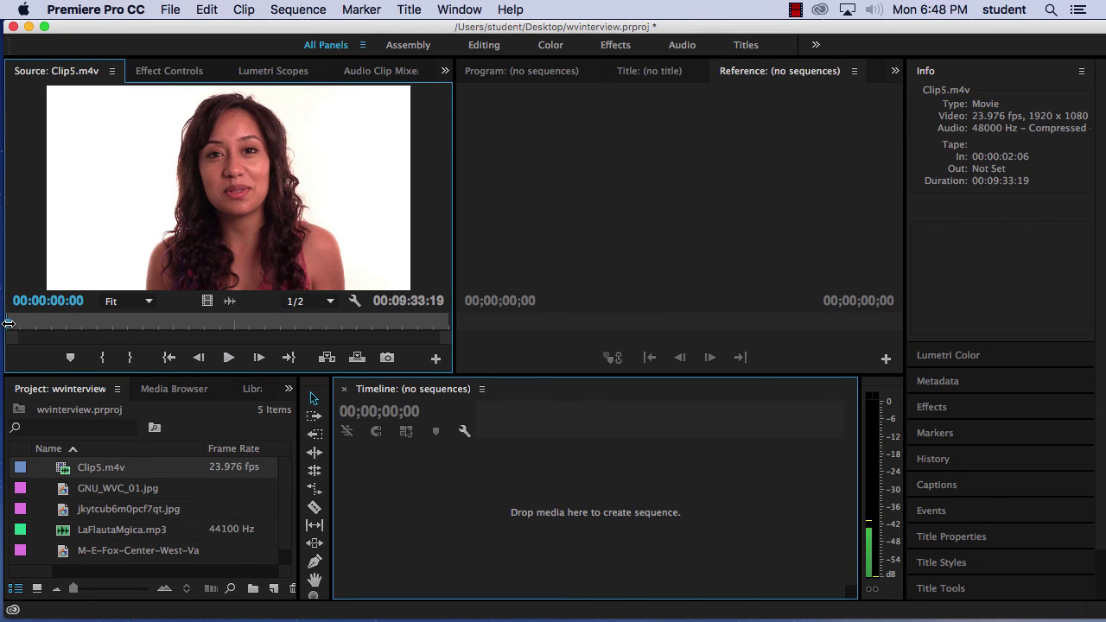
{"action": "left_click", "coordinate": [9, 325]}
{"action": "left_click", "coordinate": [102, 357]}
Play Clip5.m4v briefly past its greeting and set the In point to 00:00:02:06.
{"action": "left_click", "coordinate": [228, 357]}
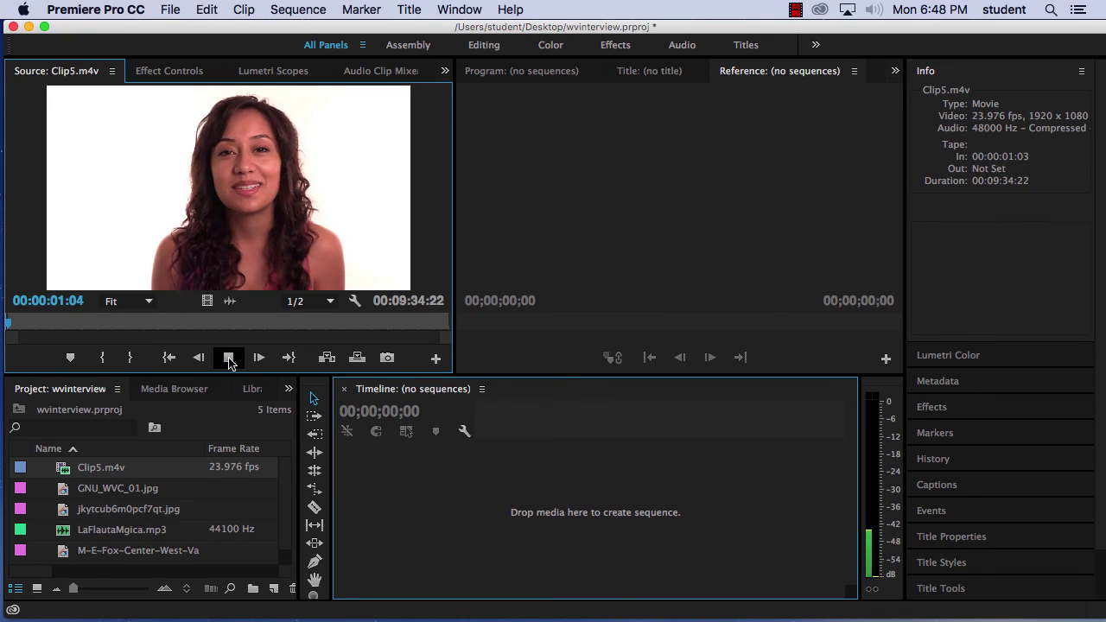
{"action": "left_click", "coordinate": [228, 358]}
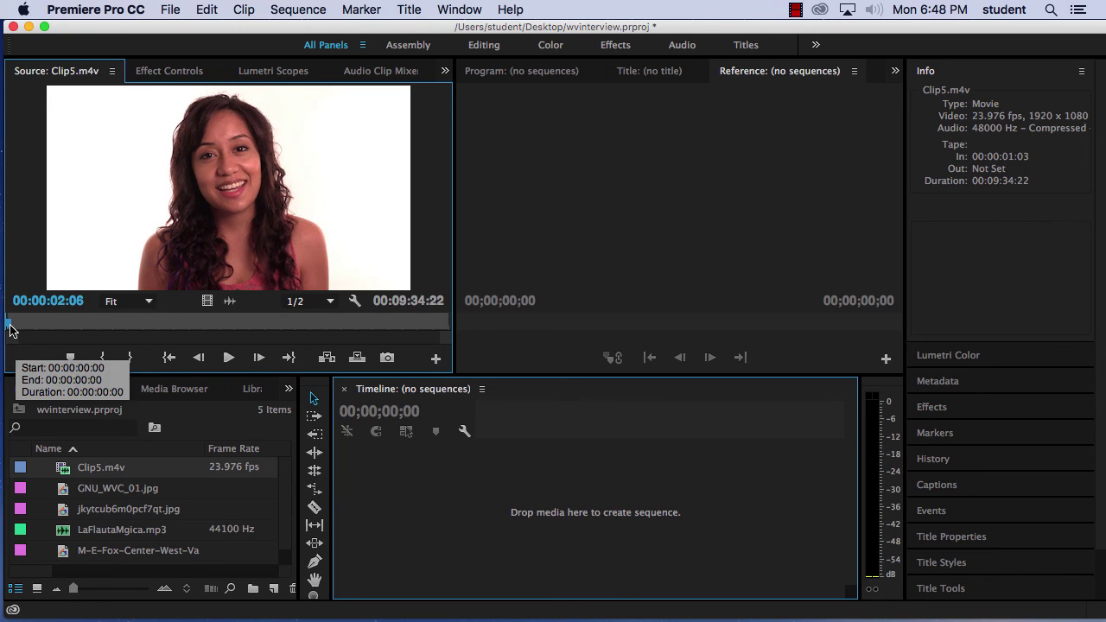
{"action": "left_click", "coordinate": [99, 357]}
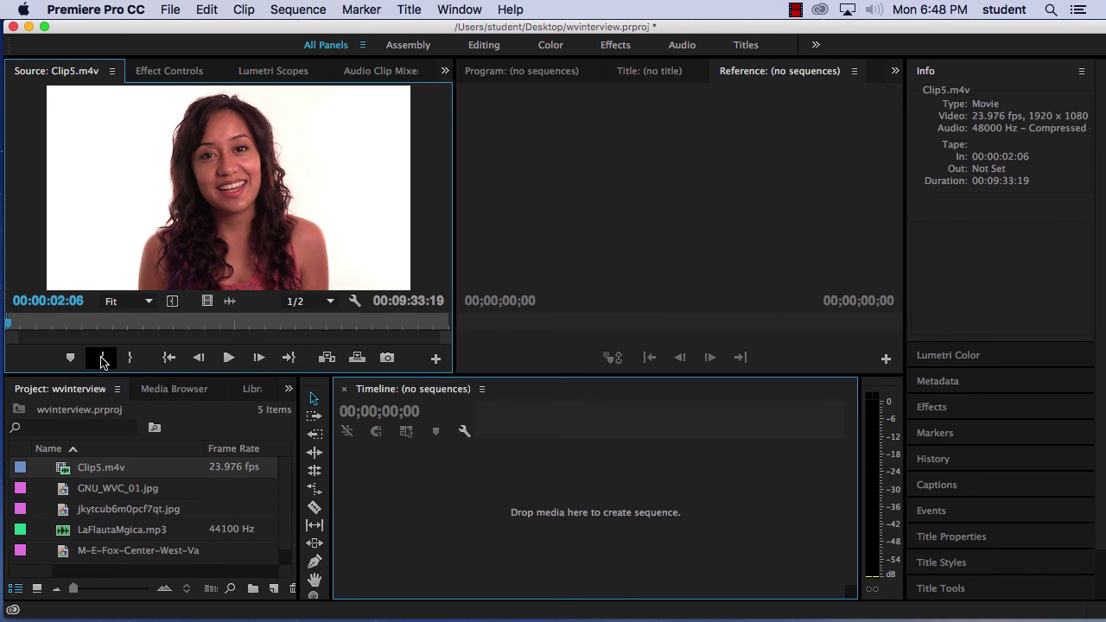
Mark an Out point at 00:00:16:19, where the woman stops speaking, and place the segment in the empty Timeline as a new sequence.
{"action": "left_click", "coordinate": [228, 358]}
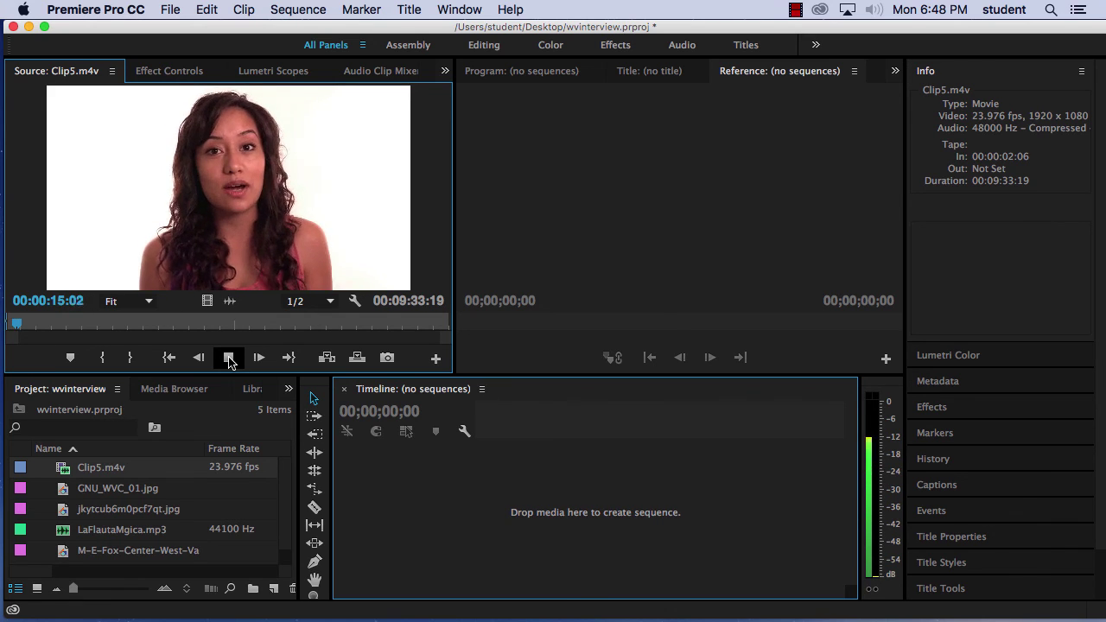
{"action": "left_click", "coordinate": [229, 358]}
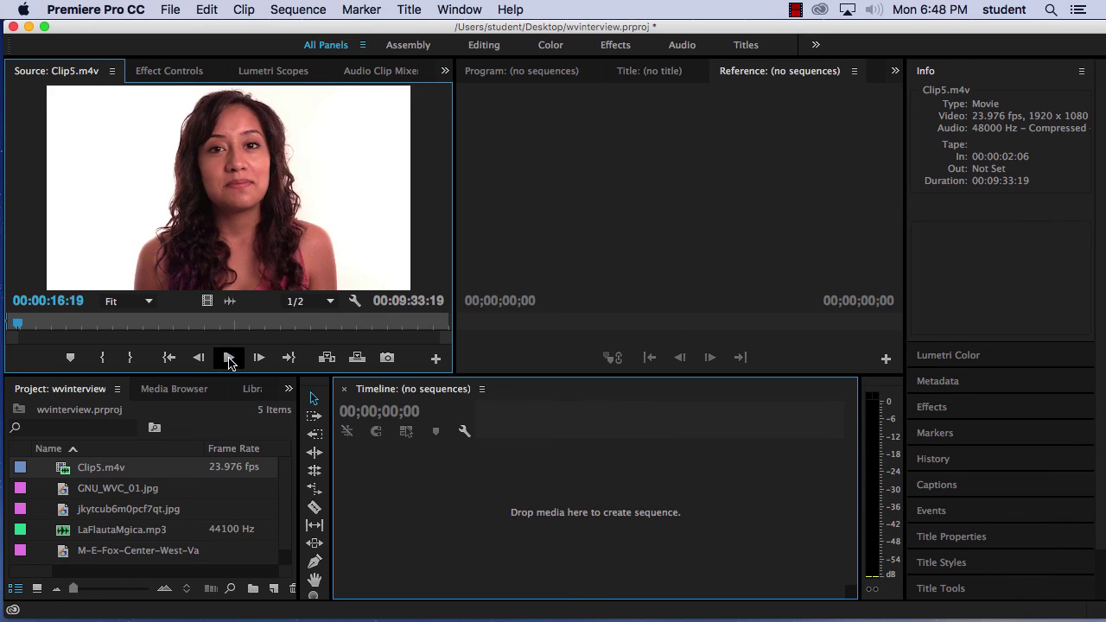
{"action": "left_click", "coordinate": [130, 357]}
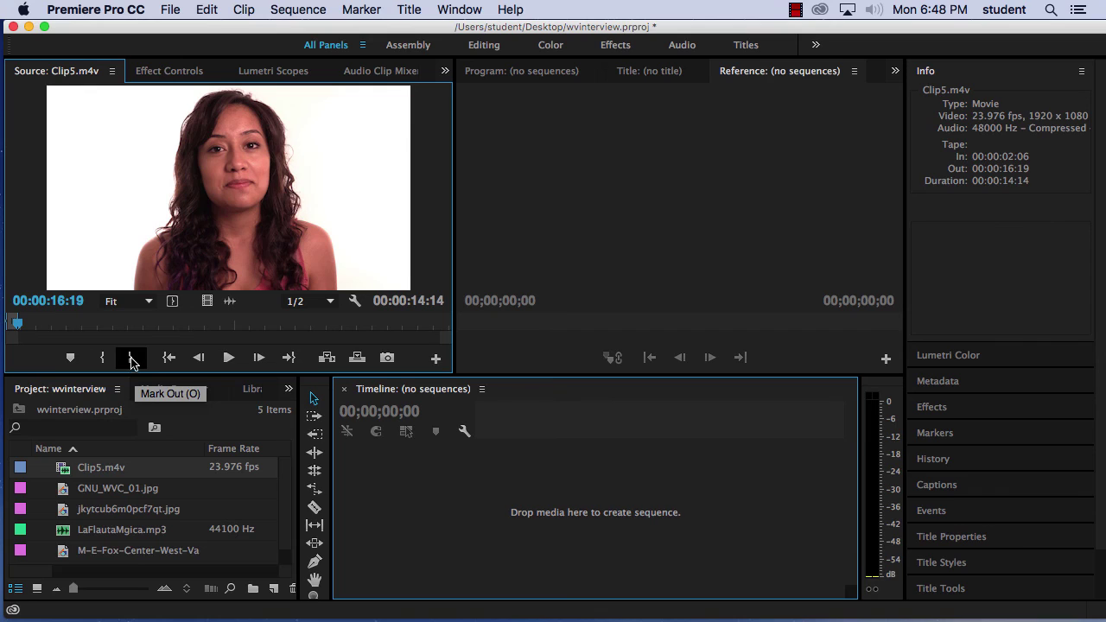
{"action": "left_click_drag", "start_coordinate": [204, 201], "coordinate": [345, 495]}
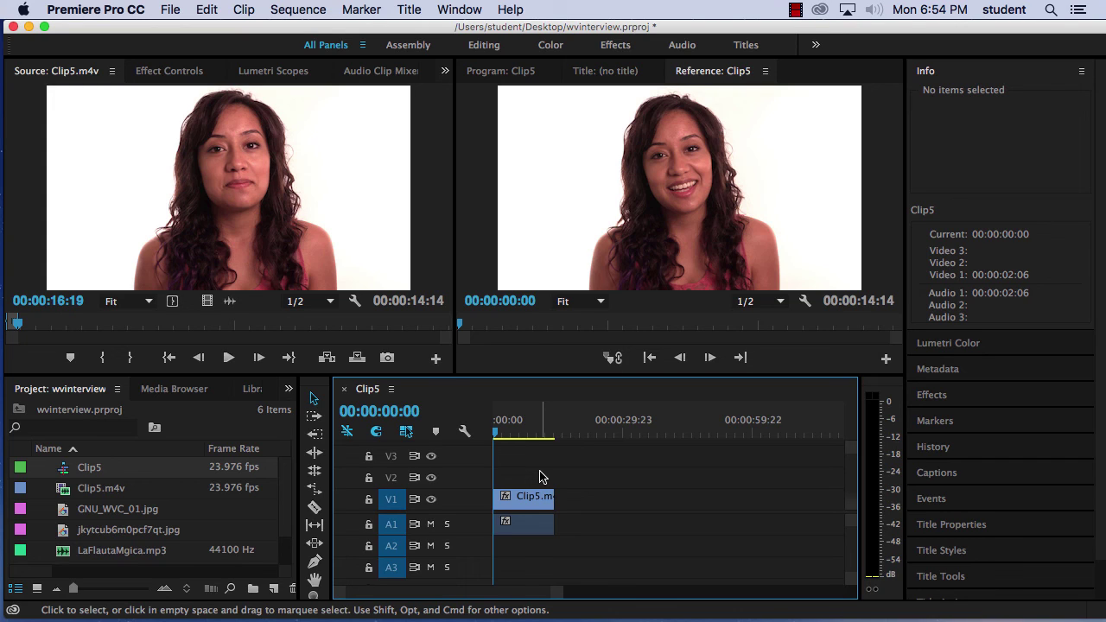
Look further into Clip5.m4v for the next interview segment and mark its In point at 00:00:59:17.
{"action": "left_click", "coordinate": [228, 357]}
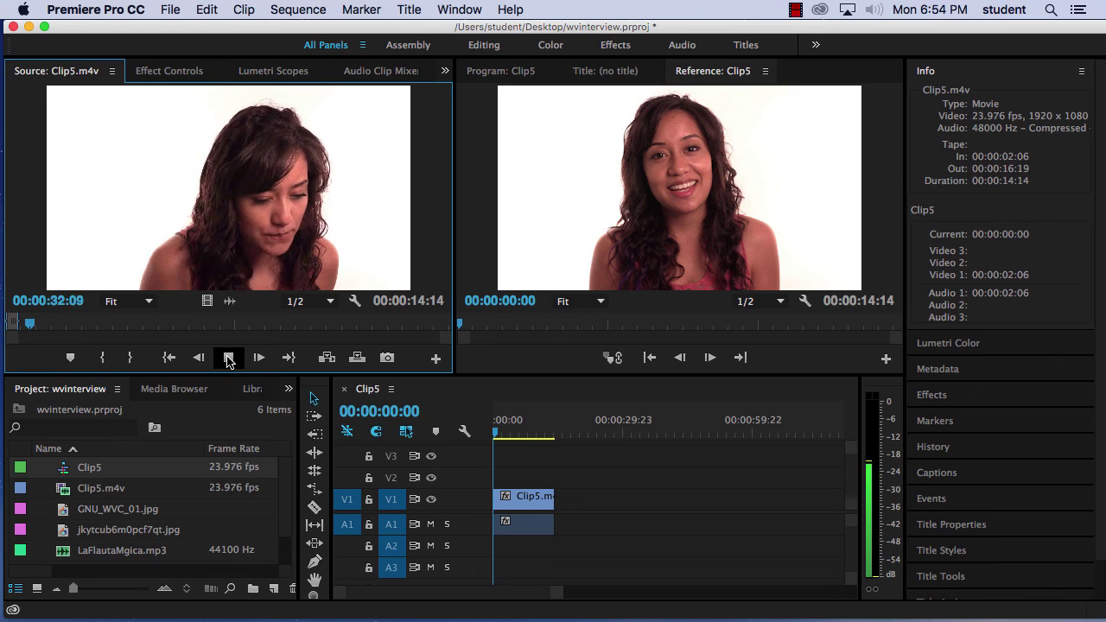
{"action": "left_click_drag", "start_coordinate": [33, 327], "coordinate": [50, 327]}
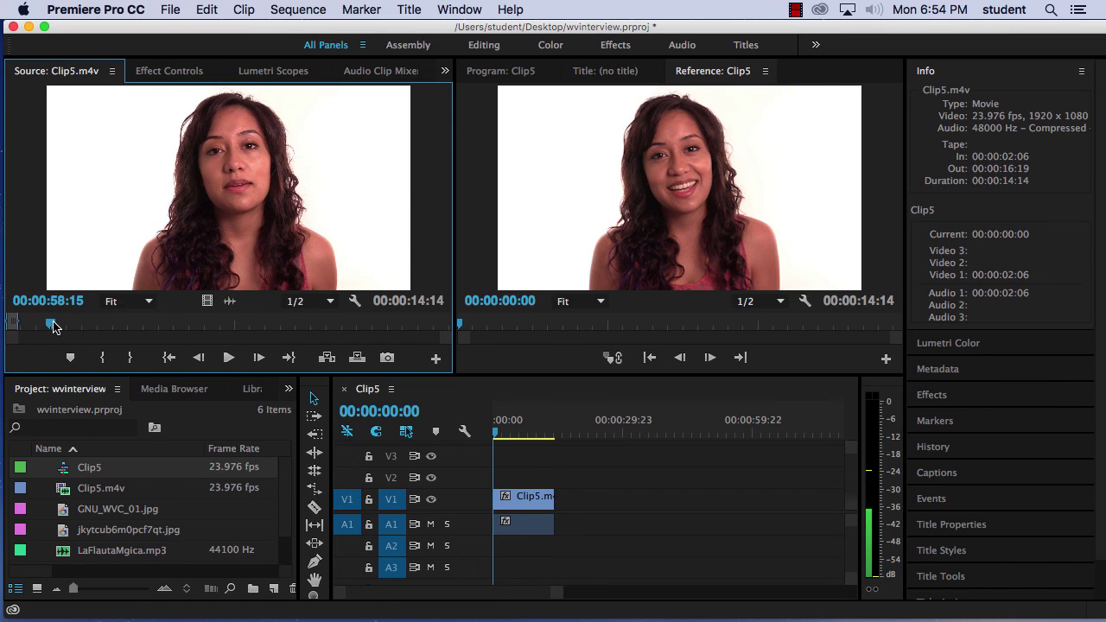
{"action": "left_click", "coordinate": [104, 358]}
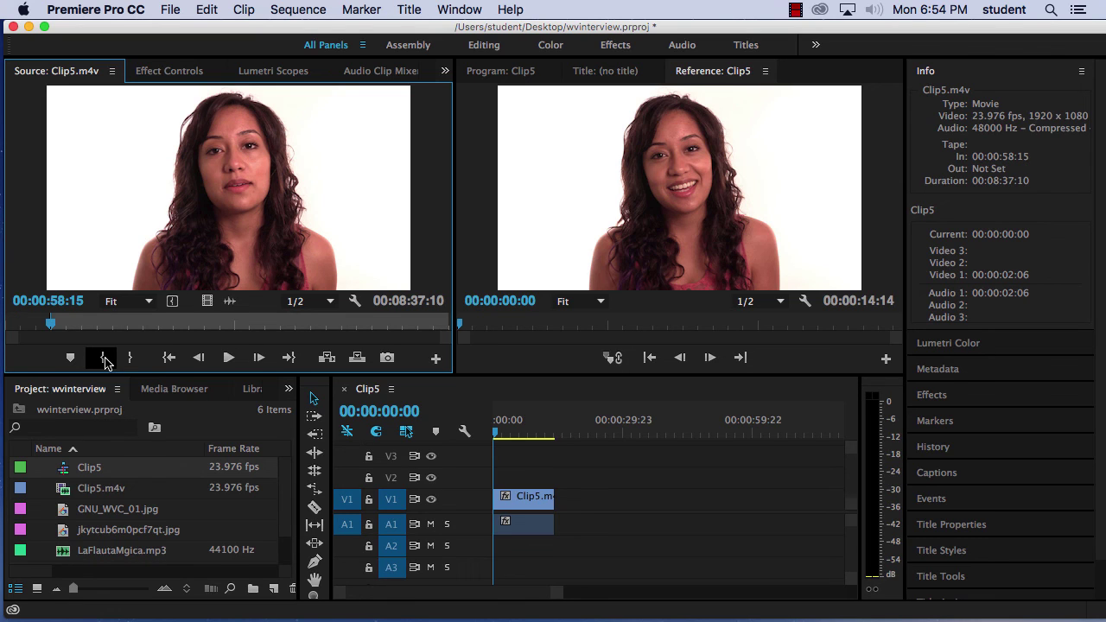
{"action": "left_click", "coordinate": [229, 358]}
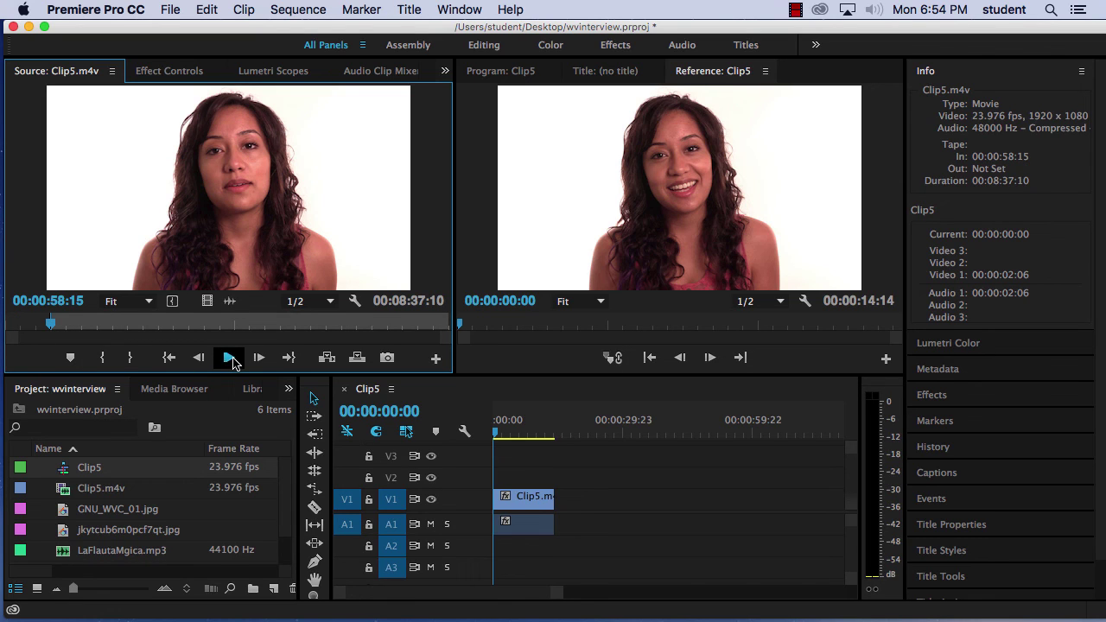
{"action": "left_click", "coordinate": [229, 358]}
{"action": "left_click", "coordinate": [104, 358]}
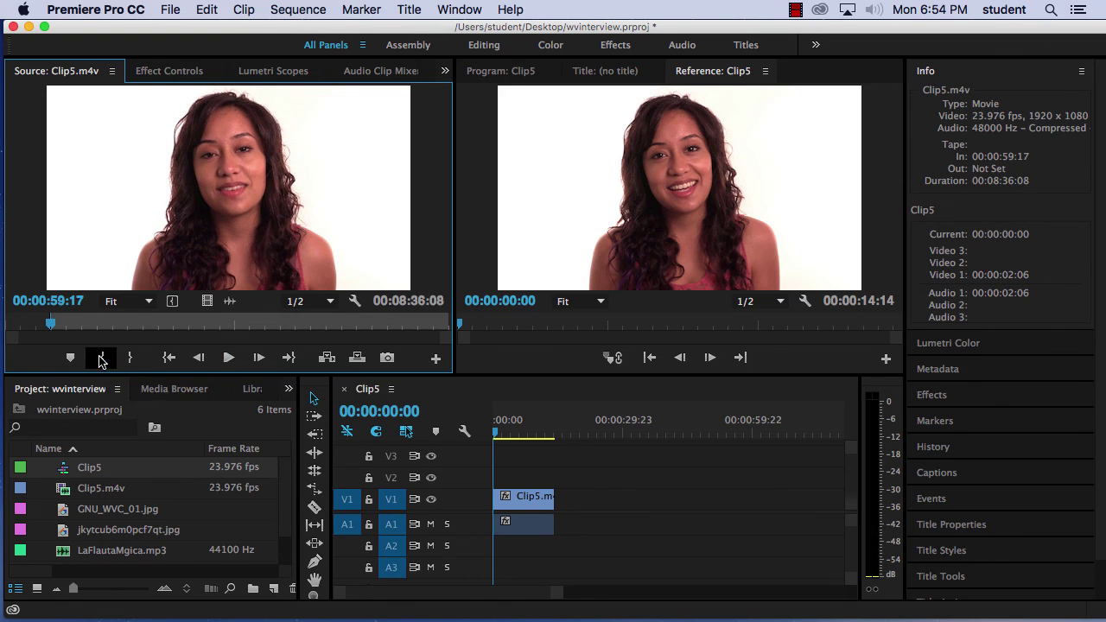
Move ahead in Clip5.m4v to a later answer and mark the In point at 00:01:50:10, just before it starts.
{"action": "left_click", "coordinate": [229, 358]}
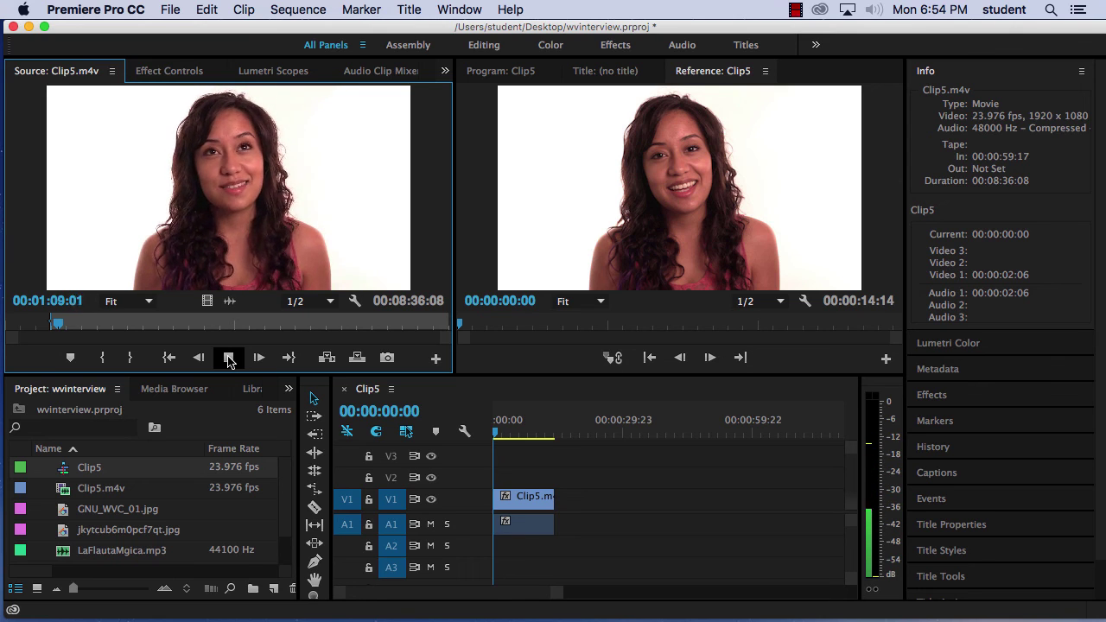
{"action": "left_click", "coordinate": [229, 358]}
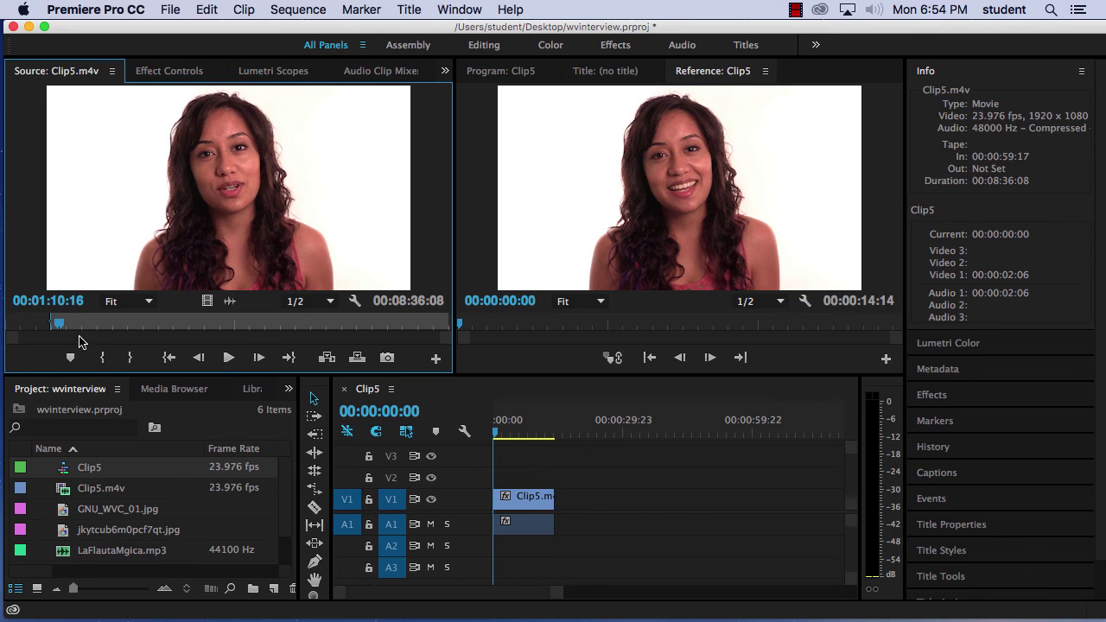
{"action": "left_click_drag", "start_coordinate": [60, 326], "coordinate": [92, 326]}
{"action": "left_click", "coordinate": [102, 357]}
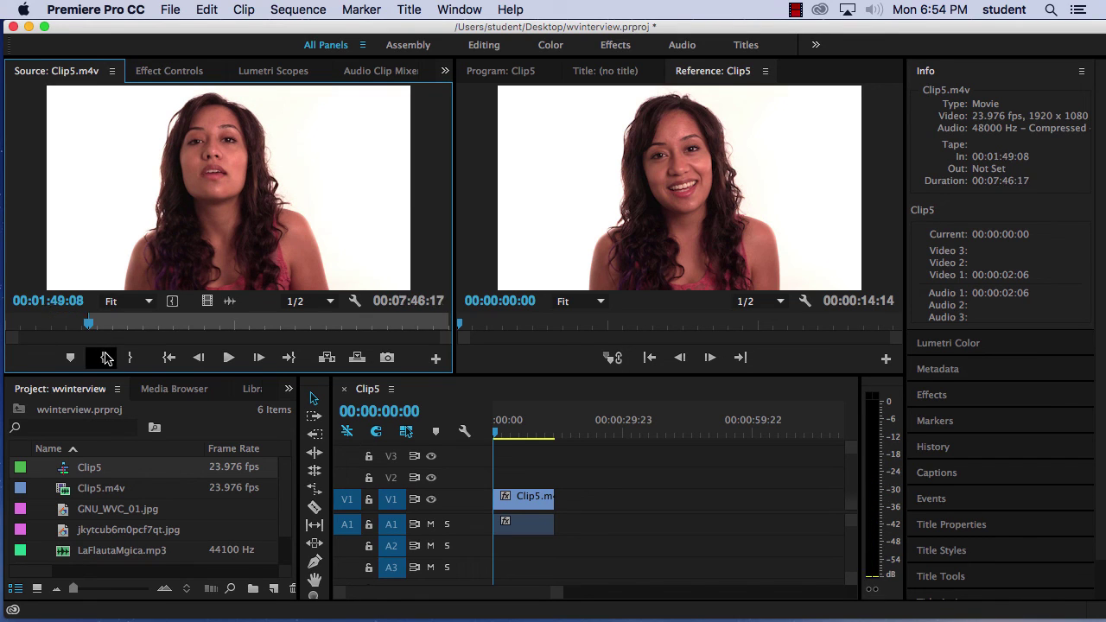
{"action": "left_click", "coordinate": [229, 357]}
{"action": "left_click", "coordinate": [228, 356]}
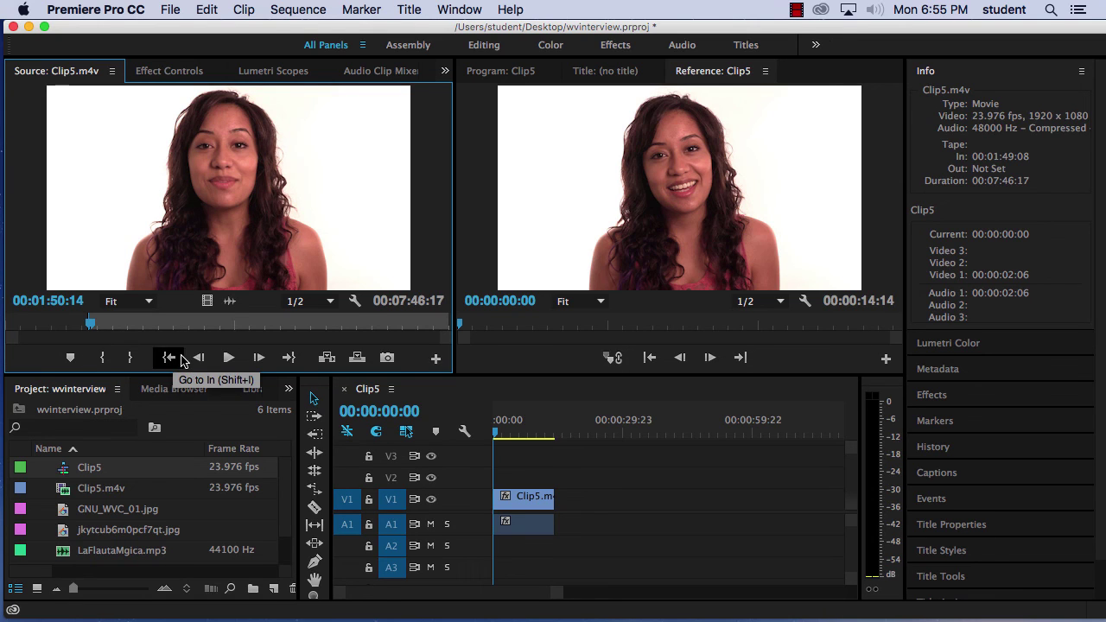
{"action": "left_click", "coordinate": [199, 358]}
{"action": "left_click", "coordinate": [199, 357]}
{"action": "left_click", "coordinate": [199, 358]}
{"action": "left_click", "coordinate": [199, 357]}
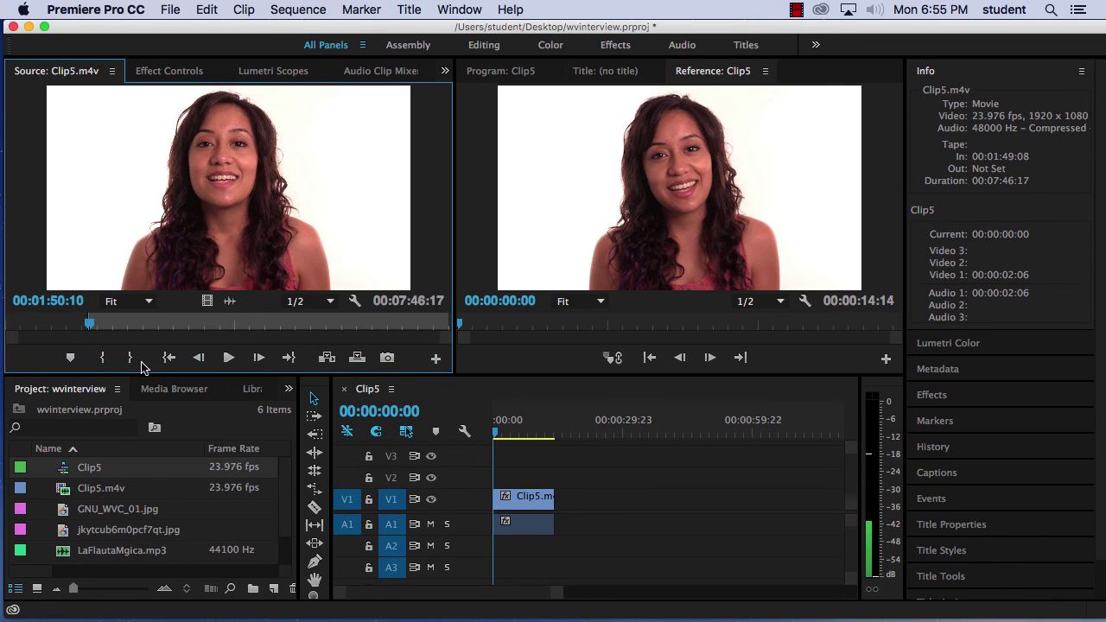
{"action": "left_click", "coordinate": [102, 357]}
Mark an Out point at 00:02:03:15 and place the second segment directly after the first clip on V1 and A1.
{"action": "left_click", "coordinate": [226, 358]}
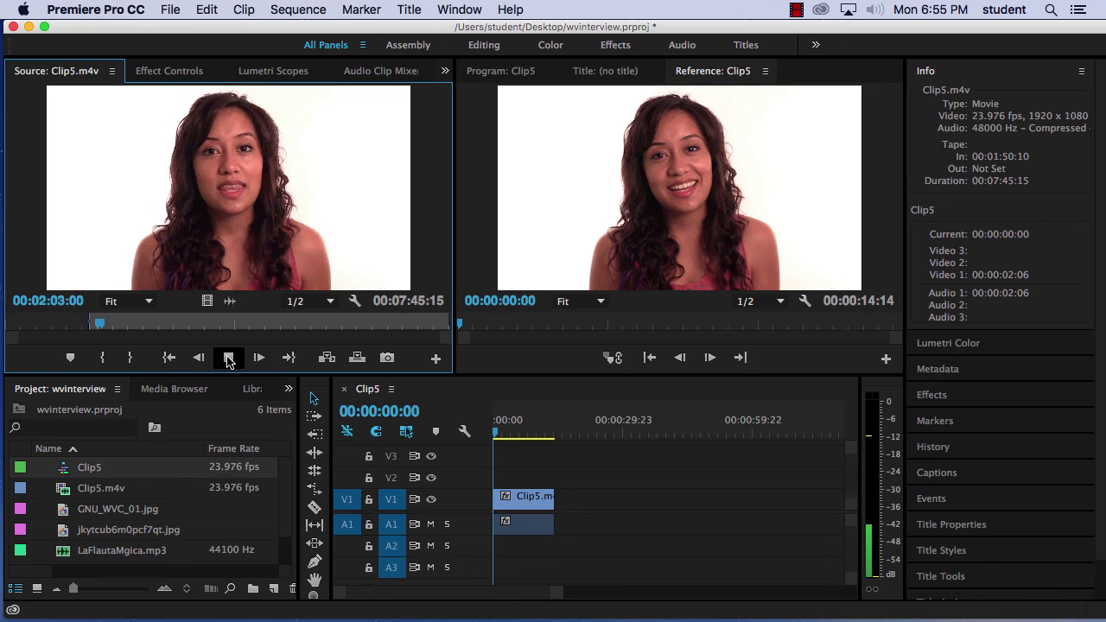
{"action": "left_click", "coordinate": [228, 360]}
{"action": "left_click", "coordinate": [129, 357]}
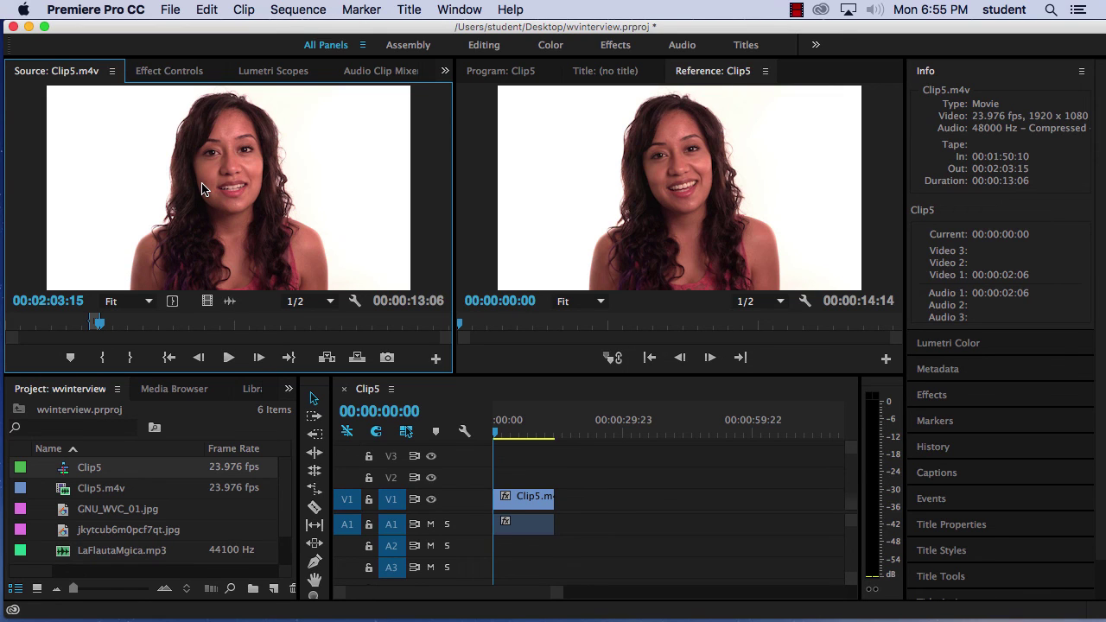
{"action": "left_click_drag", "start_coordinate": [205, 190], "coordinate": [556, 508]}
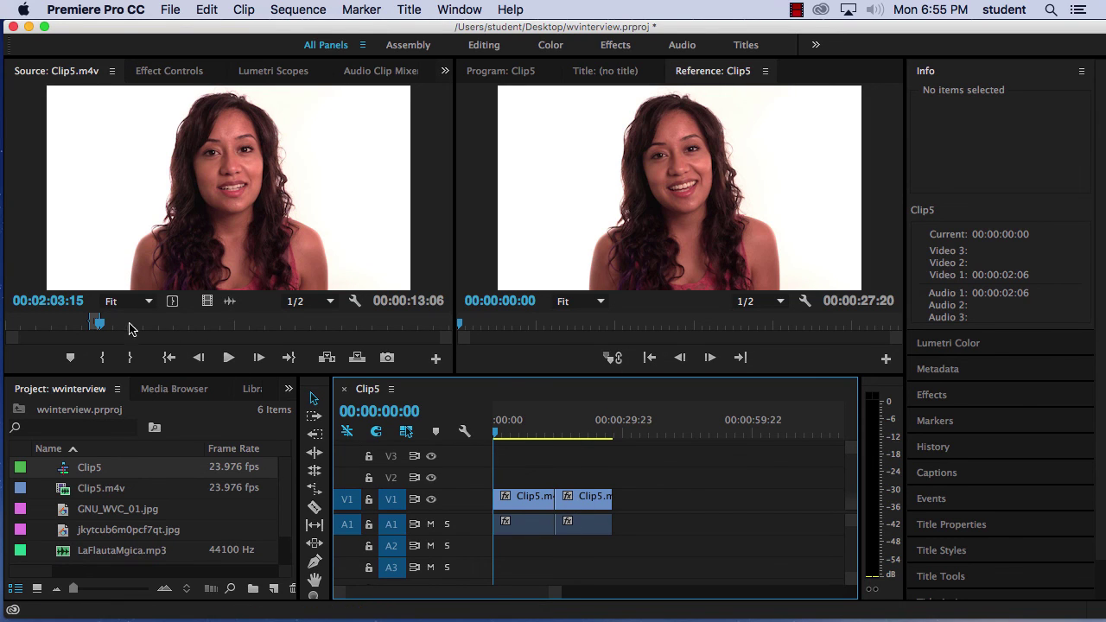
Look past the second segment in Clip5.m4v and try In points at 00:02:18:16 and 00:02:16:10, previewing the answer from each.
{"action": "left_click", "coordinate": [229, 357]}
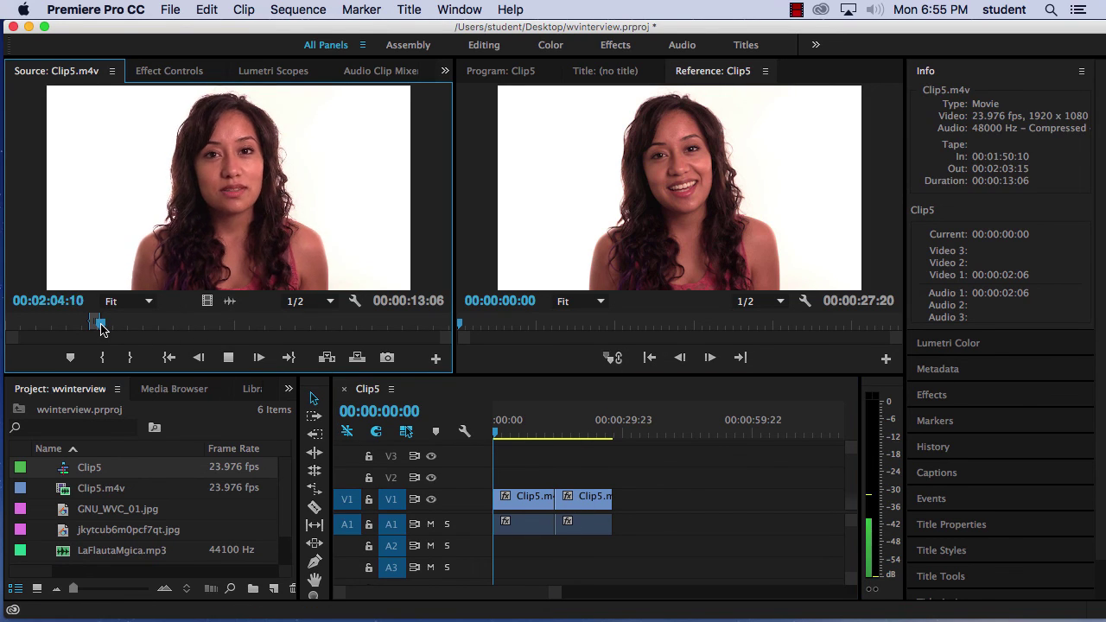
{"action": "left_click_drag", "start_coordinate": [102, 327], "coordinate": [112, 324]}
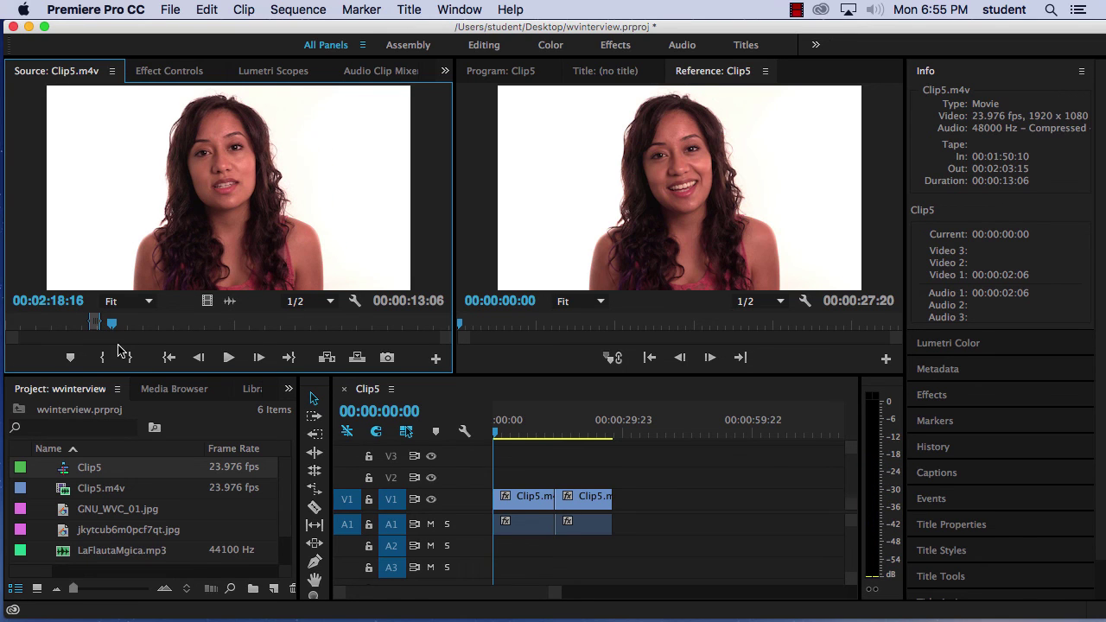
{"action": "left_click", "coordinate": [105, 358]}
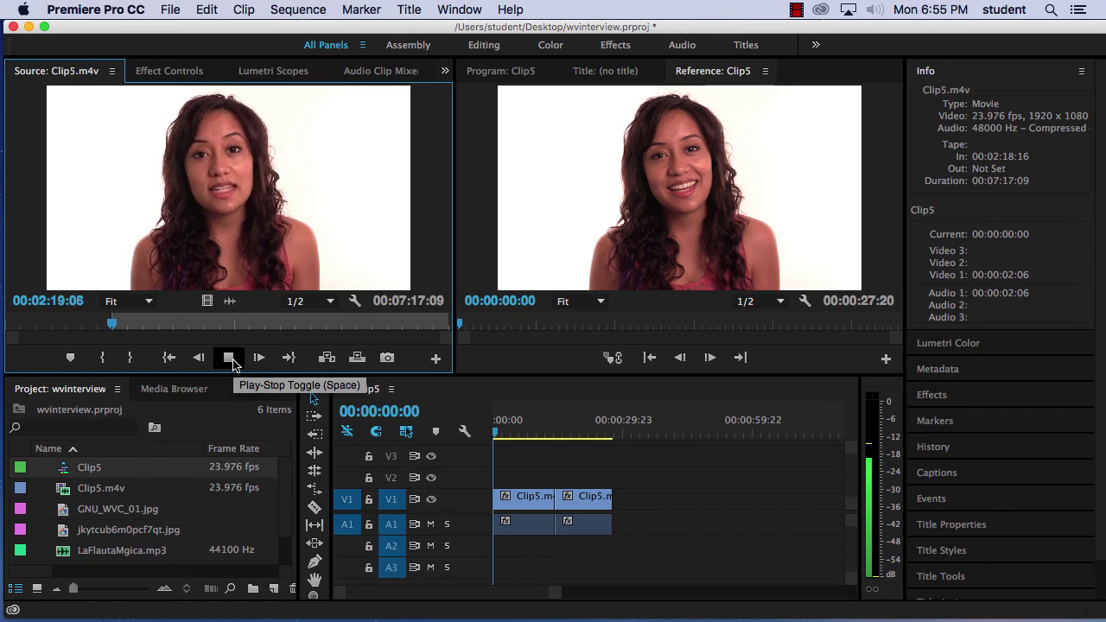
{"action": "left_click", "coordinate": [229, 358]}
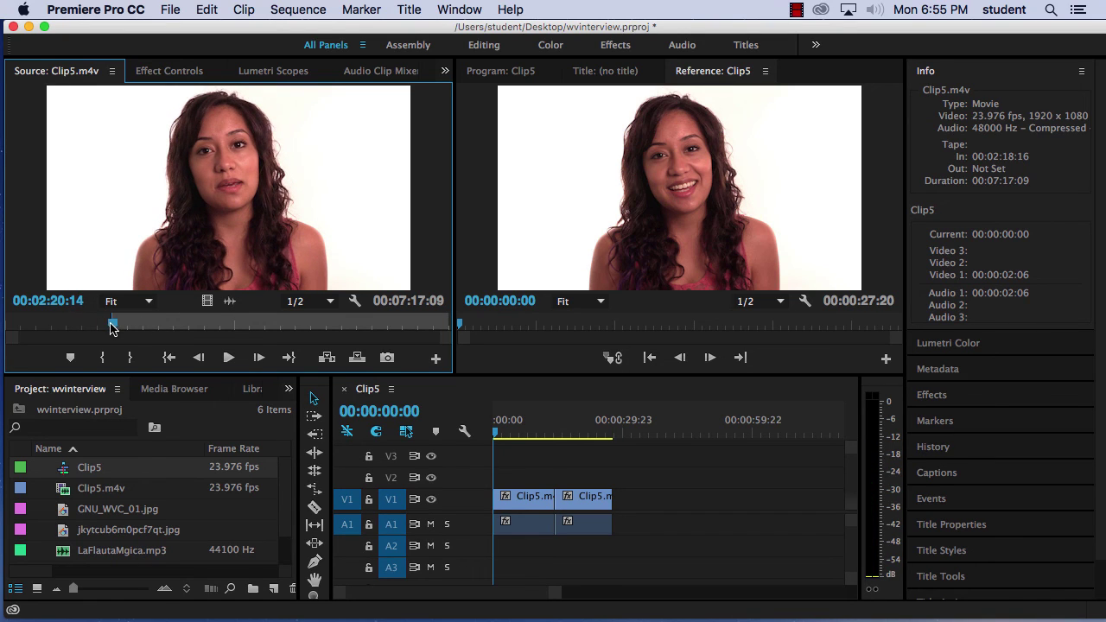
{"action": "left_click", "coordinate": [109, 323]}
{"action": "left_click", "coordinate": [107, 358]}
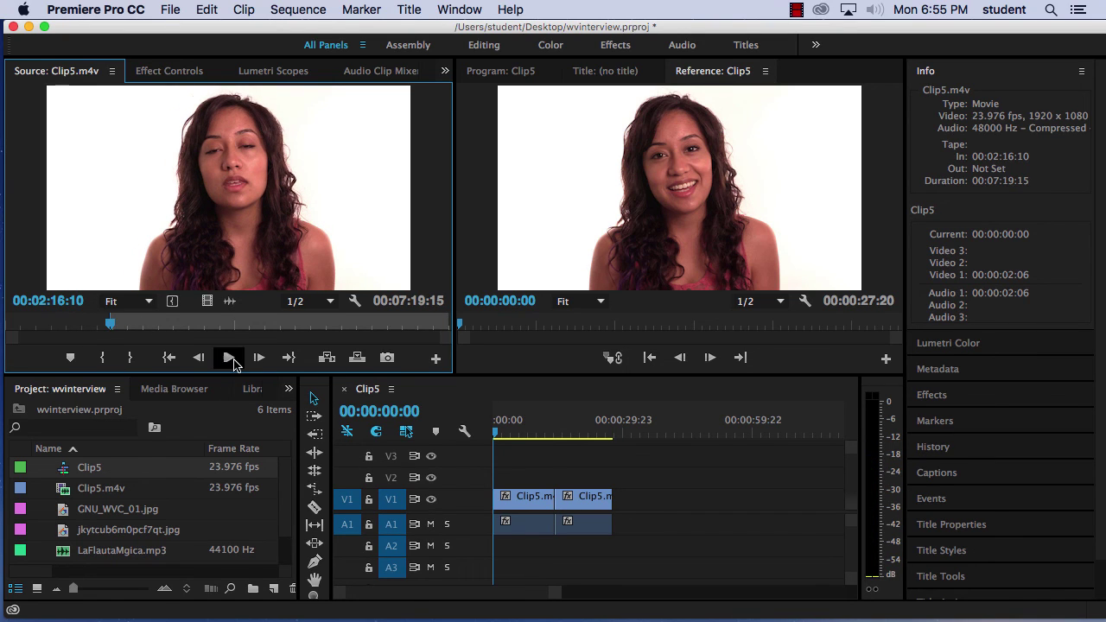
{"action": "left_click", "coordinate": [228, 358]}
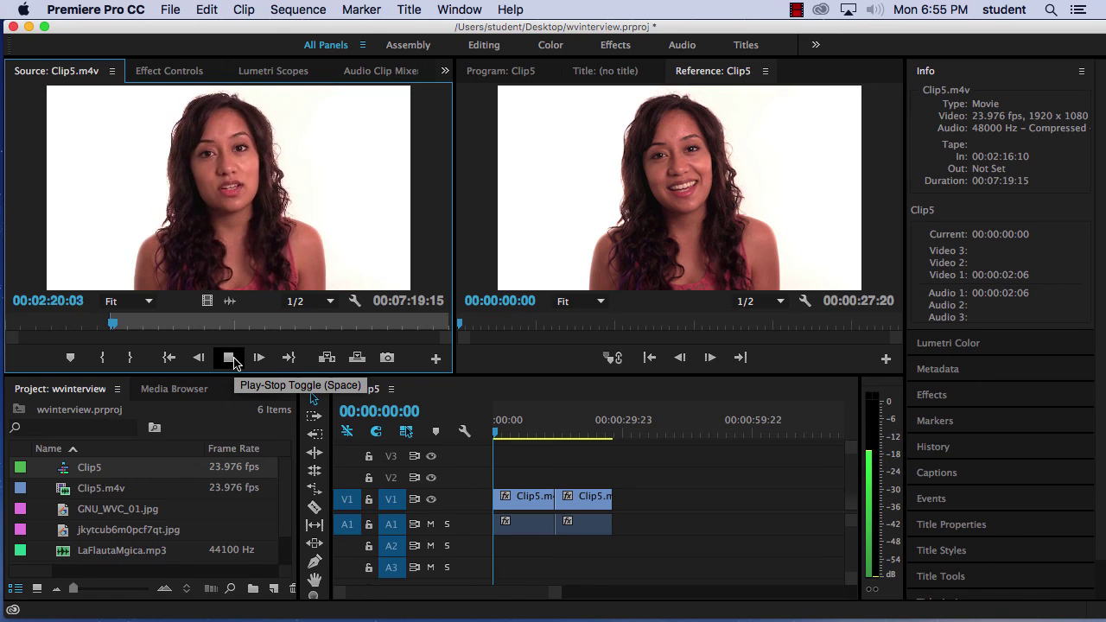
Move ahead in Clip5.m4v to try an In point at 00:03:04:21 and preview the footage that follows.
{"action": "left_click_drag", "start_coordinate": [115, 325], "coordinate": [150, 331]}
{"action": "left_click", "coordinate": [102, 357]}
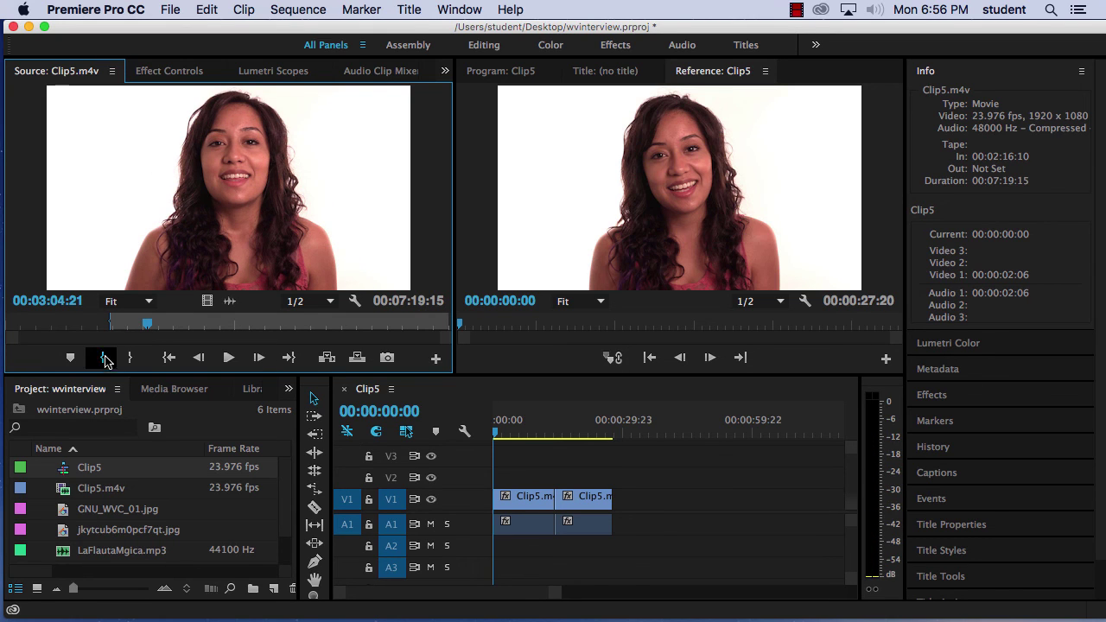
{"action": "left_click", "coordinate": [227, 358]}
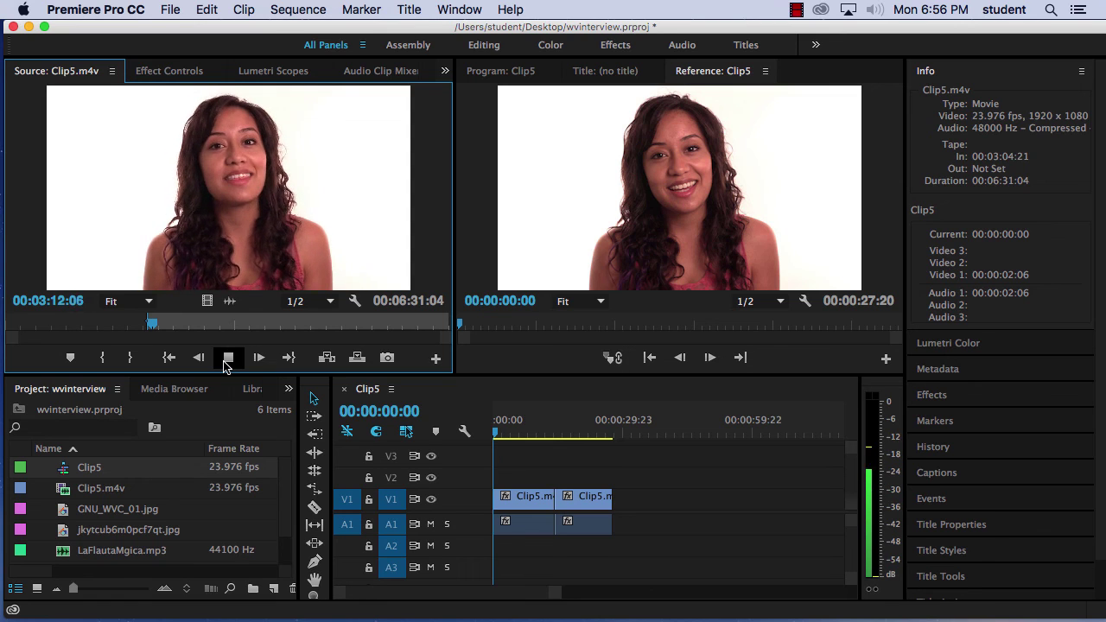
{"action": "left_click", "coordinate": [222, 362]}
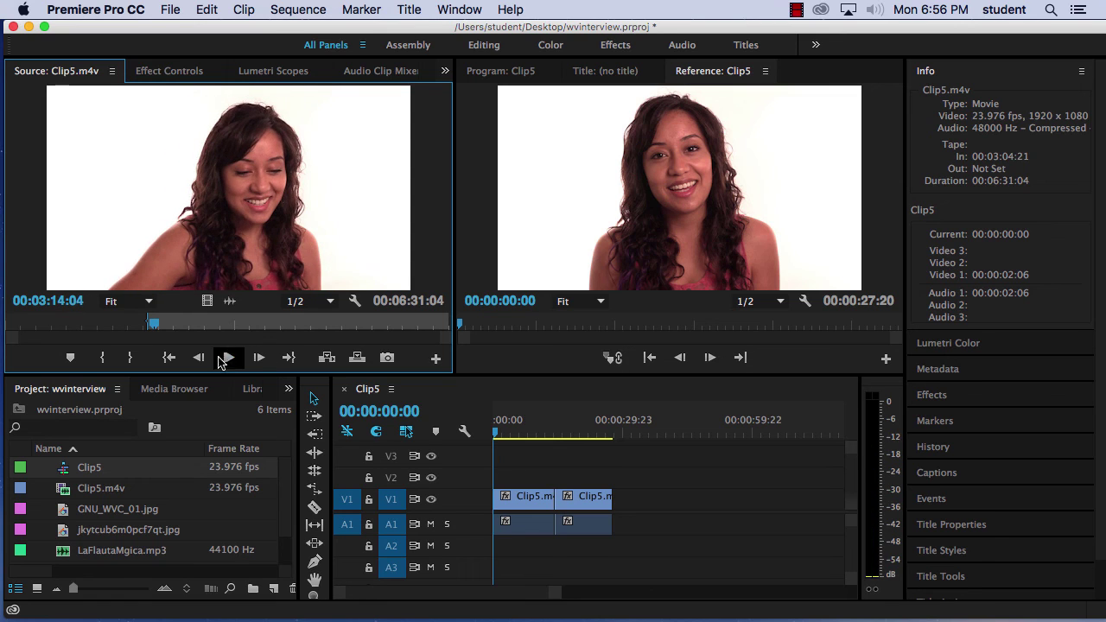
Mark the segment from 00:03:21:19 to 00:03:30:22 in Clip5.m4v and place it directly after the second clip on V1 and A1.
{"action": "left_click_drag", "start_coordinate": [153, 324], "coordinate": [164, 327]}
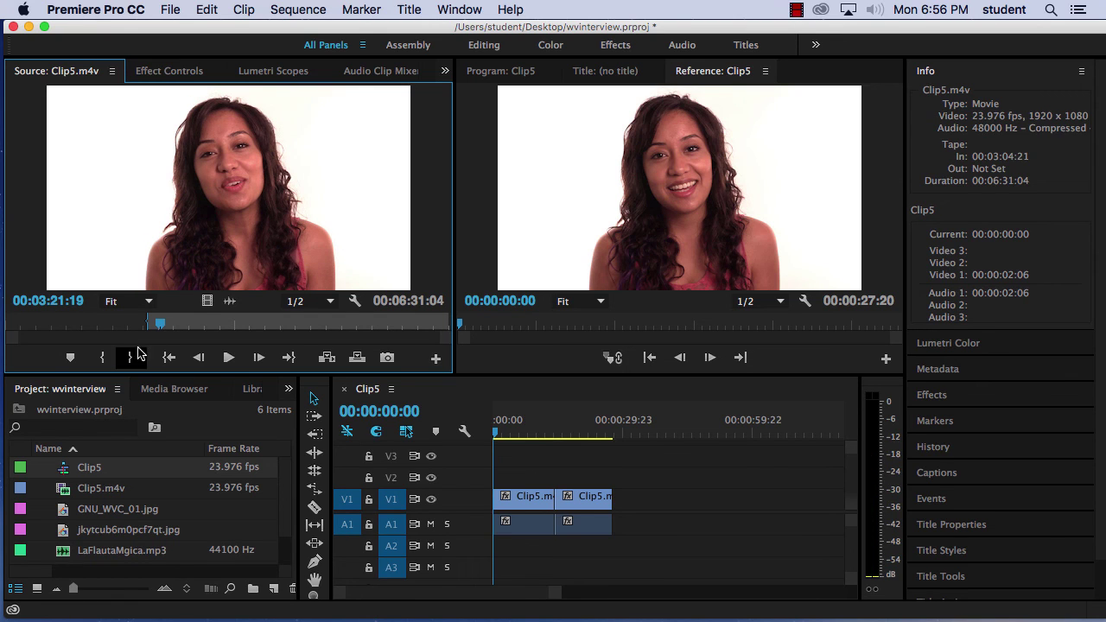
{"action": "left_click", "coordinate": [102, 357]}
{"action": "left_click", "coordinate": [227, 357]}
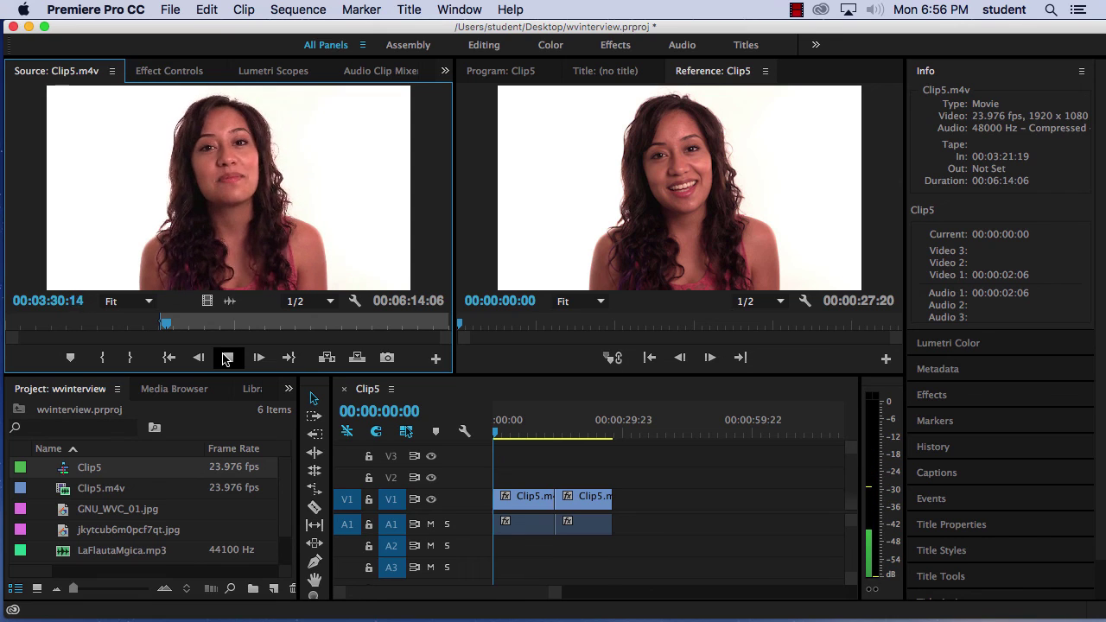
{"action": "left_click", "coordinate": [226, 357]}
{"action": "left_click", "coordinate": [130, 357]}
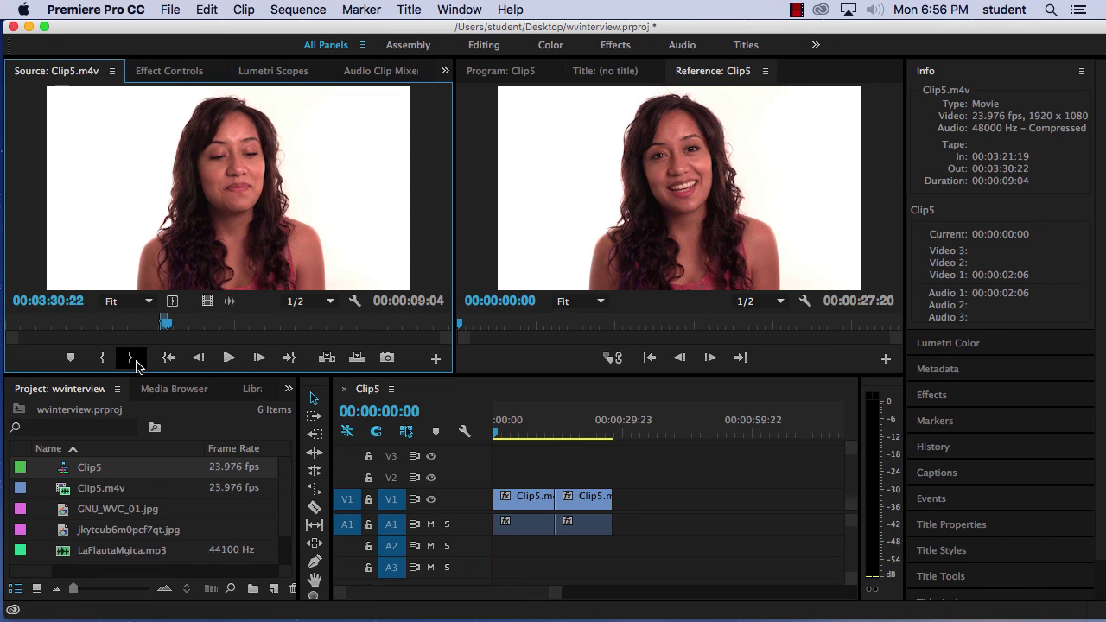
{"action": "left_click_drag", "start_coordinate": [198, 227], "coordinate": [654, 499]}
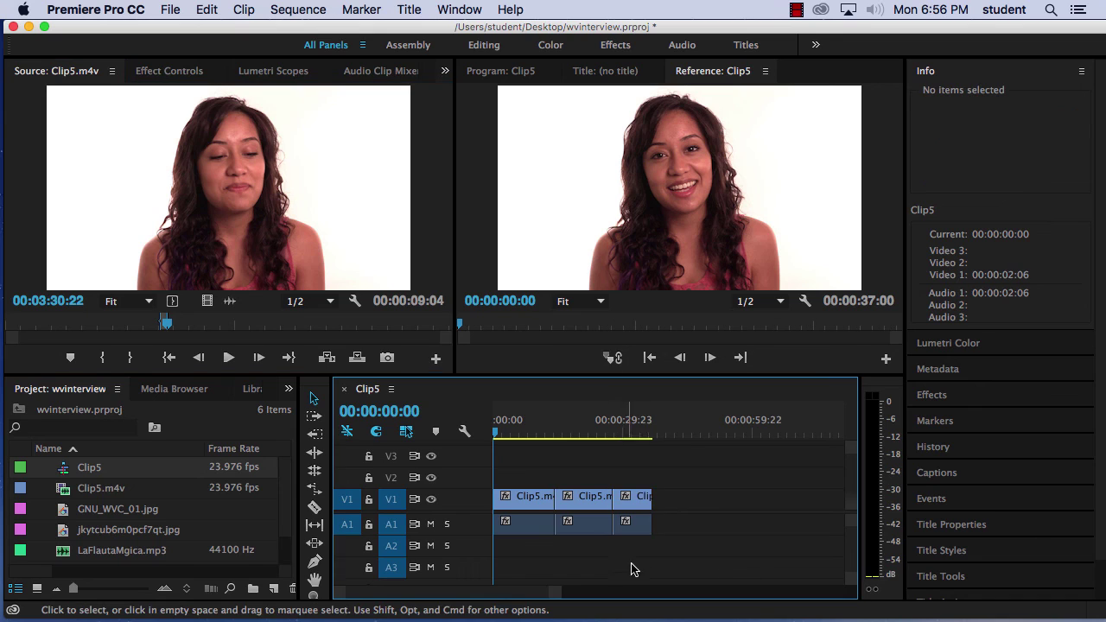
{"action": "left_click_drag", "start_coordinate": [555, 596], "coordinate": [530, 596]}
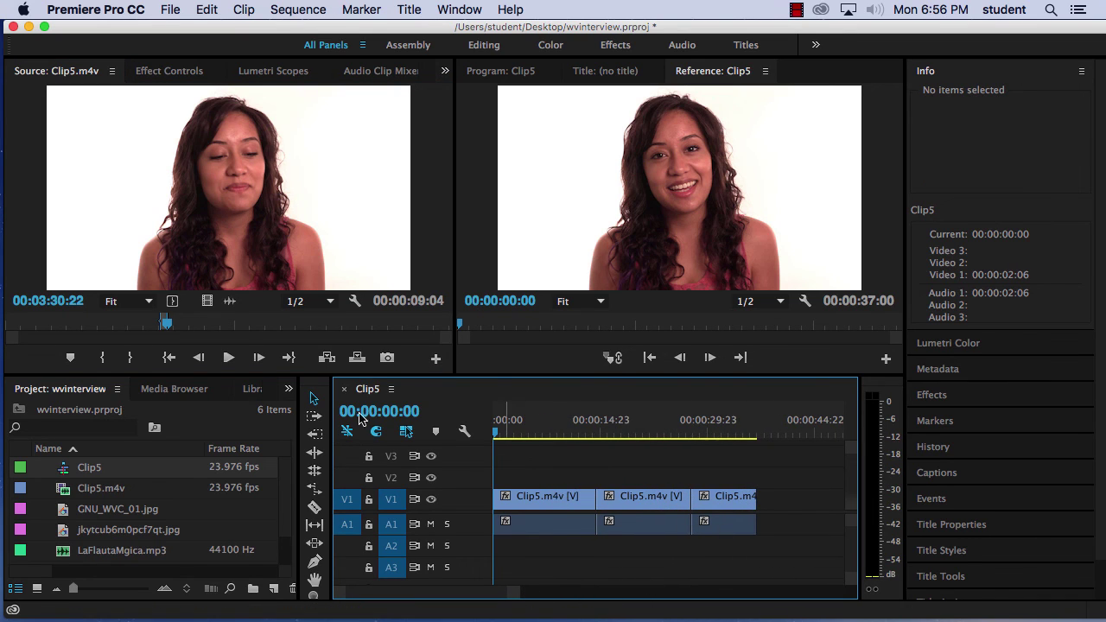
Move ahead in Clip5.m4v to try an In point at 00:04:04:15 and preview the answer from there.
{"action": "left_click_drag", "start_coordinate": [168, 325], "coordinate": [193, 324]}
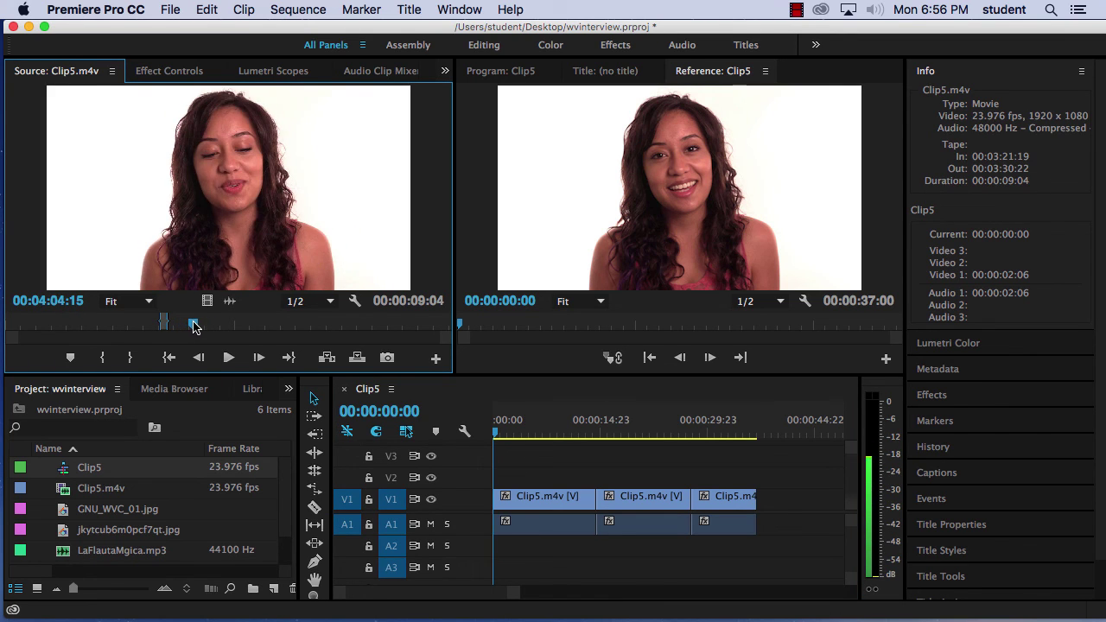
{"action": "left_click", "coordinate": [102, 358]}
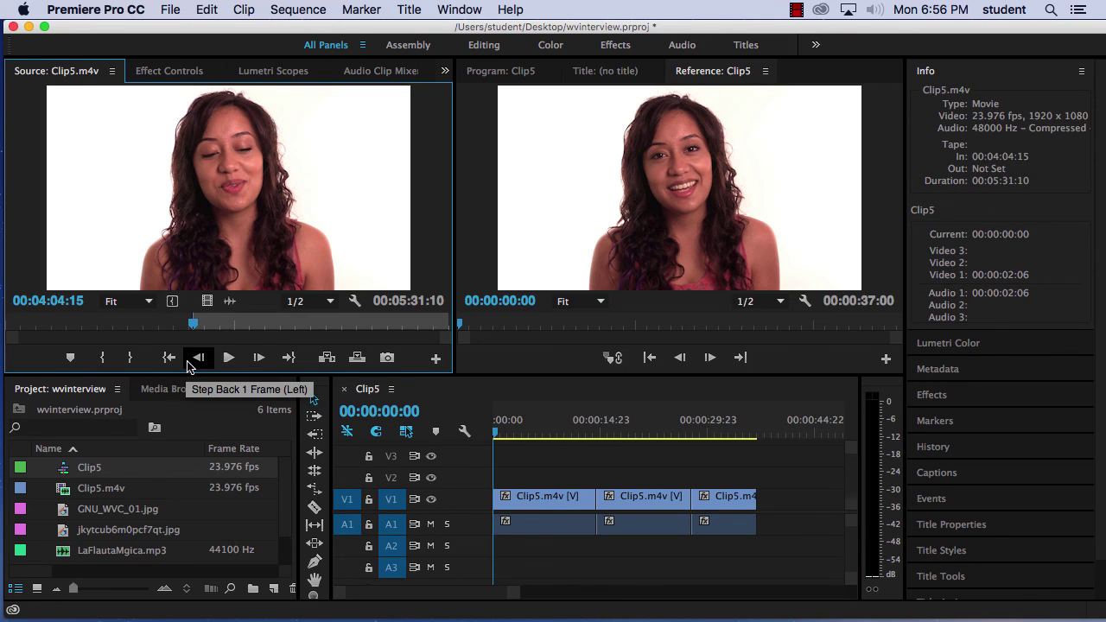
{"action": "left_click", "coordinate": [228, 358]}
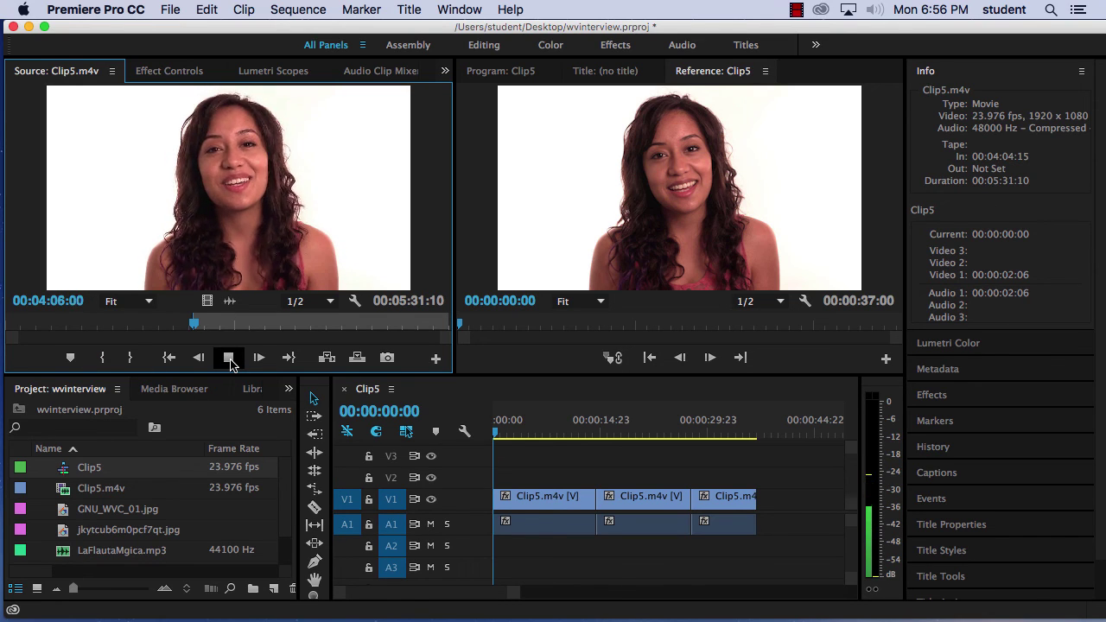
{"action": "left_click", "coordinate": [230, 360]}
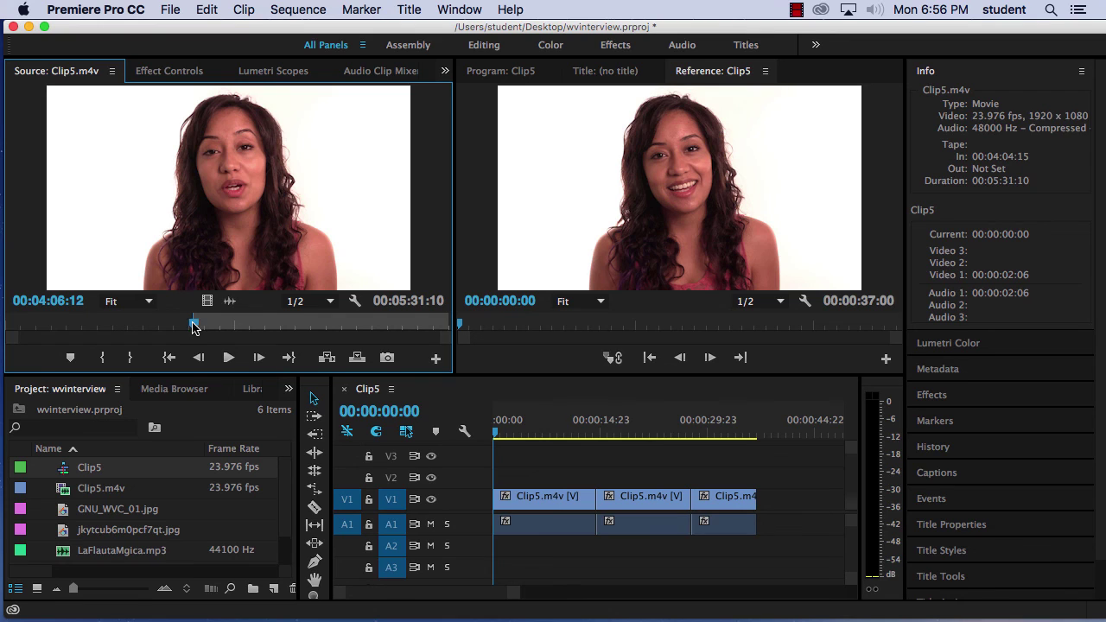
{"action": "left_click", "coordinate": [170, 358]}
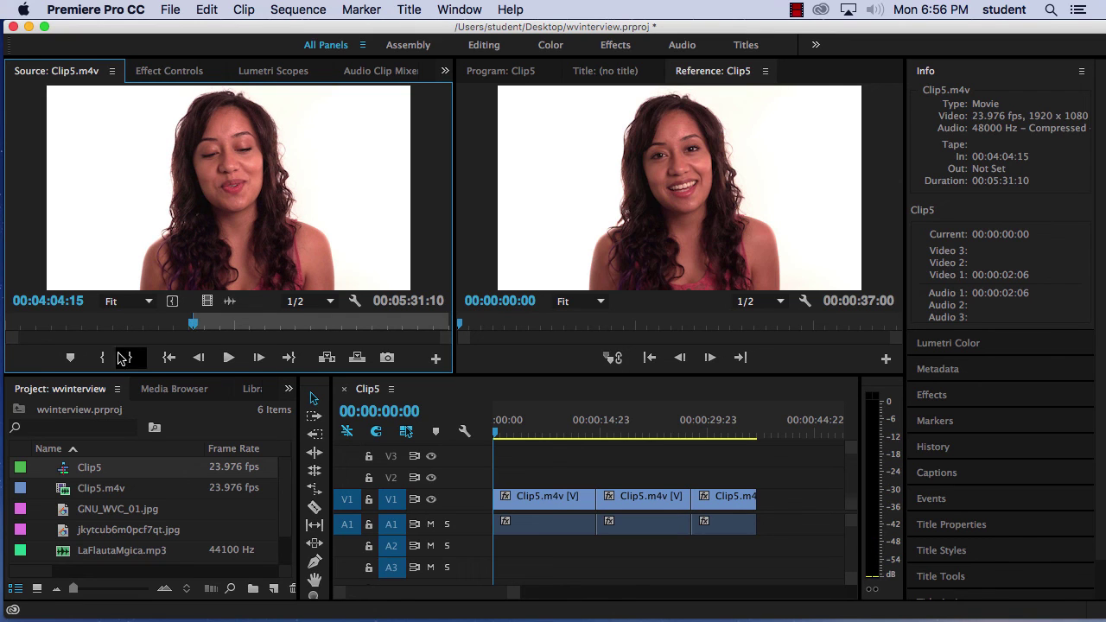
{"action": "left_click", "coordinate": [227, 358]}
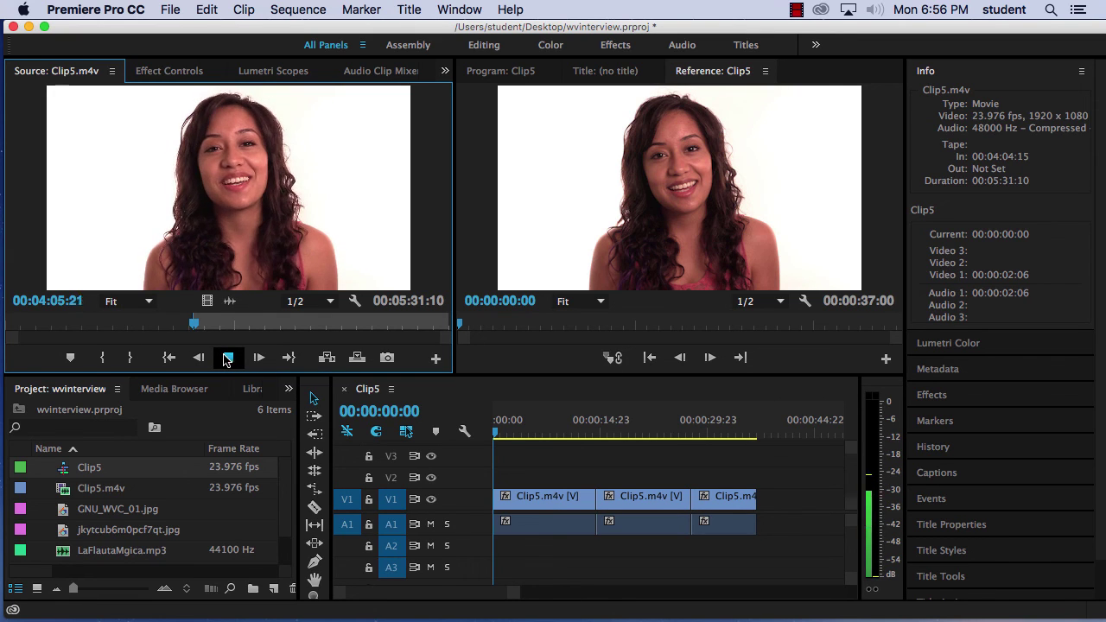
{"action": "left_click", "coordinate": [227, 358]}
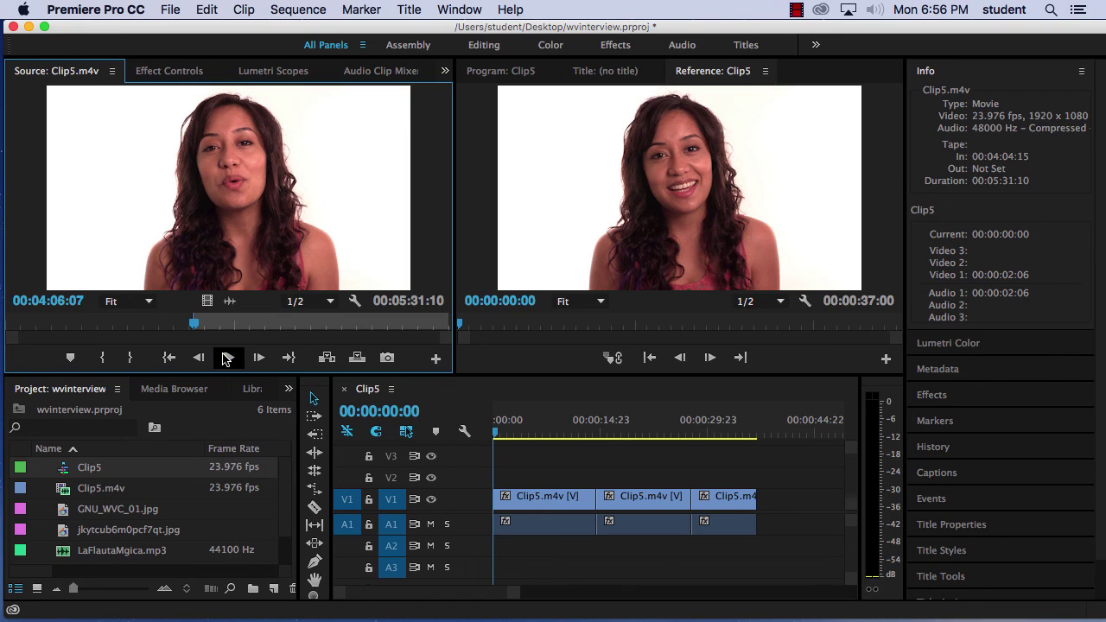
Step back frame by frame to try an In point at 00:04:06:01 and preview the answer.
{"action": "left_click", "coordinate": [198, 360]}
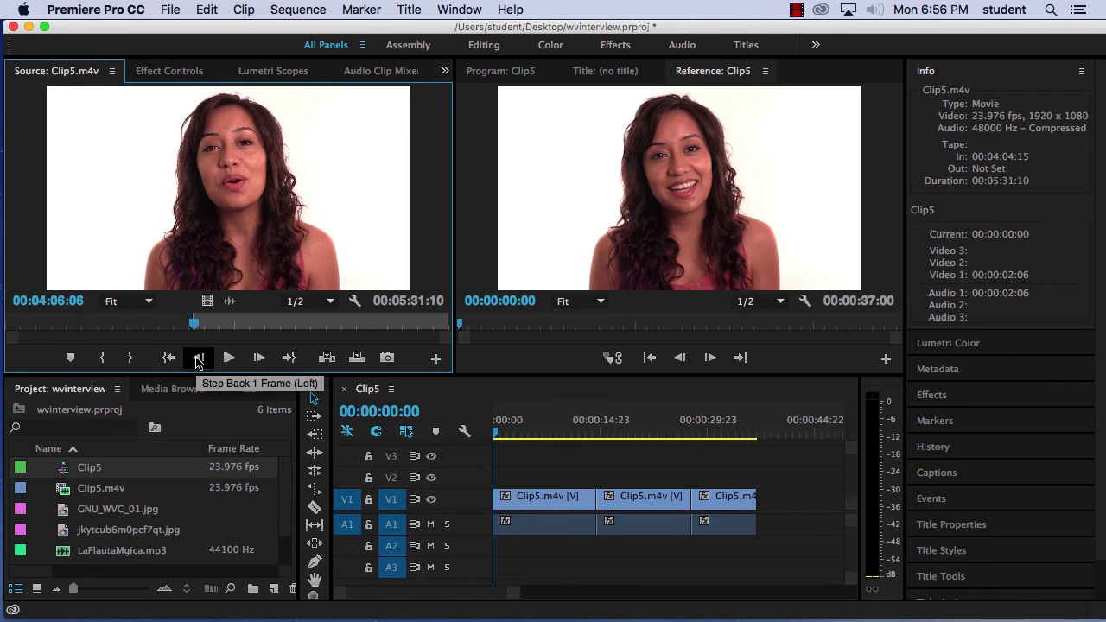
{"action": "left_click", "coordinate": [198, 360]}
{"action": "left_click", "coordinate": [200, 359]}
{"action": "left_click", "coordinate": [201, 360]}
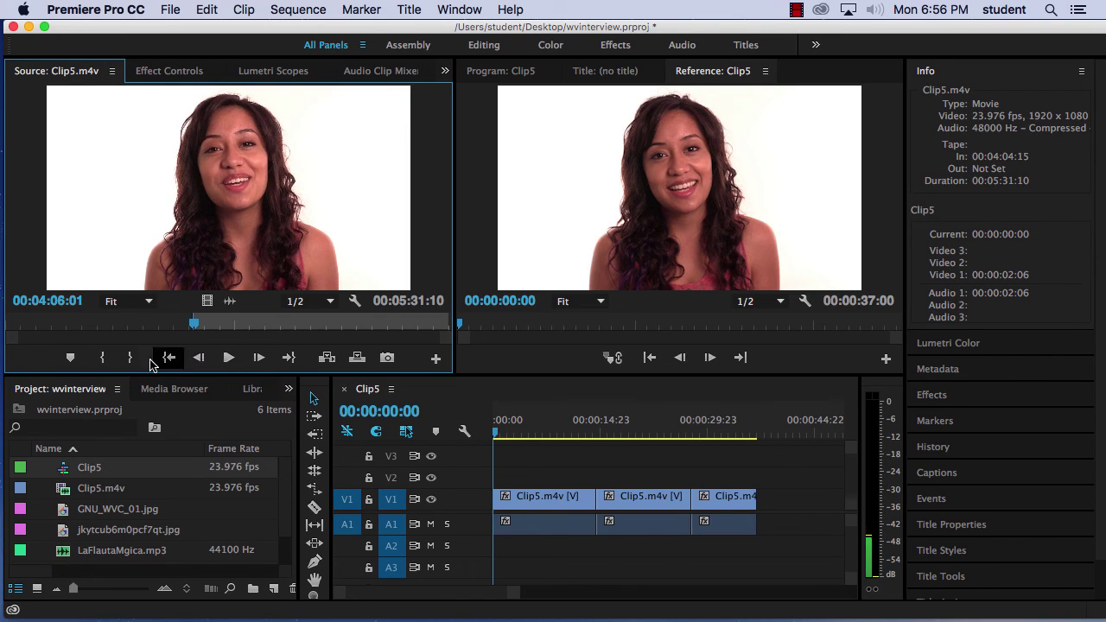
{"action": "left_click", "coordinate": [102, 358]}
{"action": "left_click", "coordinate": [229, 357]}
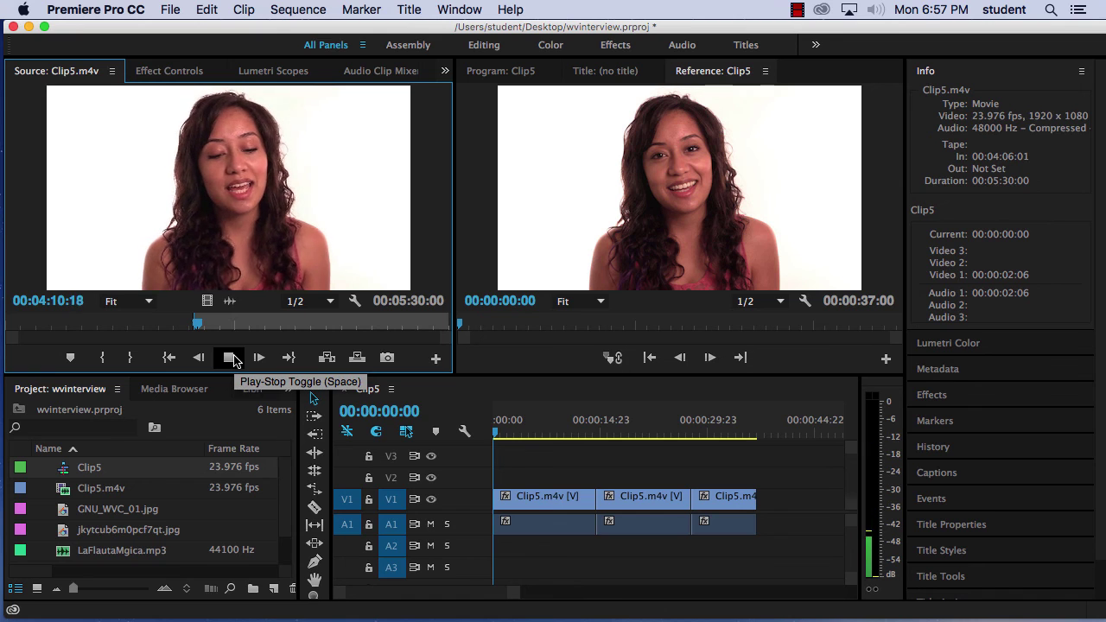
{"action": "left_click", "coordinate": [229, 358]}
Find a later answer in Clip5.m4v and mark its In point at 00:04:31:10.
{"action": "left_click_drag", "start_coordinate": [198, 322], "coordinate": [212, 324]}
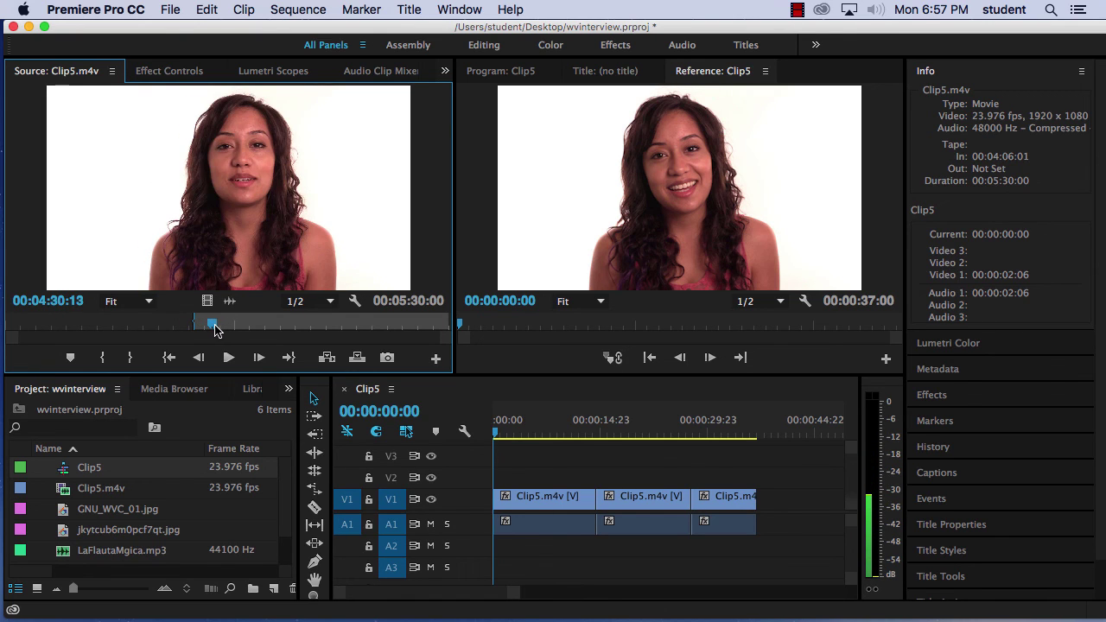
{"action": "left_click", "coordinate": [102, 357]}
{"action": "left_click", "coordinate": [230, 357]}
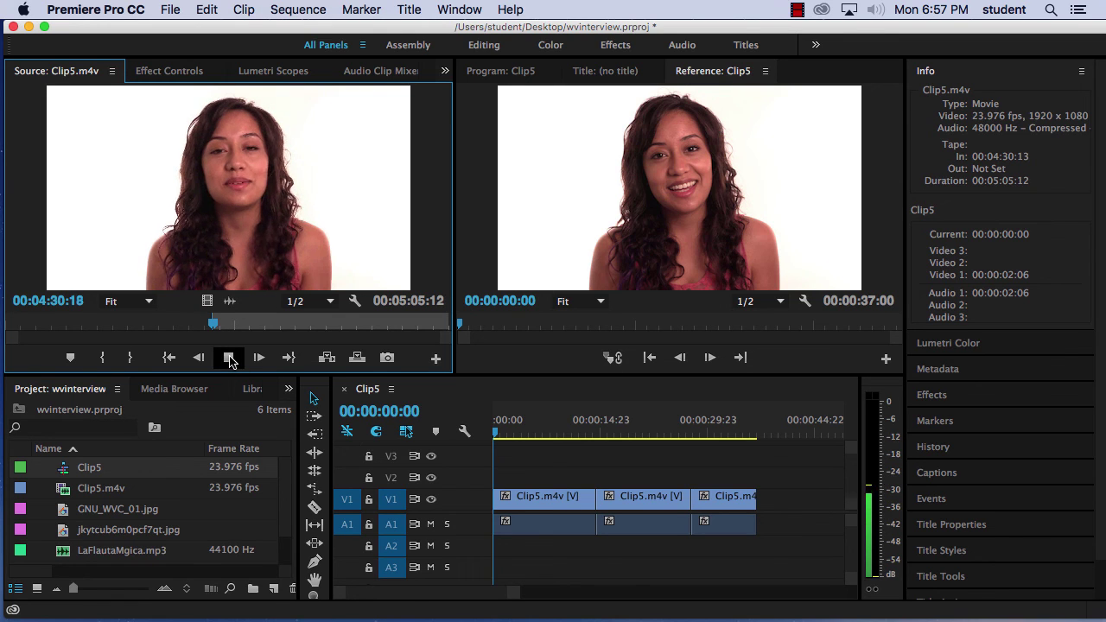
{"action": "left_click", "coordinate": [230, 357]}
{"action": "left_click", "coordinate": [104, 358]}
Mark an Out point at 00:04:37:23 and place the segment directly after the third clip on V1 and A1.
{"action": "left_click", "coordinate": [229, 358]}
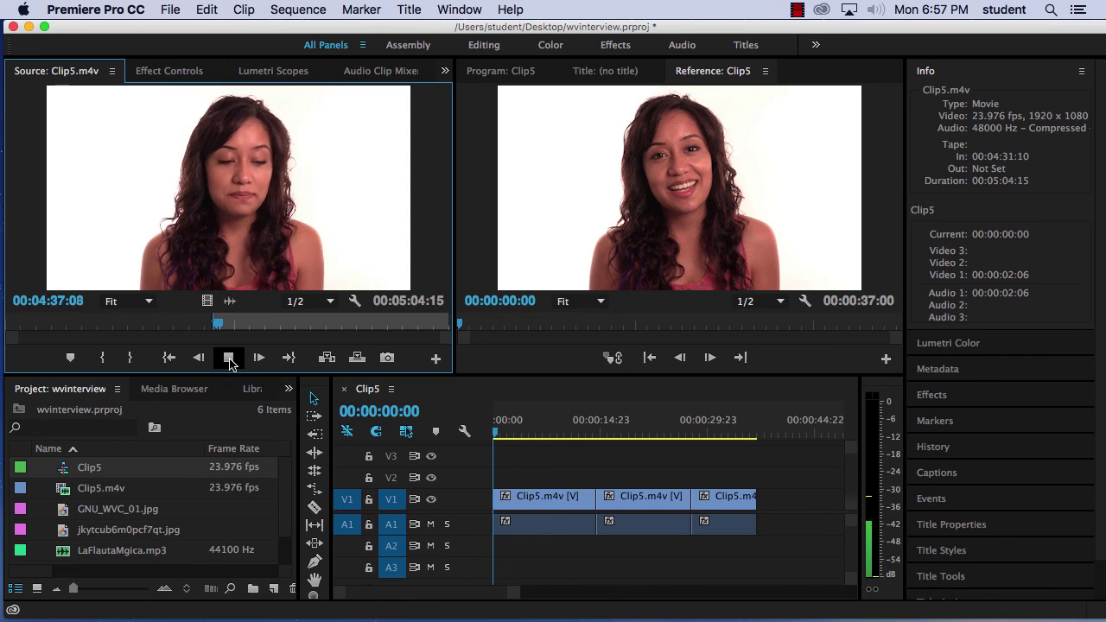
{"action": "left_click", "coordinate": [229, 360]}
{"action": "left_click", "coordinate": [138, 356]}
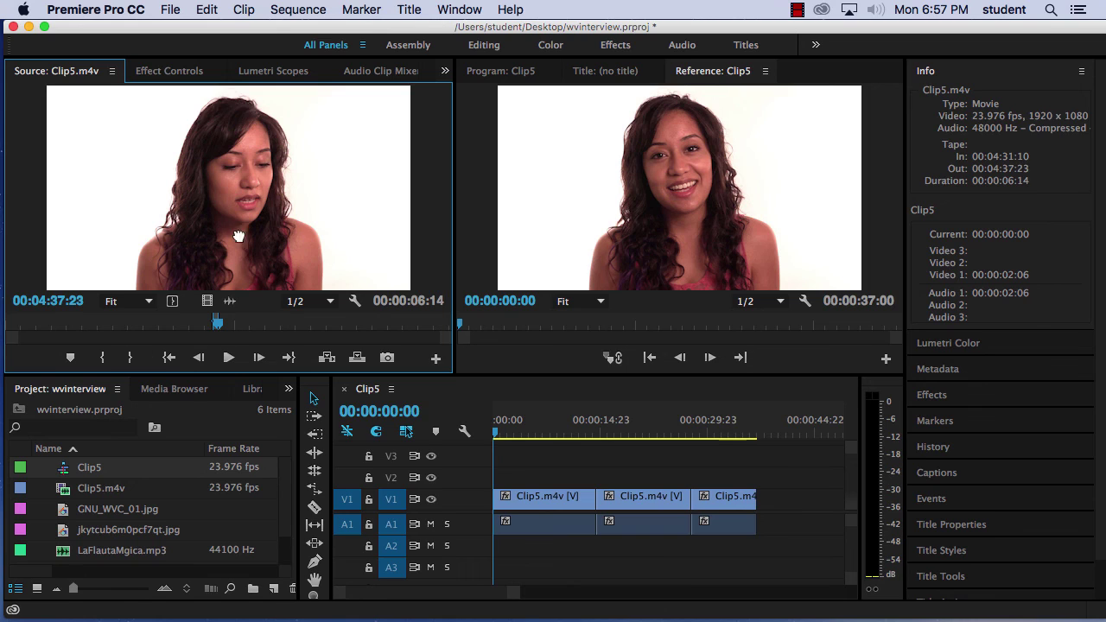
{"action": "left_click_drag", "start_coordinate": [239, 234], "coordinate": [761, 509]}
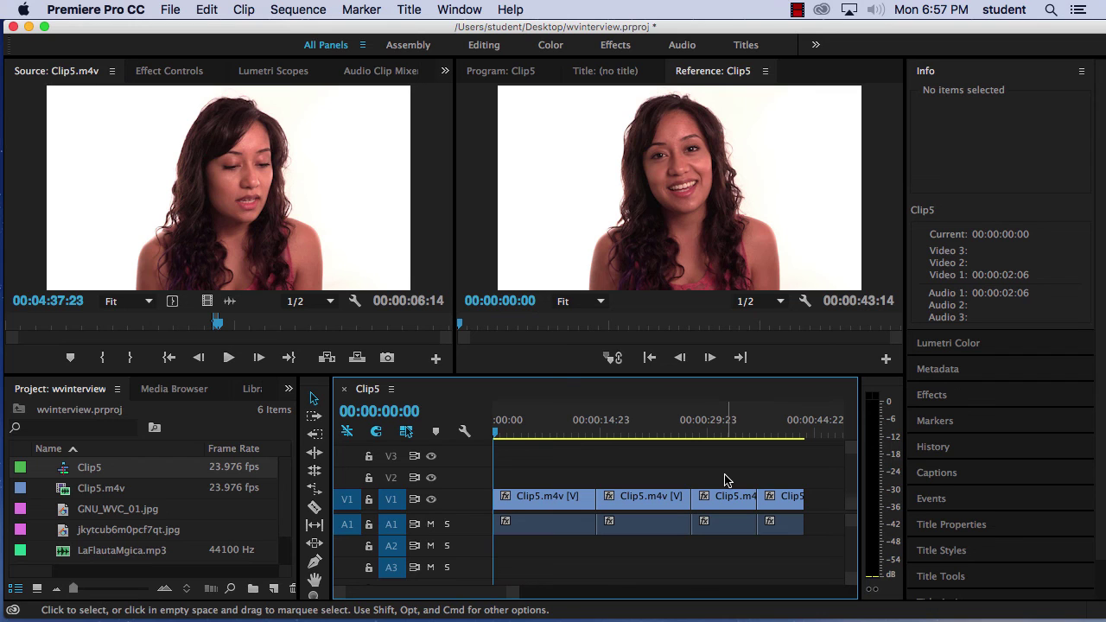
Play the Clip5 sequence repeatedly across the cut between the first and second clips to review the transition.
{"action": "left_click_drag", "start_coordinate": [615, 432], "coordinate": [590, 431]}
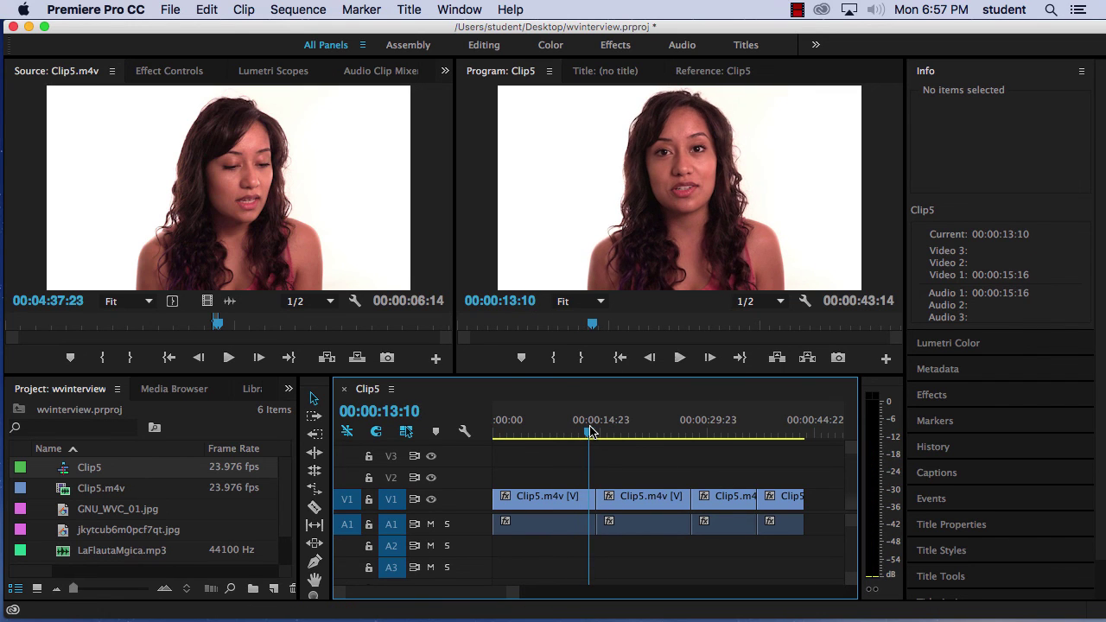
{"action": "key", "text": "space"}
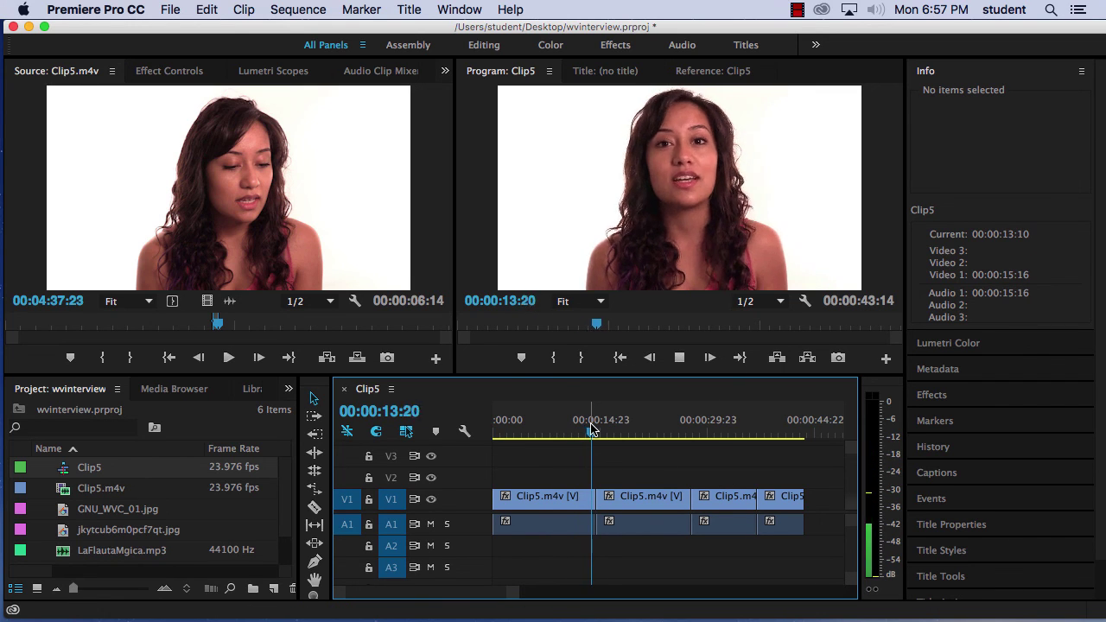
{"action": "key", "text": "space"}
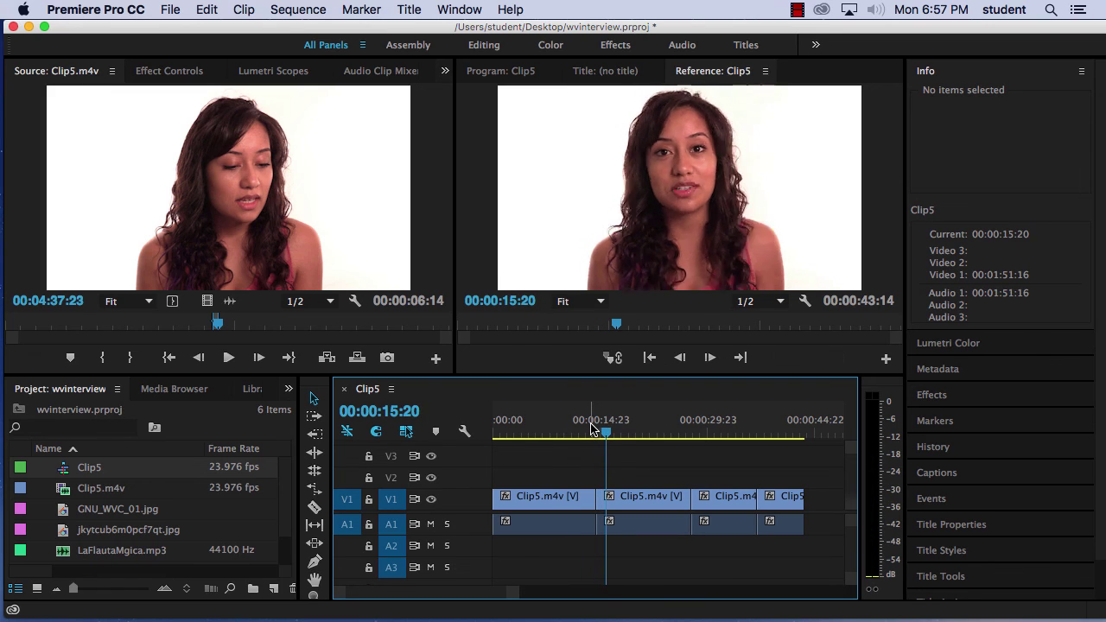
{"action": "left_click", "coordinate": [593, 432]}
{"action": "key", "text": "space"}
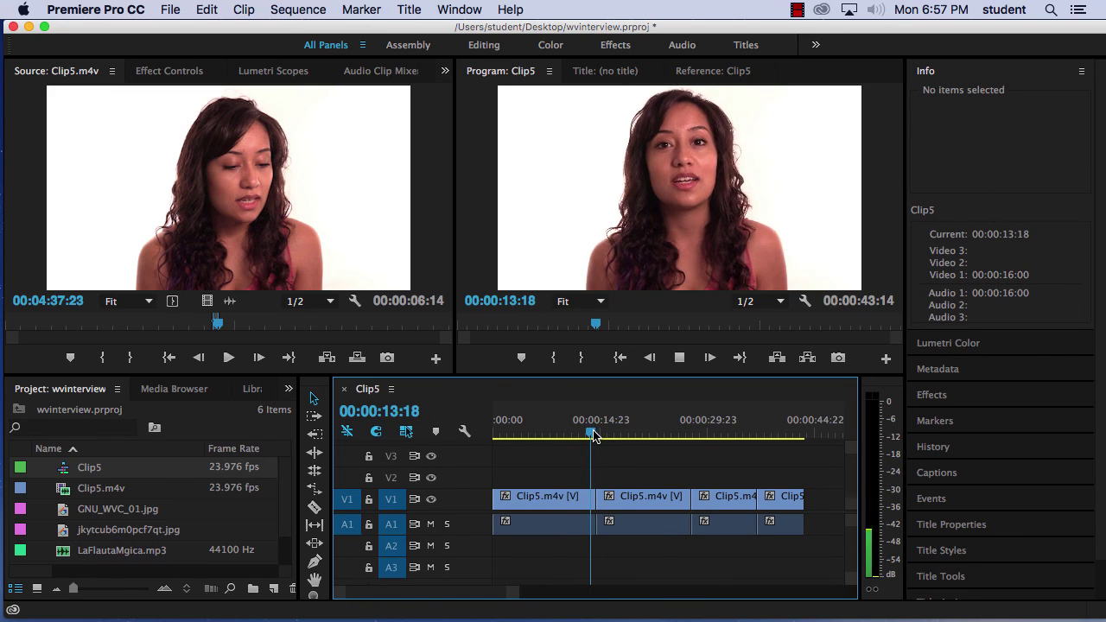
{"action": "key", "text": "space"}
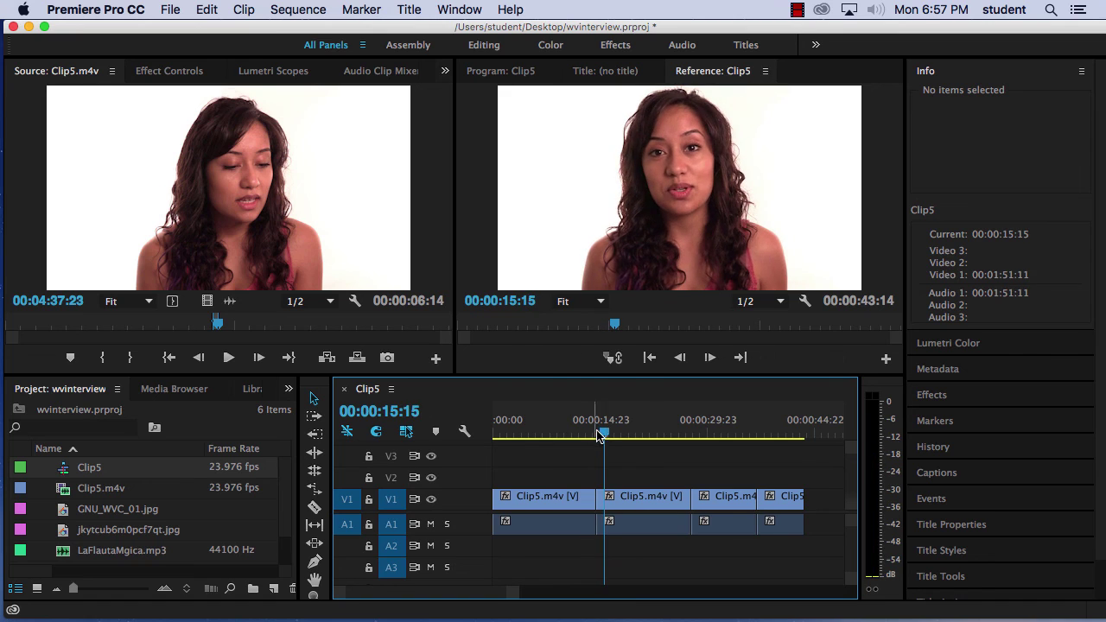
{"action": "left_click_drag", "start_coordinate": [594, 436], "coordinate": [586, 438]}
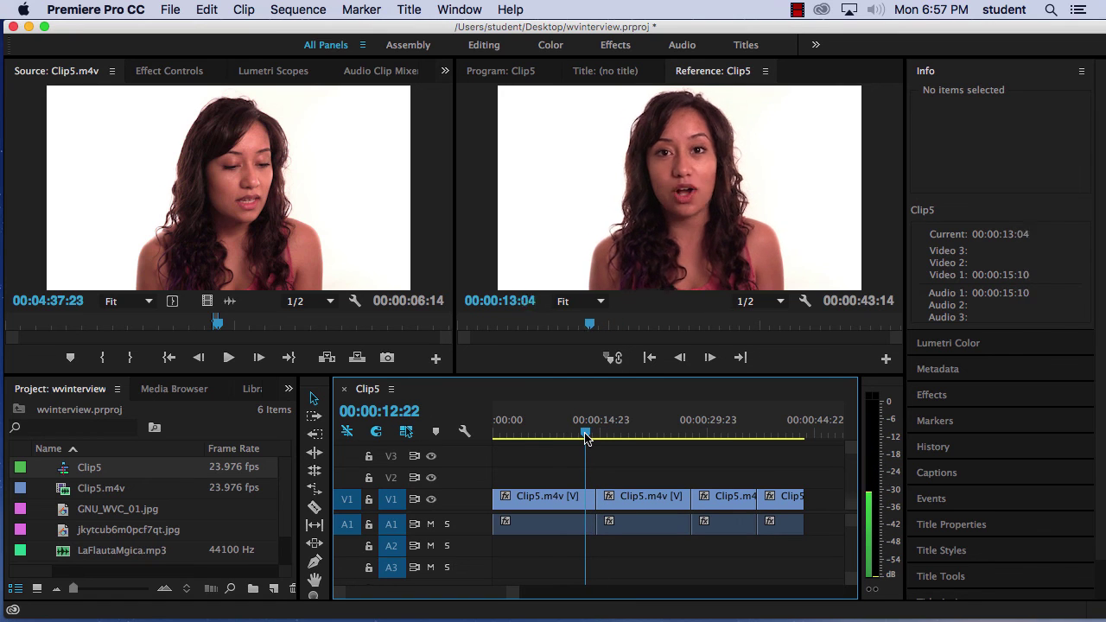
Find the end of the first answer in the Clip5 sequence and ripple-trim the first clip's end to 00:00:13:21.
{"action": "key", "text": "space"}
{"action": "key", "text": "space"}
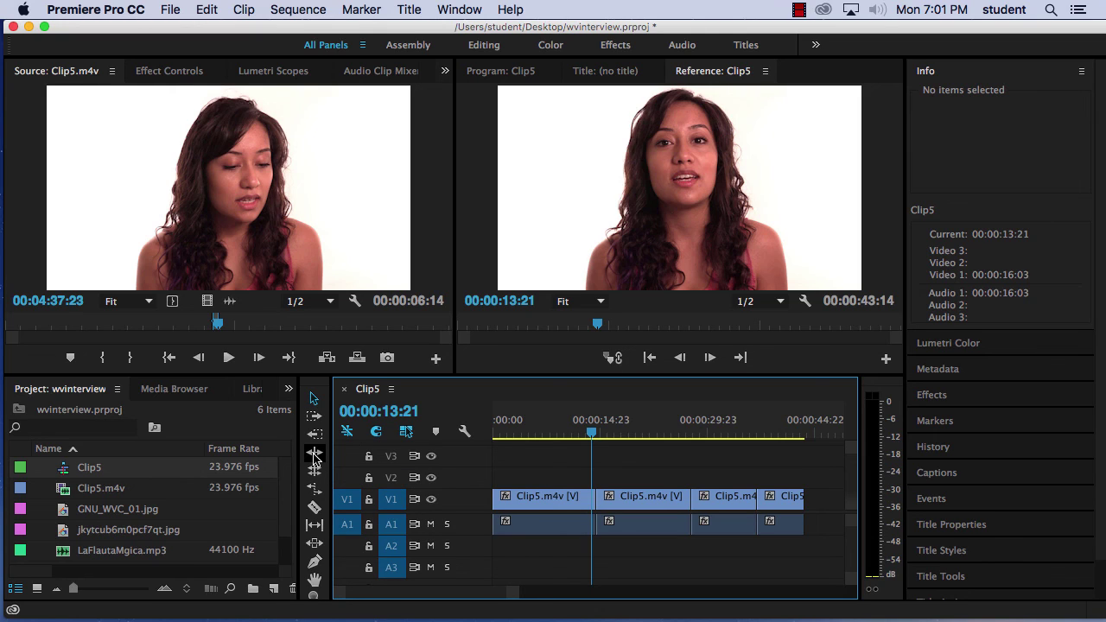
{"action": "key", "text": "super+s"}
{"action": "mouse_move", "coordinate": [511, 594]}
{"action": "left_mouse_down"}
{"action": "mouse_move", "coordinate": [462, 593]}
{"action": "mouse_move", "coordinate": [511, 593]}
{"action": "mouse_move", "coordinate": [472, 597]}
{"action": "mouse_move", "coordinate": [493, 591]}
{"action": "left_mouse_up"}
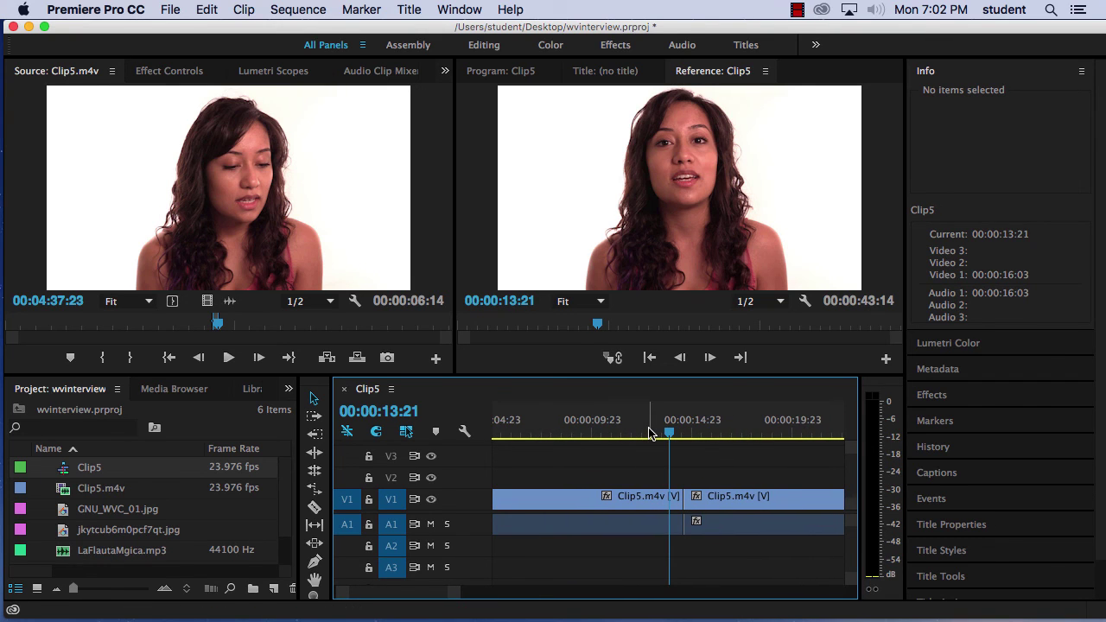
{"action": "left_click", "coordinate": [316, 454]}
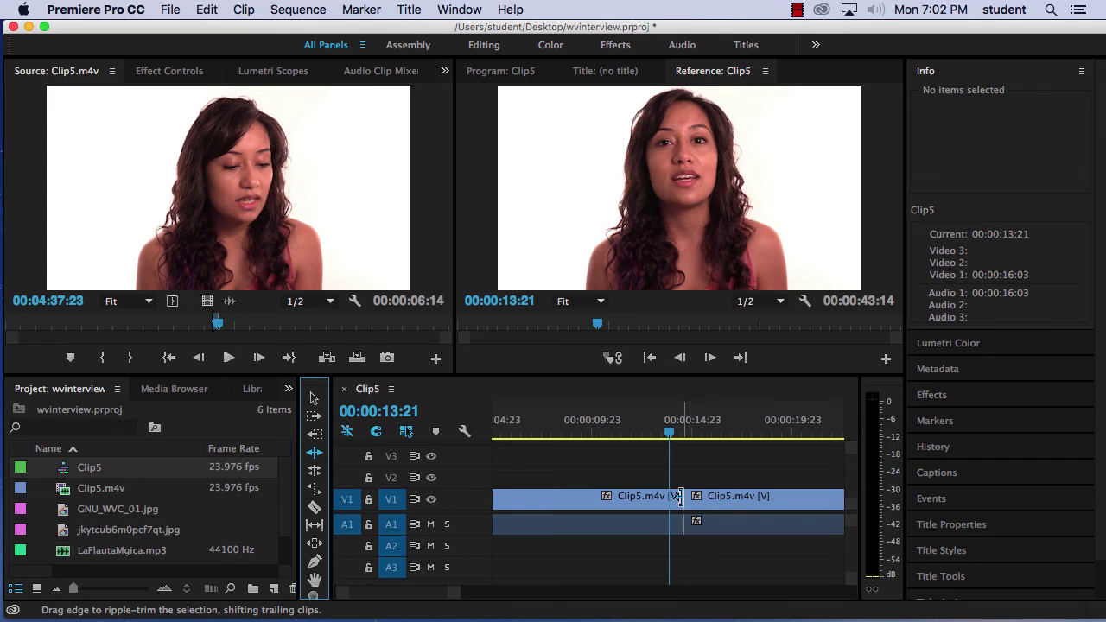
{"action": "left_click_drag", "start_coordinate": [676, 496], "coordinate": [668, 499]}
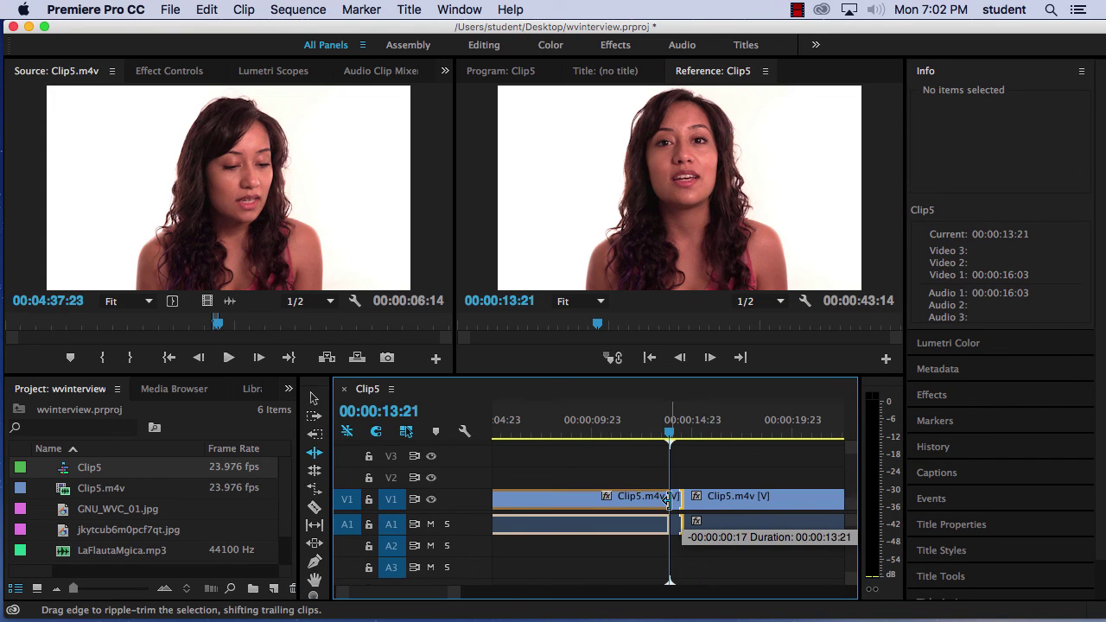
{"action": "left_click_drag", "start_coordinate": [668, 500], "coordinate": [668, 501]}
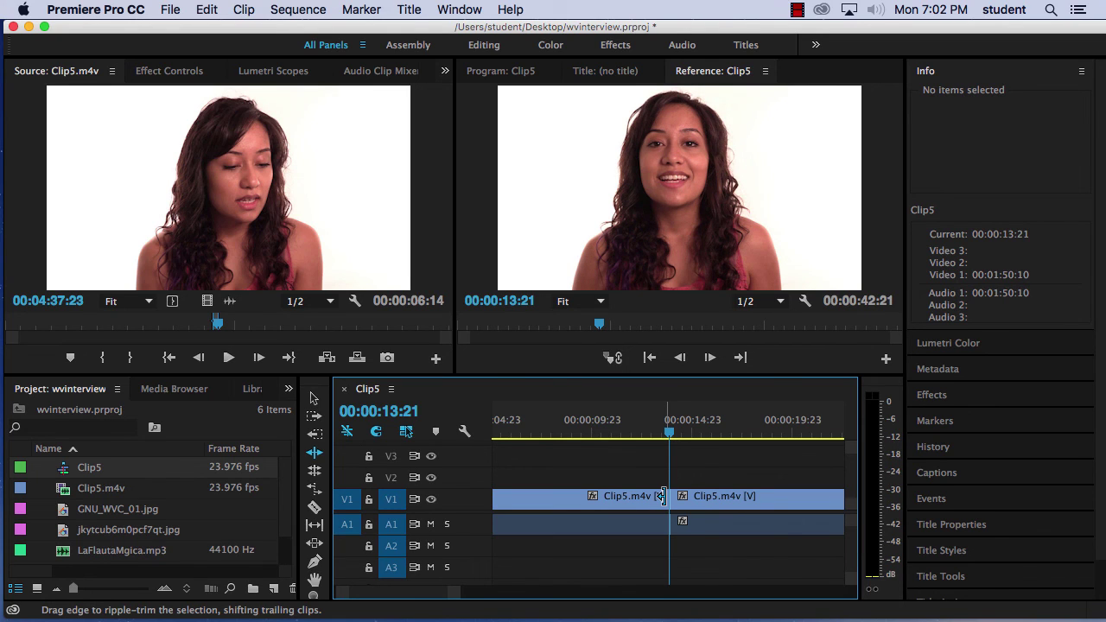
Try ripple-extending the first clip to a duration of 00:00:16:13 and trim it back to the playhead at 00:00:13:21.
{"action": "left_click", "coordinate": [314, 454]}
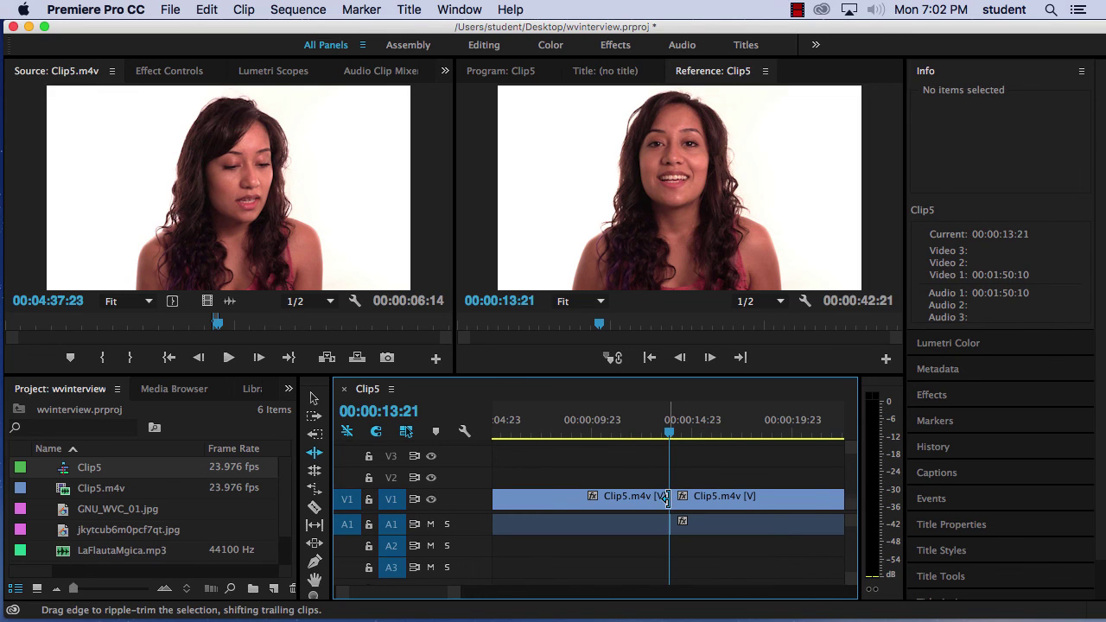
{"action": "left_click_drag", "start_coordinate": [668, 499], "coordinate": [719, 501]}
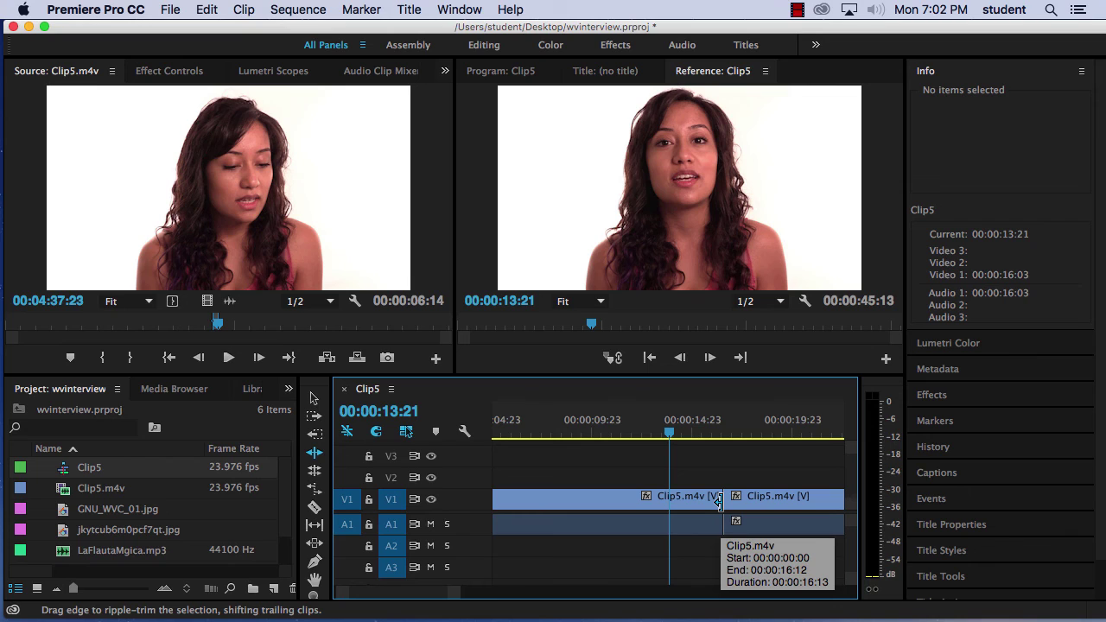
{"action": "left_click_drag", "start_coordinate": [717, 501], "coordinate": [673, 506]}
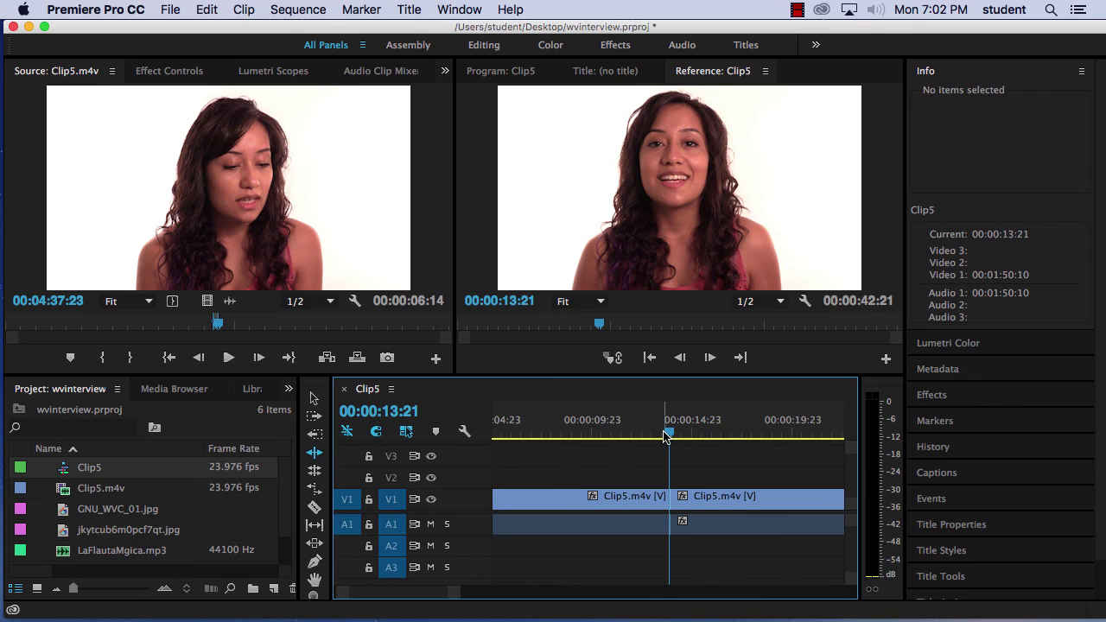
Play across the trimmed cut between the first and second clips to review it, and save the project.
{"action": "left_click_drag", "start_coordinate": [667, 432], "coordinate": [665, 431]}
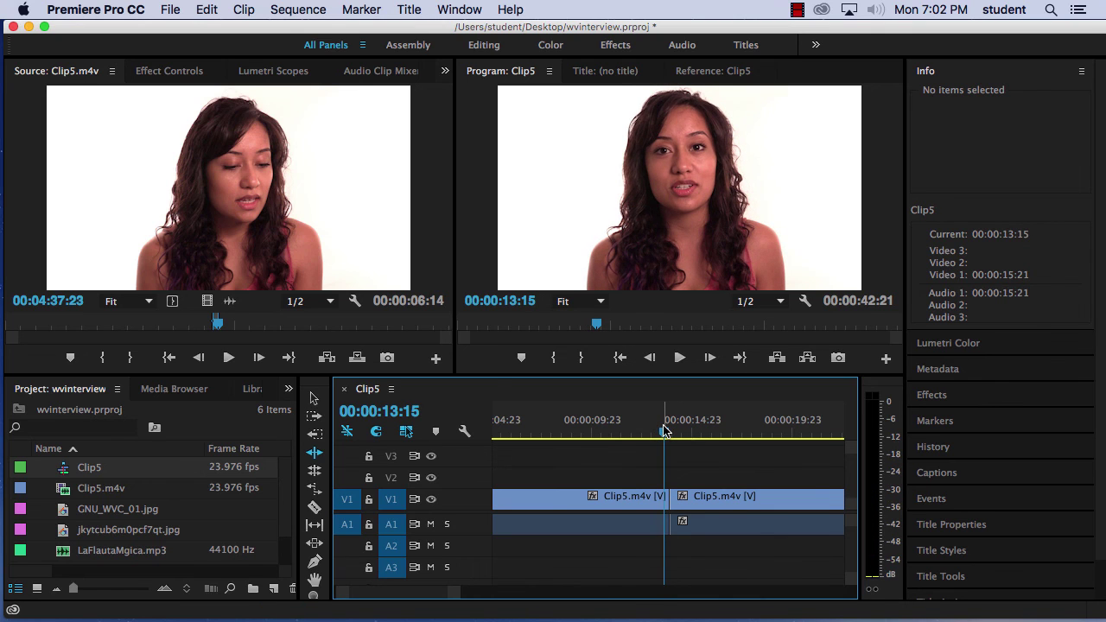
{"action": "key", "text": "space"}
{"action": "key", "text": "space"}
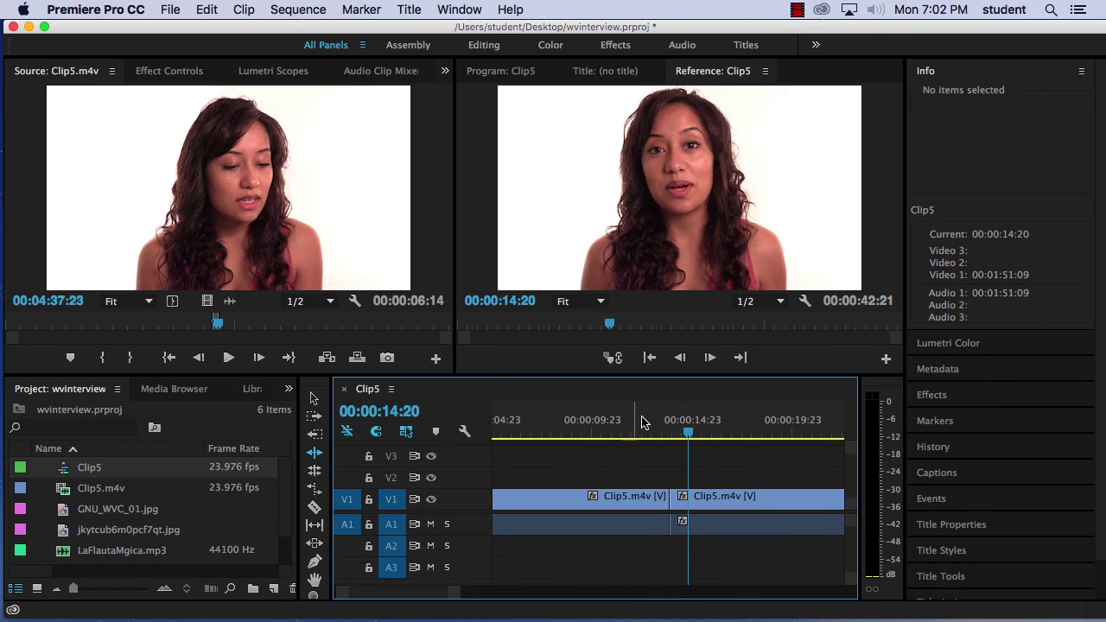
{"action": "mouse_move", "coordinate": [643, 421]}
{"action": "left_mouse_down"}
{"action": "mouse_move", "coordinate": [662, 432]}
{"action": "mouse_move", "coordinate": [649, 433]}
{"action": "left_mouse_up"}
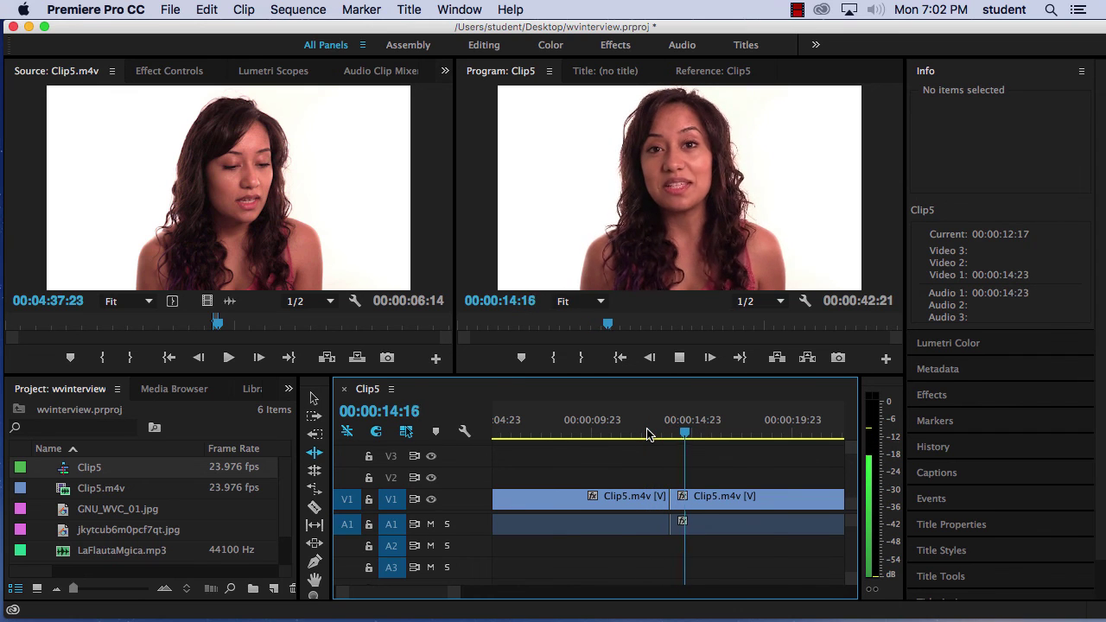
{"action": "key", "text": "space"}
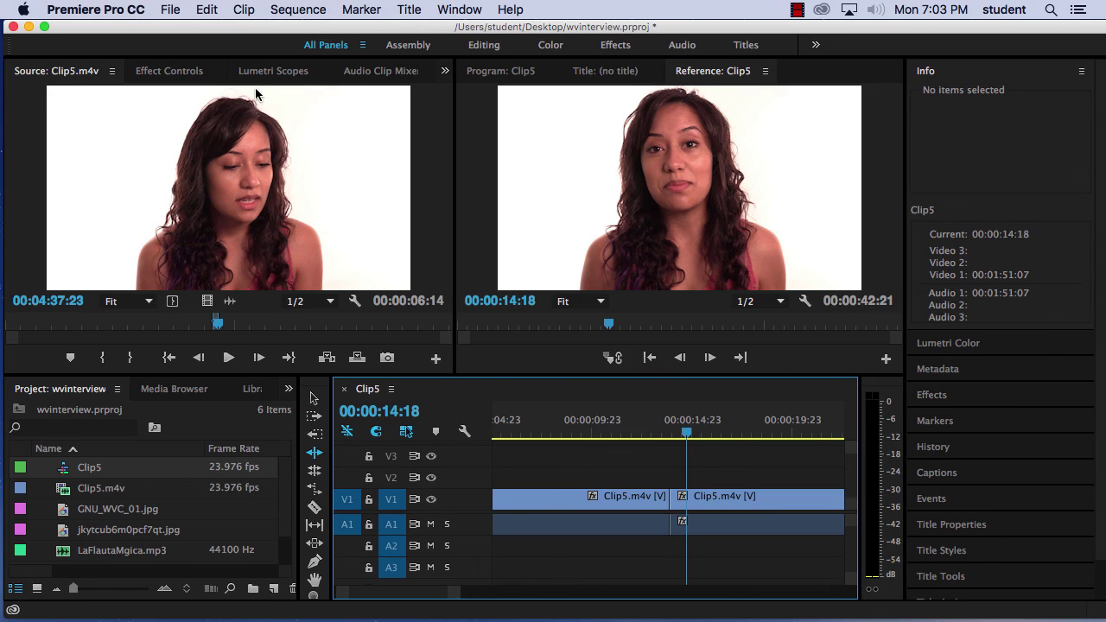
{"action": "left_click", "coordinate": [177, 9]}
{"action": "left_click", "coordinate": [194, 140]}
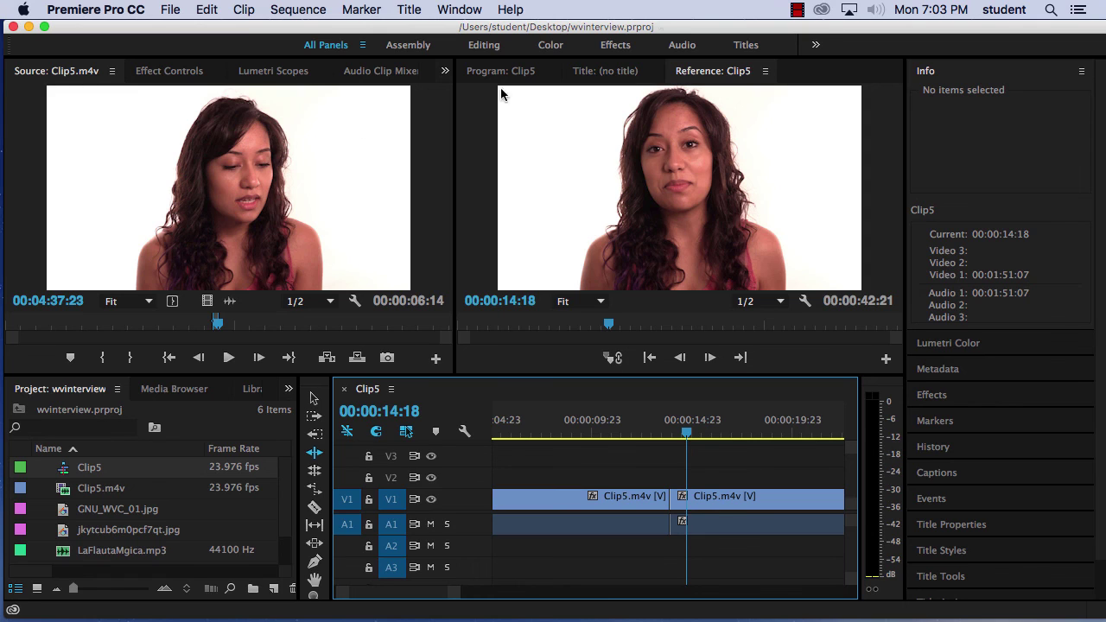
{"action": "left_click", "coordinate": [796, 8]}
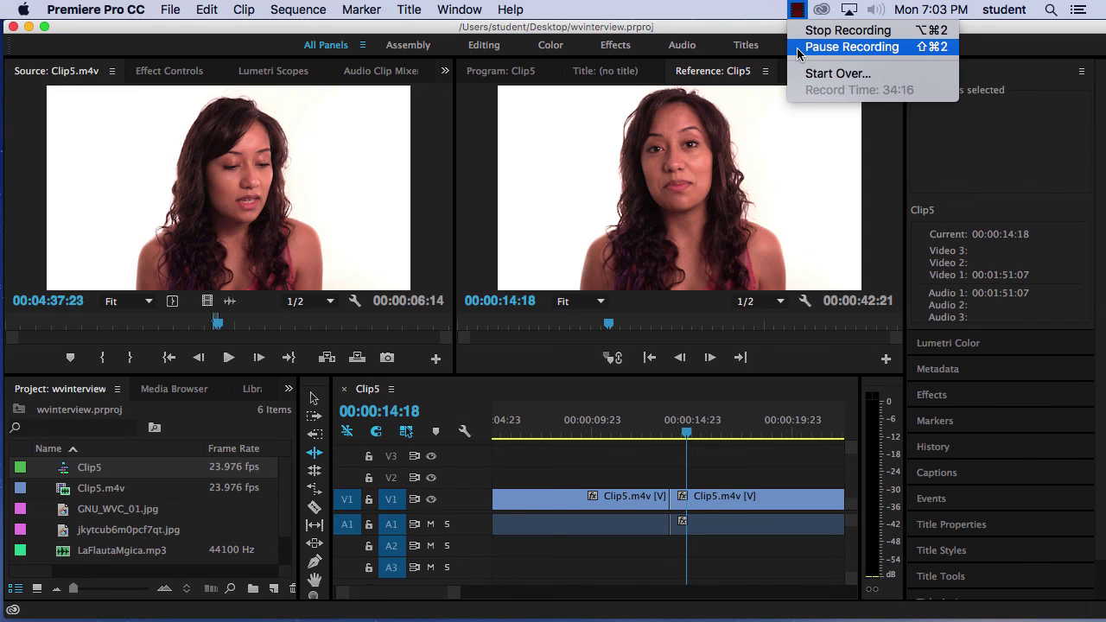
{"action": "left_click", "coordinate": [852, 47]}
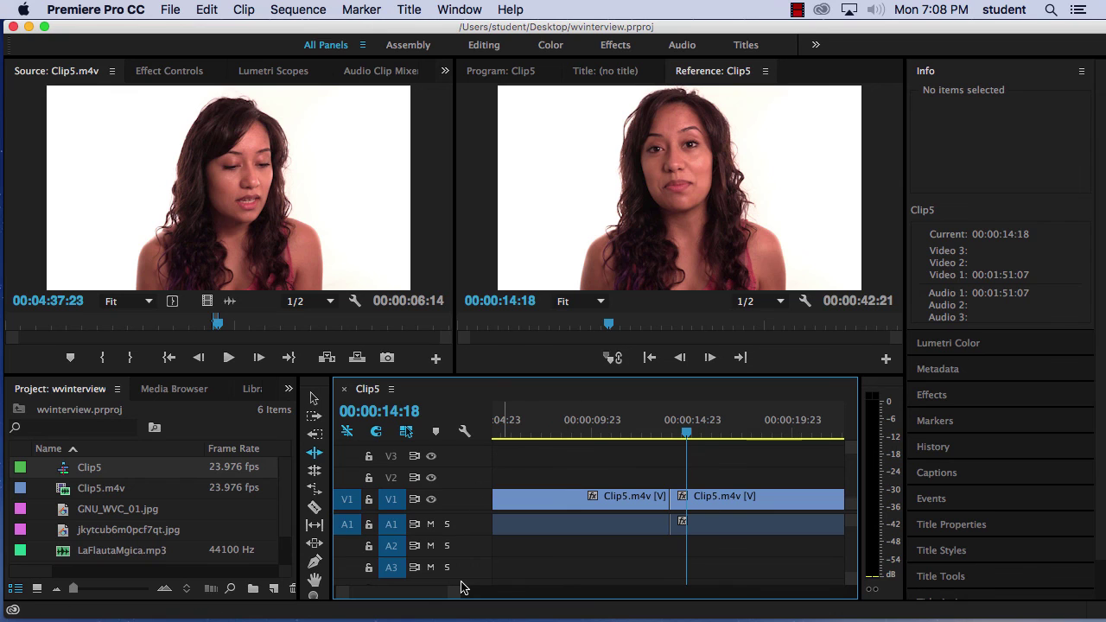
Shift all four clips on V1 and A1 together 00:00:04:01 later with the Track Select Forward tool.
{"action": "left_click_drag", "start_coordinate": [456, 599], "coordinate": [556, 600]}
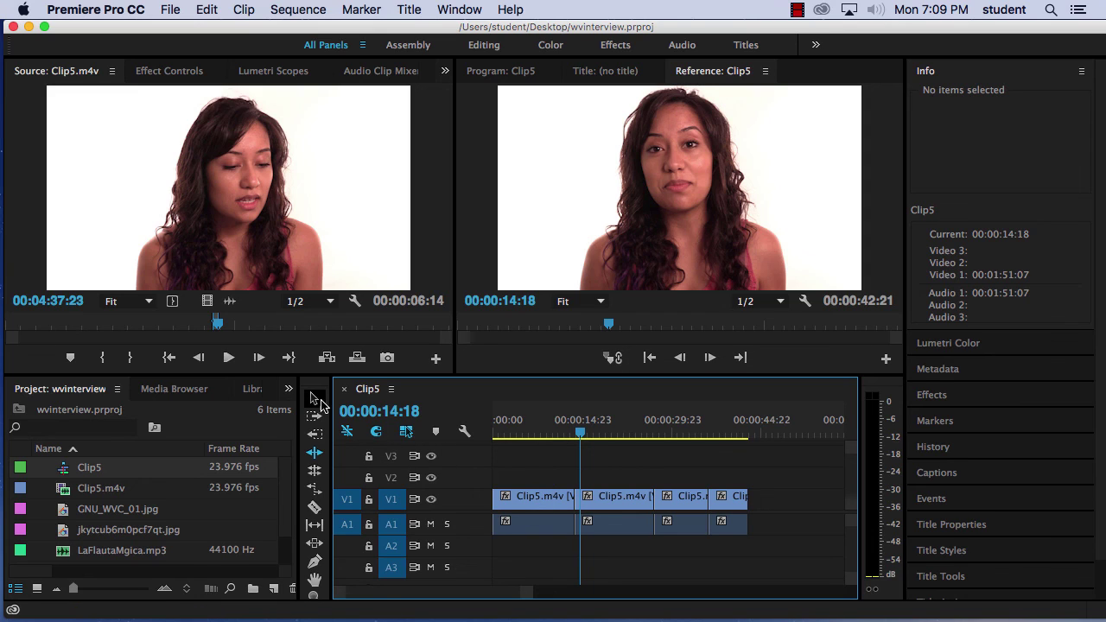
{"action": "left_click", "coordinate": [316, 400]}
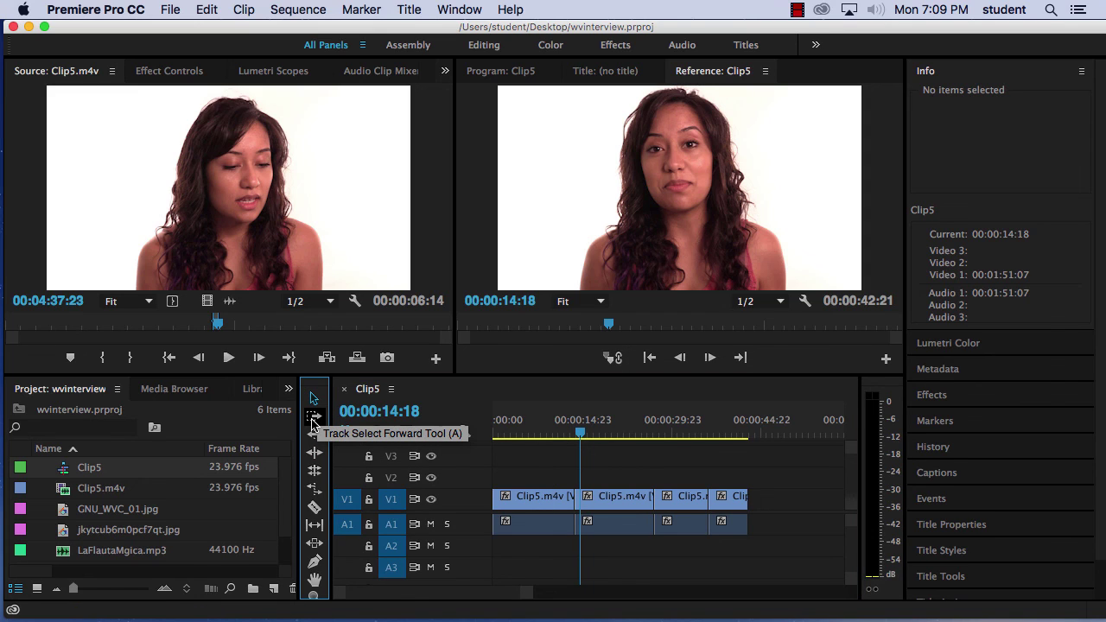
{"action": "left_click", "coordinate": [314, 423]}
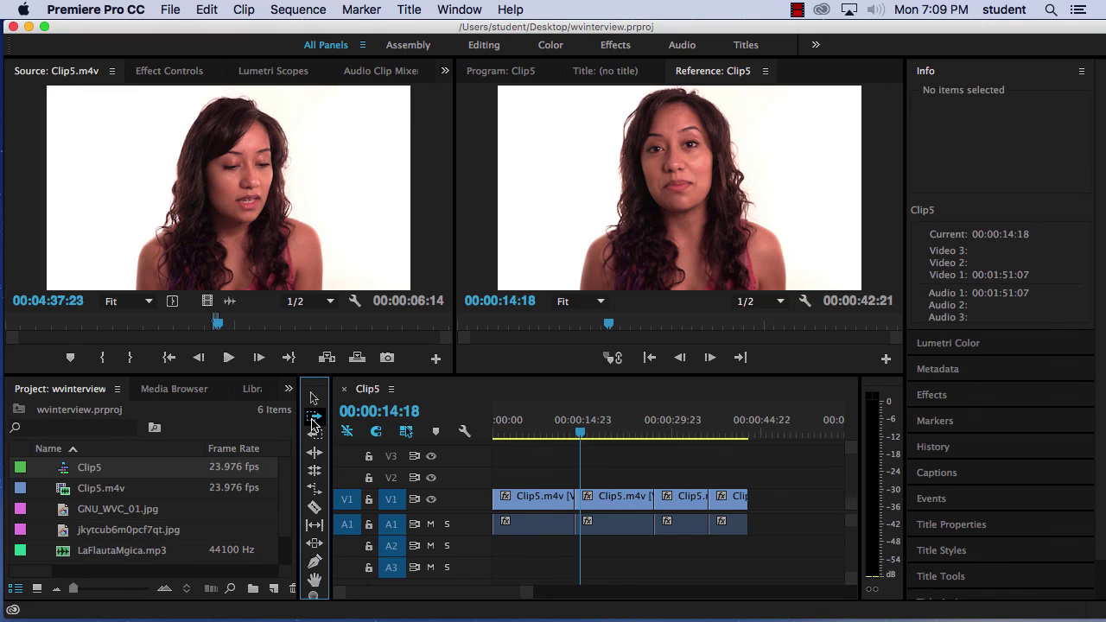
{"action": "left_click", "coordinate": [313, 418]}
{"action": "left_click", "coordinate": [522, 507]}
{"action": "left_click_drag", "start_coordinate": [522, 506], "coordinate": [560, 506]}
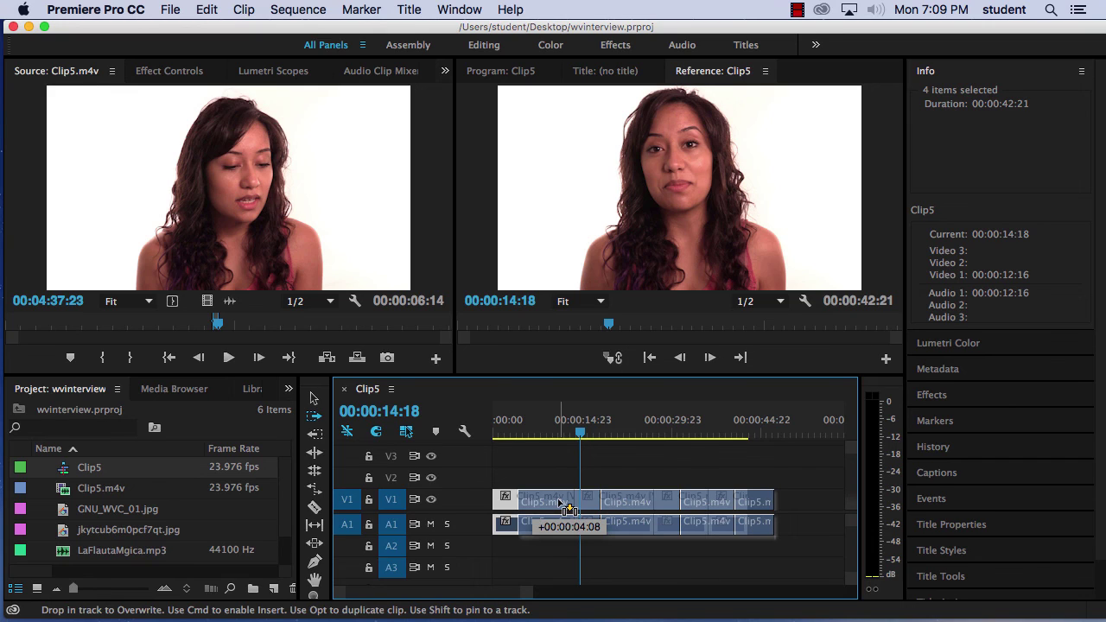
{"action": "left_click_drag", "start_coordinate": [559, 503], "coordinate": [558, 503]}
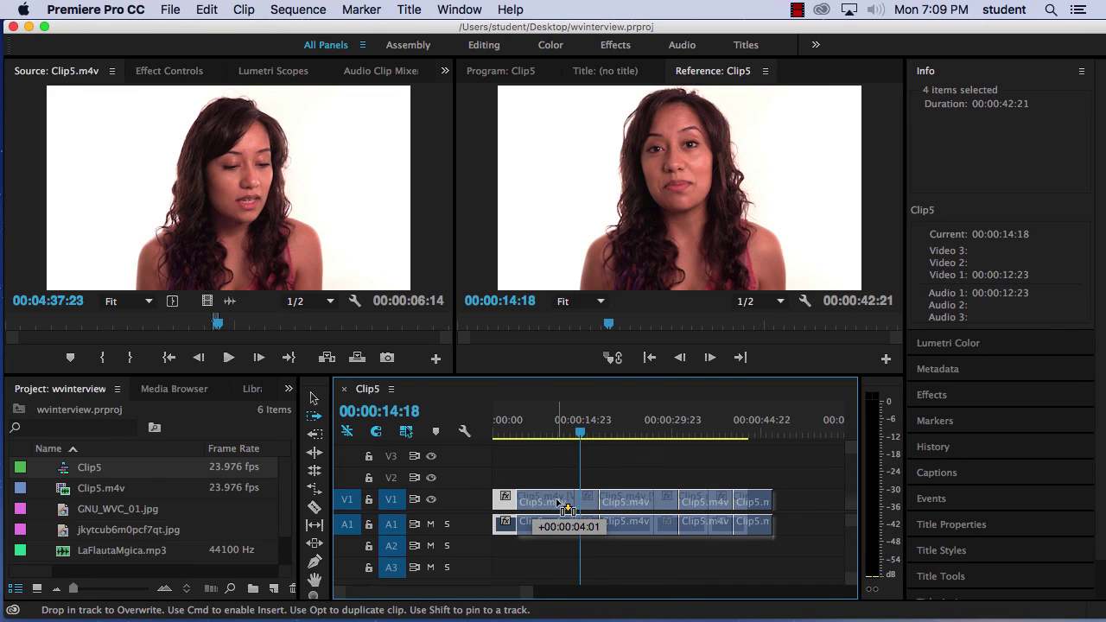
{"action": "left_click_drag", "start_coordinate": [557, 503], "coordinate": [550, 503]}
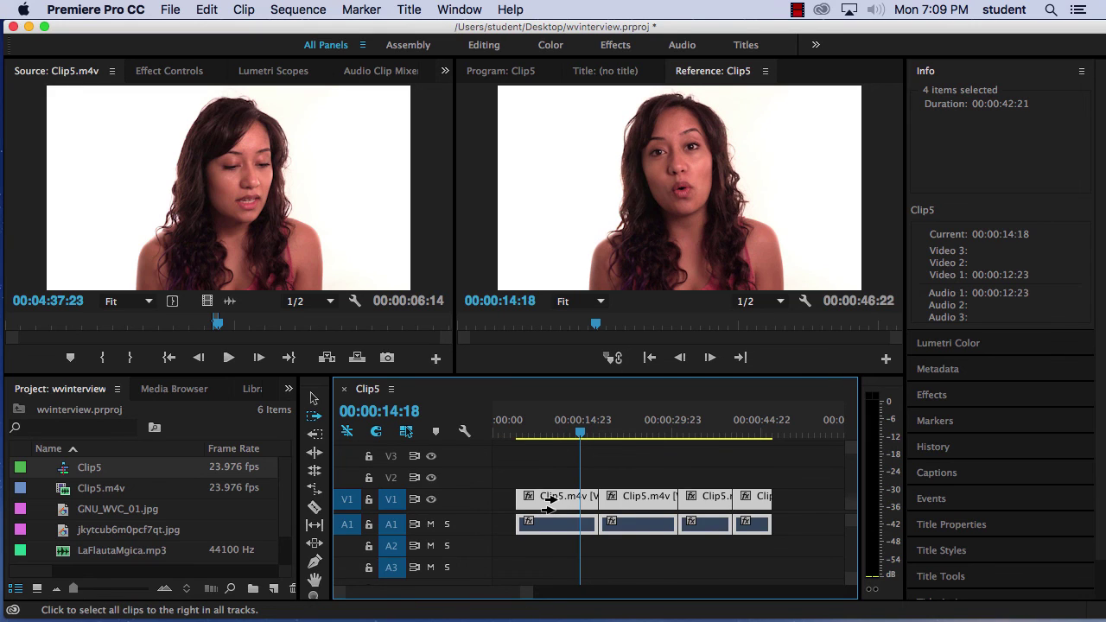
{"action": "left_click", "coordinate": [313, 401]}
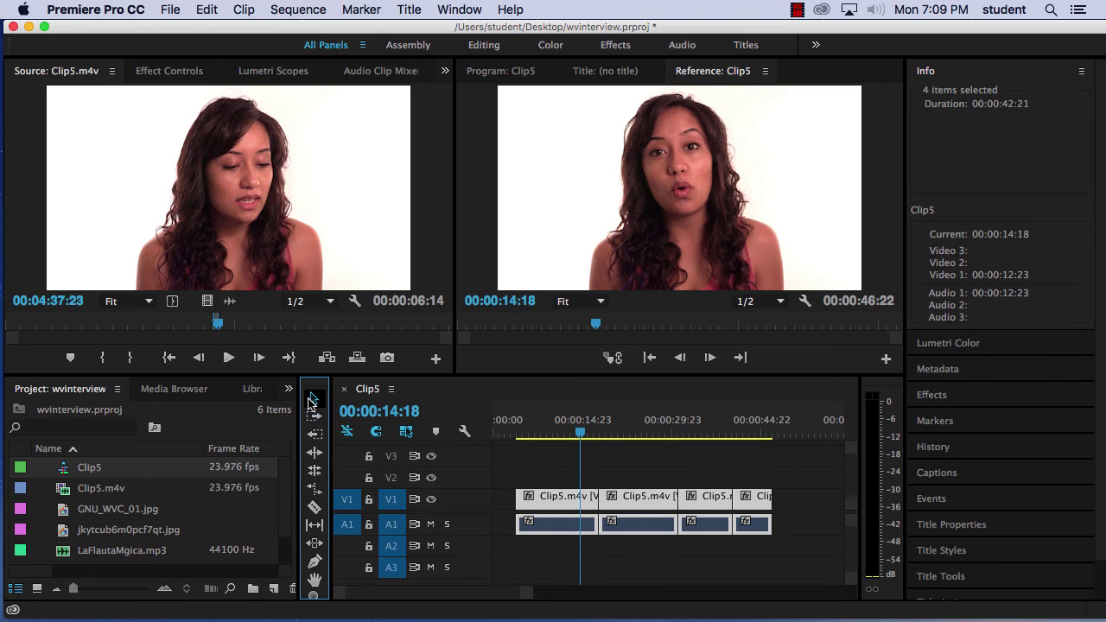
Try placing GNU_WVC_01.jpg at the start of V1 ahead of the interview clips, and undo the placement.
{"action": "left_click", "coordinate": [62, 511]}
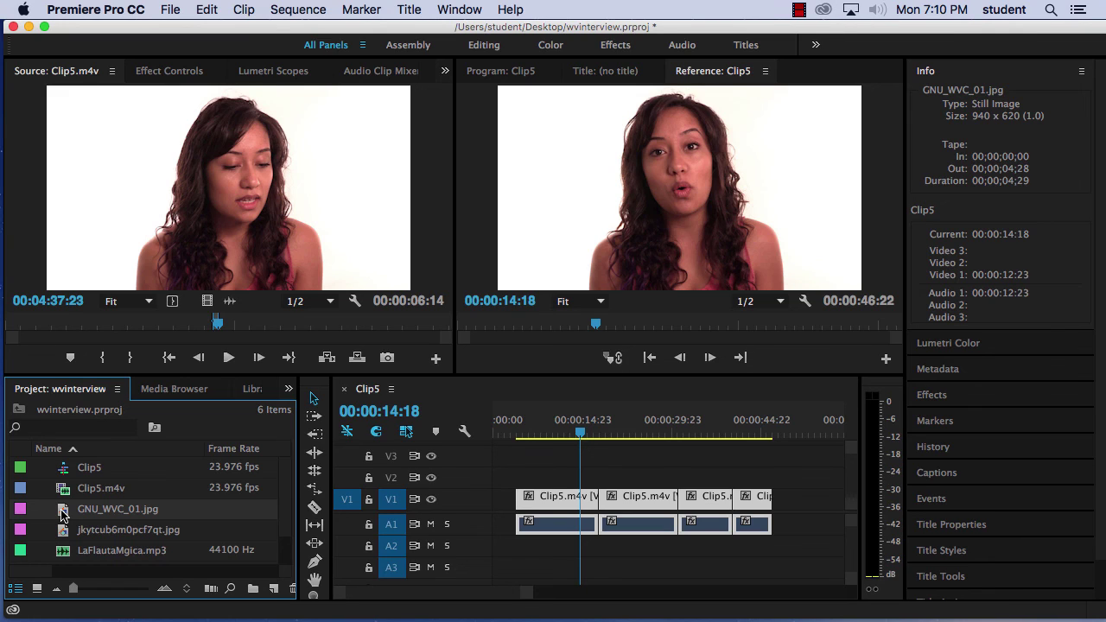
{"action": "left_click_drag", "start_coordinate": [62, 515], "coordinate": [481, 515]}
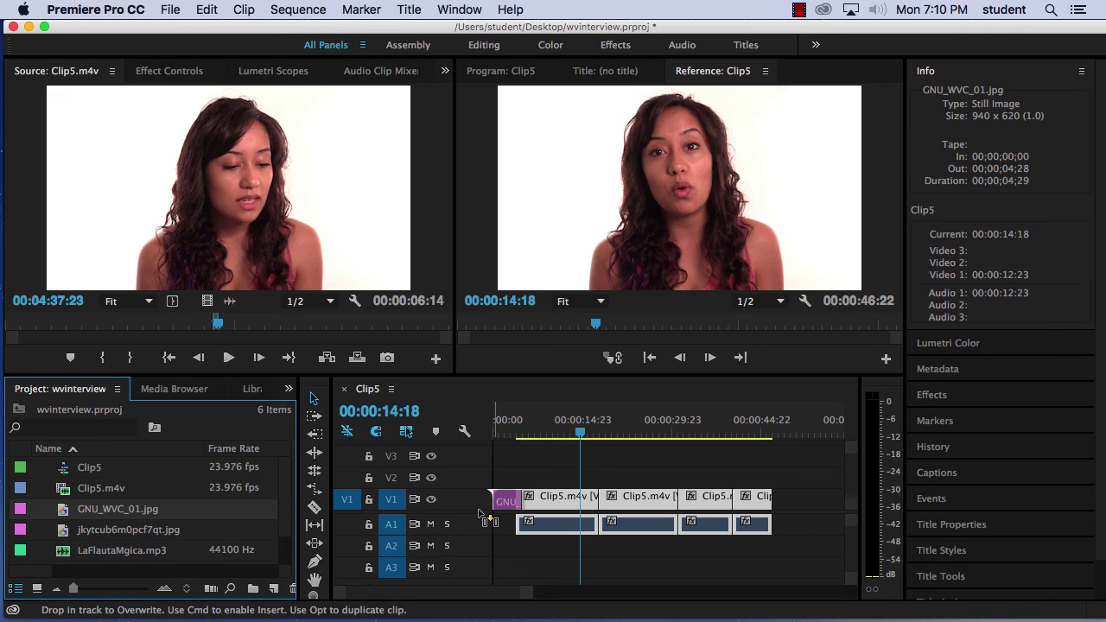
{"action": "left_click_drag", "start_coordinate": [481, 514], "coordinate": [479, 501]}
{"action": "left_click_drag", "start_coordinate": [481, 501], "coordinate": [481, 502]}
{"action": "left_click_drag", "start_coordinate": [482, 501], "coordinate": [481, 501]}
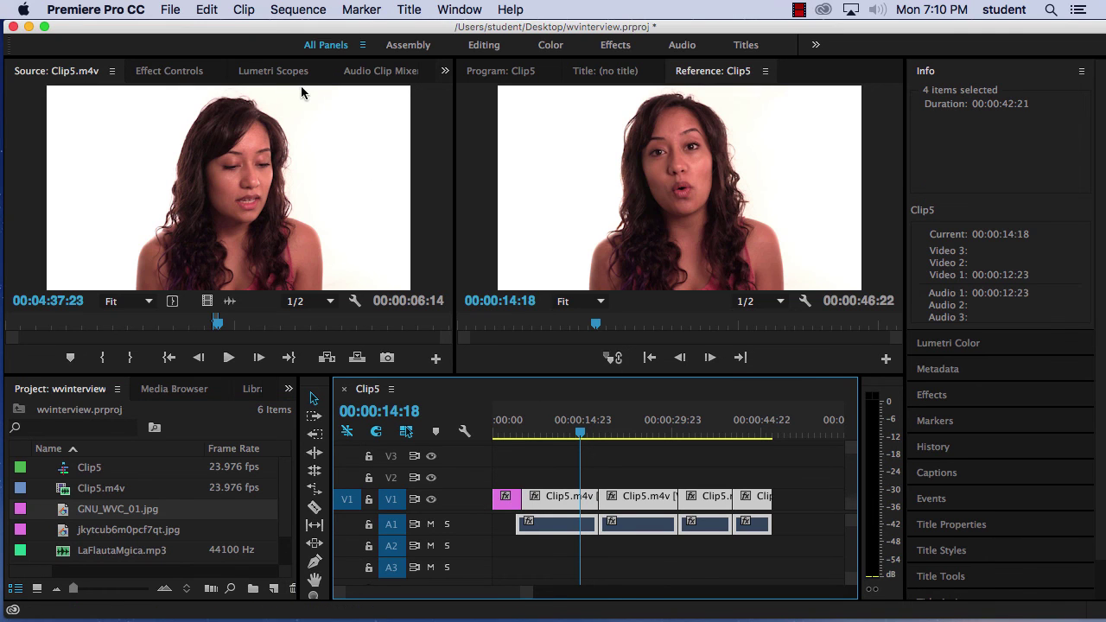
{"action": "left_click", "coordinate": [219, 10]}
{"action": "left_click", "coordinate": [214, 30]}
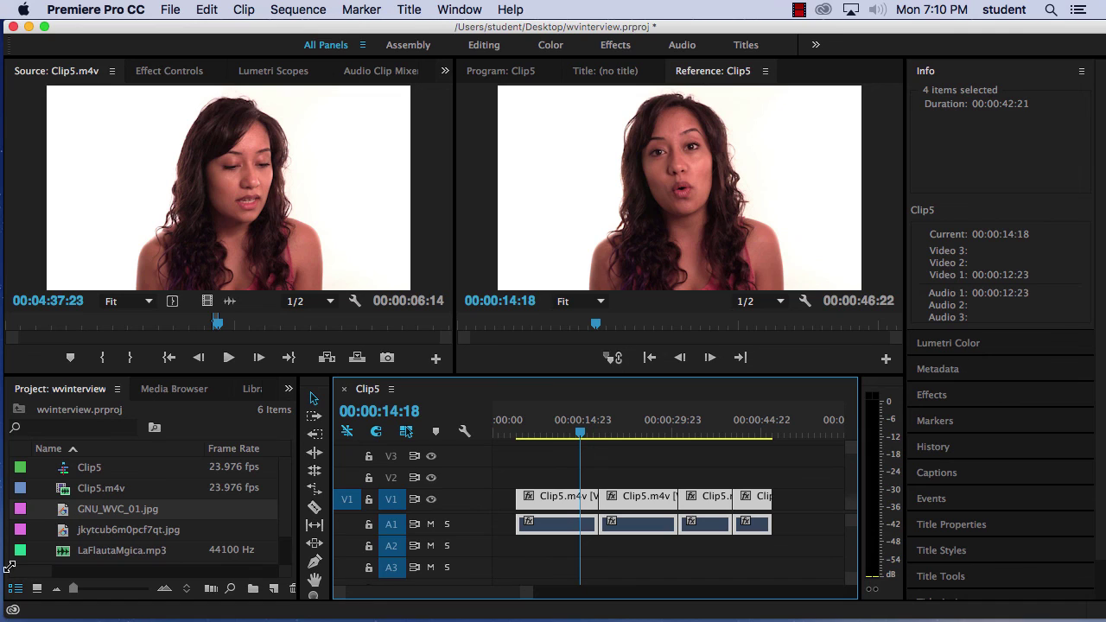
Place GNU_WVC_01.jpg at the start of track V2 and apply Scale to Frame Size to it.
{"action": "left_click_drag", "start_coordinate": [63, 512], "coordinate": [503, 490]}
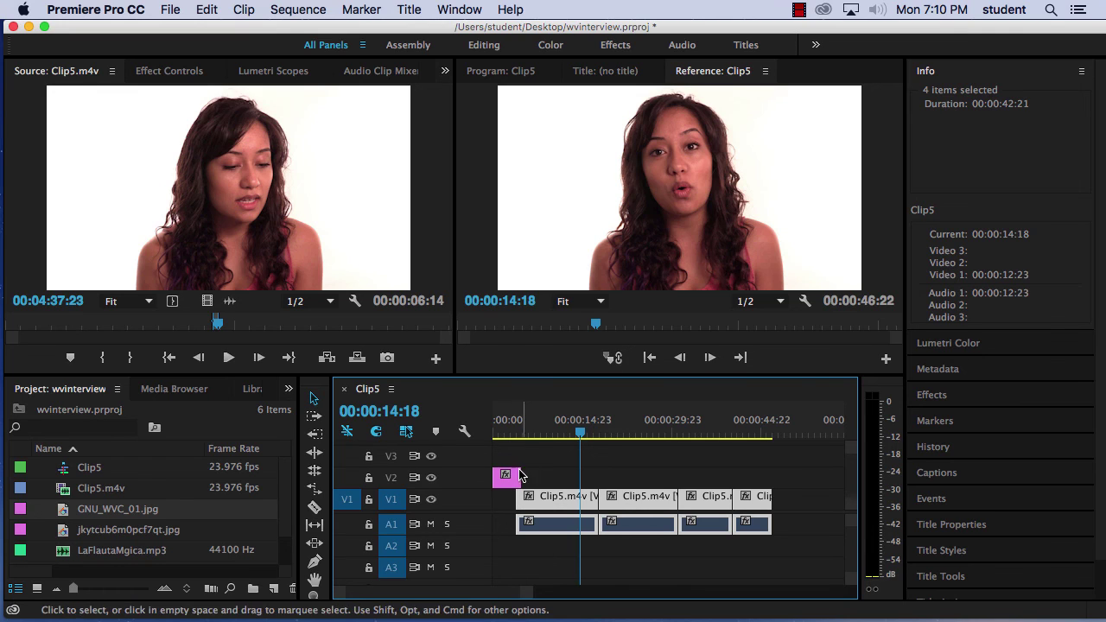
{"action": "left_click", "coordinate": [503, 424]}
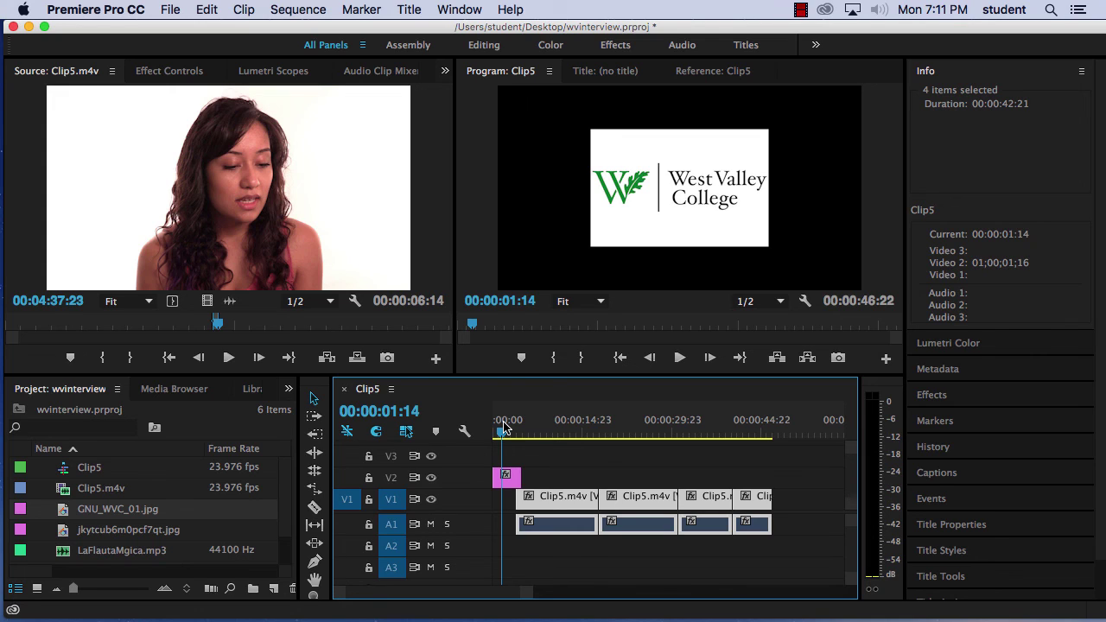
{"action": "left_click", "coordinate": [509, 481]}
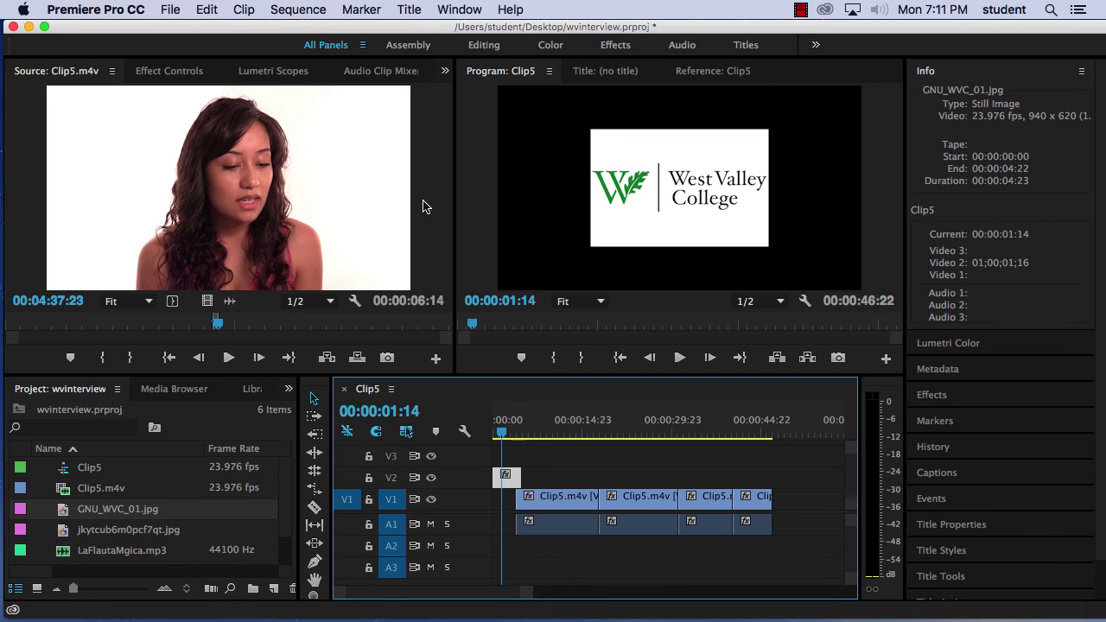
{"action": "left_click", "coordinate": [242, 10]}
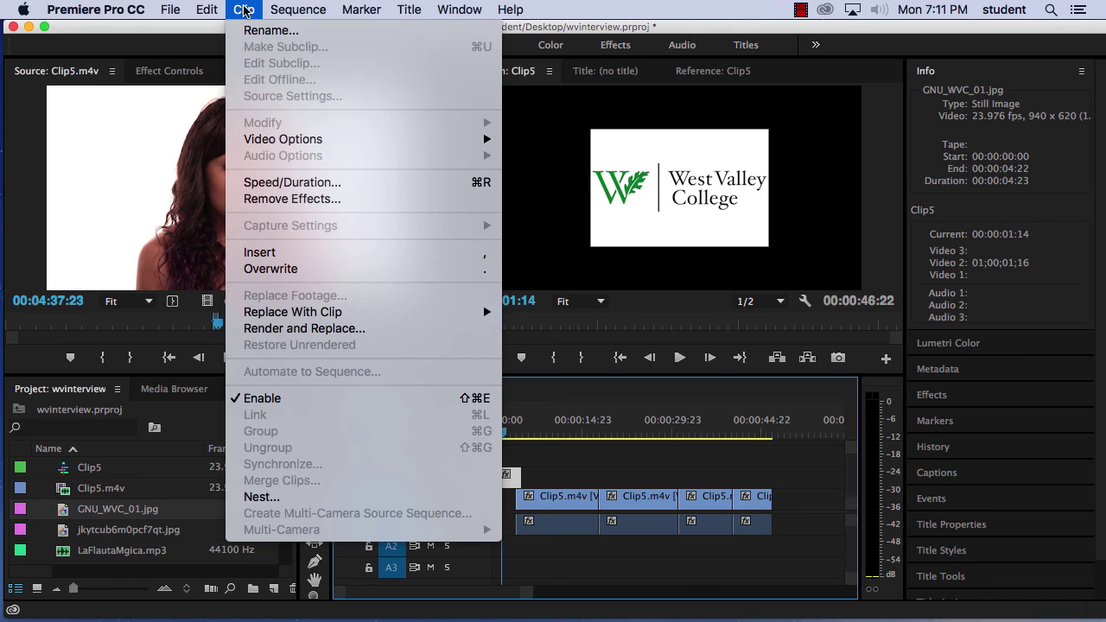
{"action": "mouse_move", "coordinate": [275, 138]}
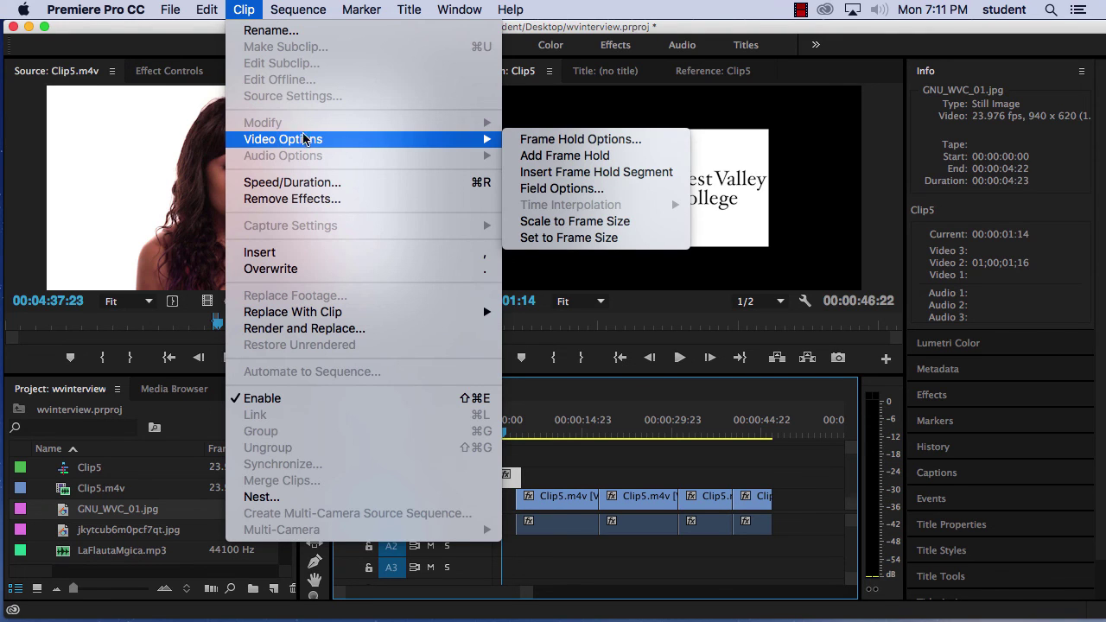
{"action": "left_click", "coordinate": [569, 221]}
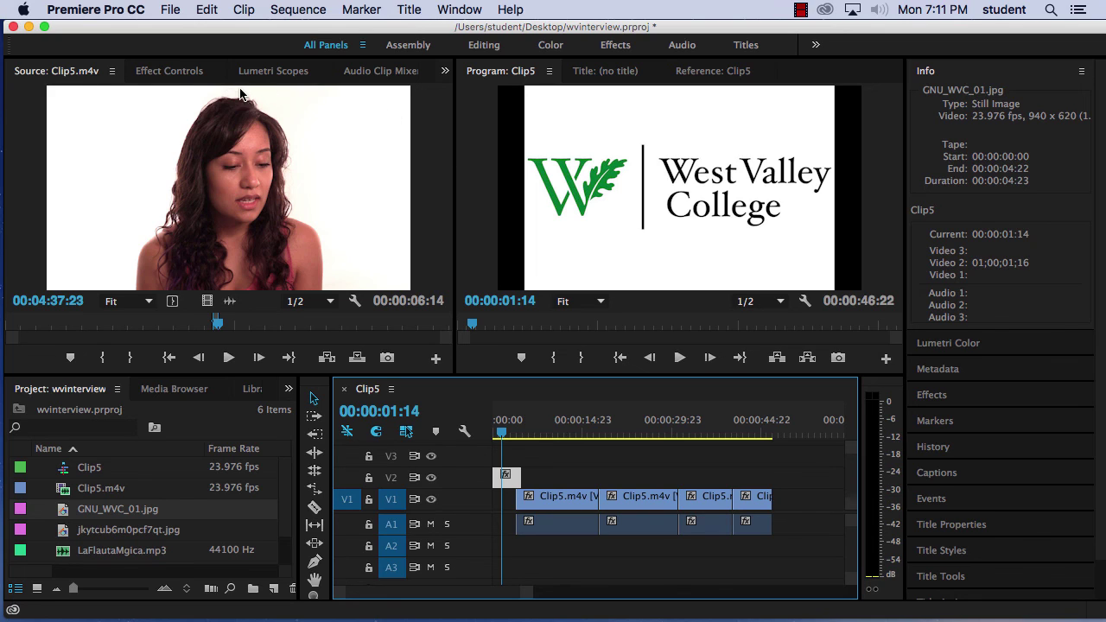
Increase the Motion Scale of GNU_WVC_01.jpg to about 119 so the image fills the frame width.
{"action": "left_click", "coordinate": [181, 72]}
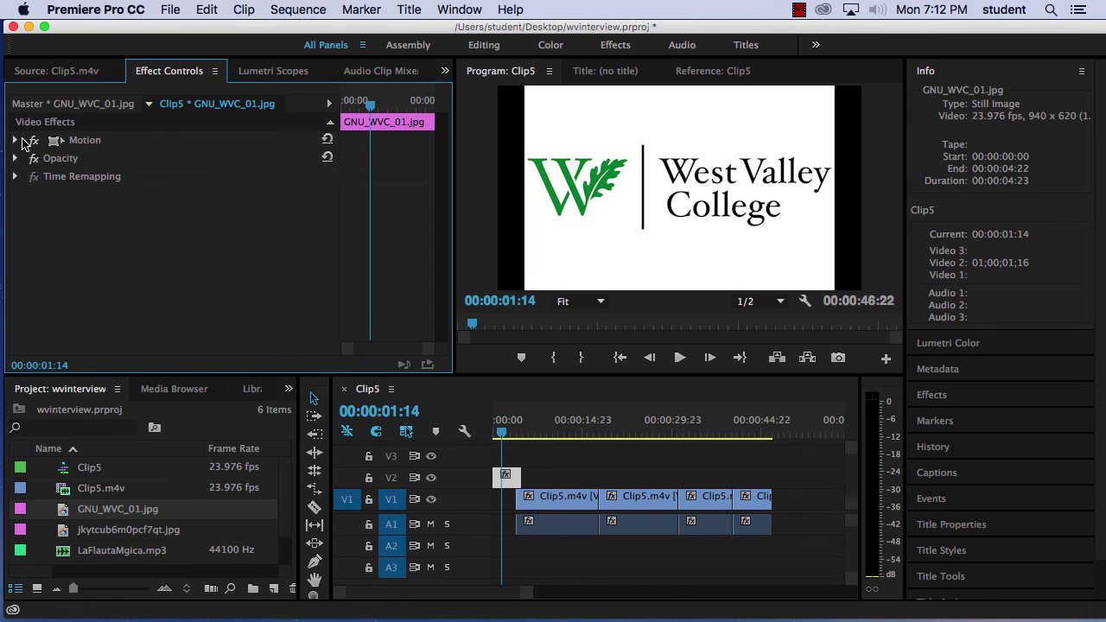
{"action": "left_click", "coordinate": [17, 141]}
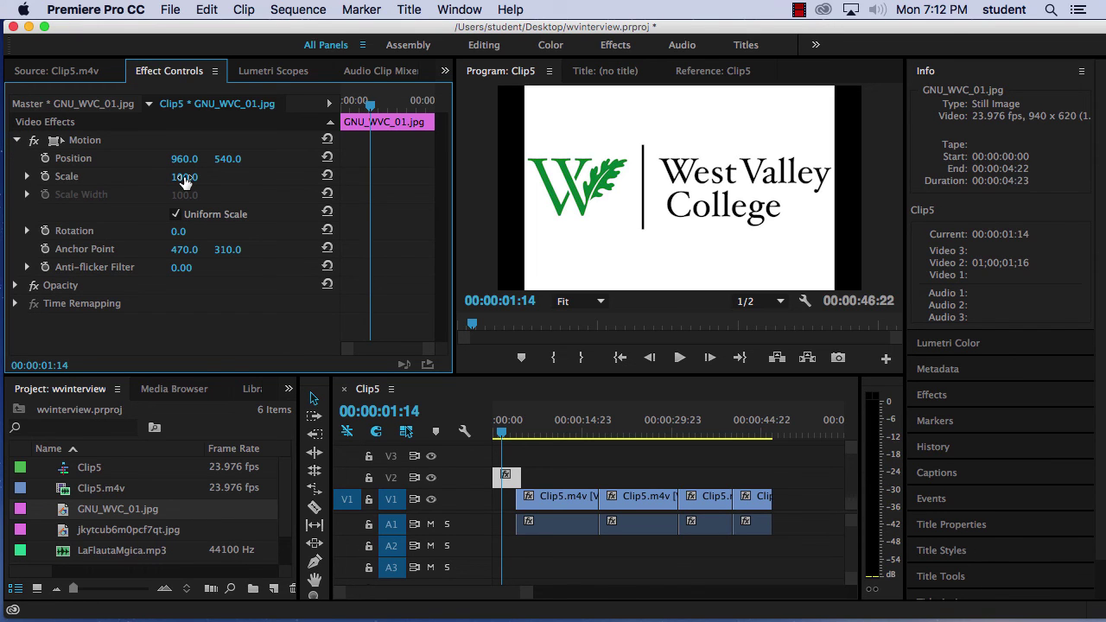
{"action": "left_click_drag", "start_coordinate": [184, 182], "coordinate": [190, 177]}
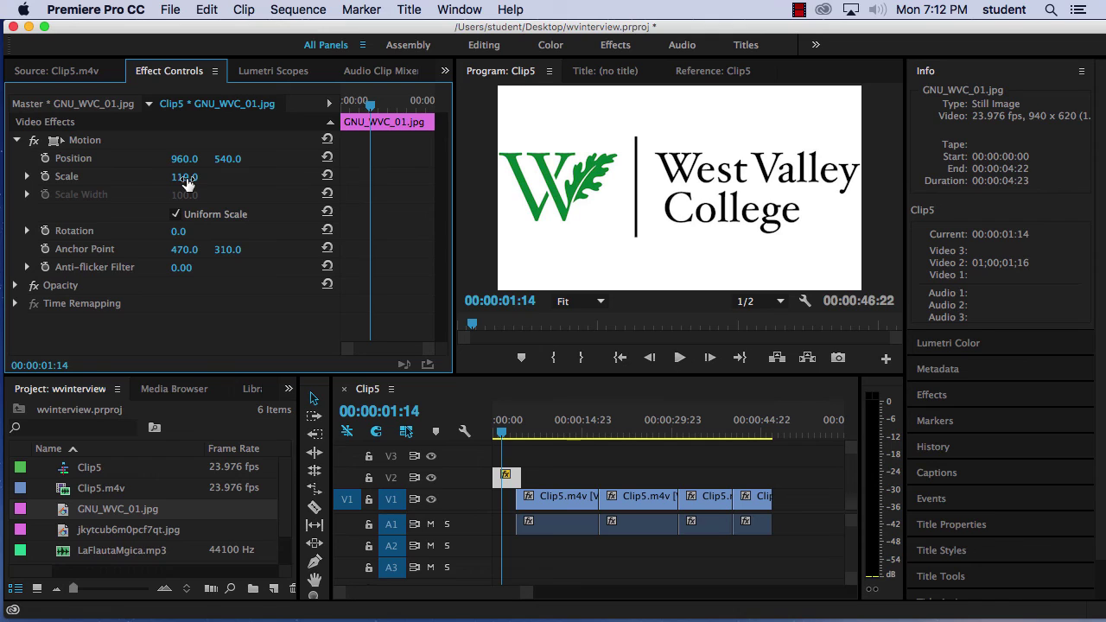
Trim the end of GNU_WVC_01.jpg on V2 to a duration of 00:00:04:01 so it meets the start of the first interview clip.
{"action": "left_click", "coordinate": [16, 140]}
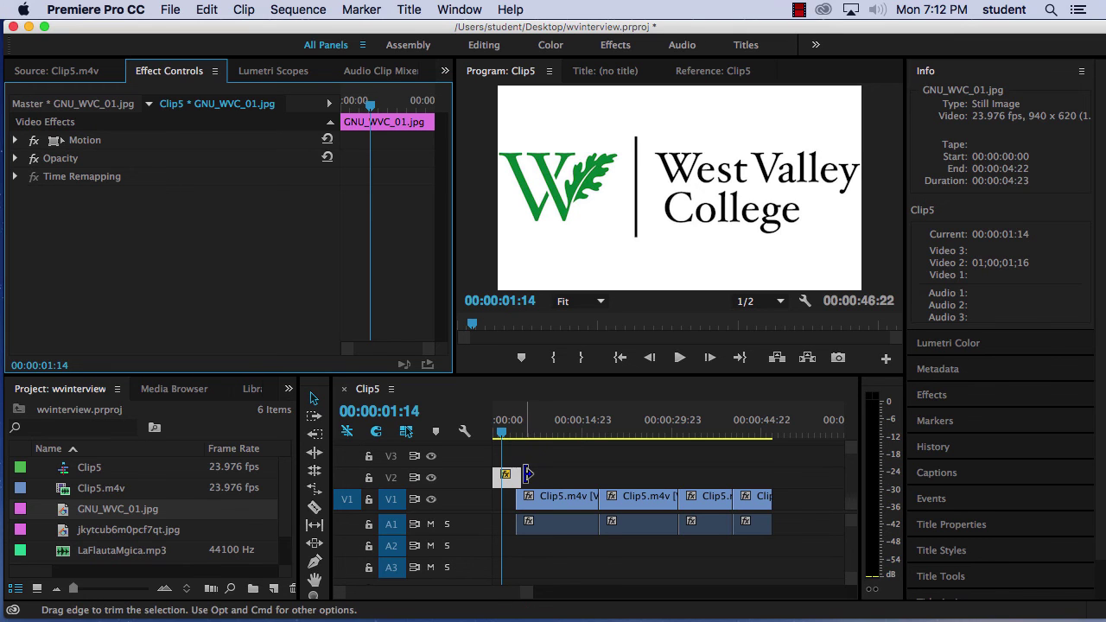
{"action": "left_click_drag", "start_coordinate": [525, 593], "coordinate": [491, 590]}
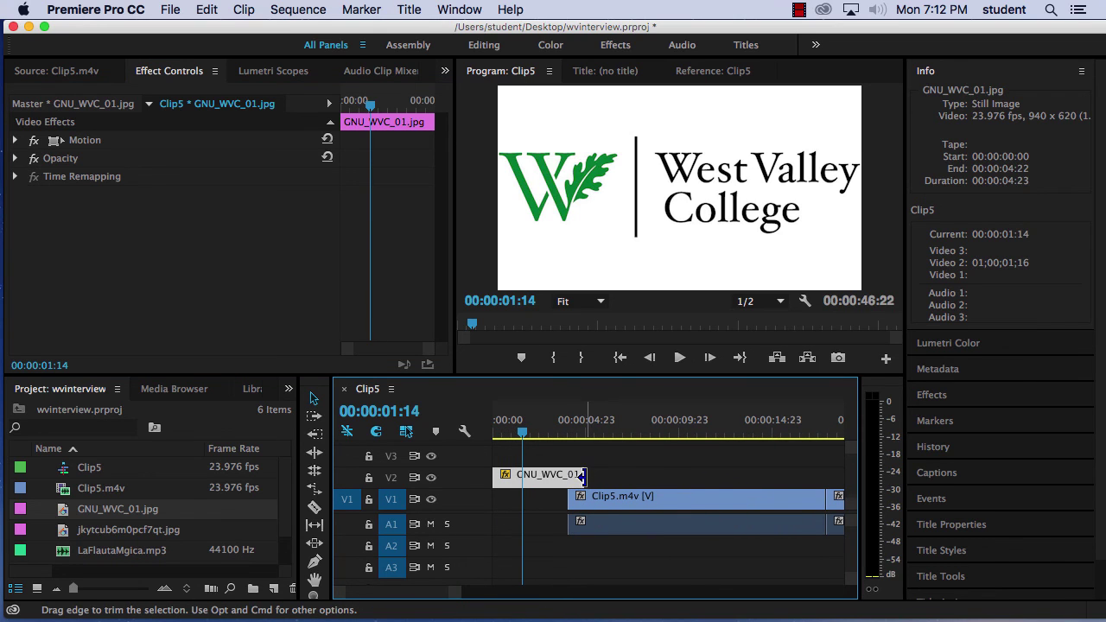
{"action": "left_click_drag", "start_coordinate": [583, 474], "coordinate": [567, 475]}
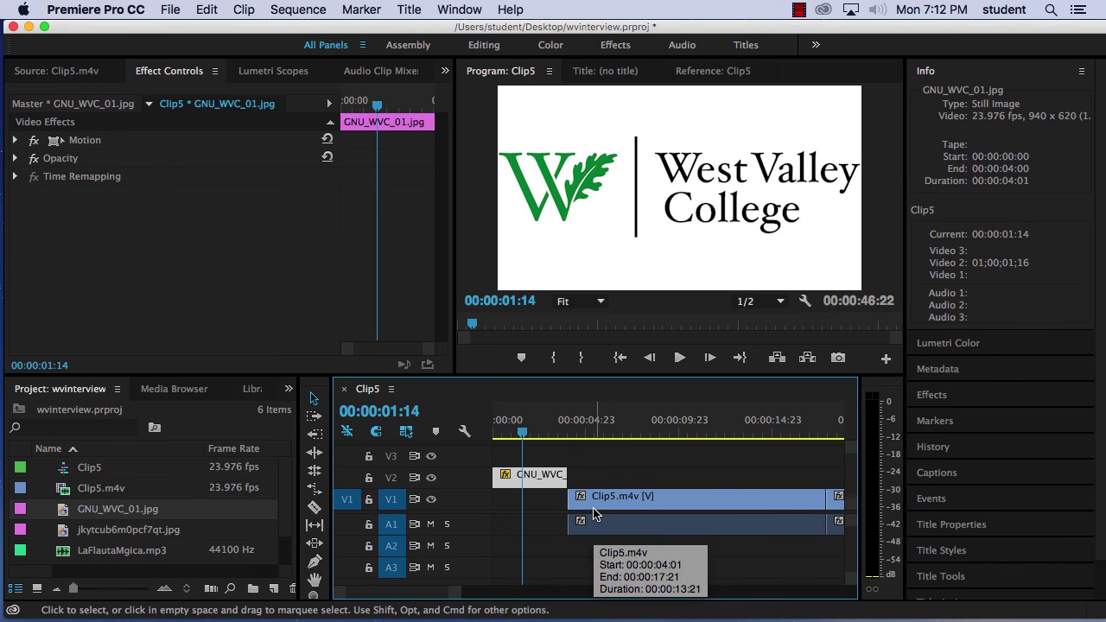
Play the opening from the sequence start and move GNU_WVC_01.jpg from V2 down to V1, directly before the first interview clip.
{"action": "left_click_drag", "start_coordinate": [521, 424], "coordinate": [482, 439]}
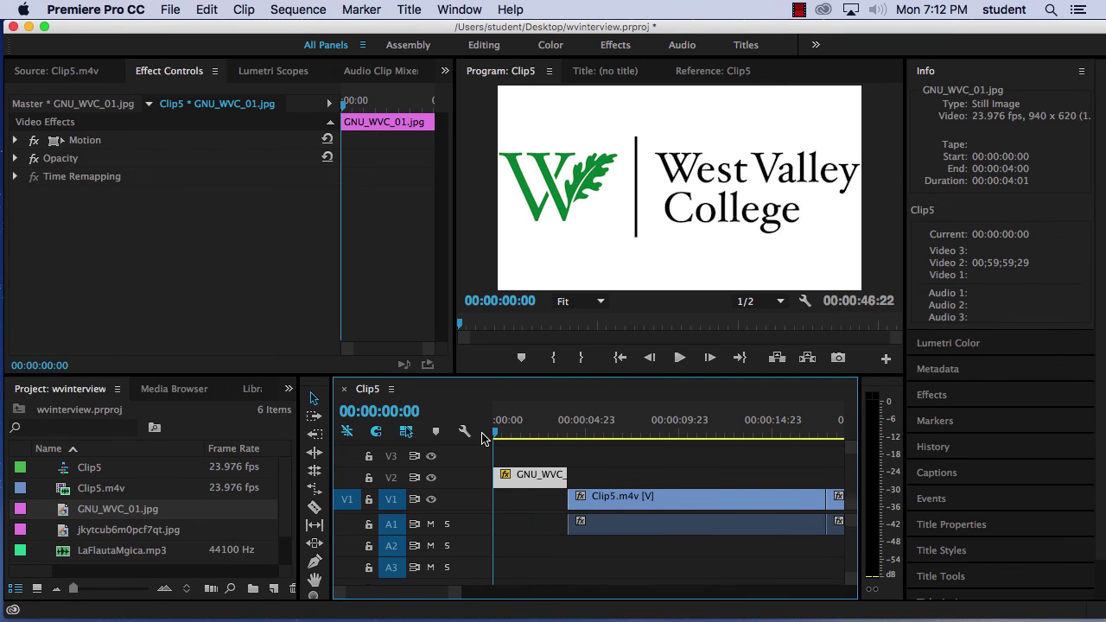
{"action": "key", "text": "space"}
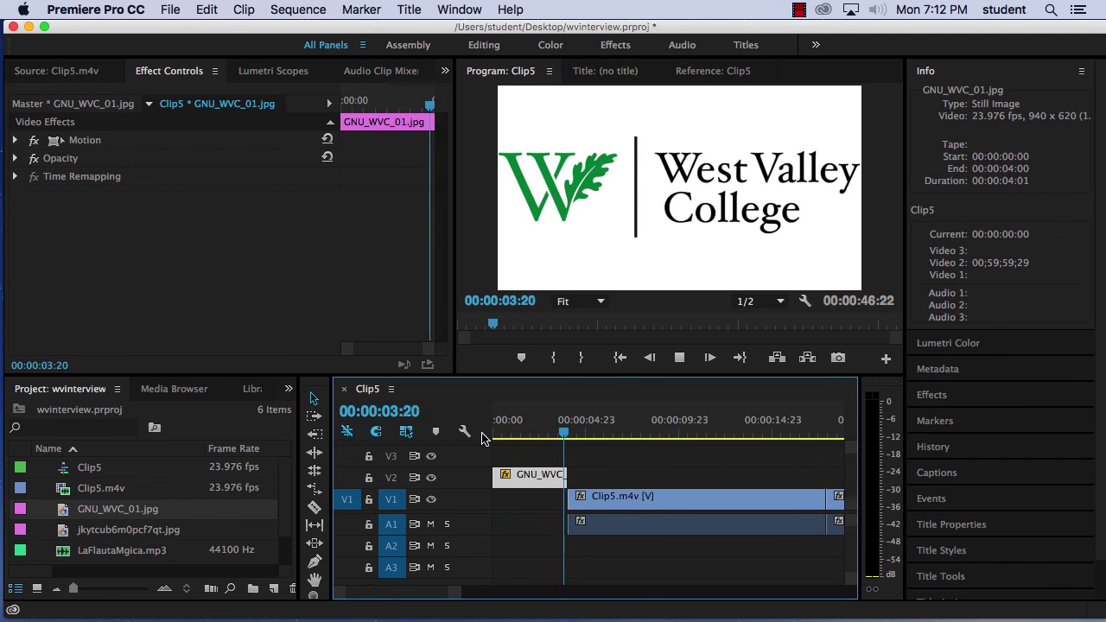
{"action": "key", "text": "space"}
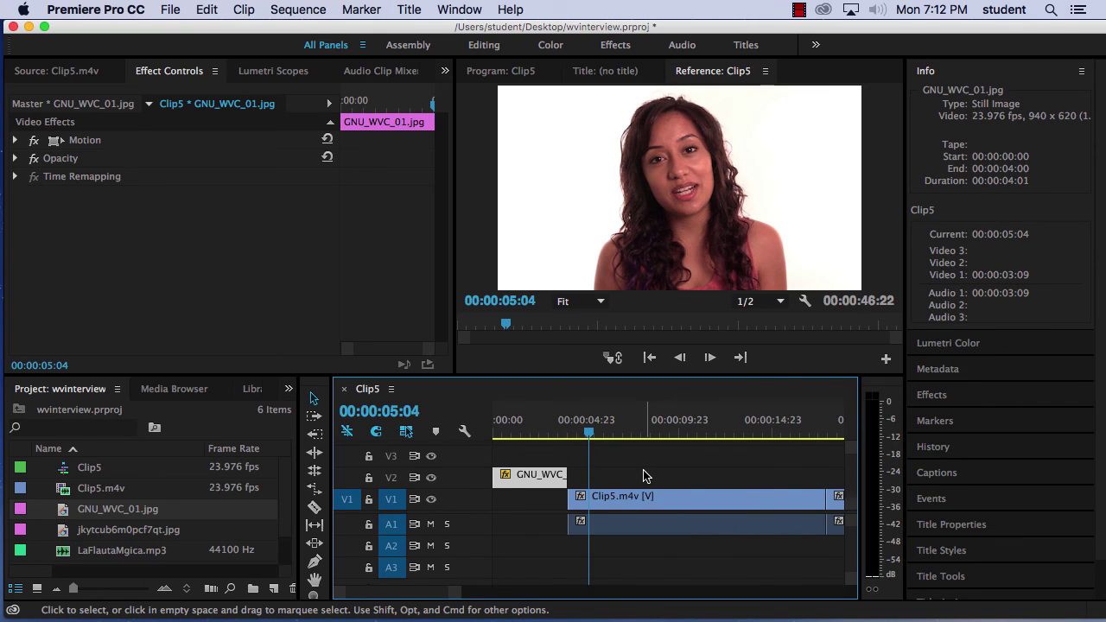
{"action": "left_click_drag", "start_coordinate": [521, 475], "coordinate": [530, 495]}
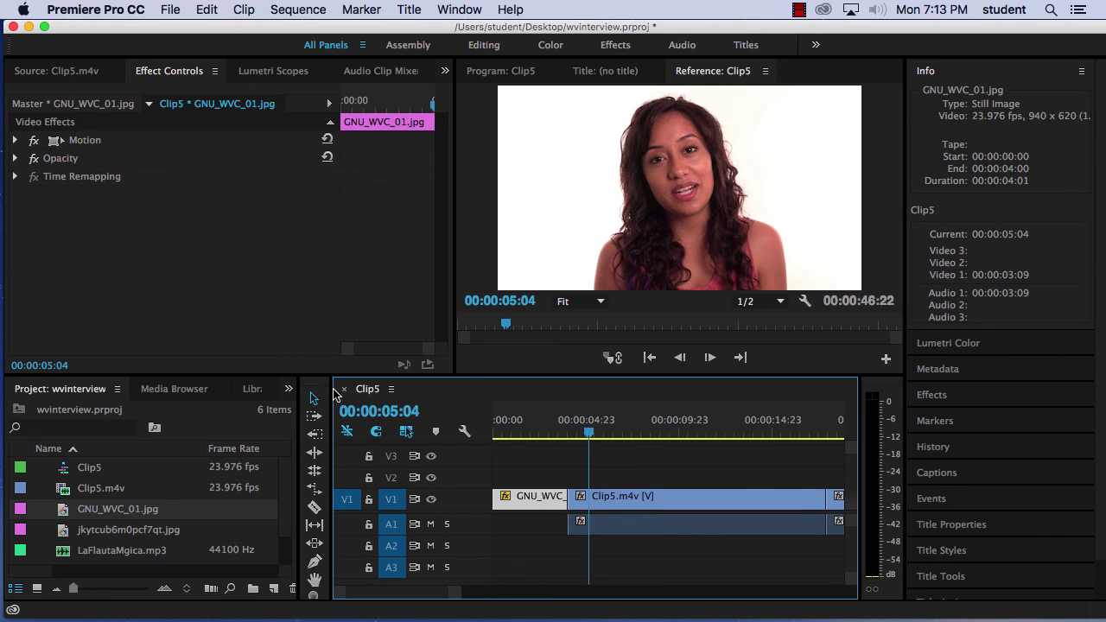
Place LaFlautaMgica.mp3 at the start of audio track A2 and play the sequence from the beginning with the music.
{"action": "left_click", "coordinate": [67, 552]}
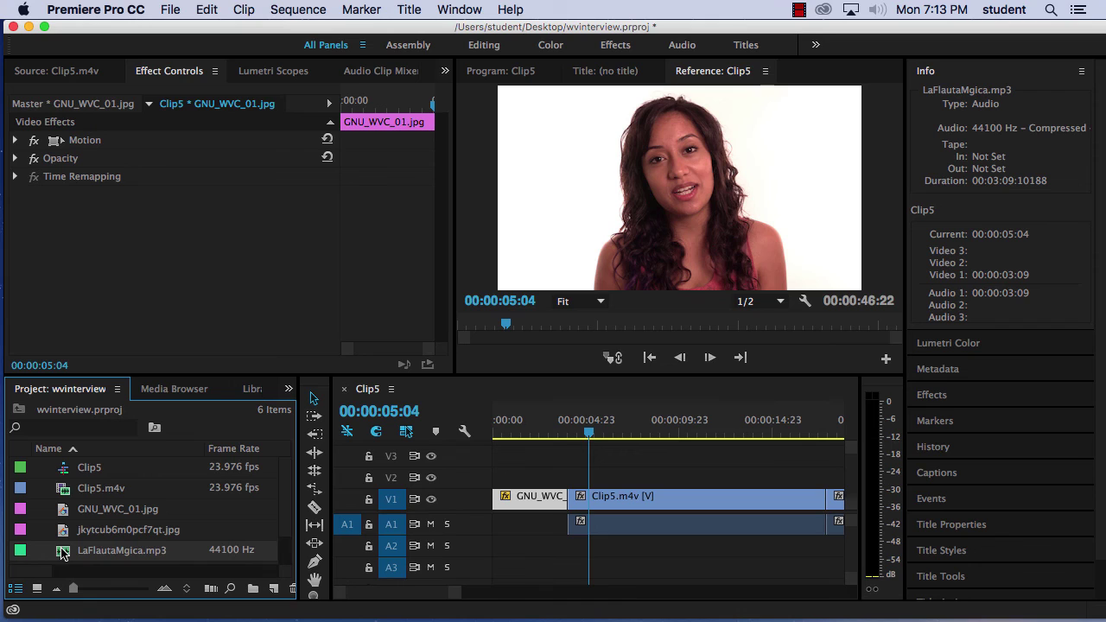
{"action": "left_click_drag", "start_coordinate": [62, 554], "coordinate": [489, 555]}
{"action": "left_click_drag", "start_coordinate": [596, 433], "coordinate": [481, 429]}
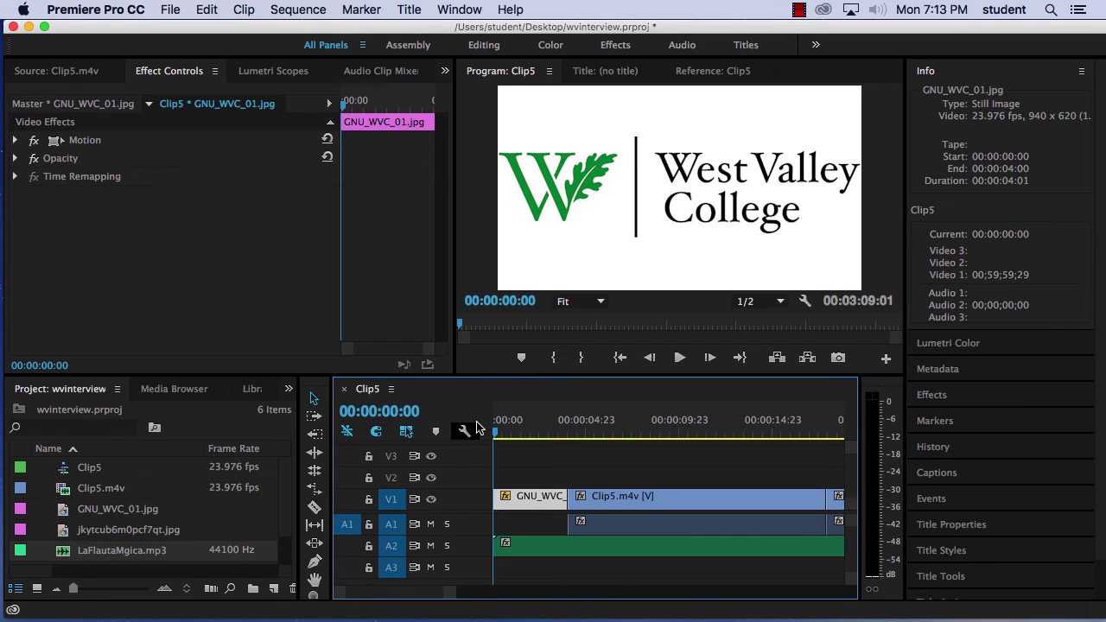
{"action": "key", "text": "space"}
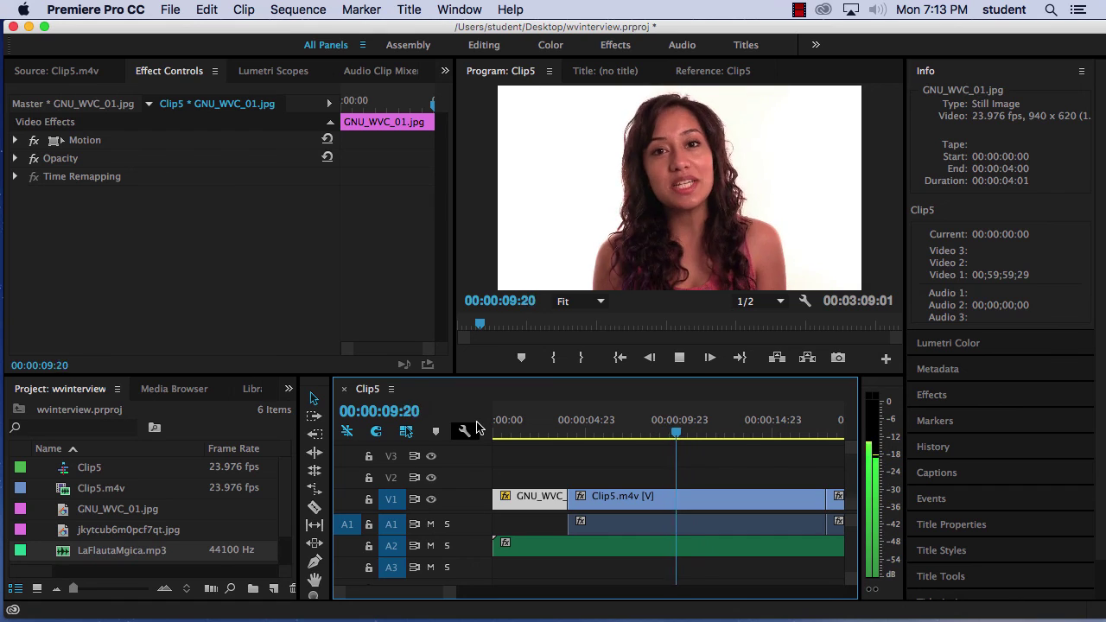
{"action": "key", "text": "space"}
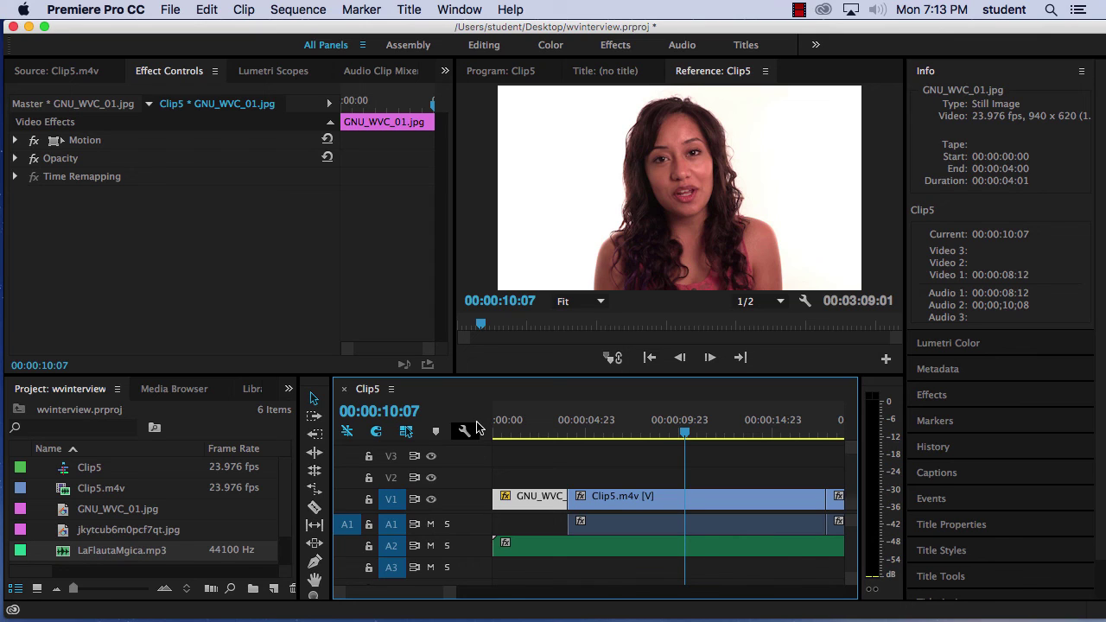
Show the Volume effect settings of the LaFlautaMgica.mp3 clip on A2.
{"action": "left_click", "coordinate": [548, 550]}
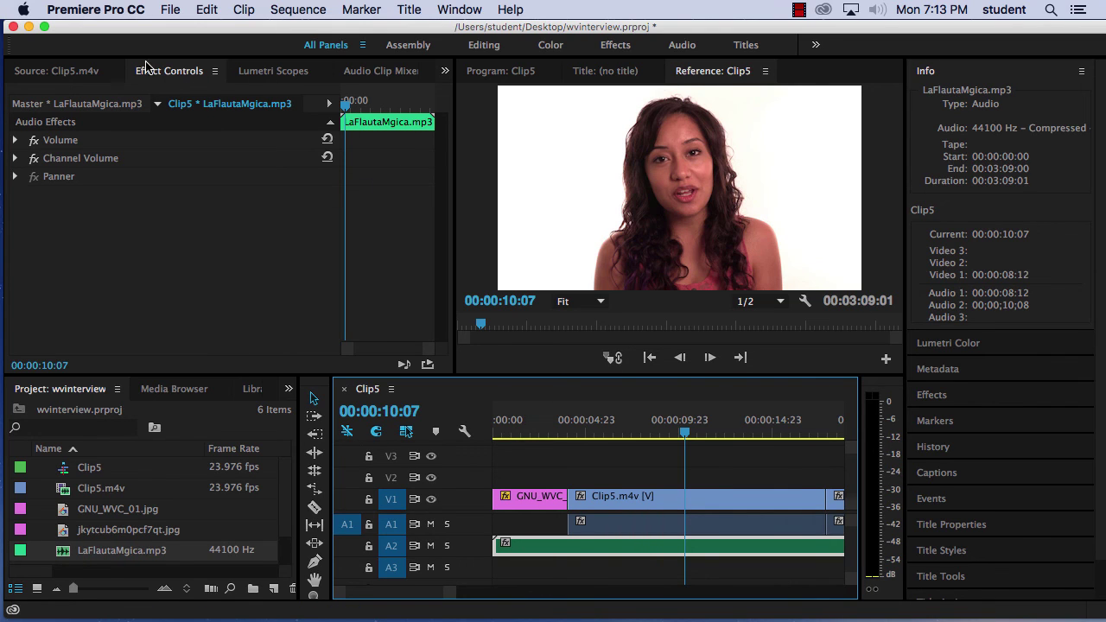
{"action": "left_click", "coordinate": [474, 9]}
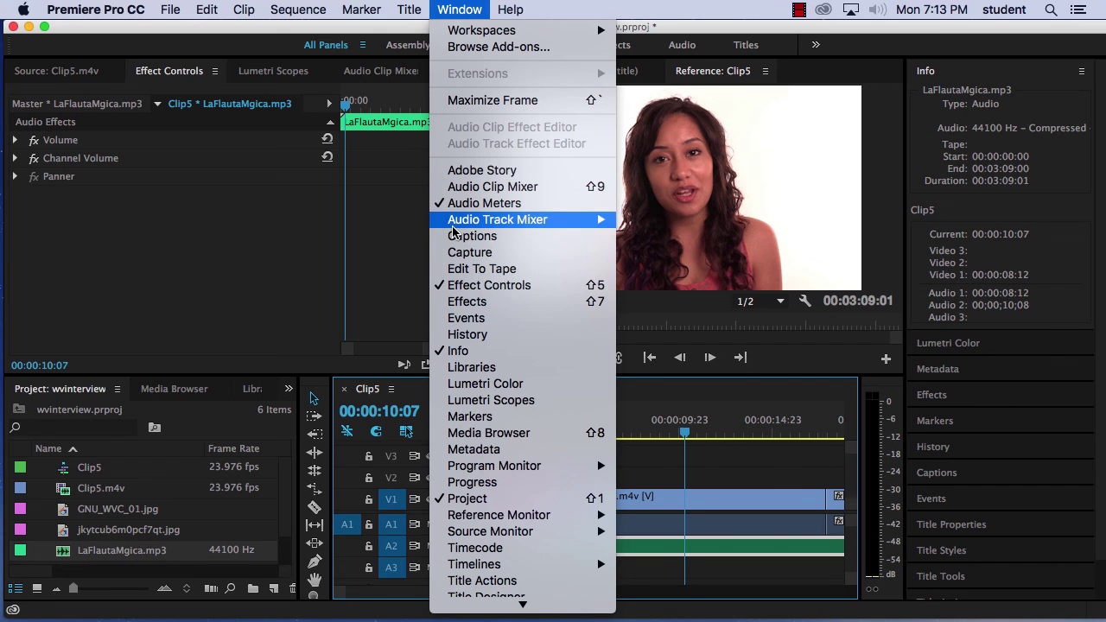
{"action": "left_click", "coordinate": [475, 288]}
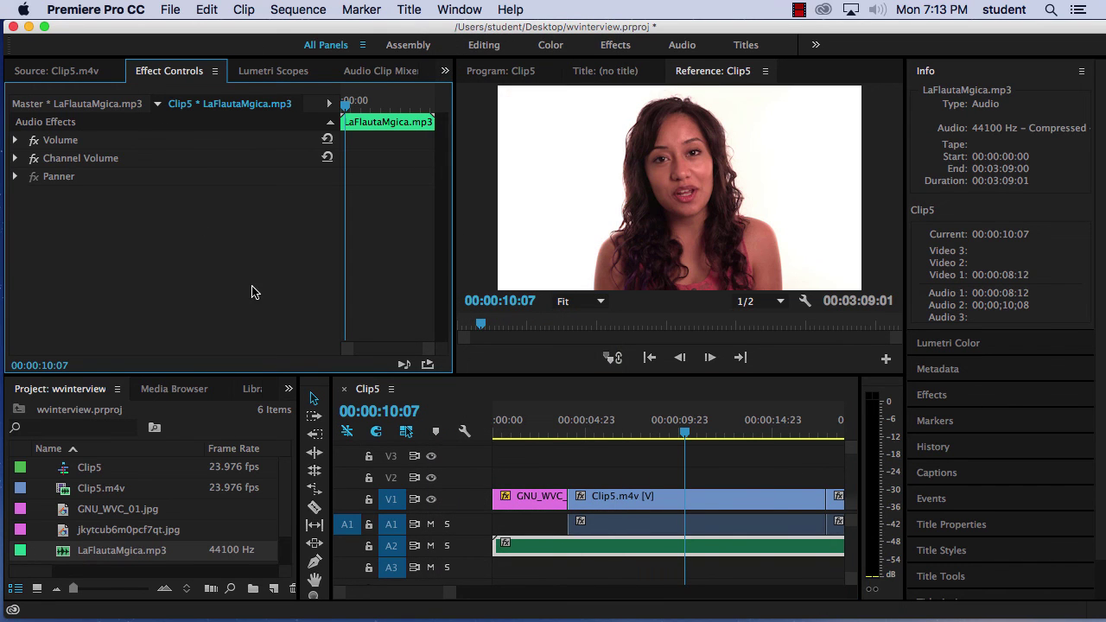
{"action": "left_click", "coordinate": [15, 141]}
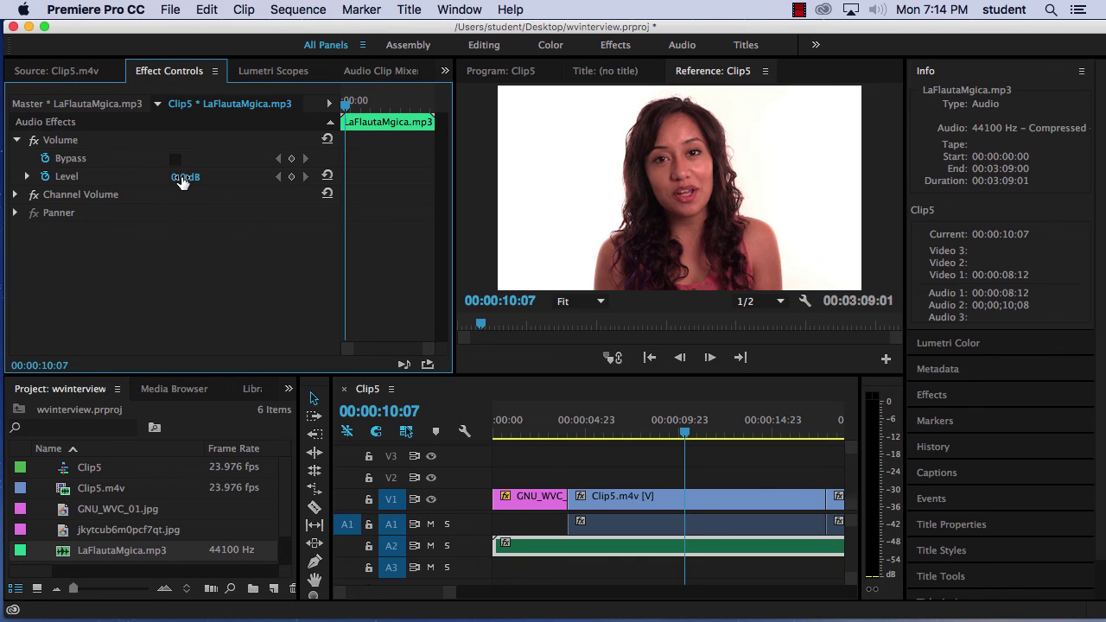
Try lowering the music clip's volume Level to about -14.4 dB at 00:00:10:07 and listen to the opening from the start.
{"action": "left_click_drag", "start_coordinate": [180, 178], "coordinate": [197, 178]}
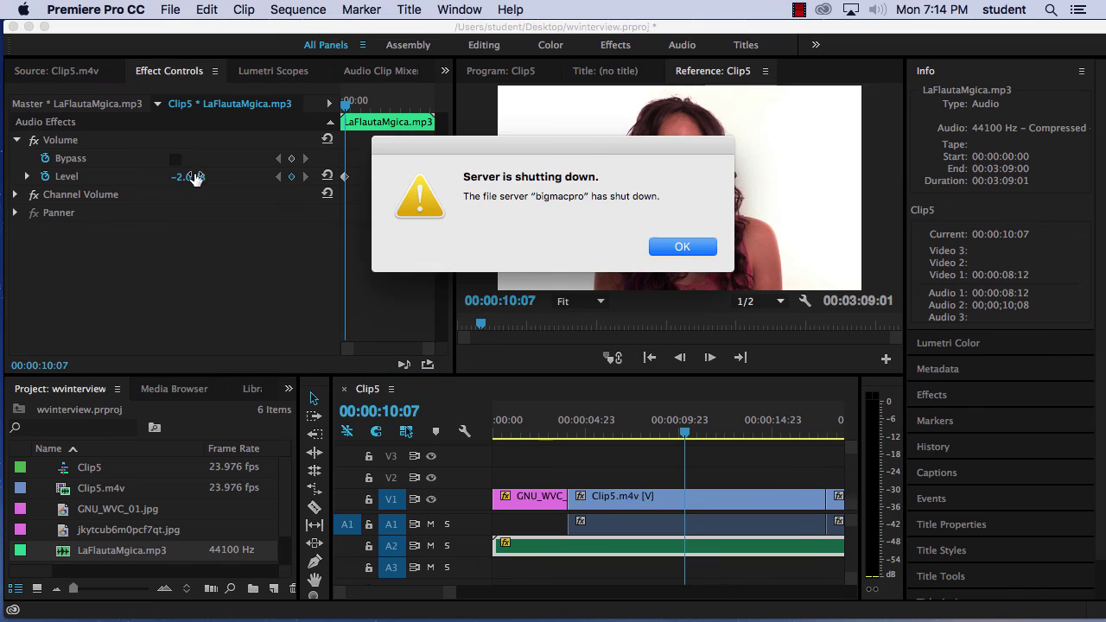
{"action": "left_click", "coordinate": [690, 248]}
{"action": "left_click_drag", "start_coordinate": [193, 179], "coordinate": [168, 178]}
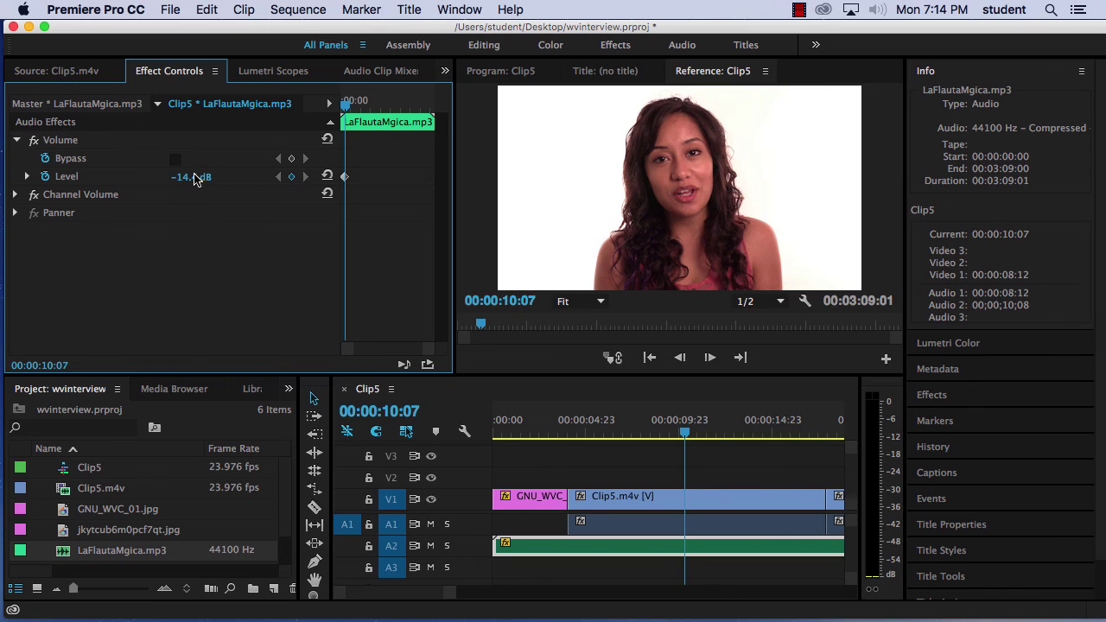
{"action": "left_click_drag", "start_coordinate": [685, 432], "coordinate": [467, 424]}
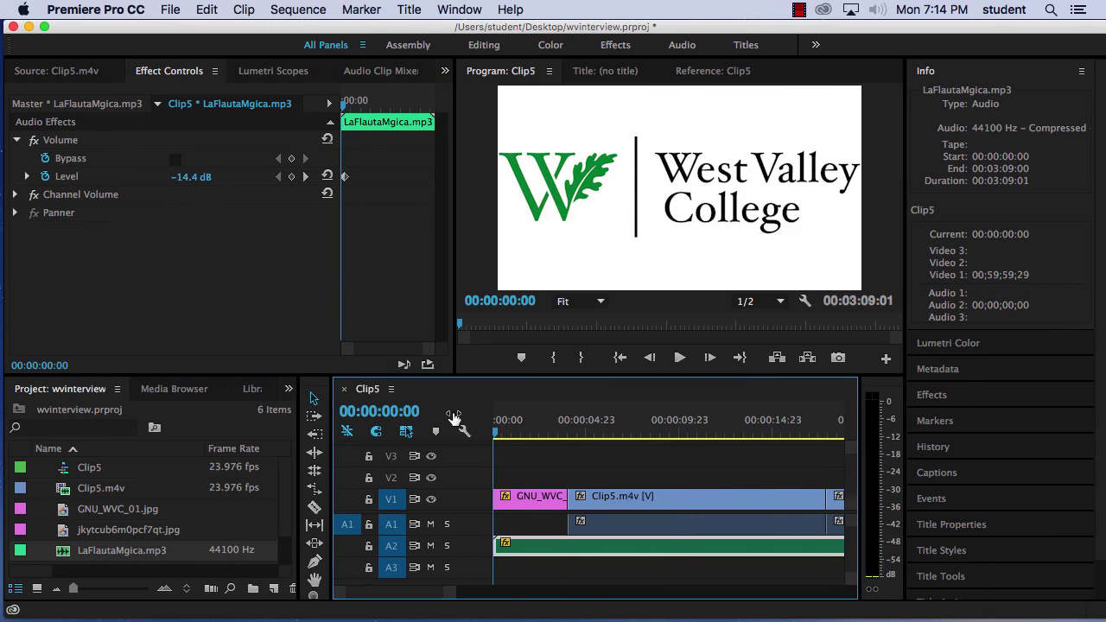
{"action": "key", "text": "space"}
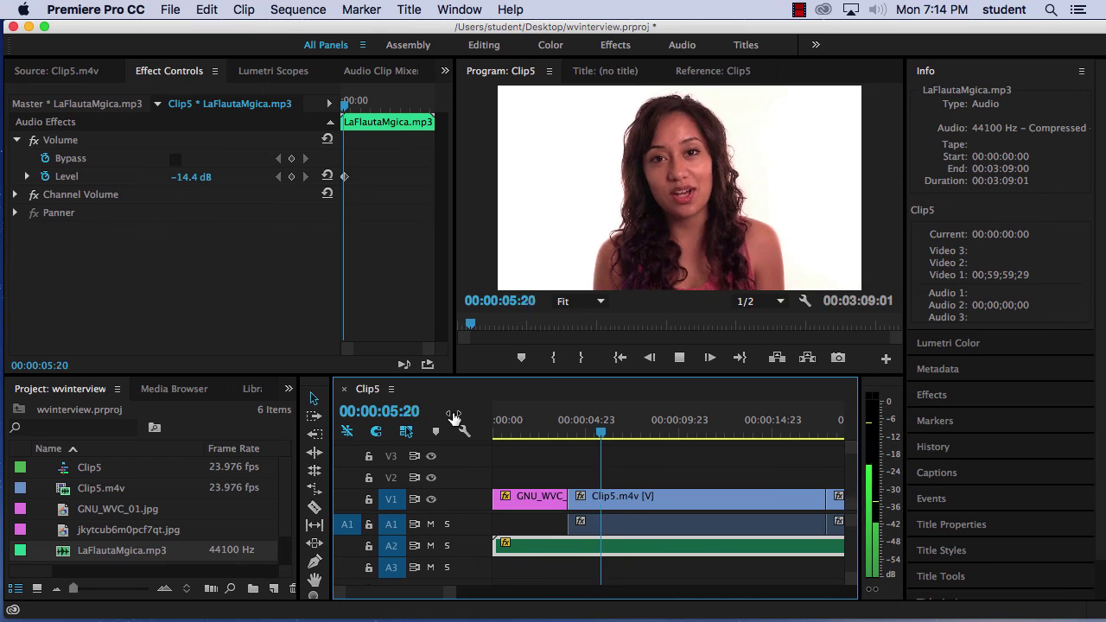
{"action": "key", "text": "space"}
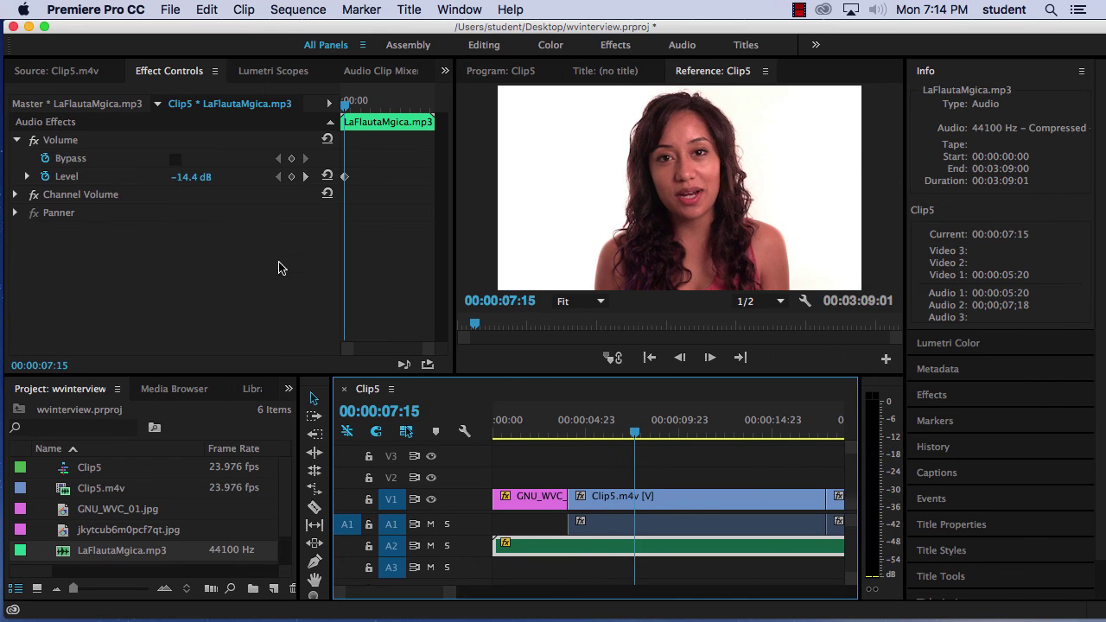
Try setting the music's volume Level to -20.0 dB at 00:00:07:15 and listen to the mix around the second interview clip.
{"action": "mouse_move", "coordinate": [191, 176]}
{"action": "left_mouse_down"}
{"action": "mouse_move", "coordinate": [181, 176]}
{"action": "mouse_move", "coordinate": [198, 185]}
{"action": "left_mouse_up"}
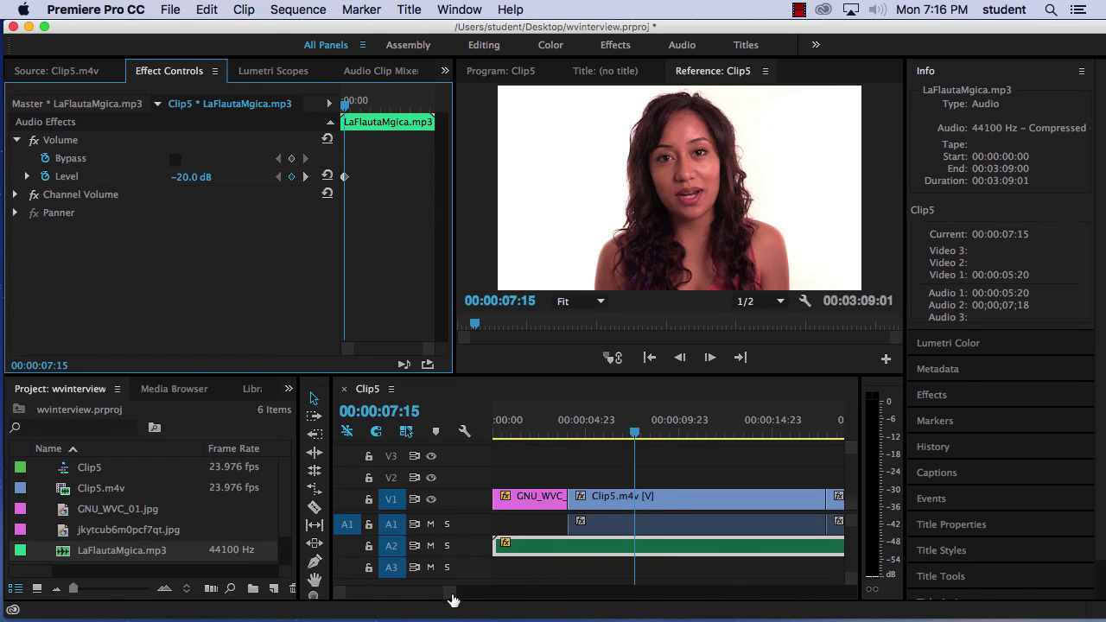
{"action": "left_click_drag", "start_coordinate": [452, 595], "coordinate": [513, 594]}
{"action": "left_click_drag", "start_coordinate": [630, 422], "coordinate": [608, 432]}
{"action": "key", "text": "space"}
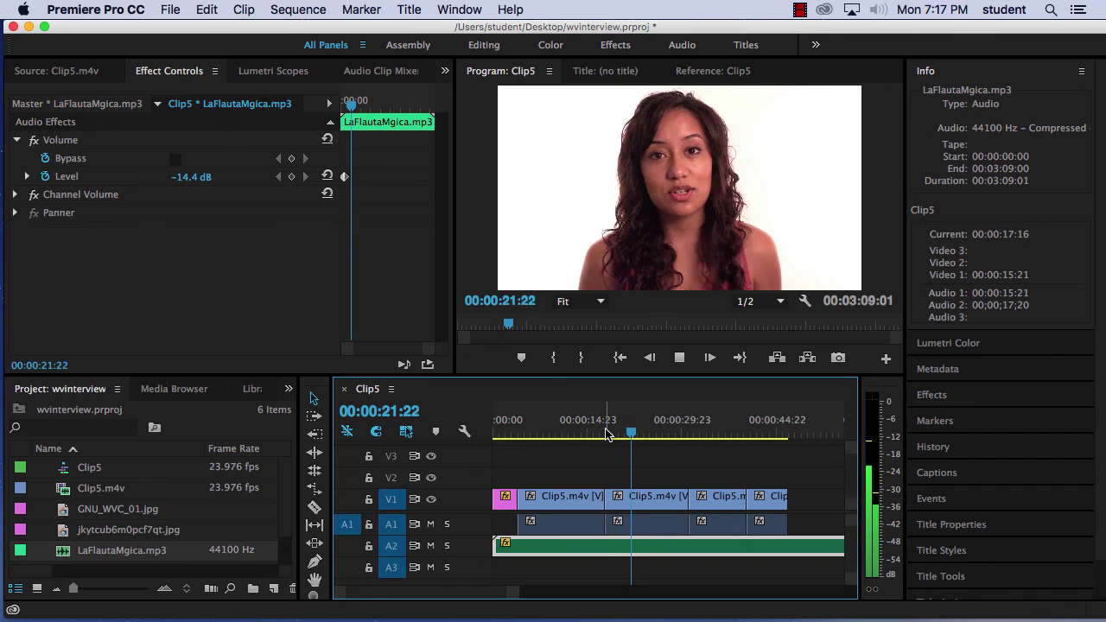
{"action": "key", "text": "space"}
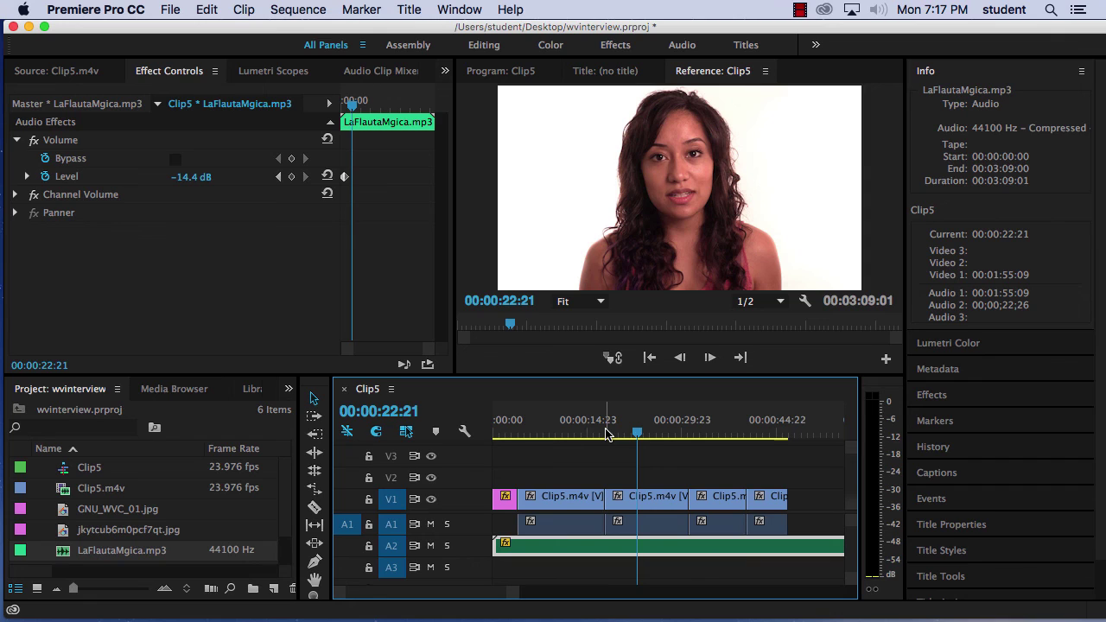
Try a music volume Level of -22.2 dB at 00:00:22:21, and delete all Level keyframes from LaFlautaMgica.mp3.
{"action": "left_click_drag", "start_coordinate": [192, 177], "coordinate": [169, 177]}
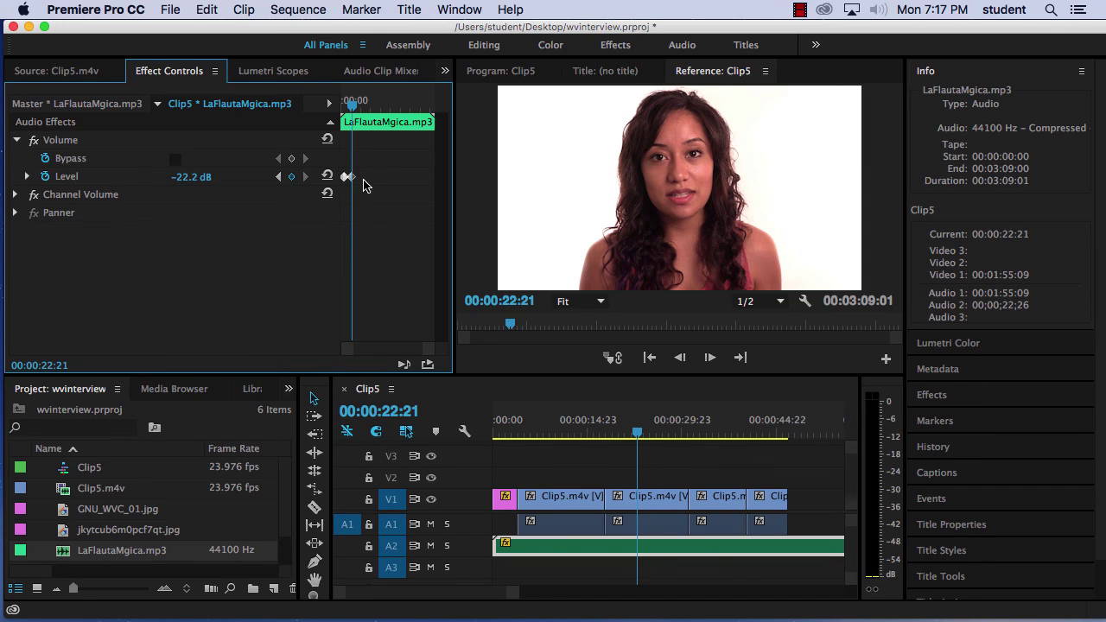
{"action": "key", "text": "Delete"}
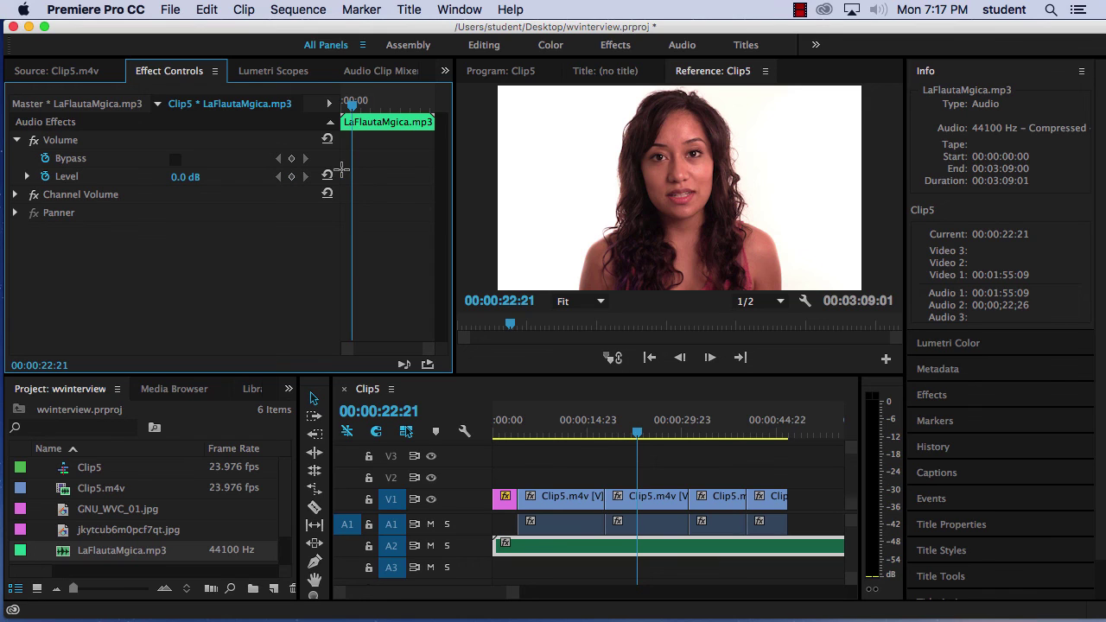
{"action": "left_click", "coordinate": [603, 547]}
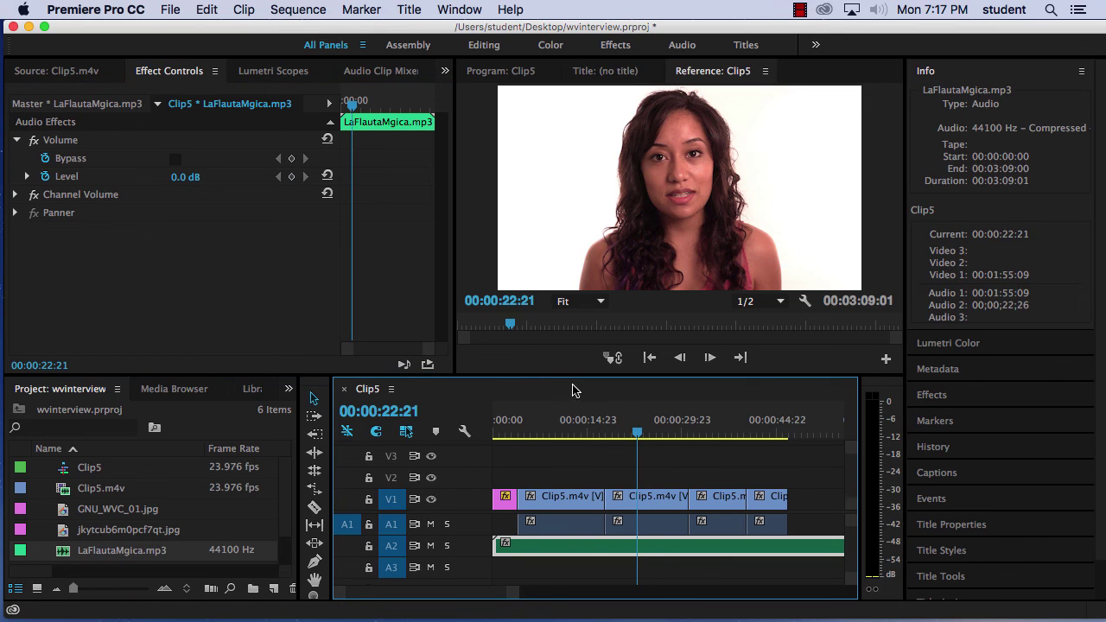
Try lowering the music's volume Level at 00:00:22:21 again and delete the resulting keyframe.
{"action": "left_click", "coordinate": [185, 177]}
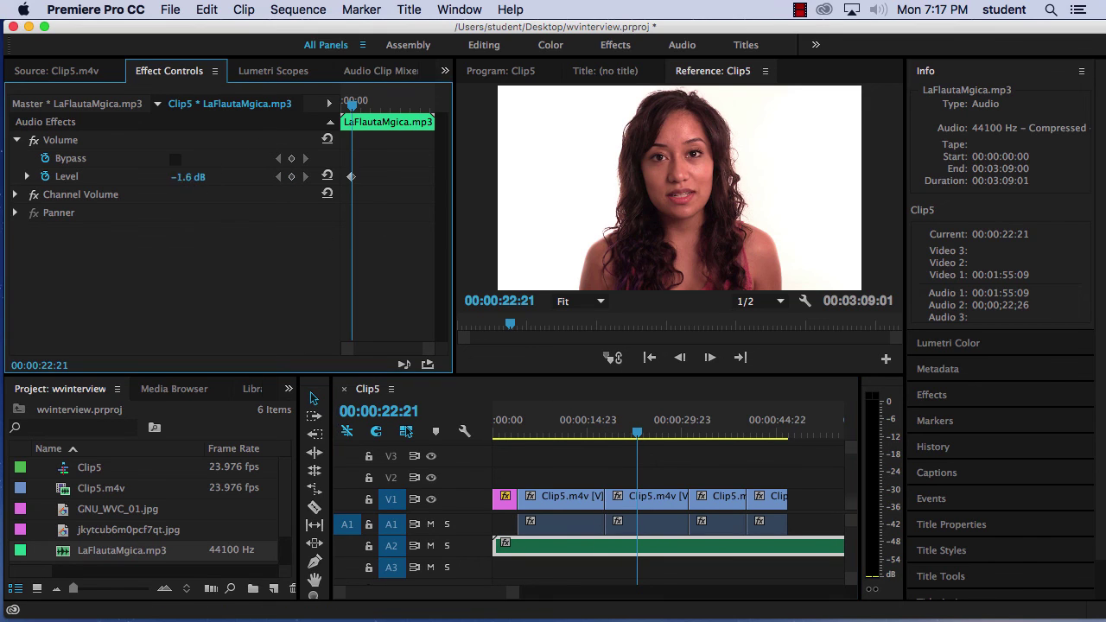
{"action": "type", "text": "-10"}
{"action": "key", "text": "Return"}
{"action": "left_click", "coordinate": [351, 176]}
{"action": "key", "text": "Delete"}
Set the volume Level of LaFlautaMgica.mp3 to about -26.6 dB at the very start of the sequence.
{"action": "left_click", "coordinate": [639, 462]}
{"action": "key", "text": "Home"}
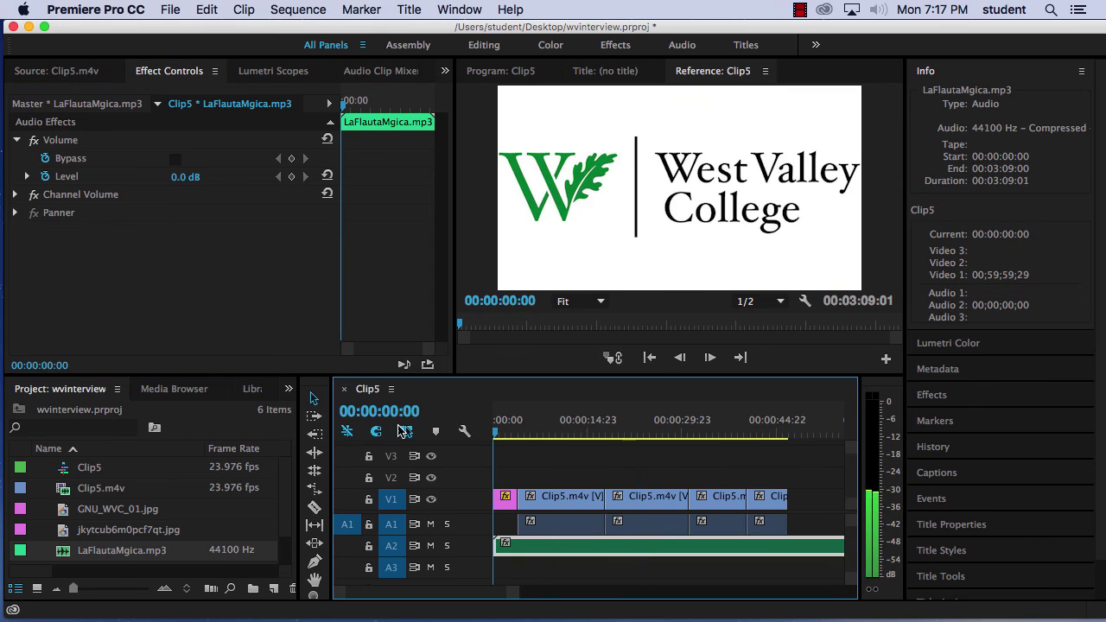
{"action": "mouse_move", "coordinate": [189, 180]}
{"action": "left_mouse_down"}
{"action": "mouse_move", "coordinate": [95, 180]}
{"action": "mouse_move", "coordinate": [187, 177]}
{"action": "left_mouse_up"}
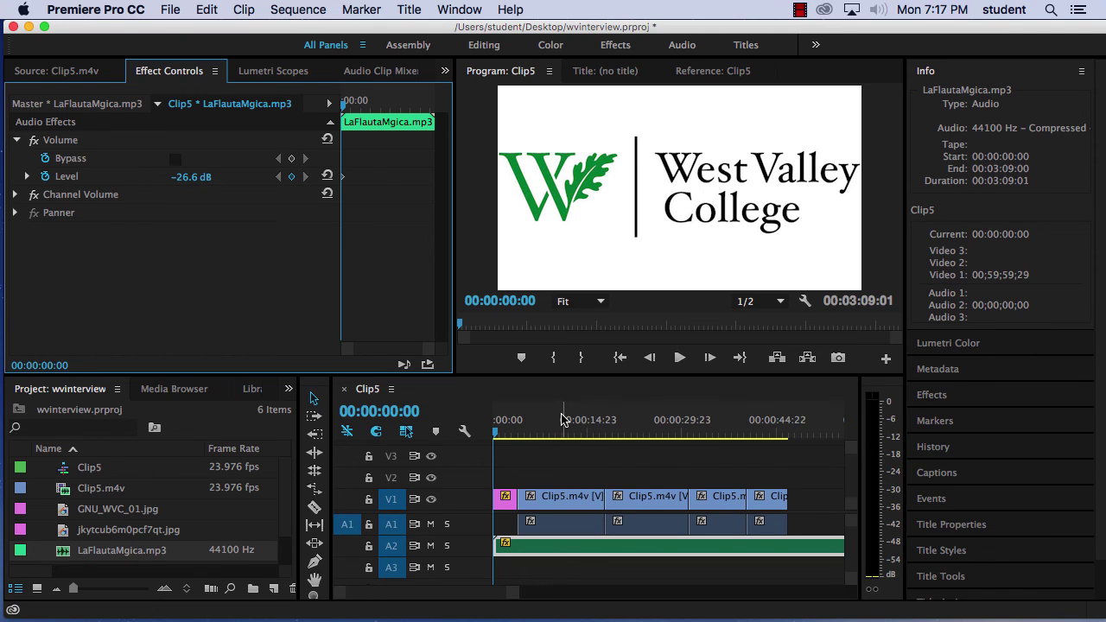
Place jkytcub6m0pcf7qt.jpg on V2 above the second interview clip, starting at about 00:00:21:18, and preview it at 00:00:23:20.
{"action": "left_click", "coordinate": [78, 532]}
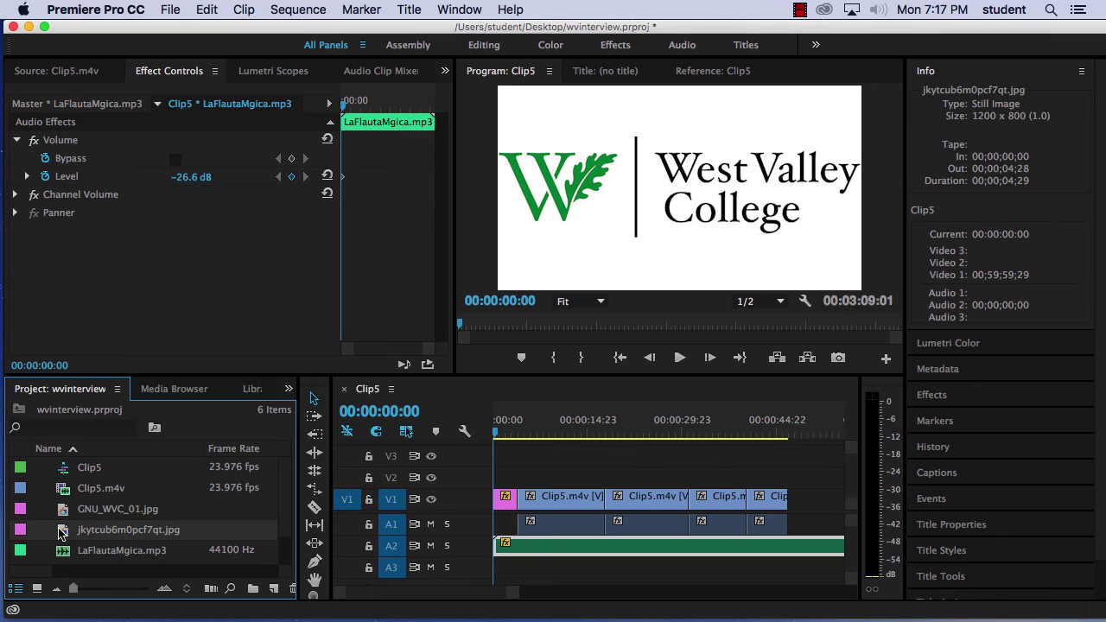
{"action": "left_click_drag", "start_coordinate": [62, 534], "coordinate": [635, 480]}
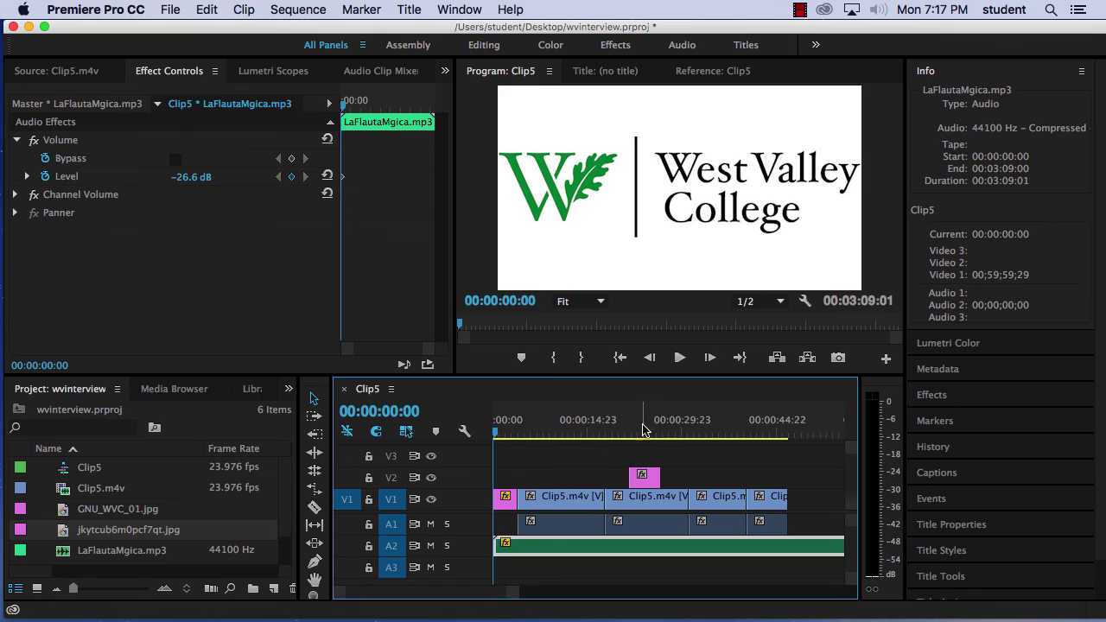
{"action": "left_click", "coordinate": [619, 423]}
{"action": "left_click_drag", "start_coordinate": [619, 423], "coordinate": [644, 422]}
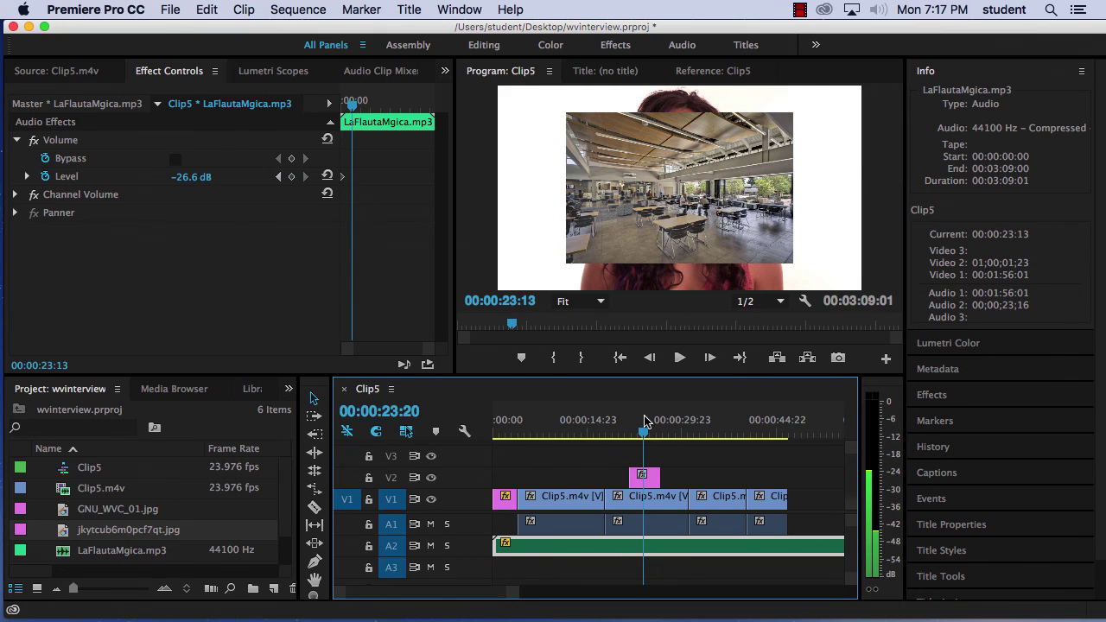
Increase the Motion Scale of jkytcub6m0pcf7qt.jpg on V2 to 171 so the photo fills the frame.
{"action": "left_click", "coordinate": [647, 480]}
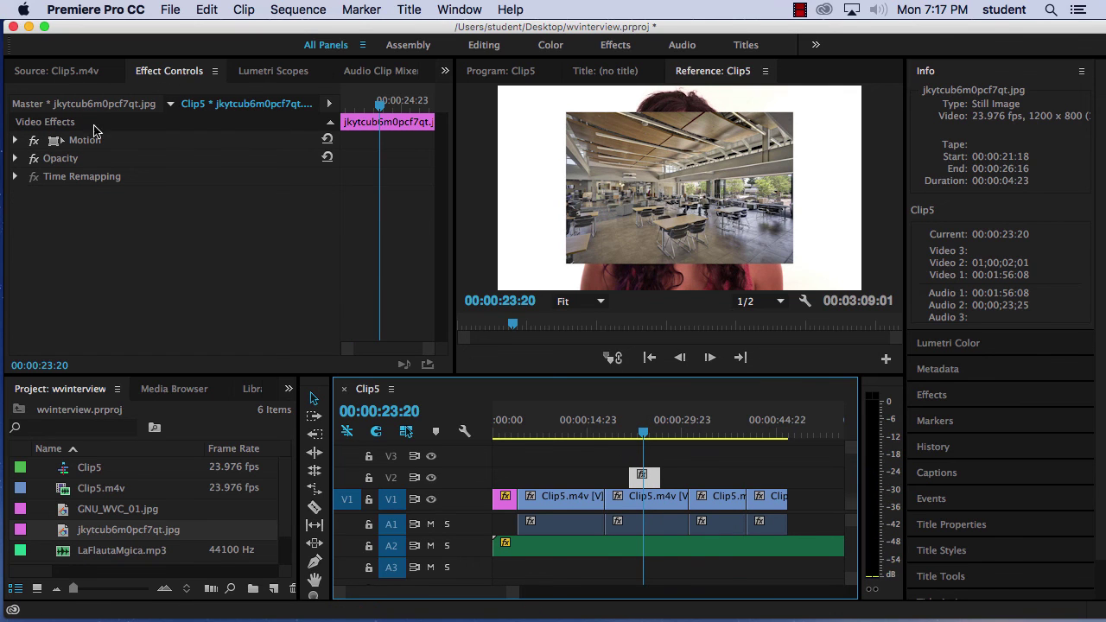
{"action": "left_click", "coordinate": [15, 141]}
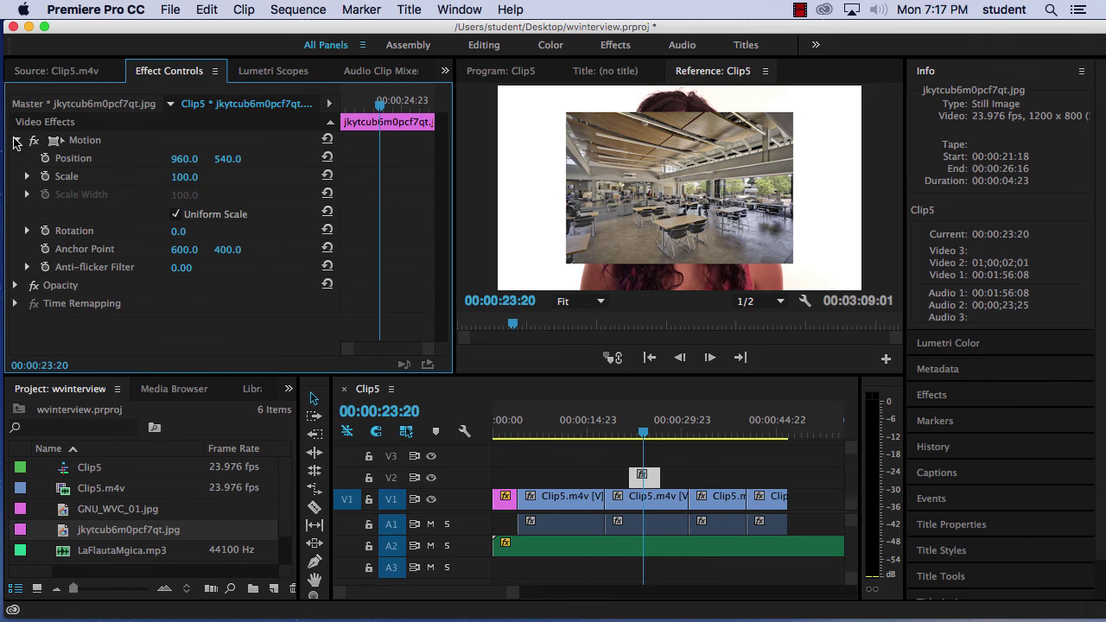
{"action": "mouse_move", "coordinate": [184, 177]}
{"action": "left_mouse_down"}
{"action": "mouse_move", "coordinate": [245, 176]}
{"action": "mouse_move", "coordinate": [188, 176]}
{"action": "left_mouse_up"}
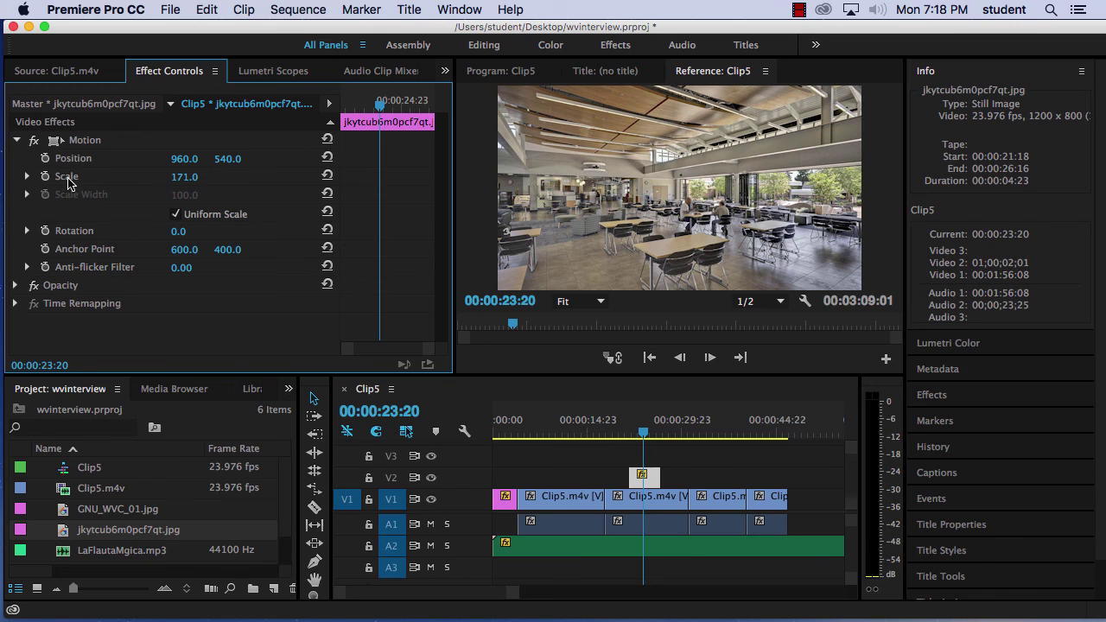
{"action": "key", "text": "super+s"}
{"action": "left_click_drag", "start_coordinate": [189, 184], "coordinate": [192, 184]}
{"action": "left_click", "coordinate": [17, 140]}
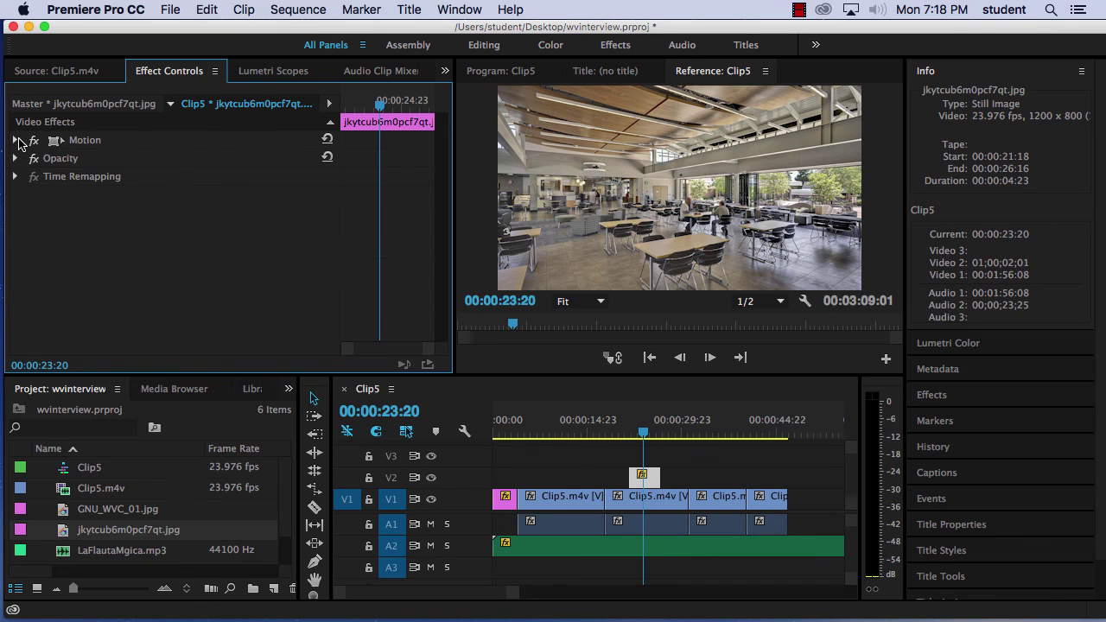
{"action": "left_click", "coordinate": [17, 140]}
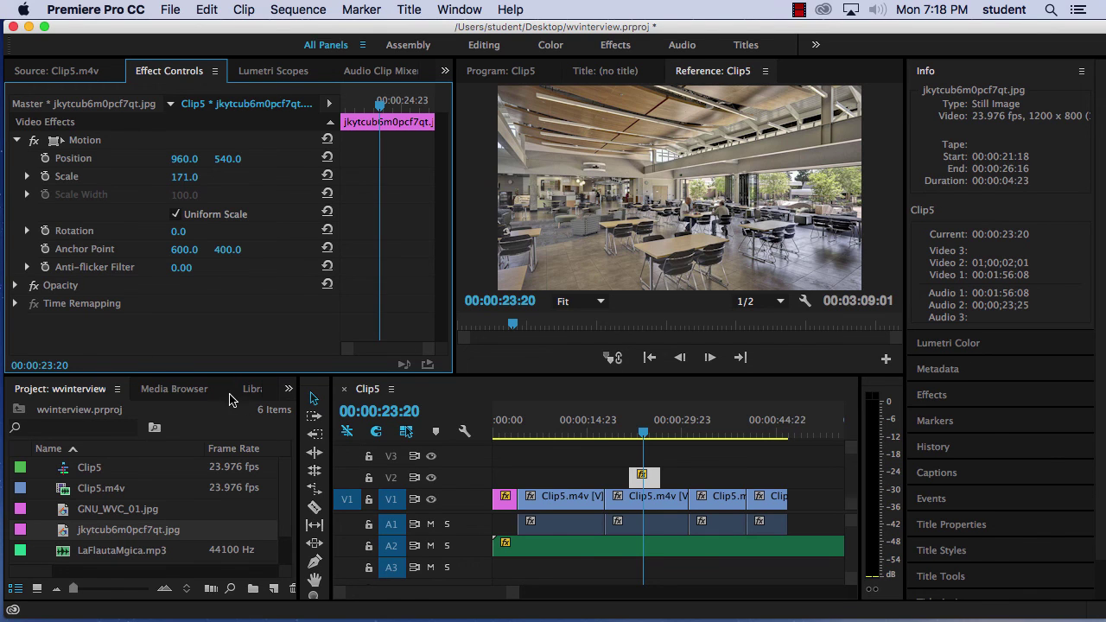
Apply the Cross Dissolve video transition to both the start and the end of jkytcub6m0pcf7qt.jpg on V2.
{"action": "left_click", "coordinate": [463, 9]}
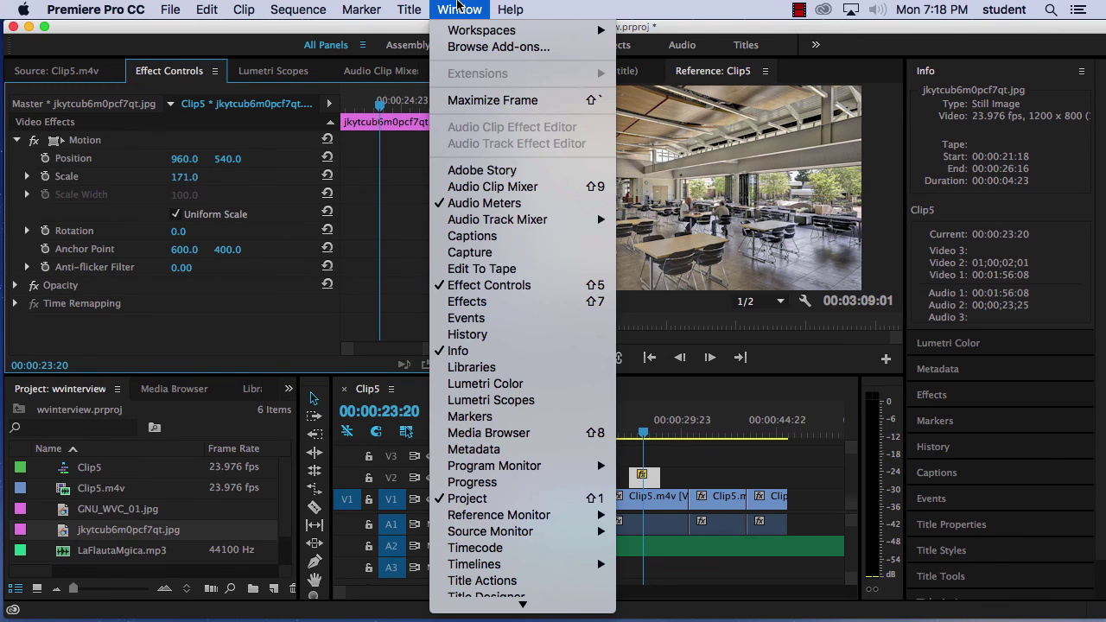
{"action": "left_click", "coordinate": [480, 301]}
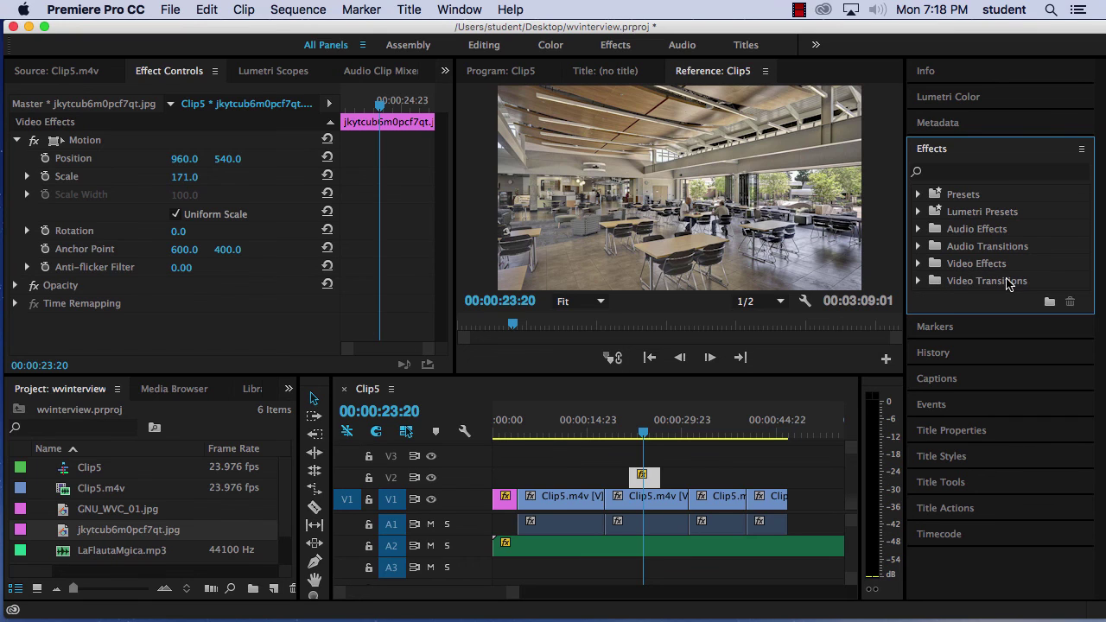
{"action": "left_click", "coordinate": [921, 281]}
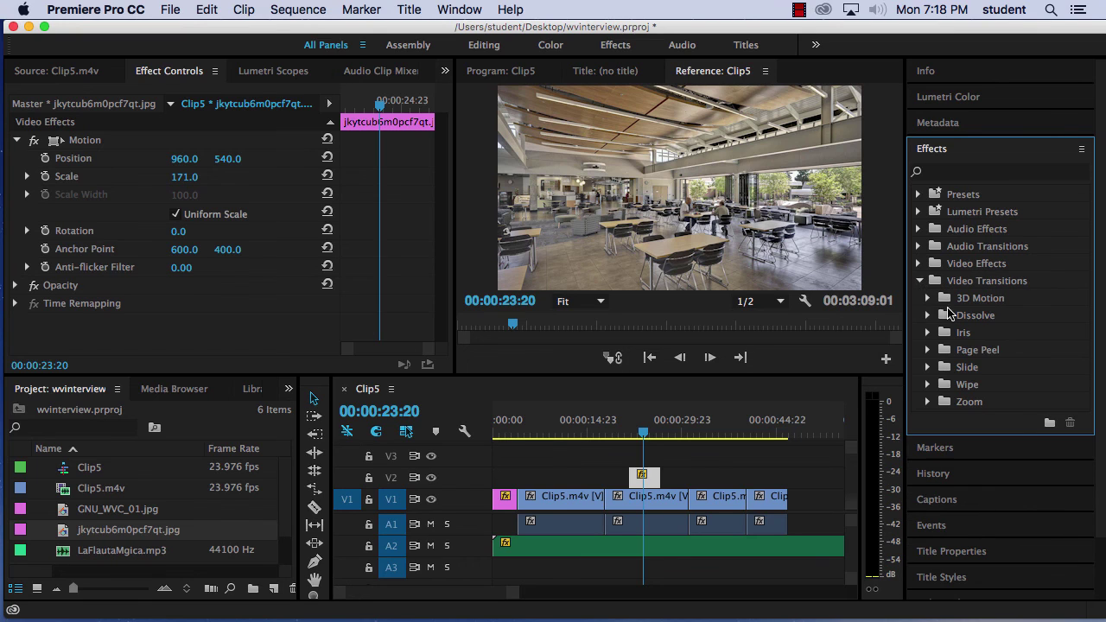
{"action": "left_click", "coordinate": [930, 317]}
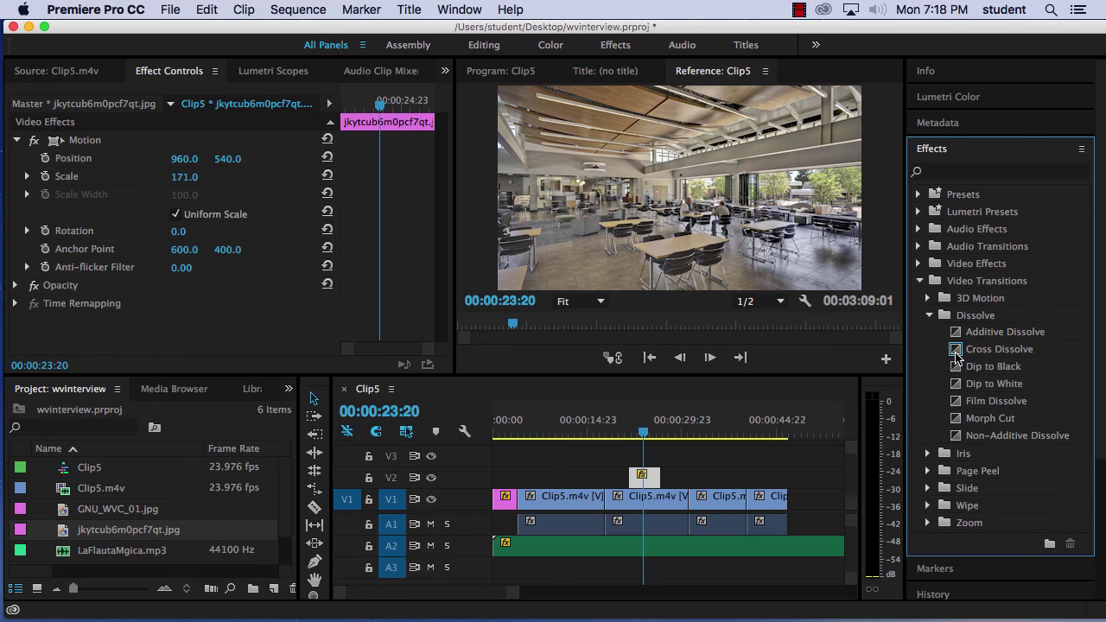
{"action": "left_click_drag", "start_coordinate": [956, 349], "coordinate": [646, 476]}
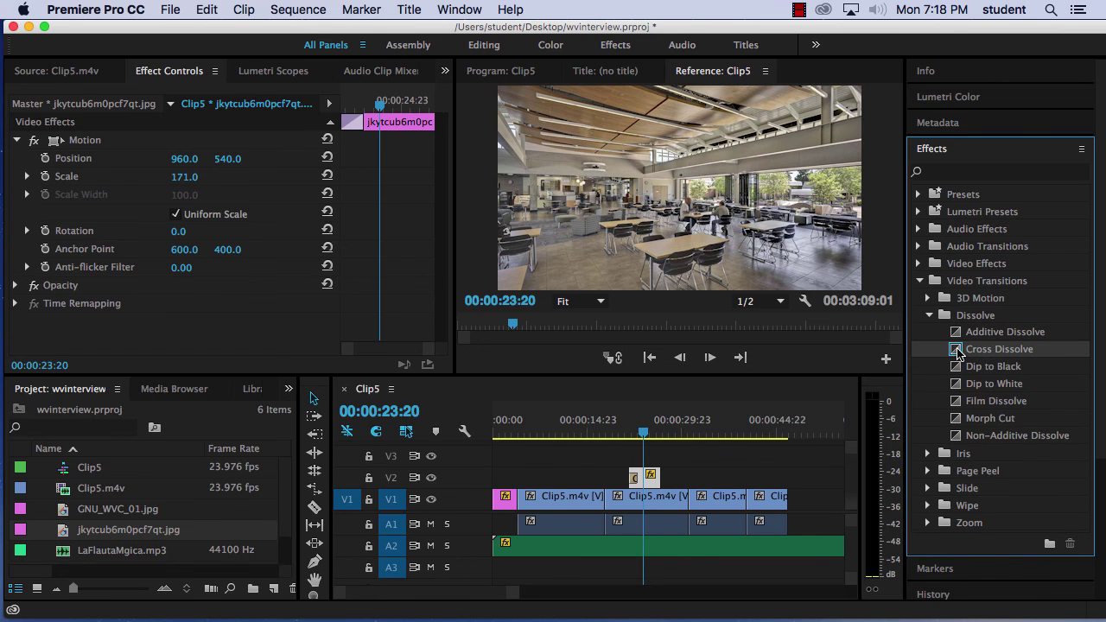
{"action": "left_click_drag", "start_coordinate": [957, 349], "coordinate": [664, 482]}
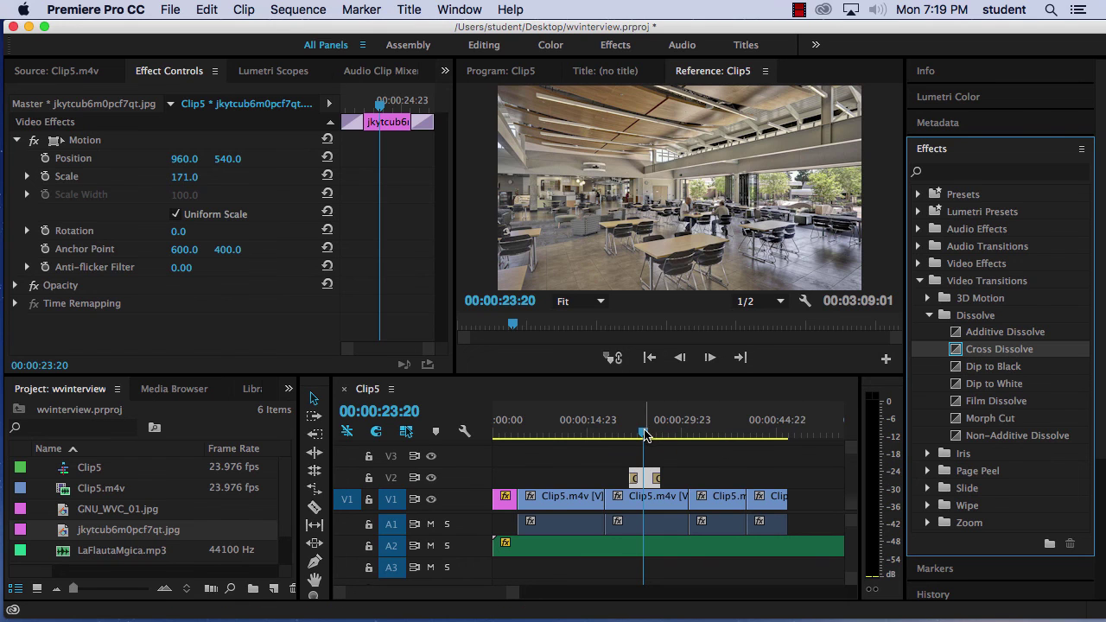
Play the sequence twice from just before the cutaway photo to past its end to check both dissolves.
{"action": "left_click_drag", "start_coordinate": [644, 434], "coordinate": [624, 436]}
{"action": "key", "text": "space"}
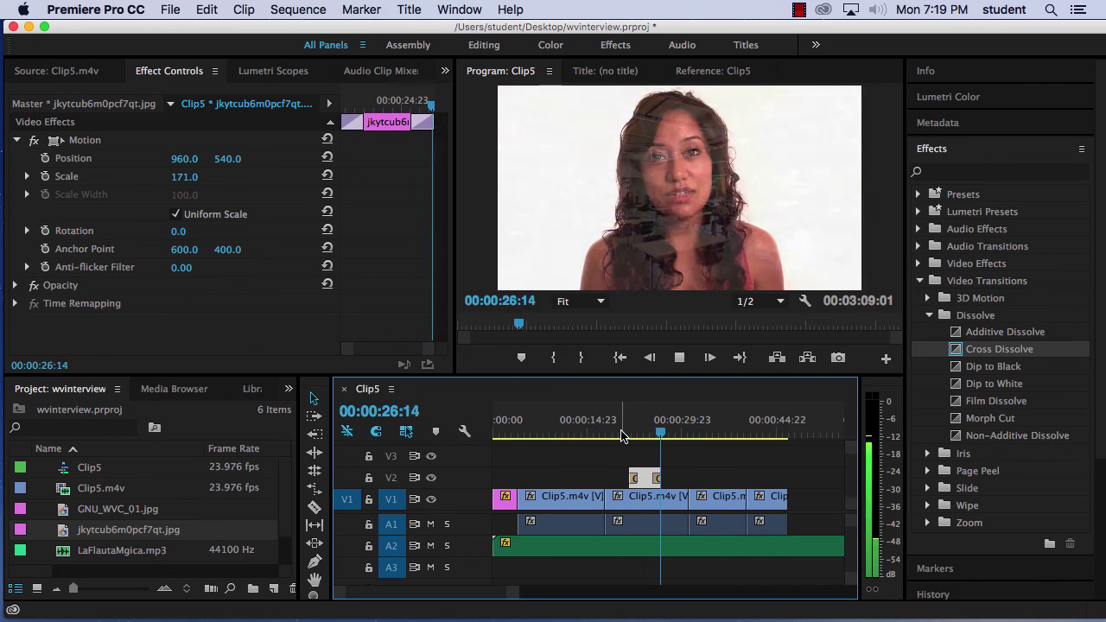
{"action": "key", "text": "space"}
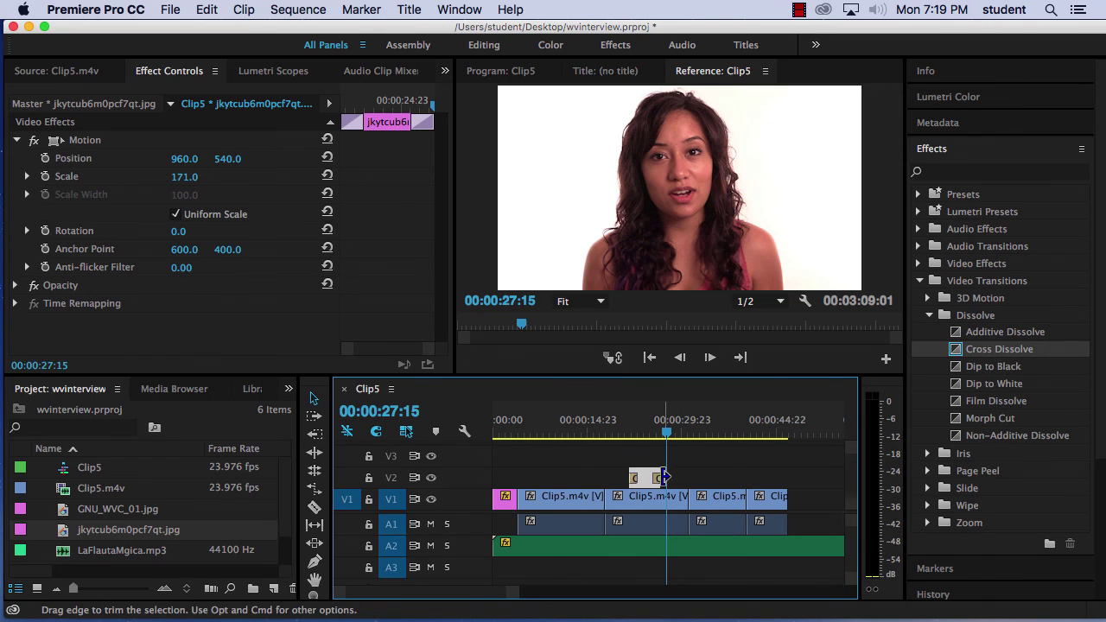
{"action": "left_click", "coordinate": [623, 436]}
{"action": "key", "text": "space"}
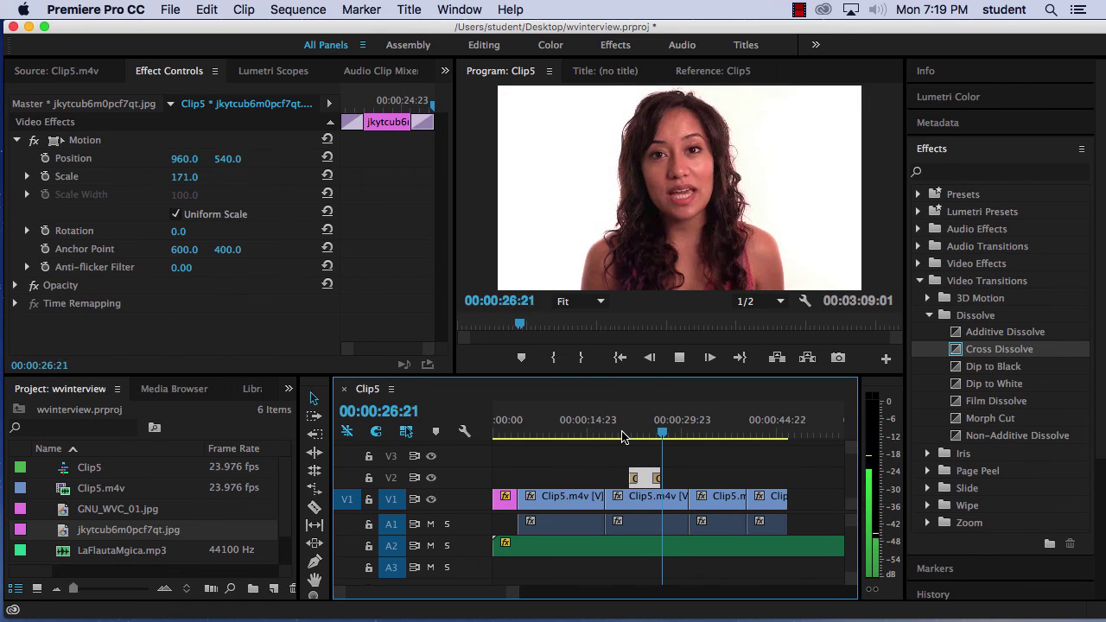
{"action": "key", "text": "space"}
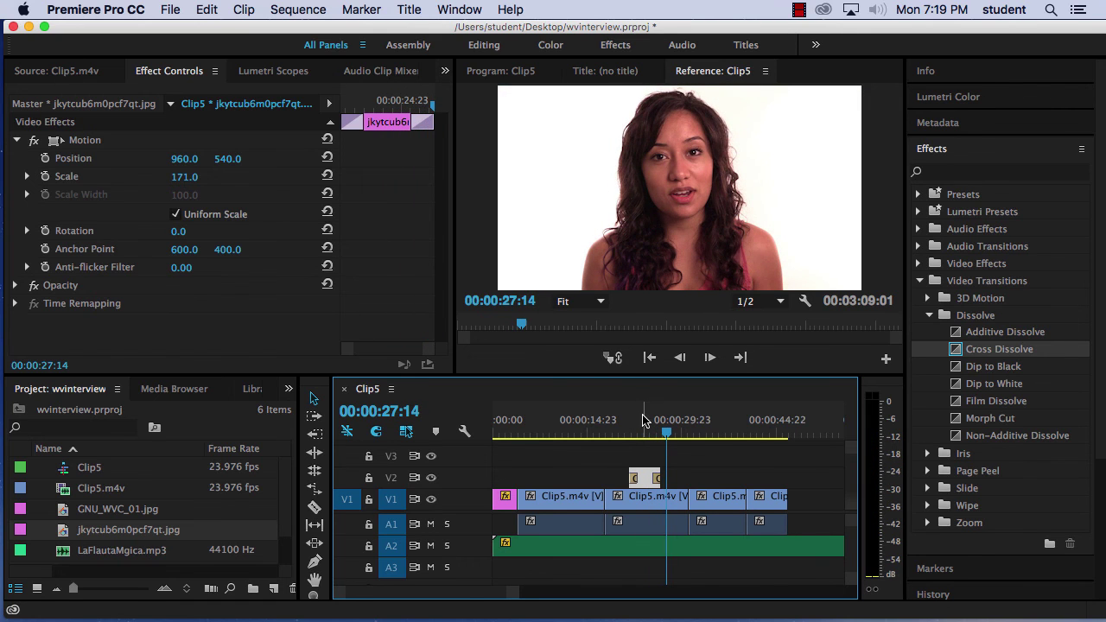
Trim the end of the music on A2 to the last interview clip's end at 00:00:46:22, and play the sequence from its start.
{"action": "left_click_drag", "start_coordinate": [514, 595], "coordinate": [659, 603]}
{"action": "left_click_drag", "start_coordinate": [750, 543], "coordinate": [557, 537]}
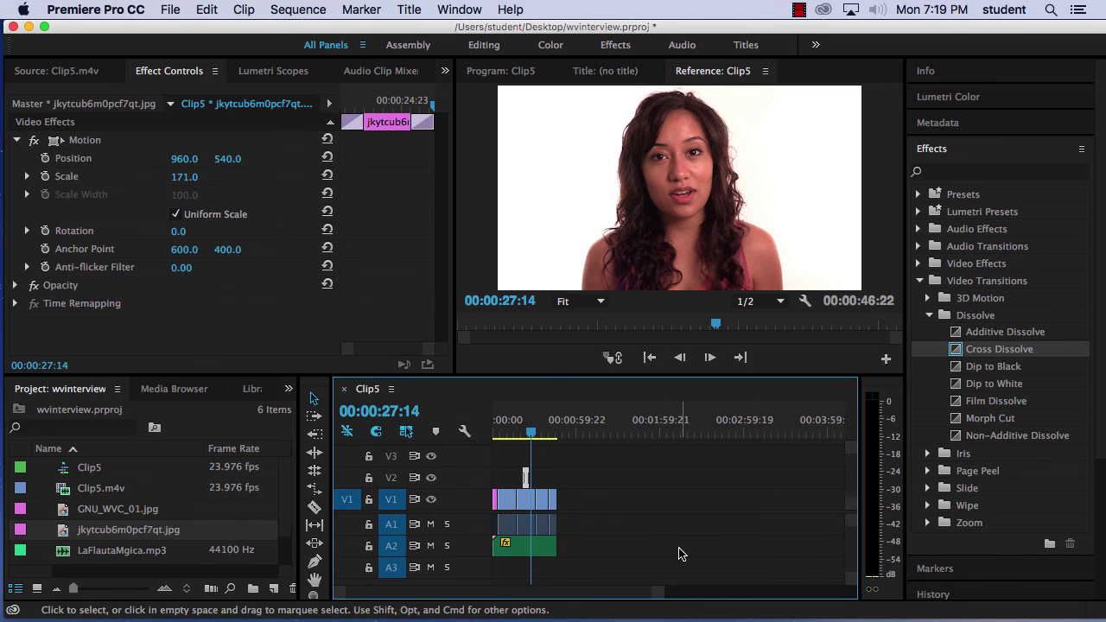
{"action": "left_click_drag", "start_coordinate": [529, 421], "coordinate": [473, 432]}
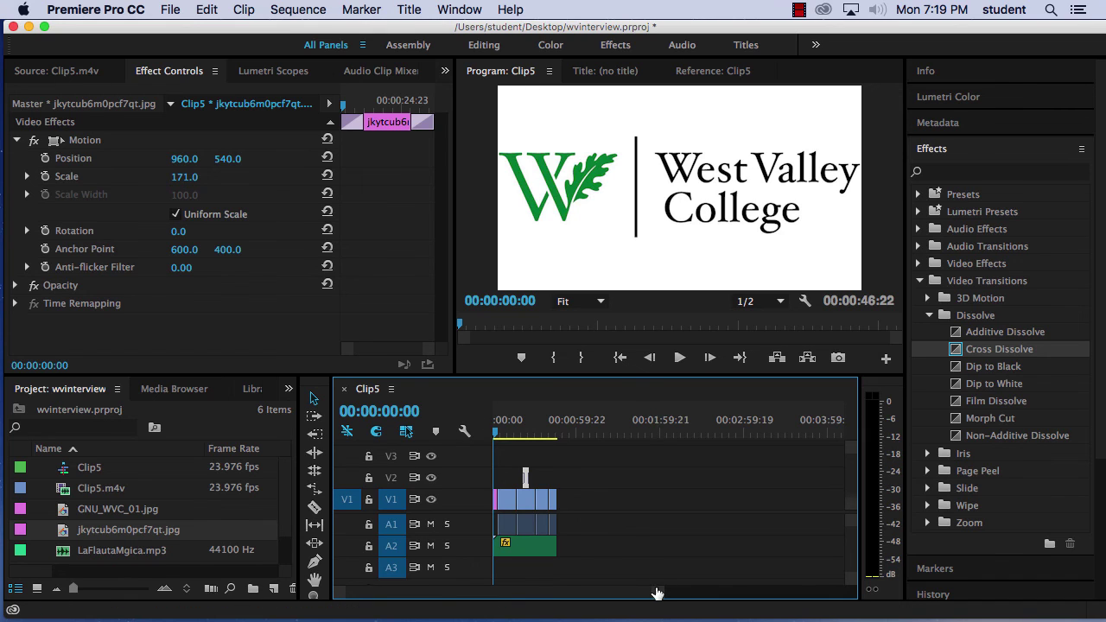
{"action": "left_click_drag", "start_coordinate": [657, 593], "coordinate": [588, 593]}
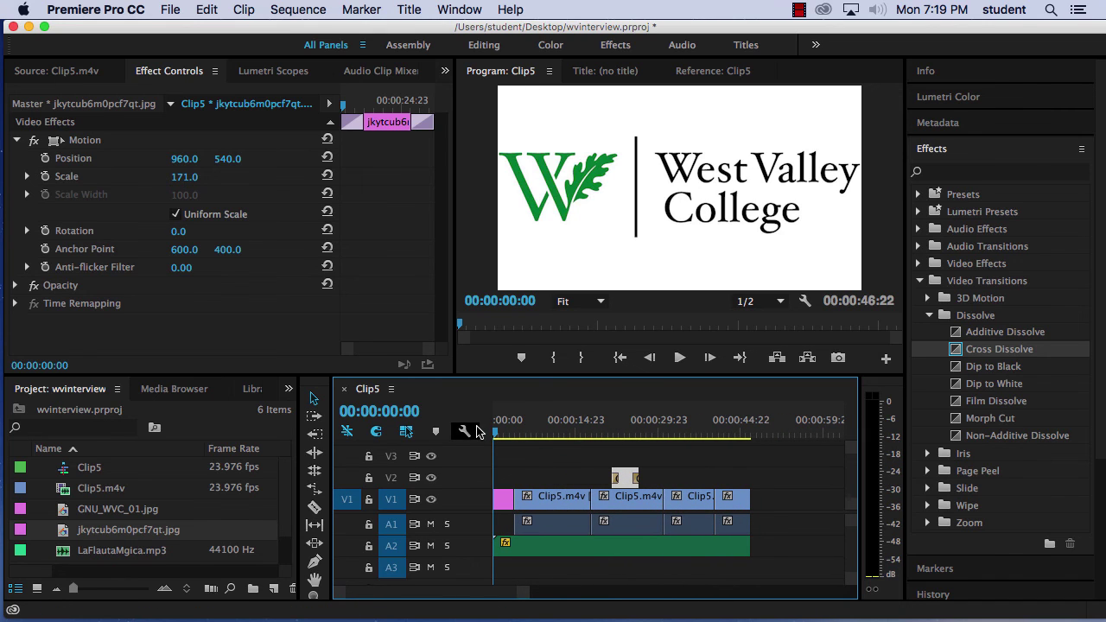
{"action": "key", "text": "space"}
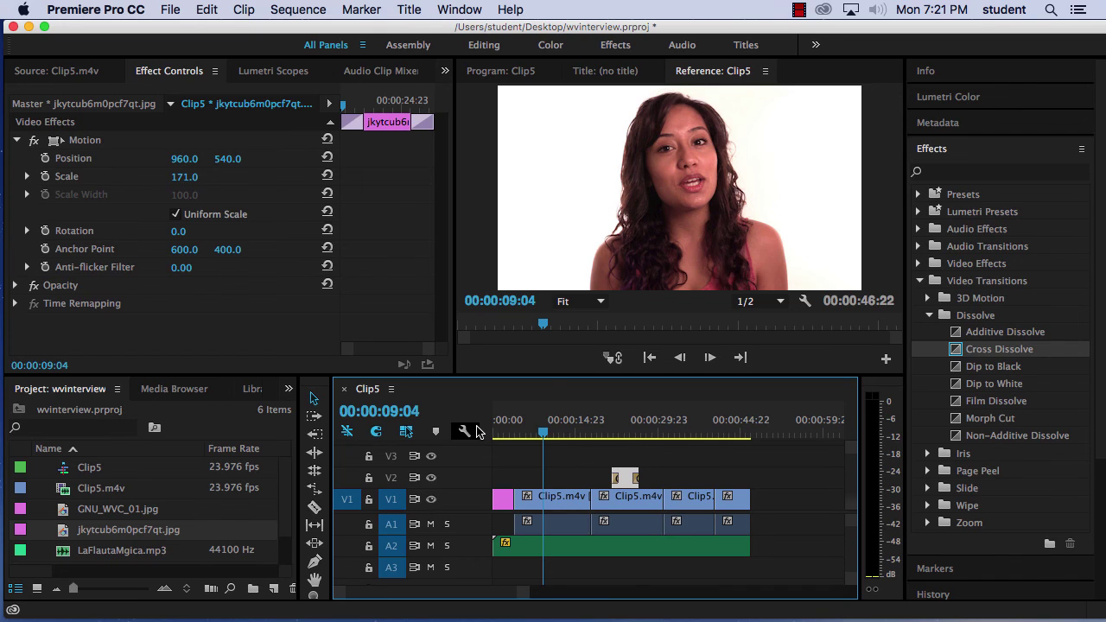
Apply the Fill Right with Left audio effect to the first interview clip on A1.
{"action": "left_click", "coordinate": [921, 230]}
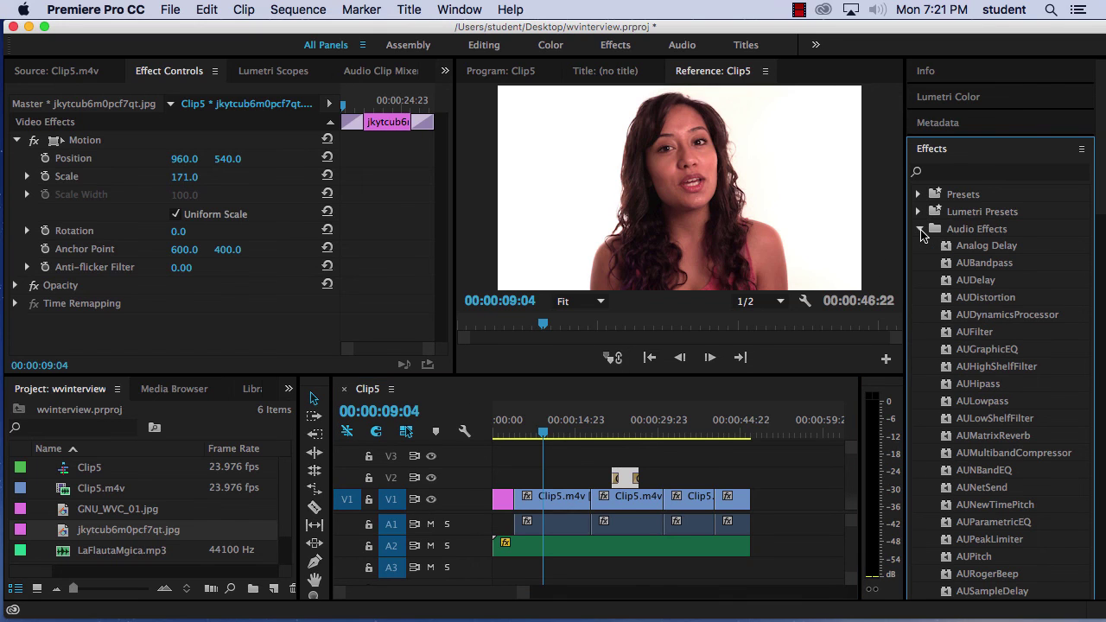
{"action": "scroll", "coordinate": [1041, 337], "scroll_direction": "down", "scroll_amount": 15}
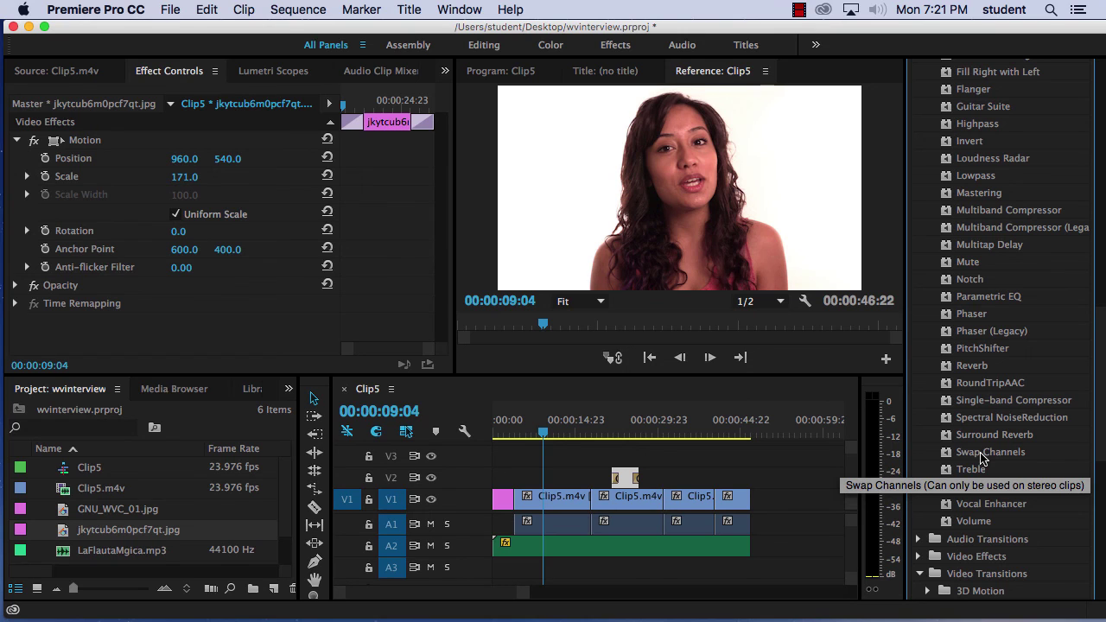
{"action": "scroll", "coordinate": [981, 458], "scroll_direction": "up", "scroll_amount": 10}
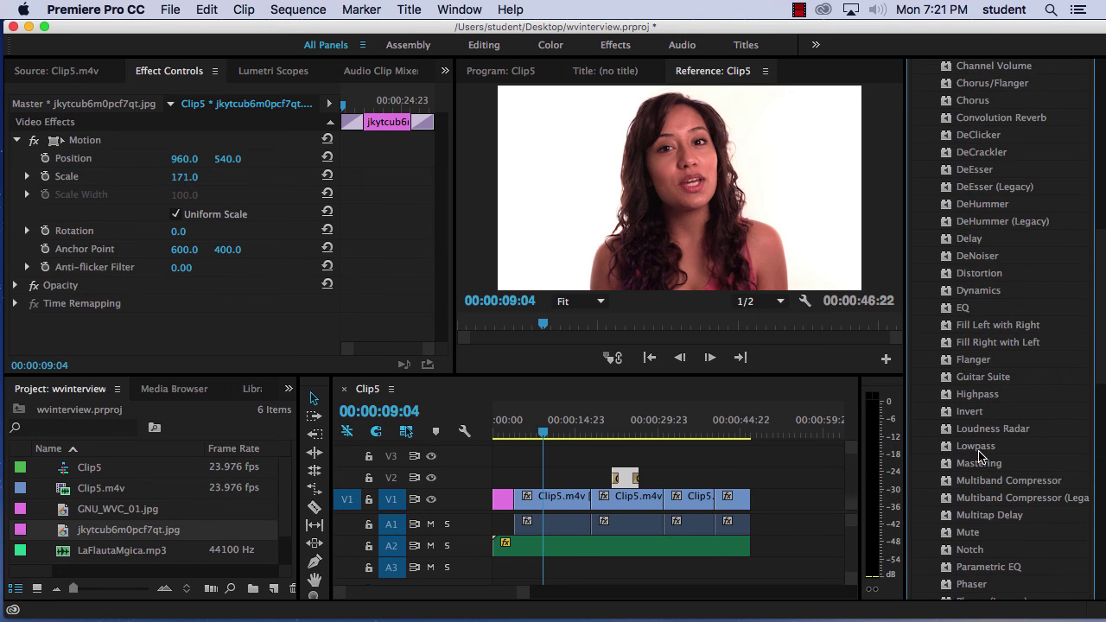
{"action": "scroll", "coordinate": [981, 458], "scroll_direction": "up", "scroll_amount": 5}
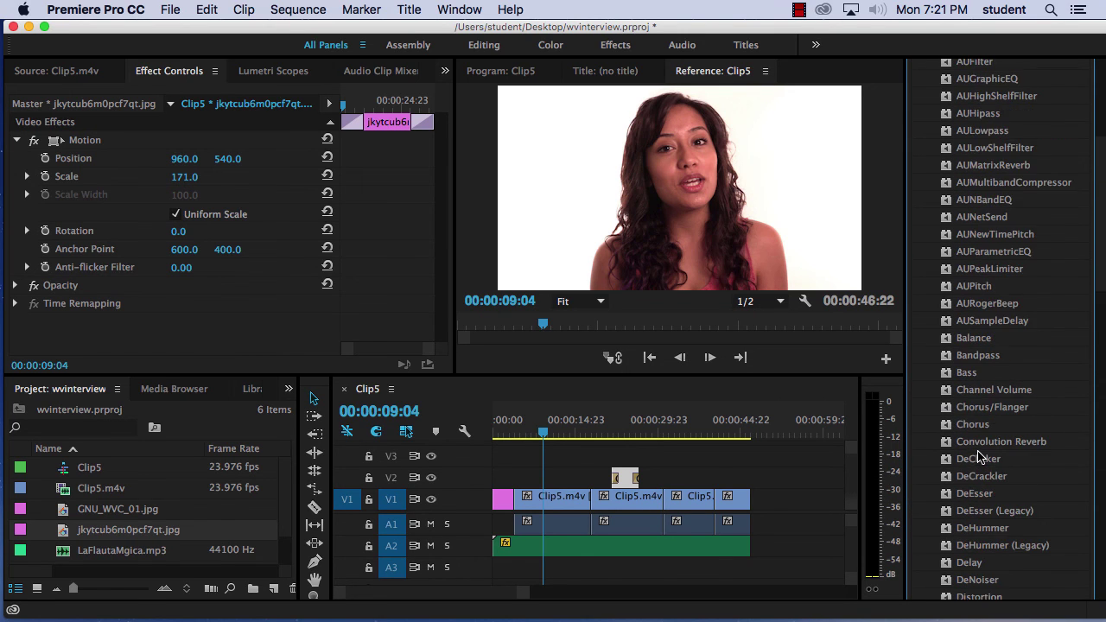
{"action": "scroll", "coordinate": [981, 458], "scroll_direction": "down", "scroll_amount": 1}
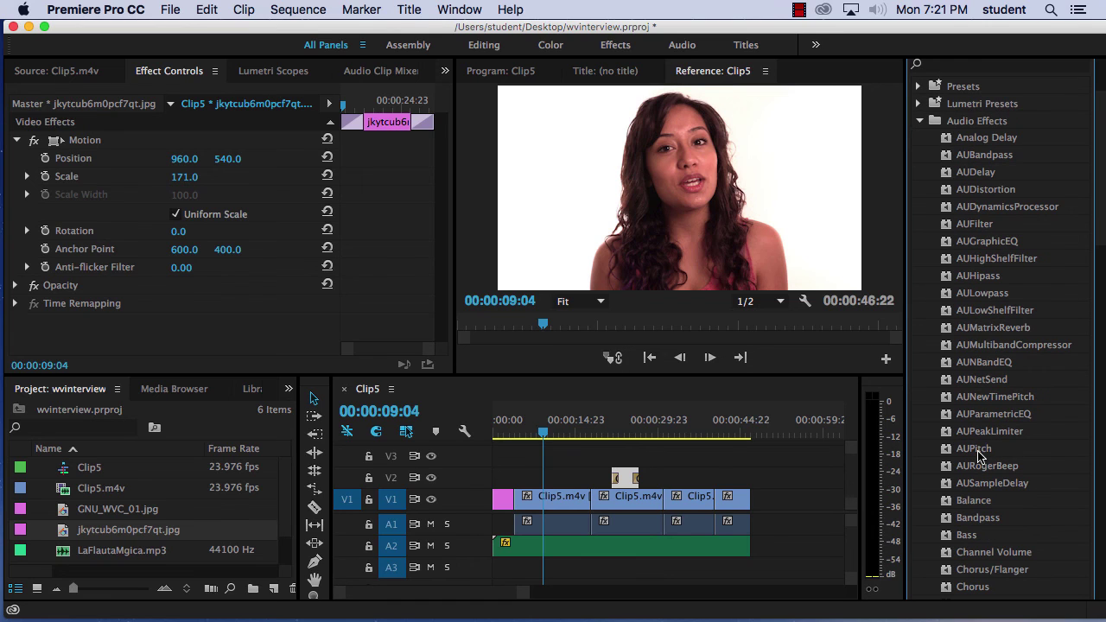
{"action": "scroll", "coordinate": [994, 406], "scroll_direction": "down", "scroll_amount": 10}
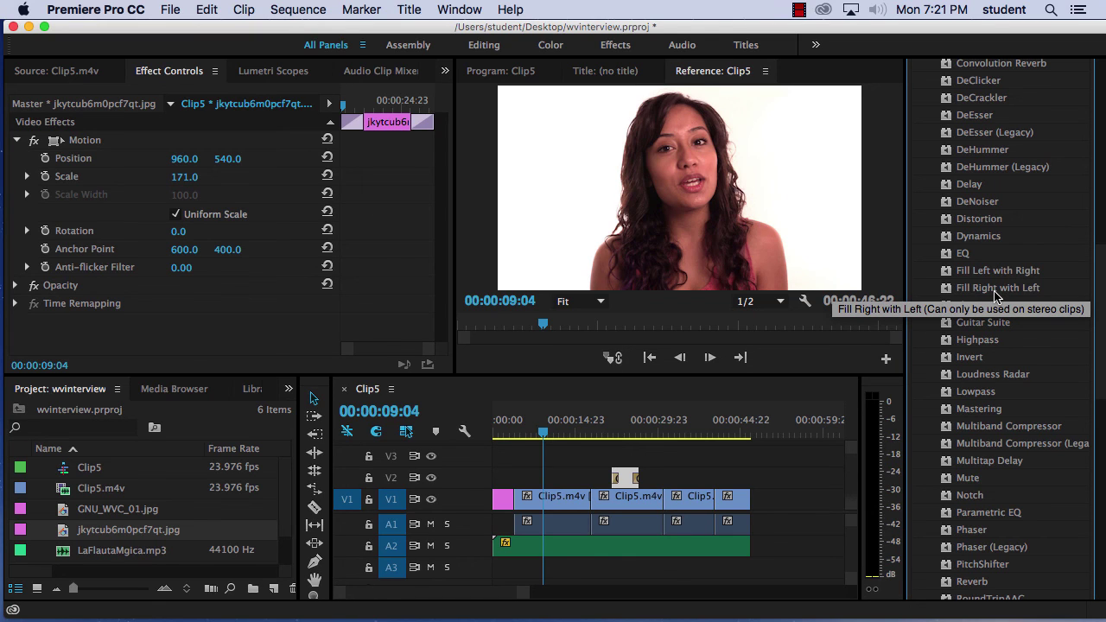
{"action": "left_click", "coordinate": [949, 292]}
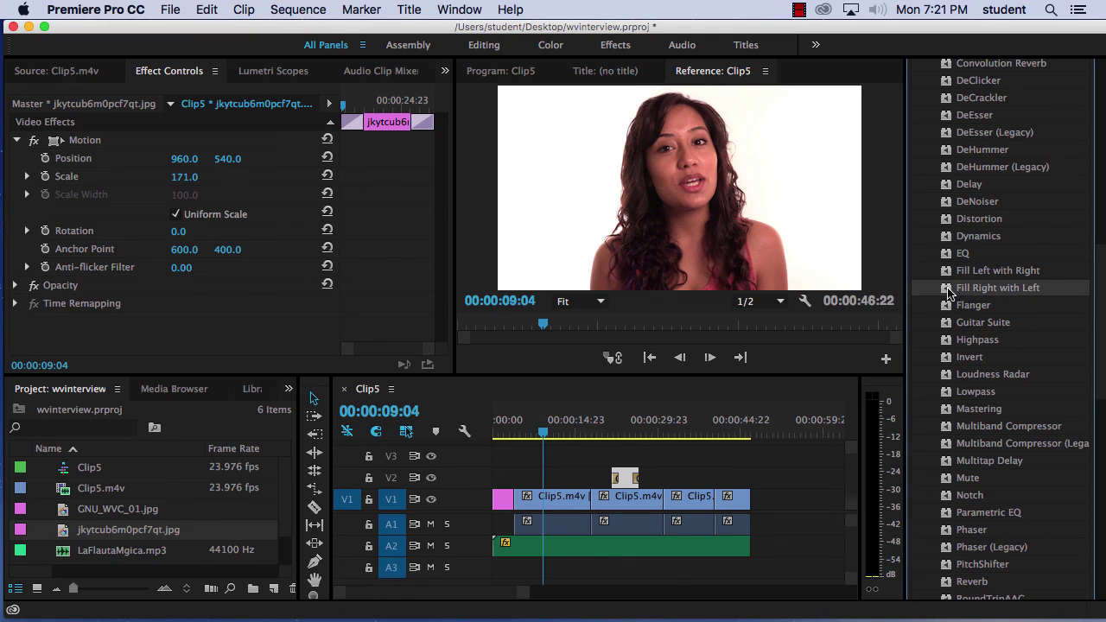
{"action": "left_click_drag", "start_coordinate": [949, 293], "coordinate": [567, 525]}
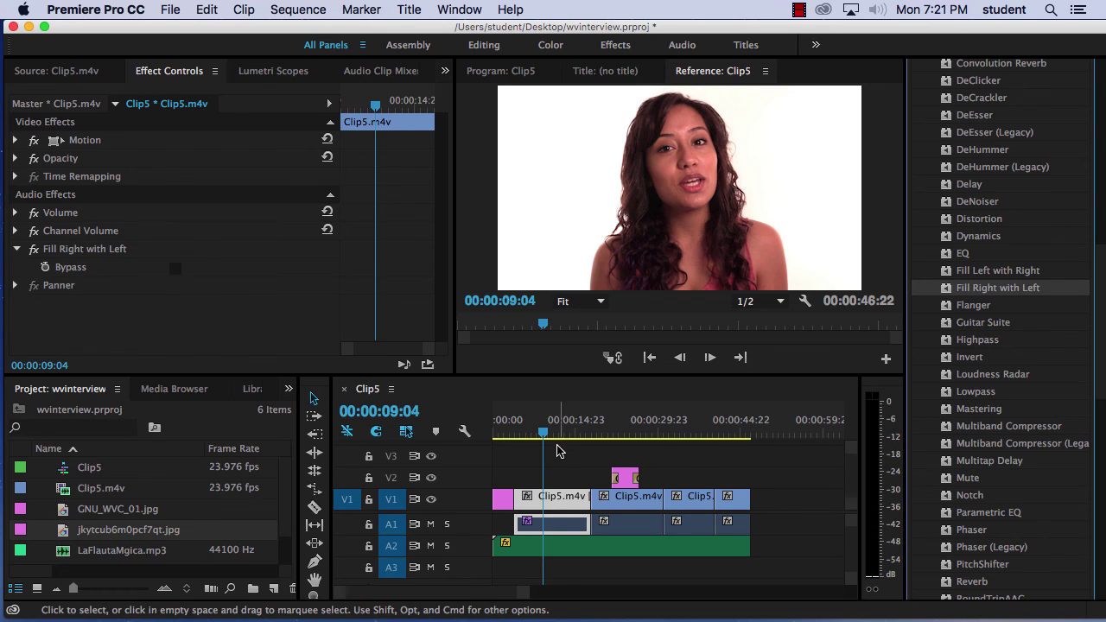
Play parts of the first and second interview clips to compare their left and right audio channel levels.
{"action": "left_click_drag", "start_coordinate": [544, 432], "coordinate": [540, 434]}
{"action": "key", "text": "space"}
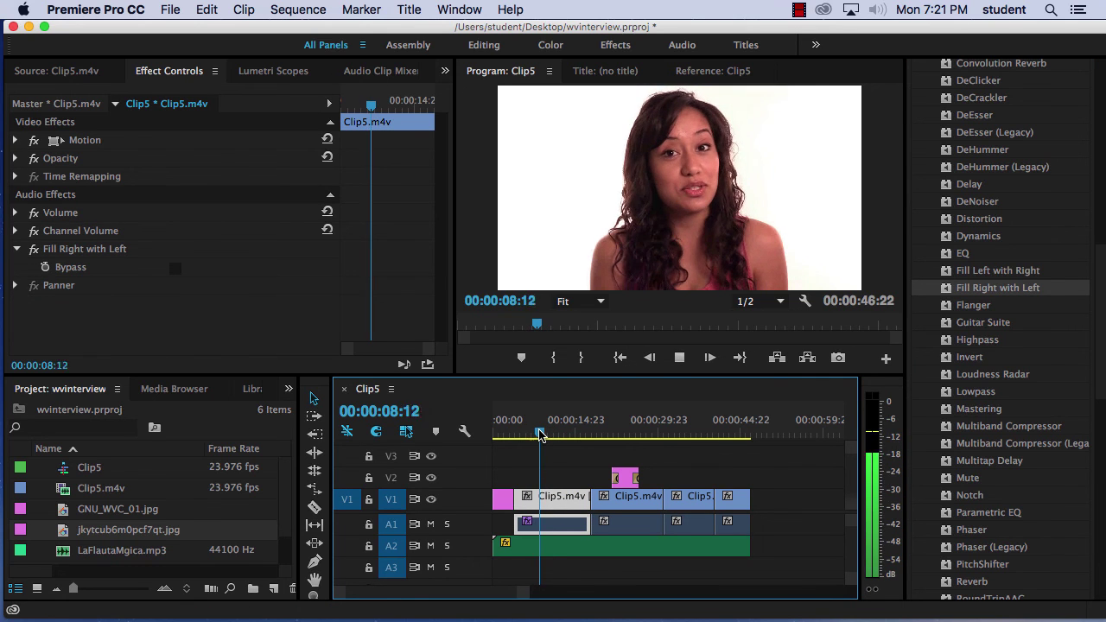
{"action": "key", "text": "space"}
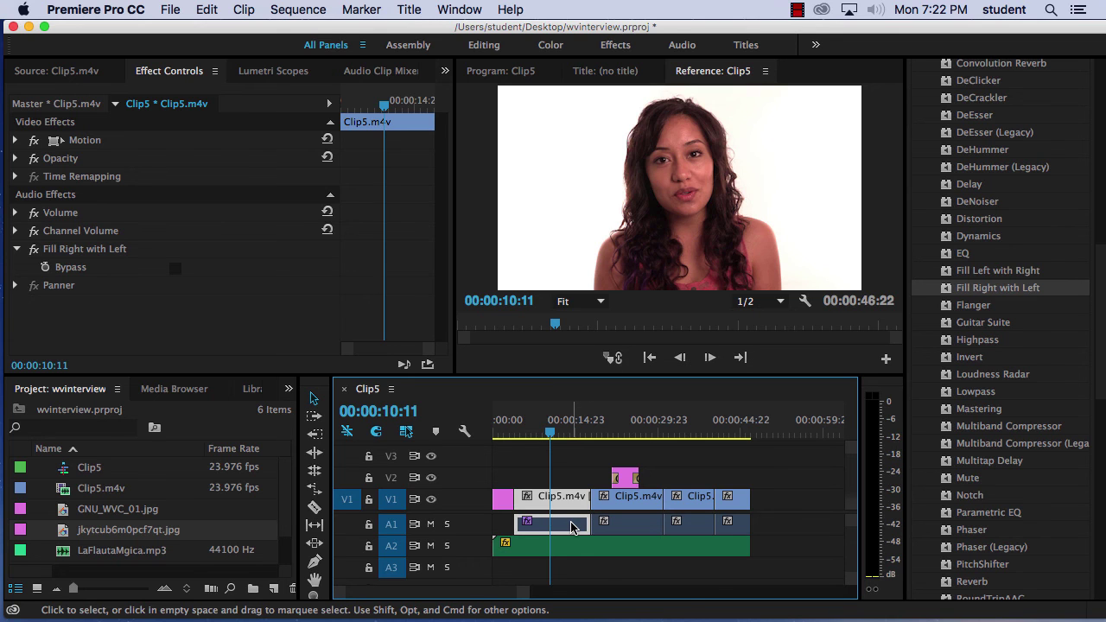
{"action": "key", "text": "space"}
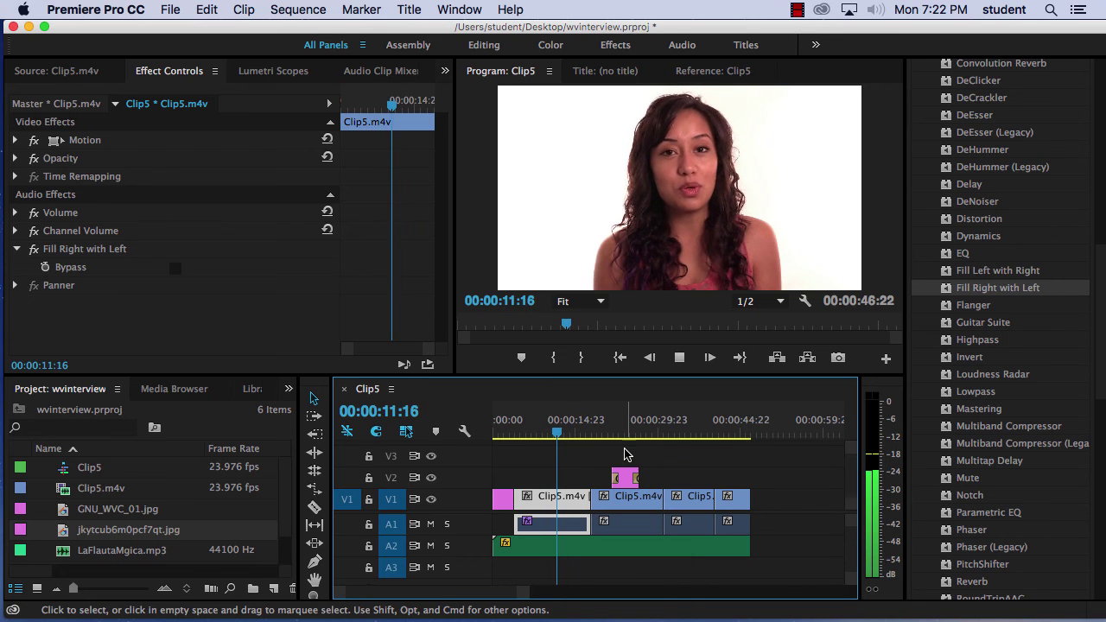
{"action": "left_click_drag", "start_coordinate": [620, 431], "coordinate": [608, 432]}
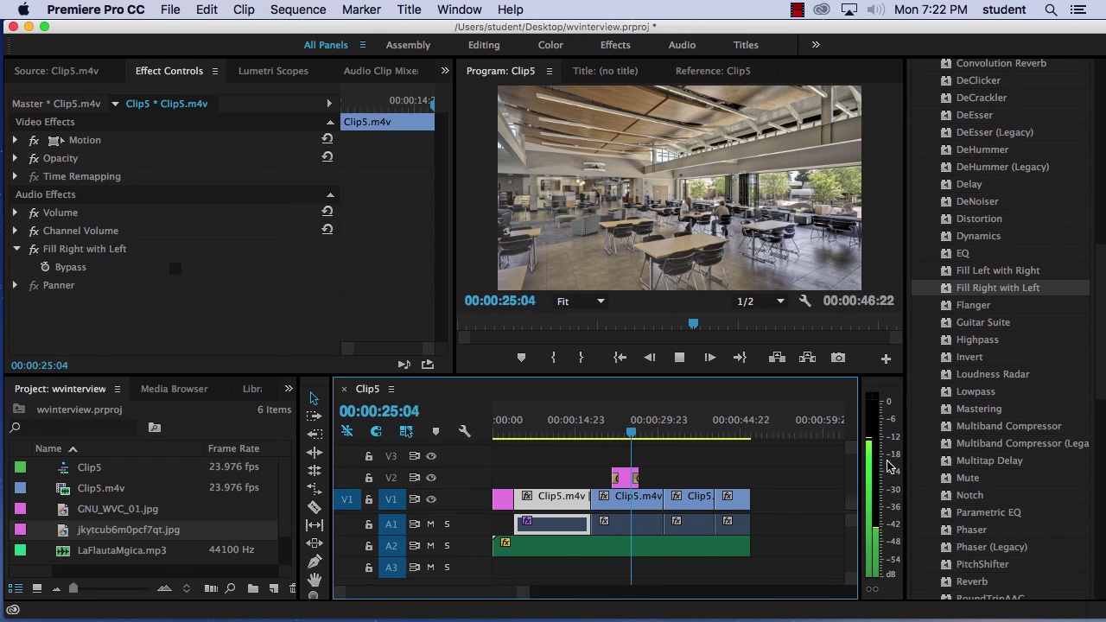
Apply the Fill Right with Left audio effect to the second, third and fourth interview clips on A1.
{"action": "left_click", "coordinate": [947, 294]}
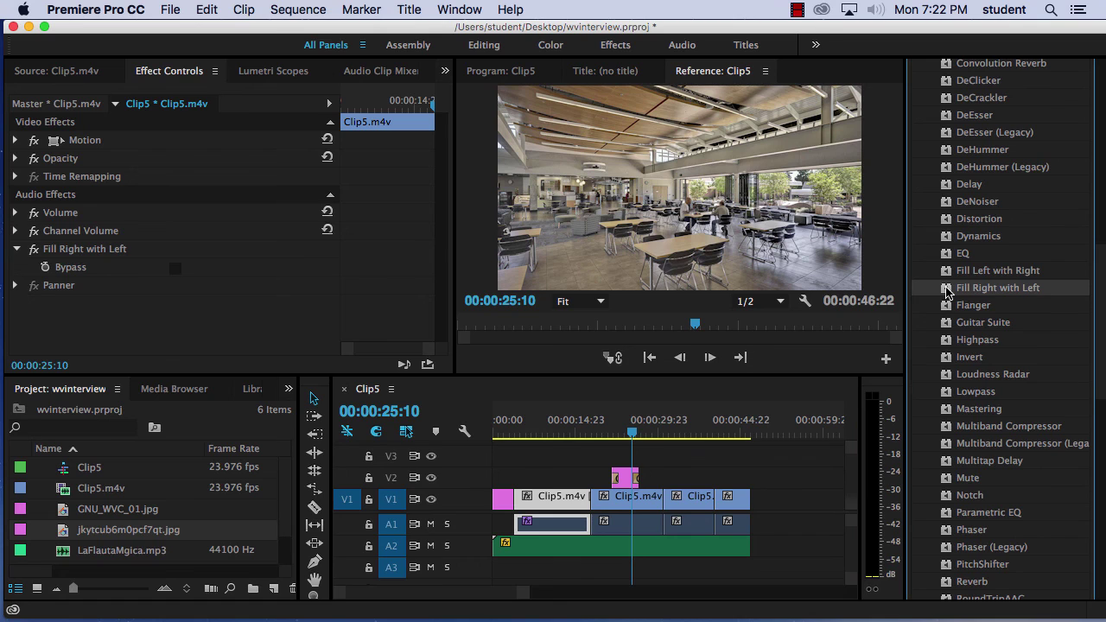
{"action": "left_click_drag", "start_coordinate": [946, 294], "coordinate": [635, 523]}
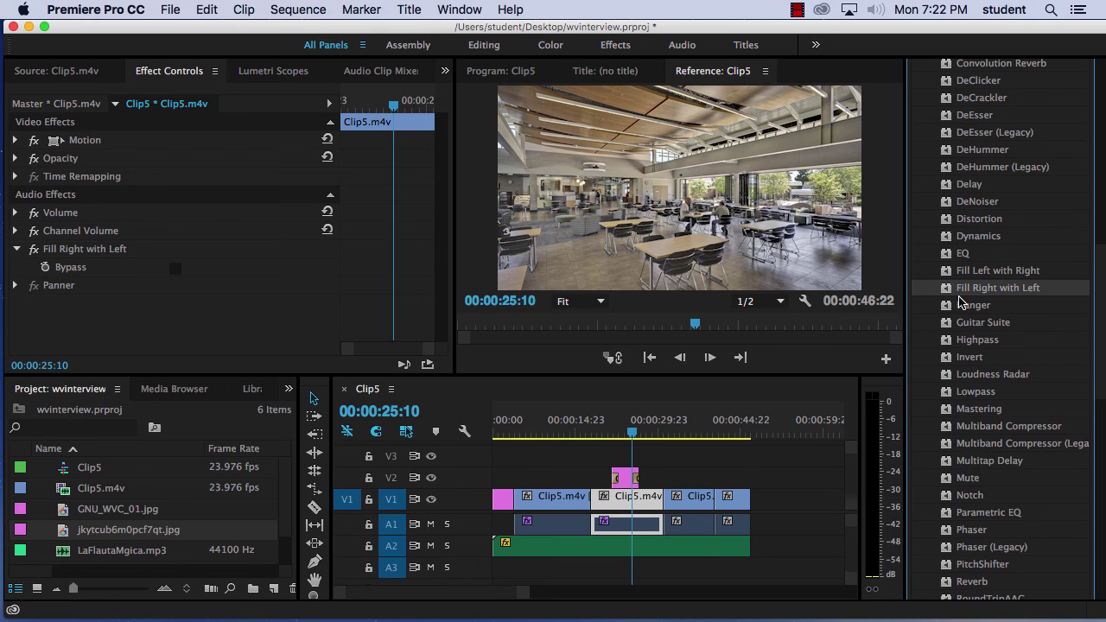
{"action": "left_click_drag", "start_coordinate": [958, 288], "coordinate": [692, 524]}
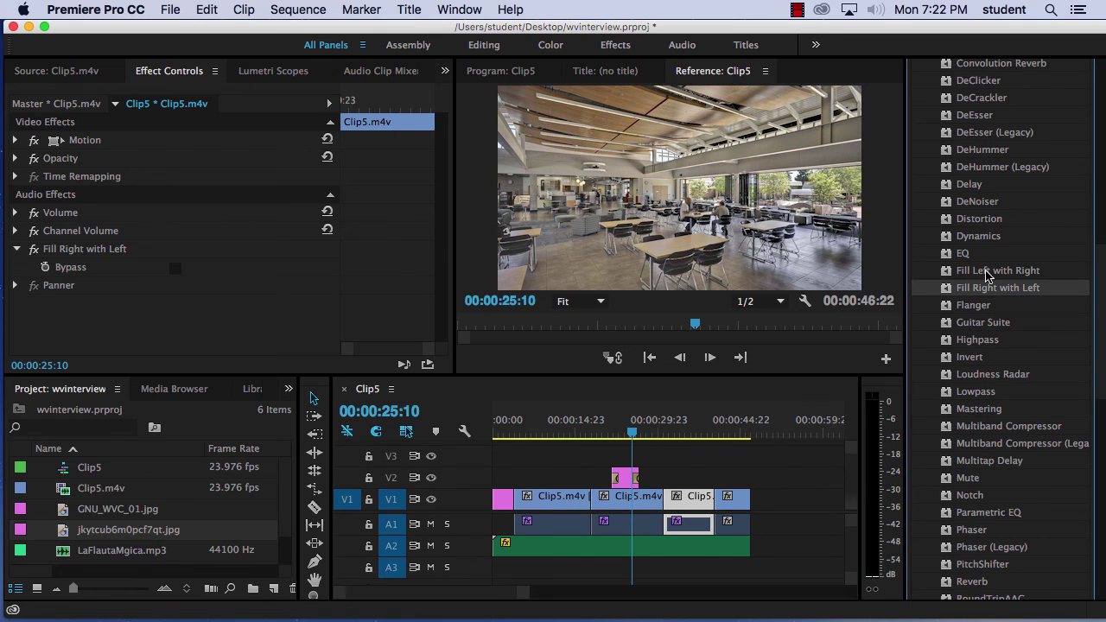
{"action": "left_click_drag", "start_coordinate": [954, 294], "coordinate": [736, 525]}
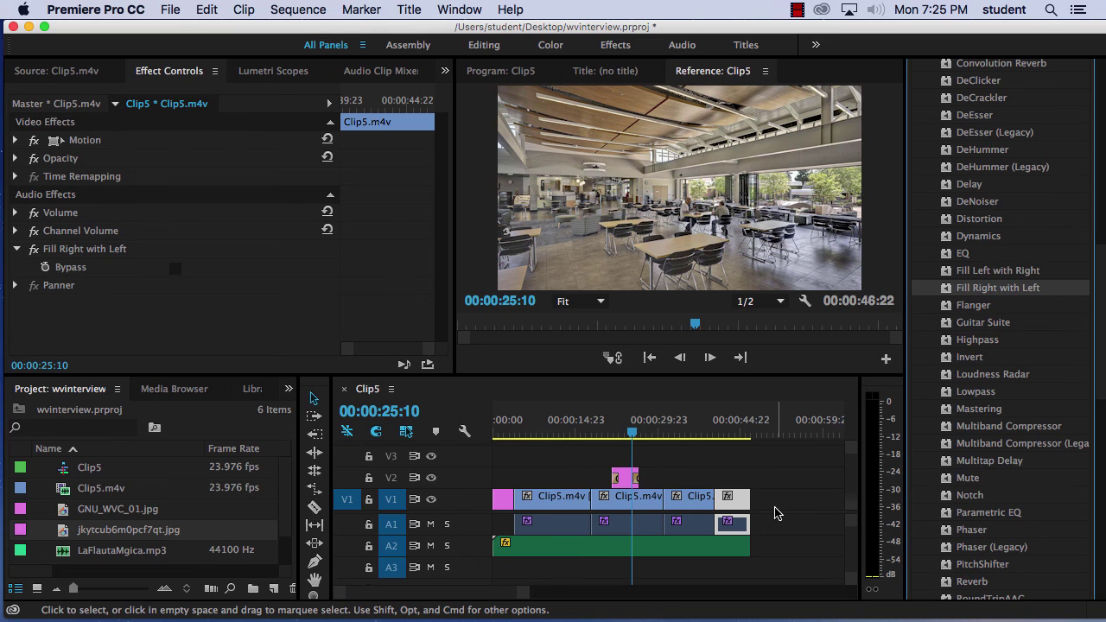
Save the wvinterview project and make the Clip5 sequence timeline active.
{"action": "left_click", "coordinate": [170, 9]}
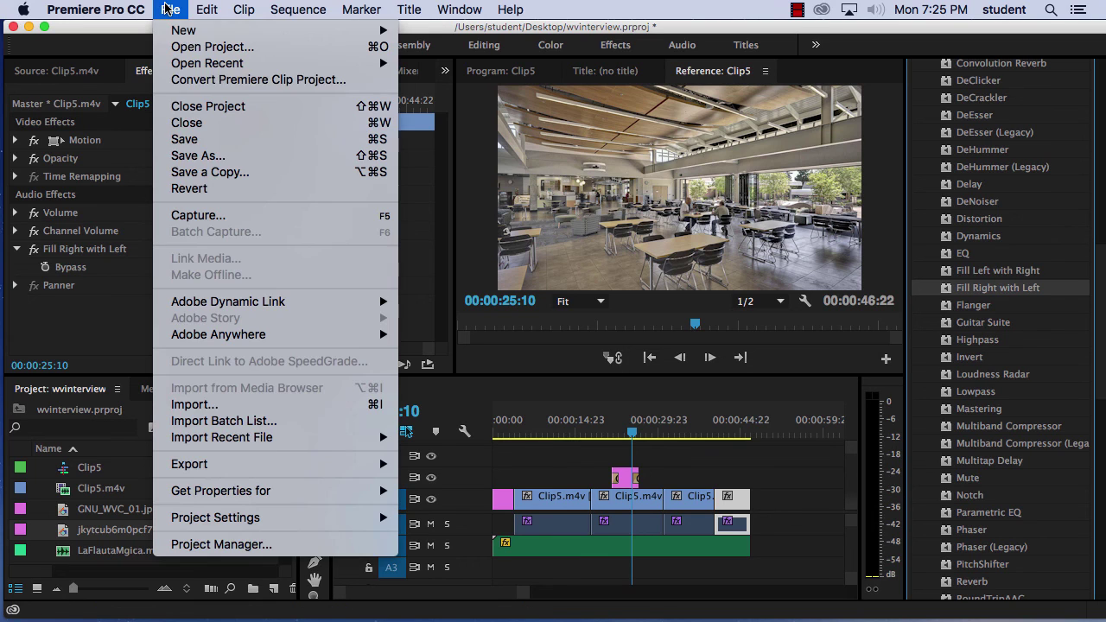
{"action": "left_click", "coordinate": [204, 138]}
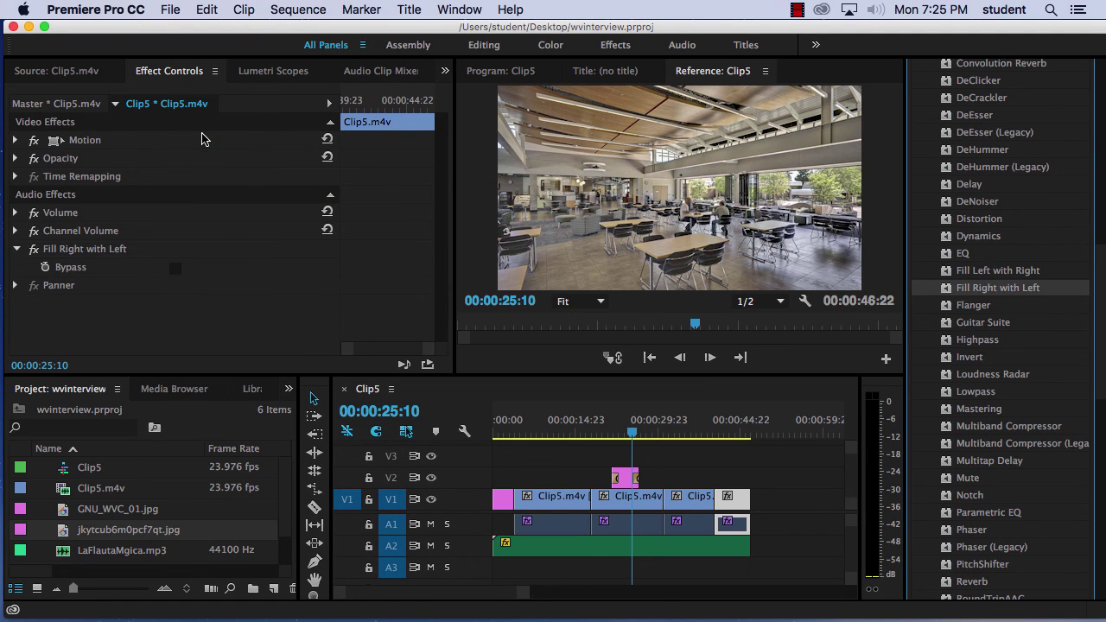
{"action": "left_click", "coordinate": [462, 399]}
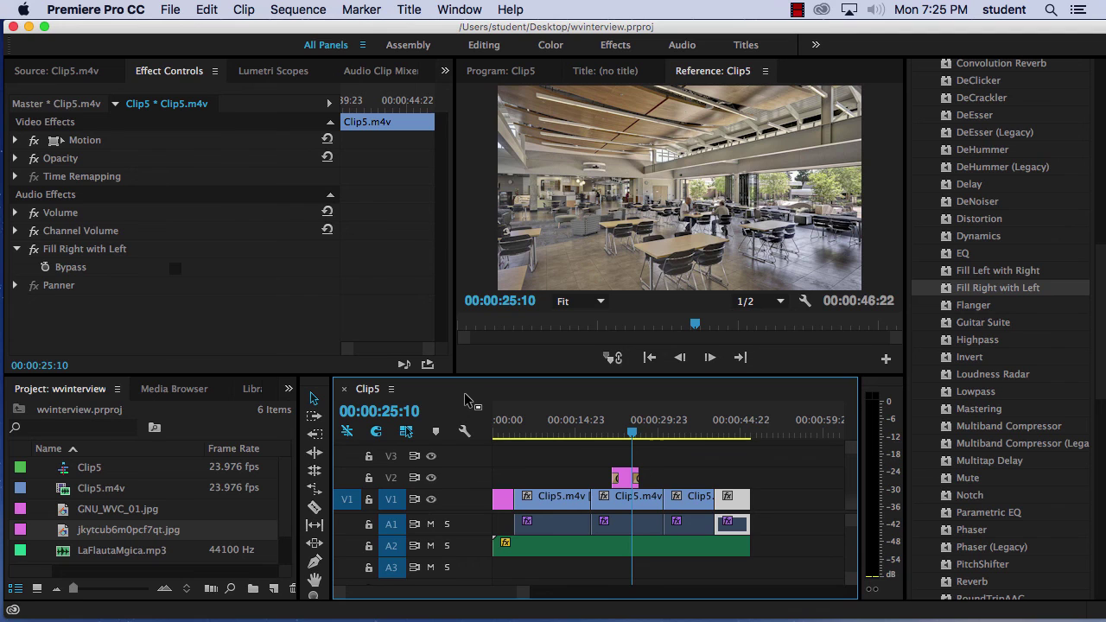
Start a media export of the Clip5 sequence in H.264 format with the YouTube 1080p HD preset.
{"action": "left_click", "coordinate": [171, 10]}
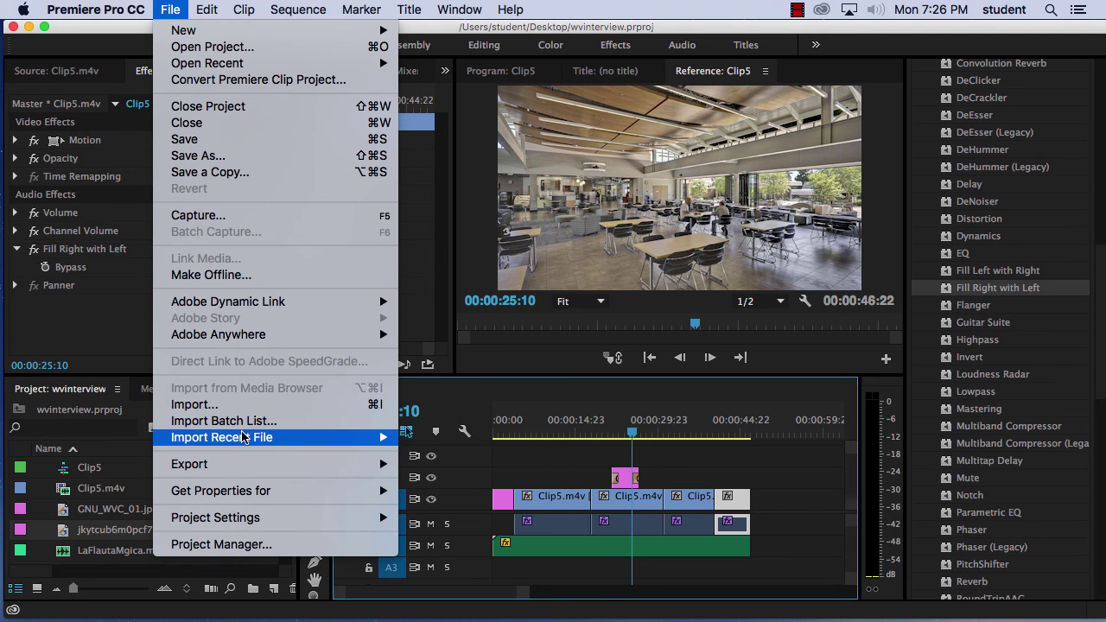
{"action": "mouse_move", "coordinate": [234, 465]}
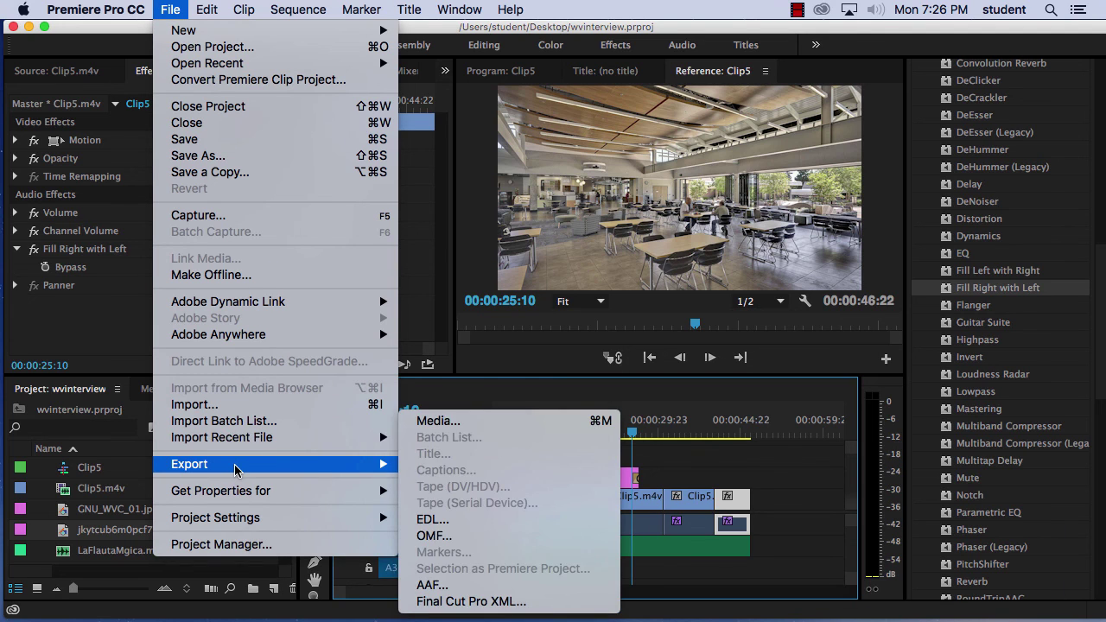
{"action": "left_click", "coordinate": [448, 421]}
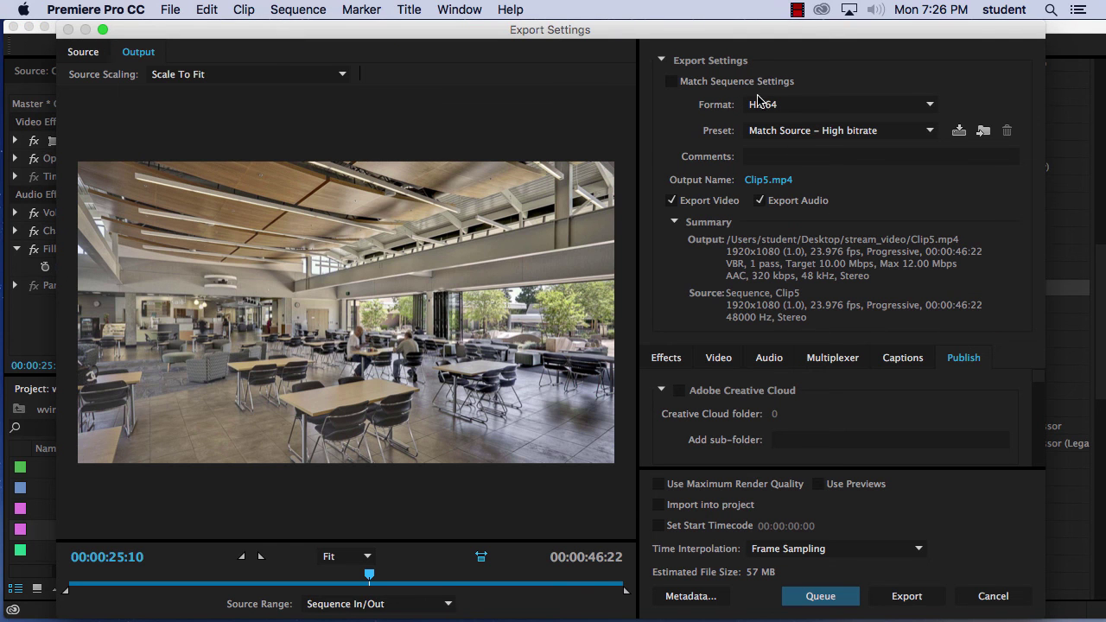
{"action": "left_click", "coordinate": [931, 108]}
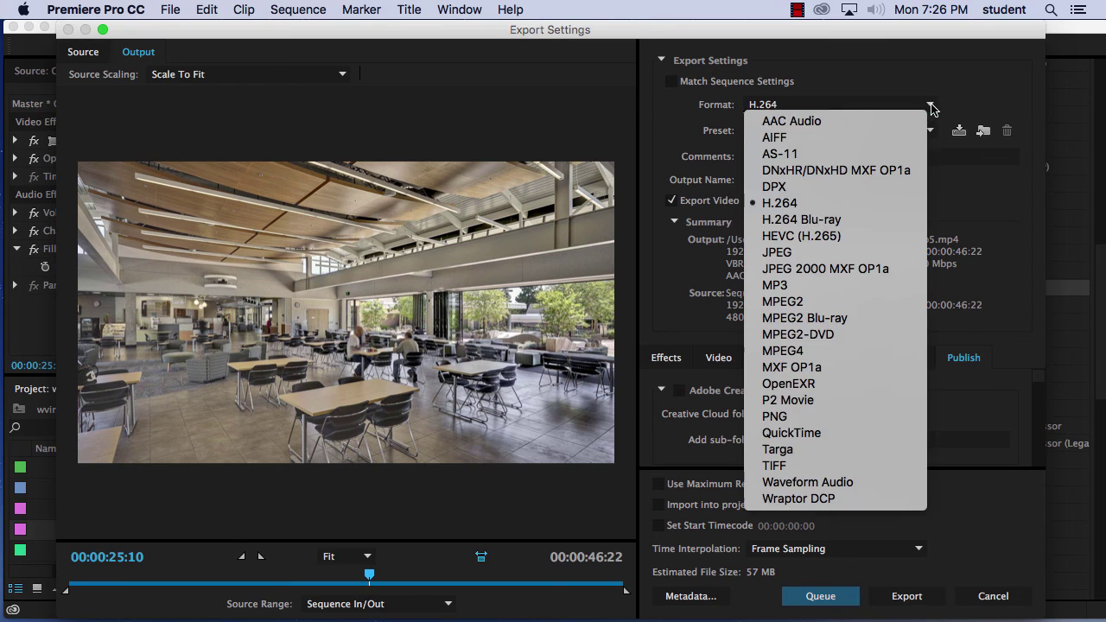
{"action": "left_click", "coordinate": [801, 204]}
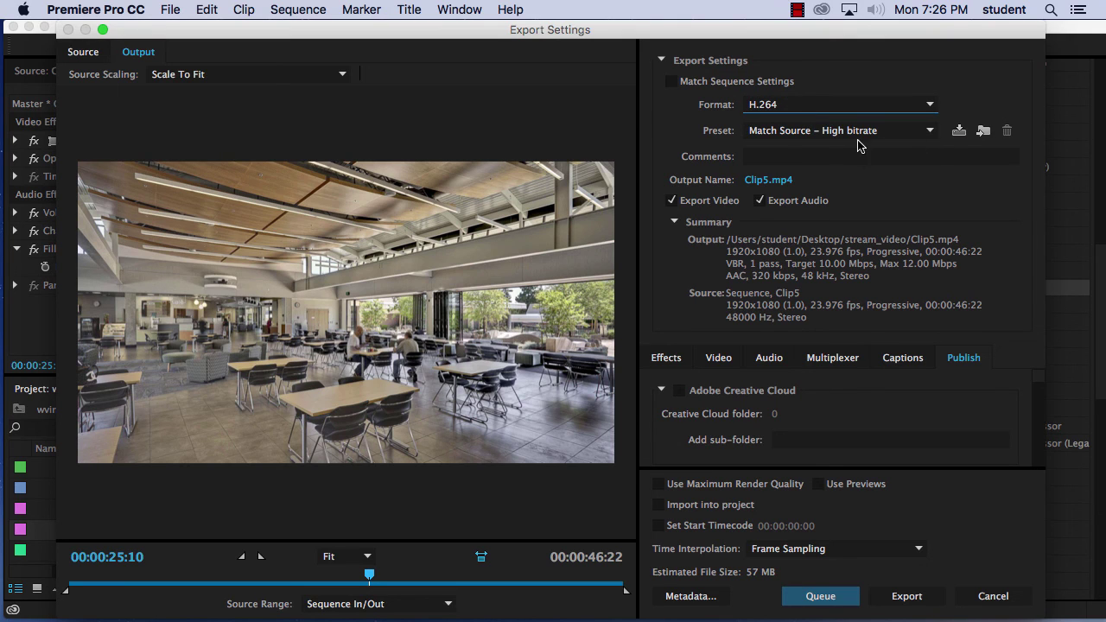
{"action": "left_click", "coordinate": [923, 131]}
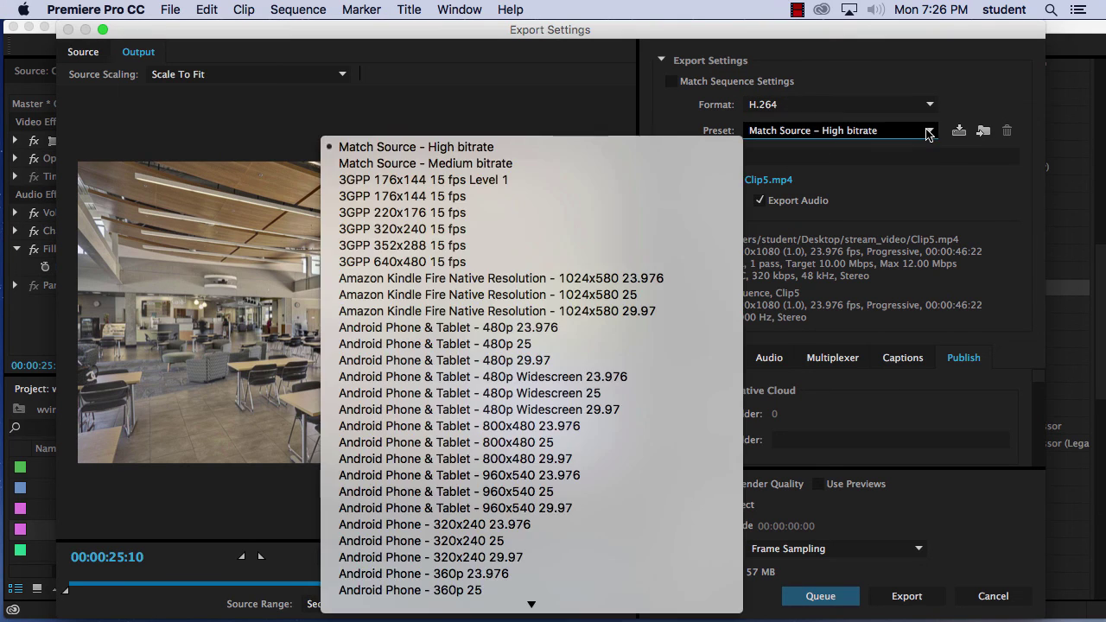
{"action": "scroll", "coordinate": [548, 251], "scroll_direction": "down", "scroll_amount": 10}
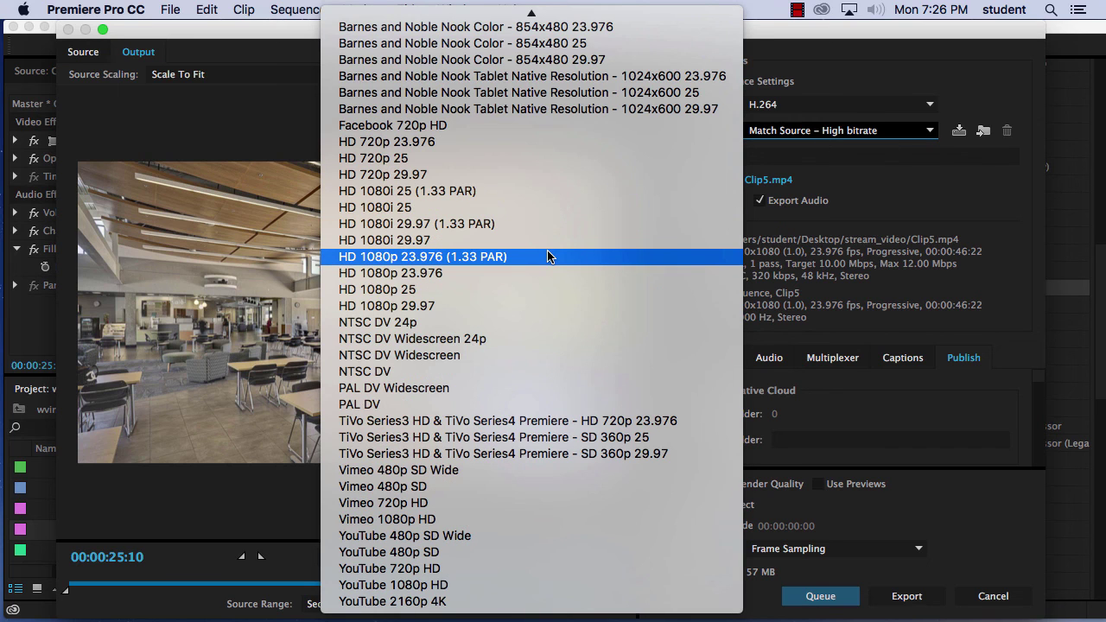
{"action": "left_click", "coordinate": [428, 588]}
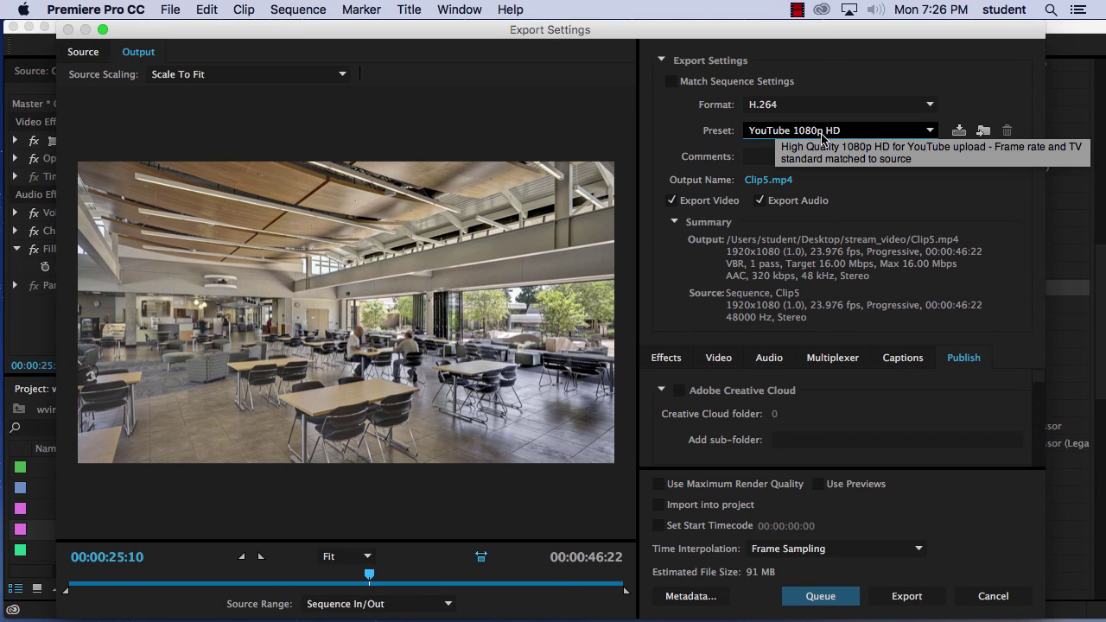
Name the output file wvinterview, save it to the Desktop as an MP4 and export the video.
{"action": "left_click", "coordinate": [768, 182]}
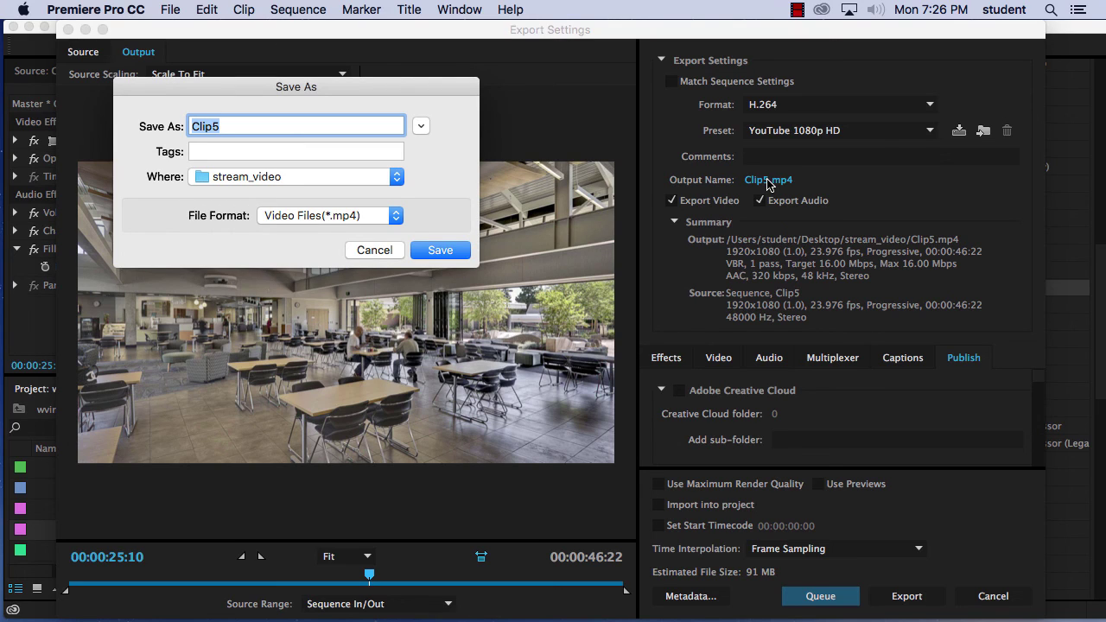
{"action": "type", "text": "wvinterview"}
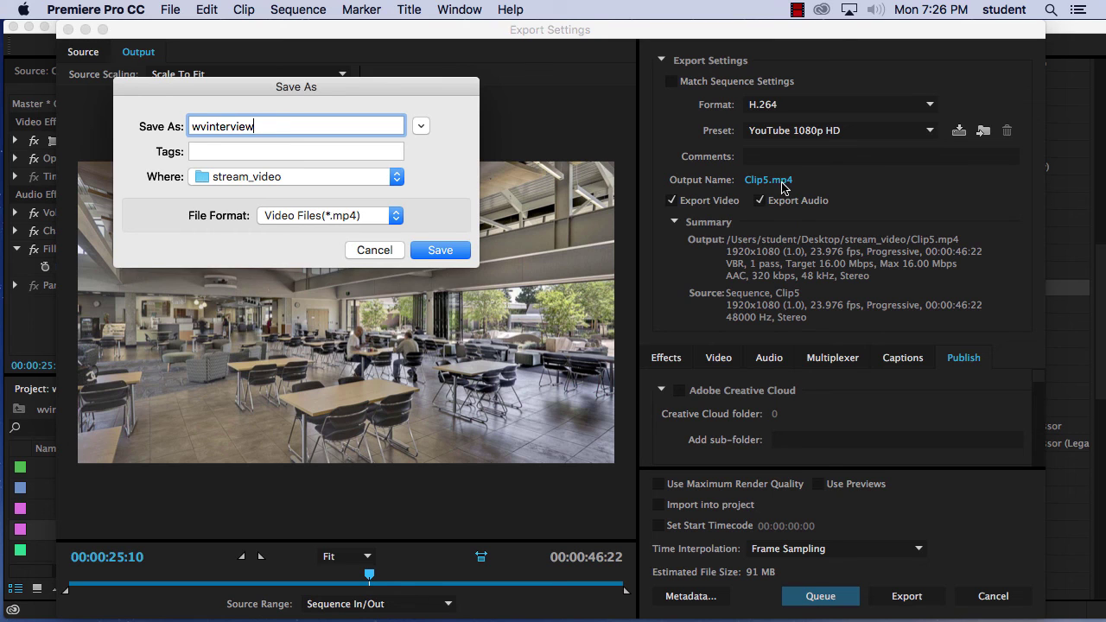
{"action": "left_click", "coordinate": [420, 127]}
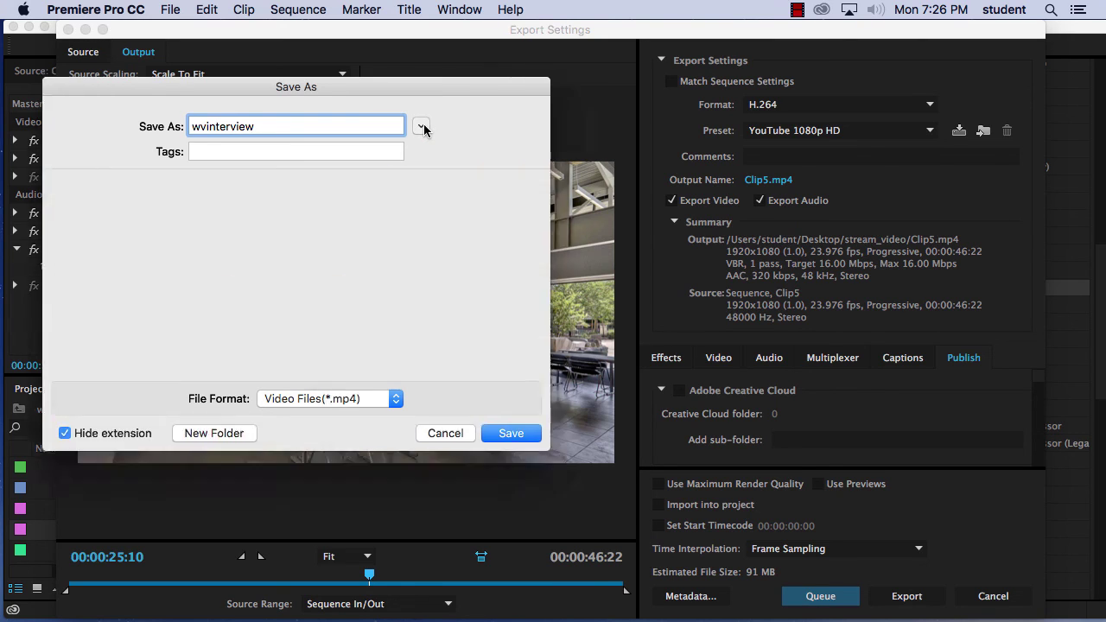
{"action": "left_click", "coordinate": [48, 292]}
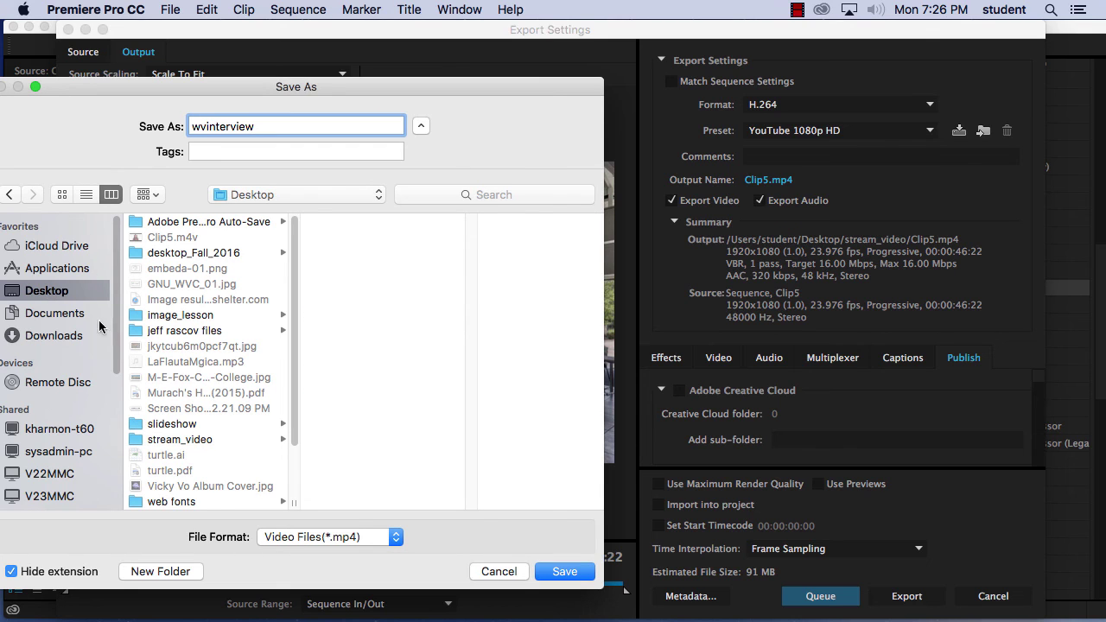
{"action": "left_click", "coordinate": [565, 572]}
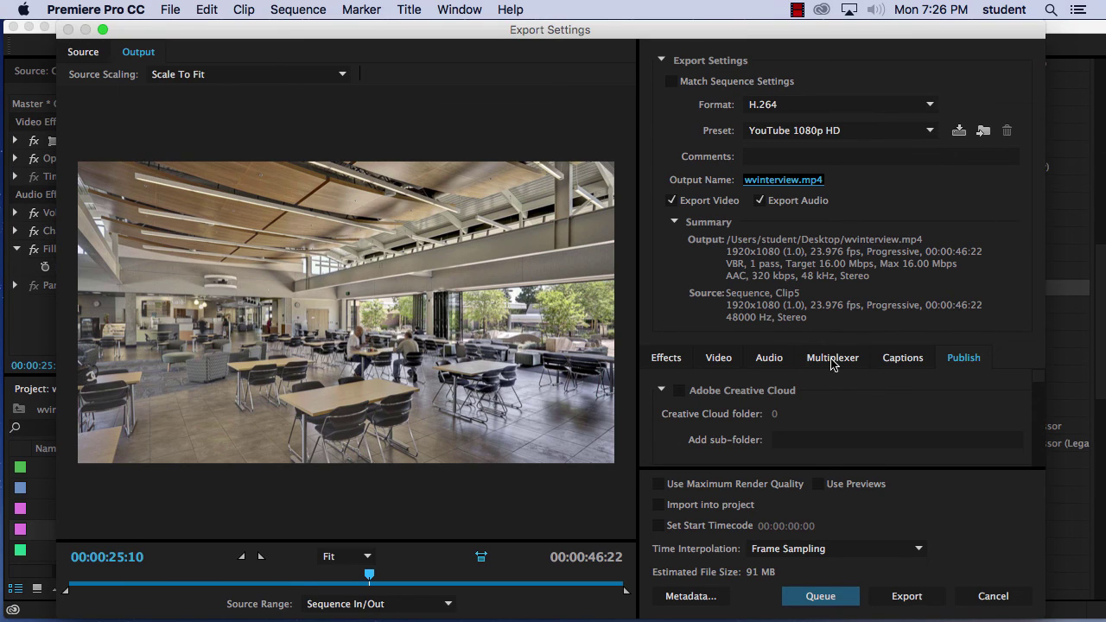
{"action": "left_click", "coordinate": [916, 601]}
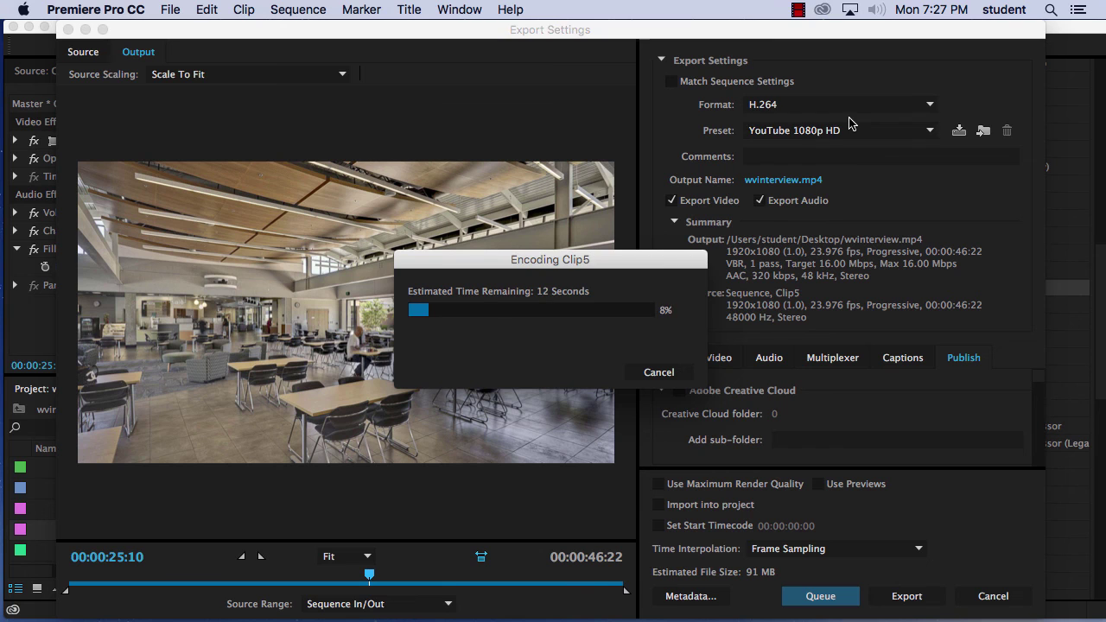
{"action": "left_click", "coordinate": [800, 16]}
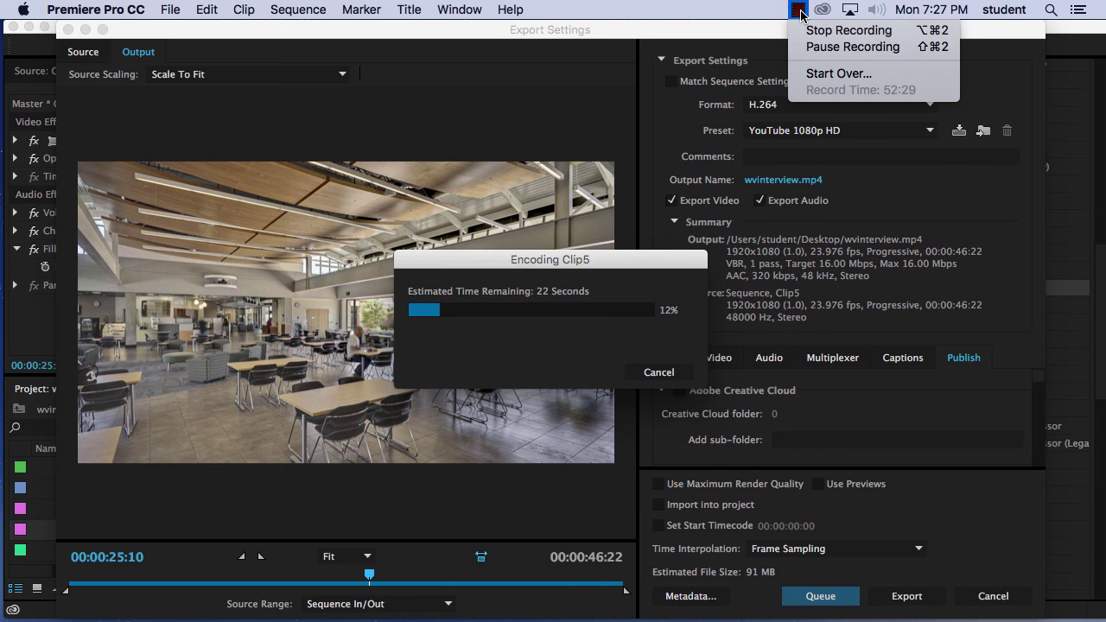
{"action": "left_click", "coordinate": [864, 50]}
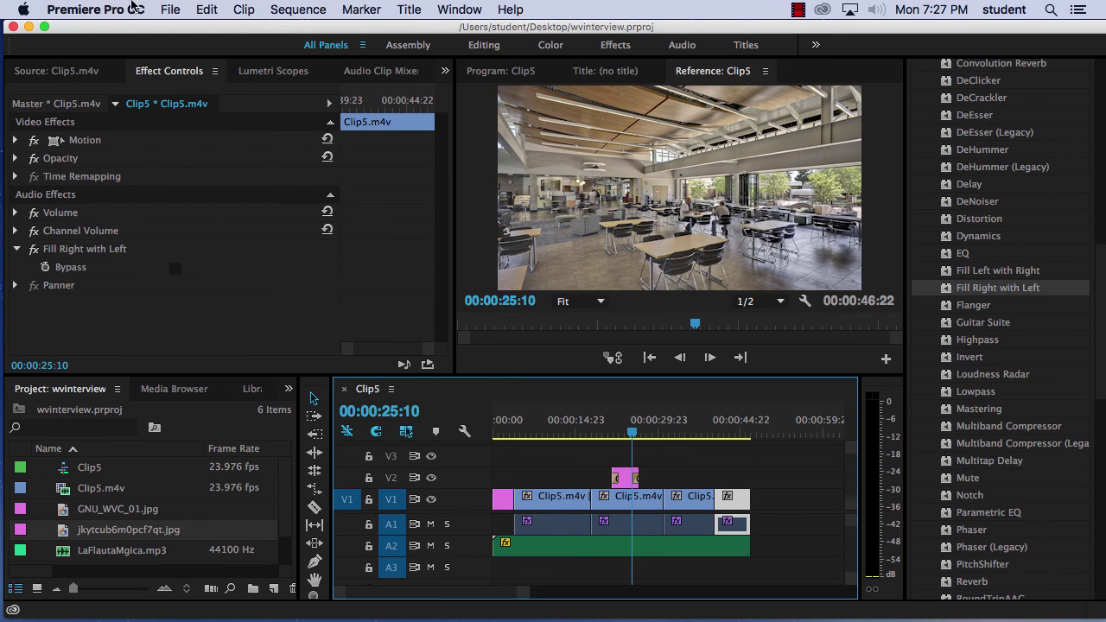
Hide Premiere Pro and move the exported wvinterview.mp4 to an empty area of the desktop below the WEEK 2 folder.
{"action": "left_click", "coordinate": [134, 7]}
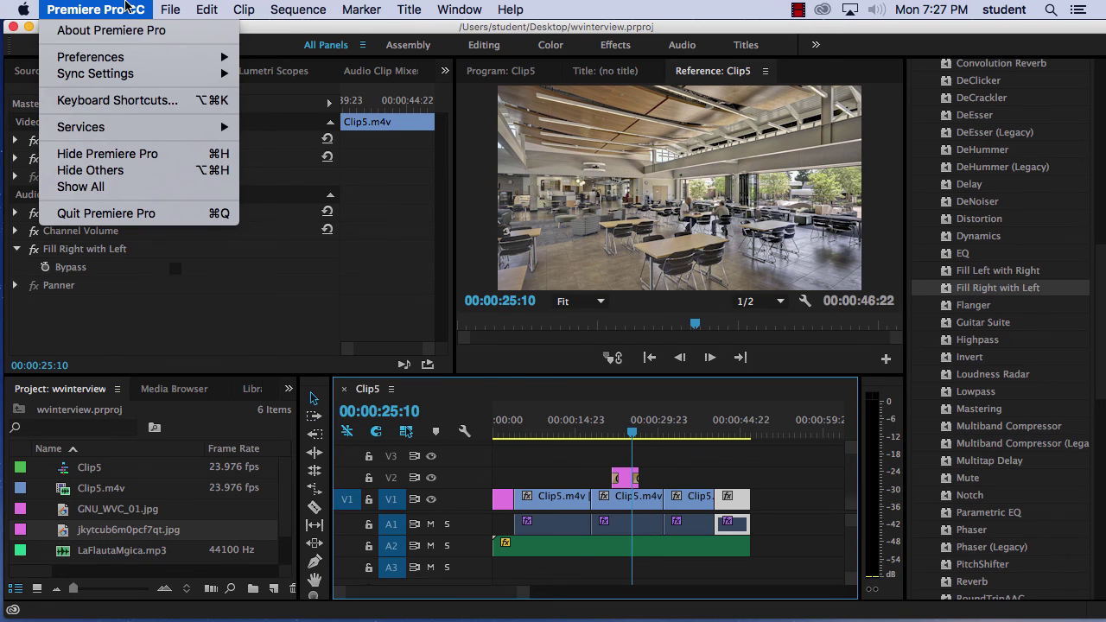
{"action": "left_click", "coordinate": [112, 153]}
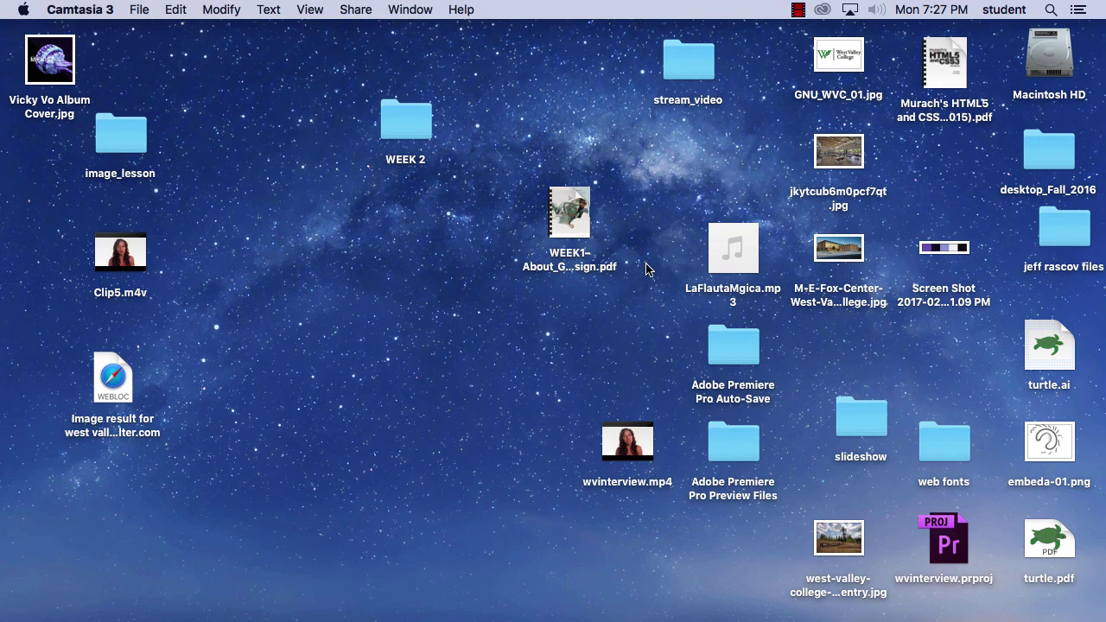
{"action": "left_click", "coordinate": [639, 428]}
{"action": "left_click_drag", "start_coordinate": [638, 428], "coordinate": [419, 266]}
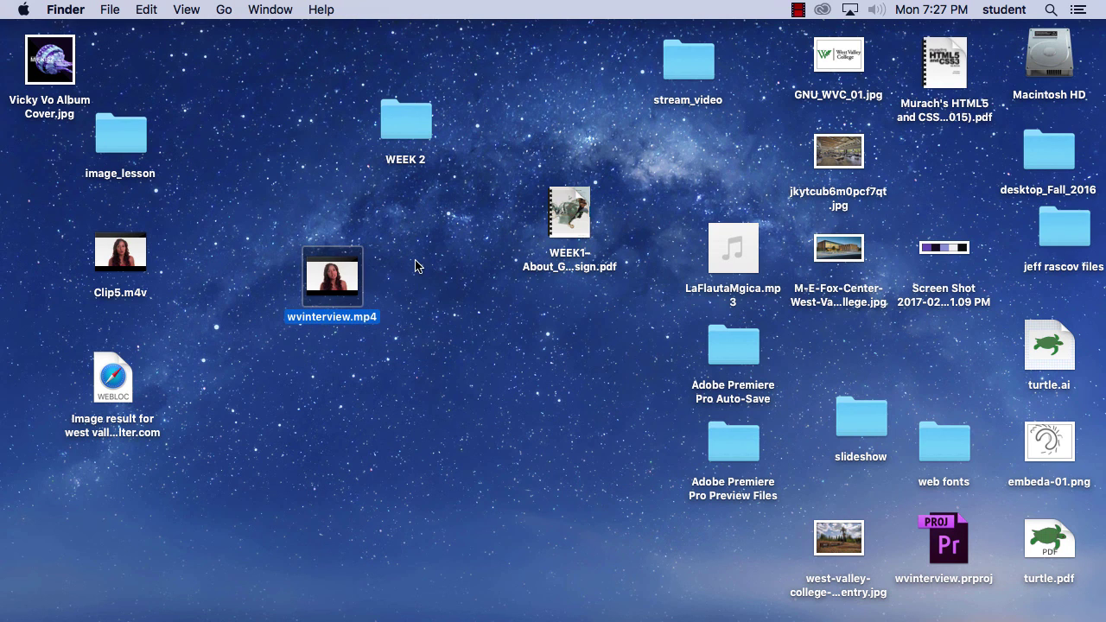
Open wvinterview.mp4 in QuickTime Player, play the exported video to review it, and close the player window.
{"action": "right_click", "coordinate": [354, 278]}
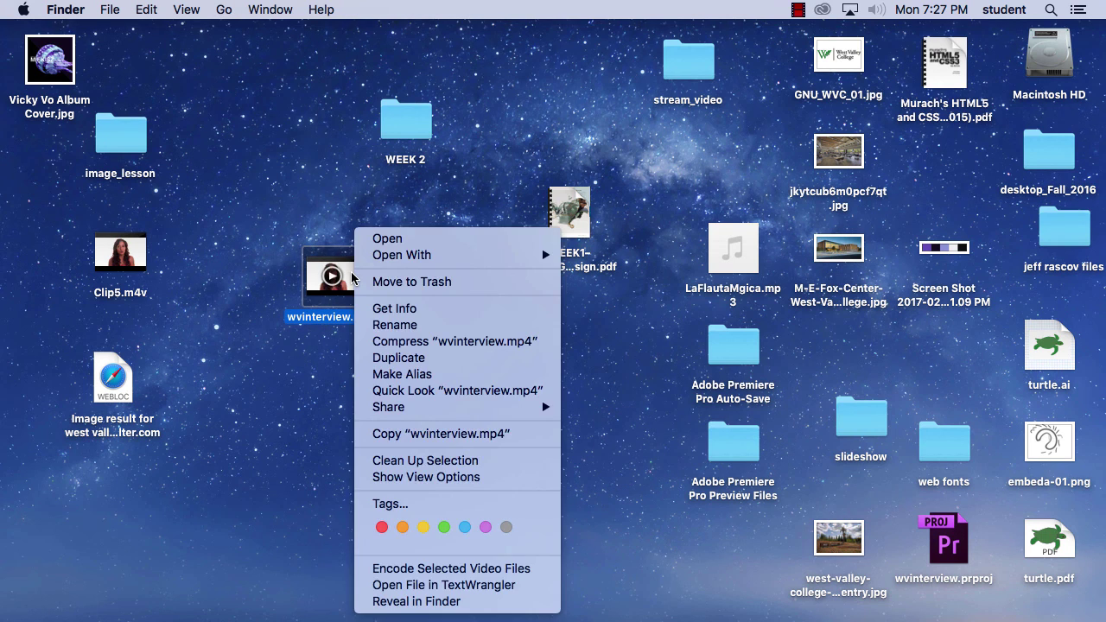
{"action": "mouse_move", "coordinate": [408, 257]}
{"action": "left_click", "coordinate": [616, 256]}
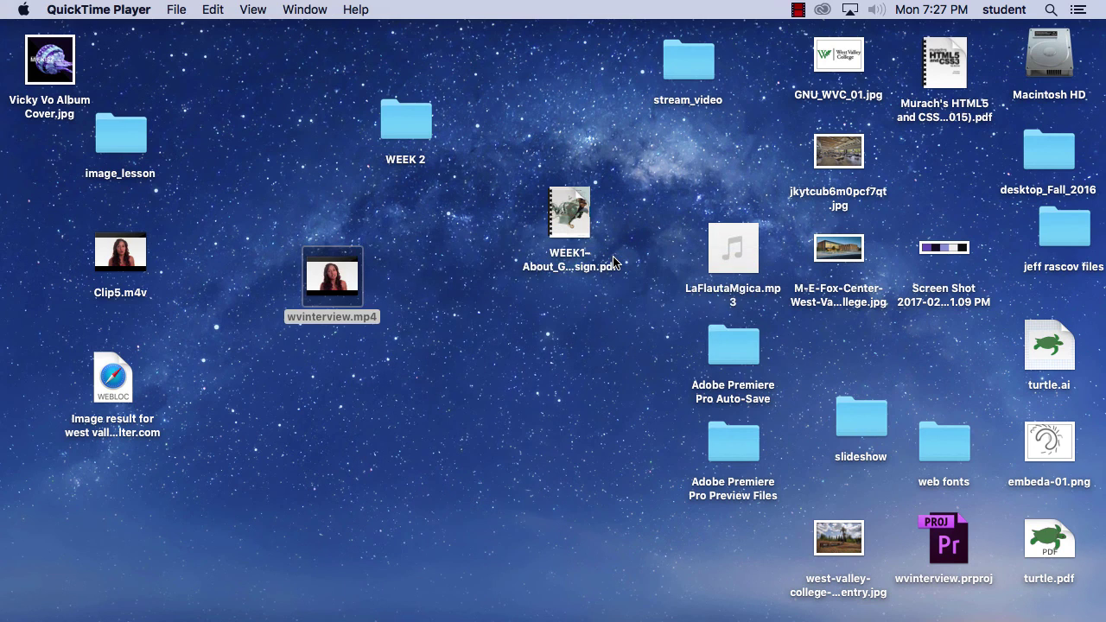
{"action": "left_click", "coordinate": [574, 495]}
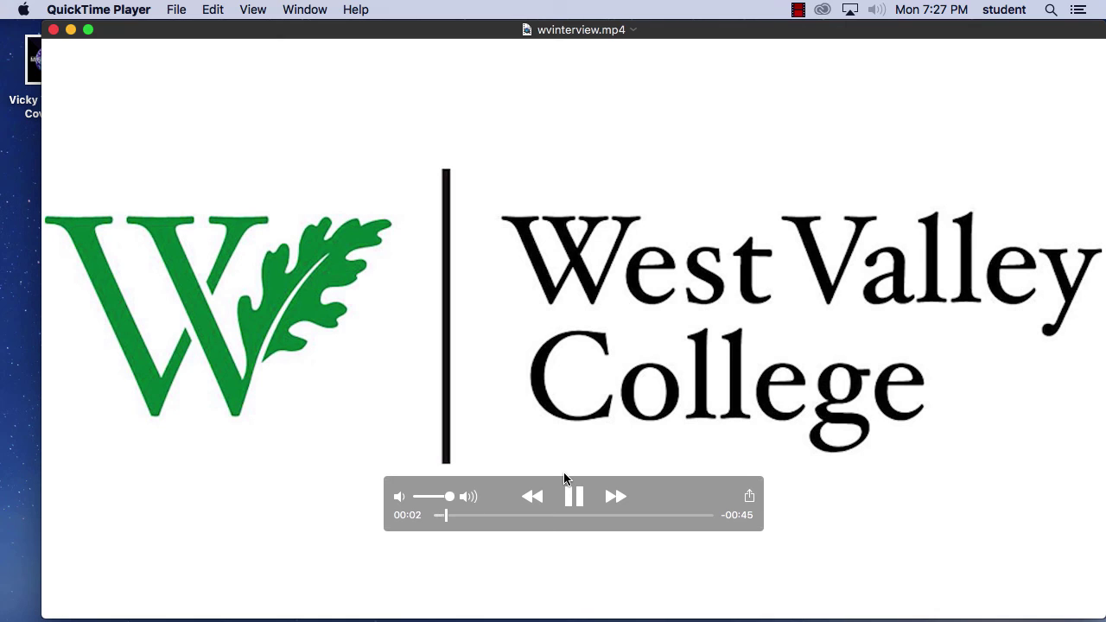
{"action": "key", "text": "XF86AudioRaiseVolume"}
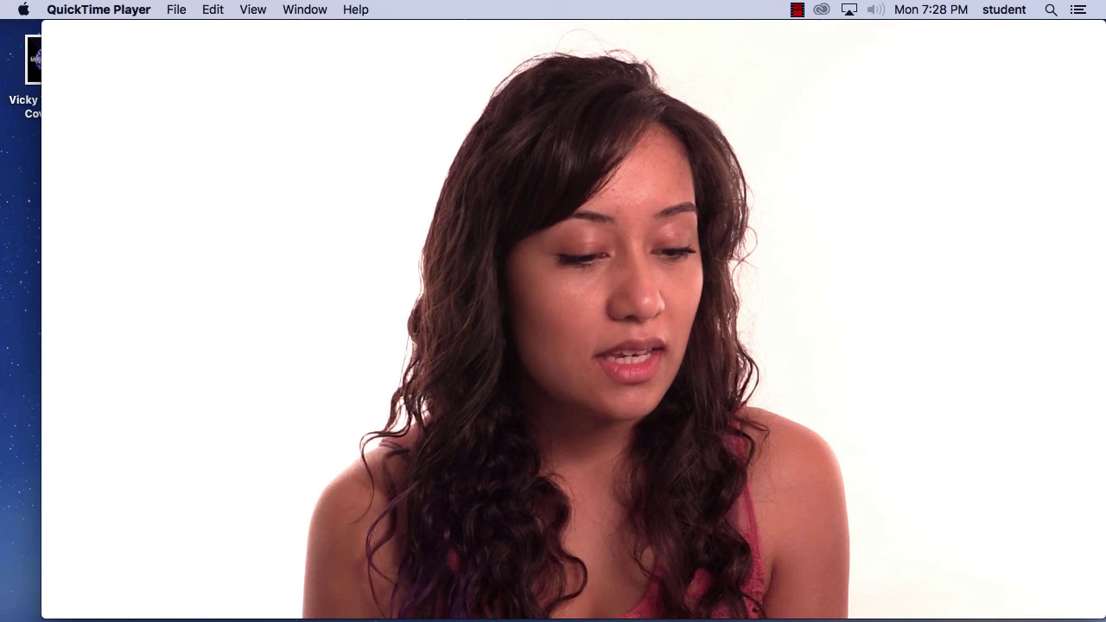
{"action": "left_click", "coordinate": [56, 32]}
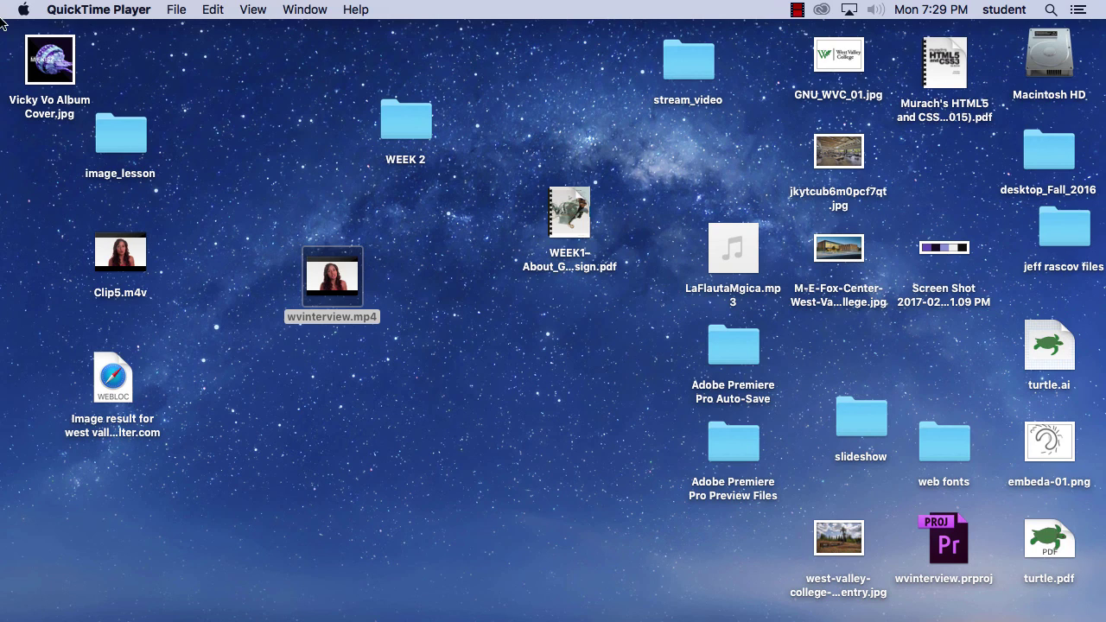
{"action": "mouse_move", "coordinate": [38, 615]}
{"action": "left_click", "coordinate": [469, 591]}
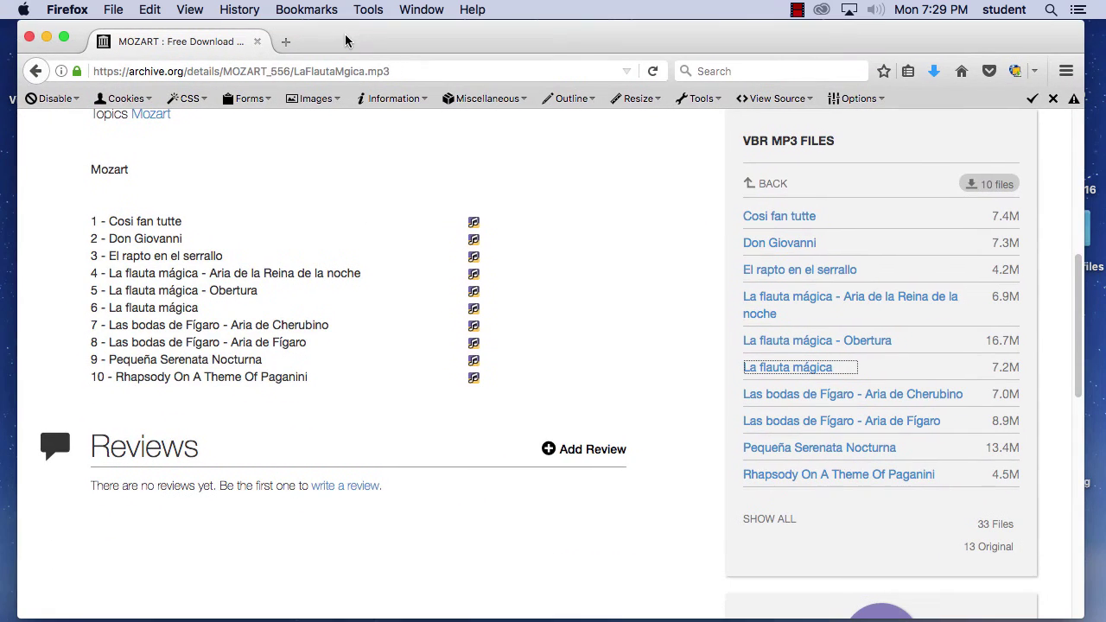
{"action": "left_click", "coordinate": [421, 7]}
{"action": "left_click", "coordinate": [421, 5]}
{"action": "mouse_move", "coordinate": [496, 615]}
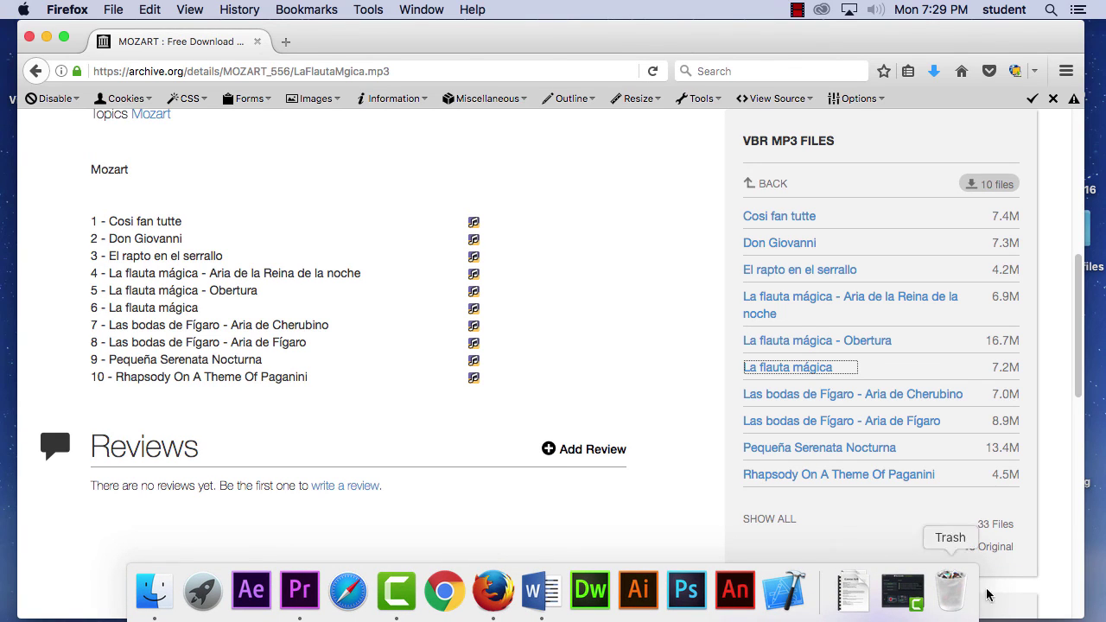
{"action": "left_click", "coordinate": [902, 591]}
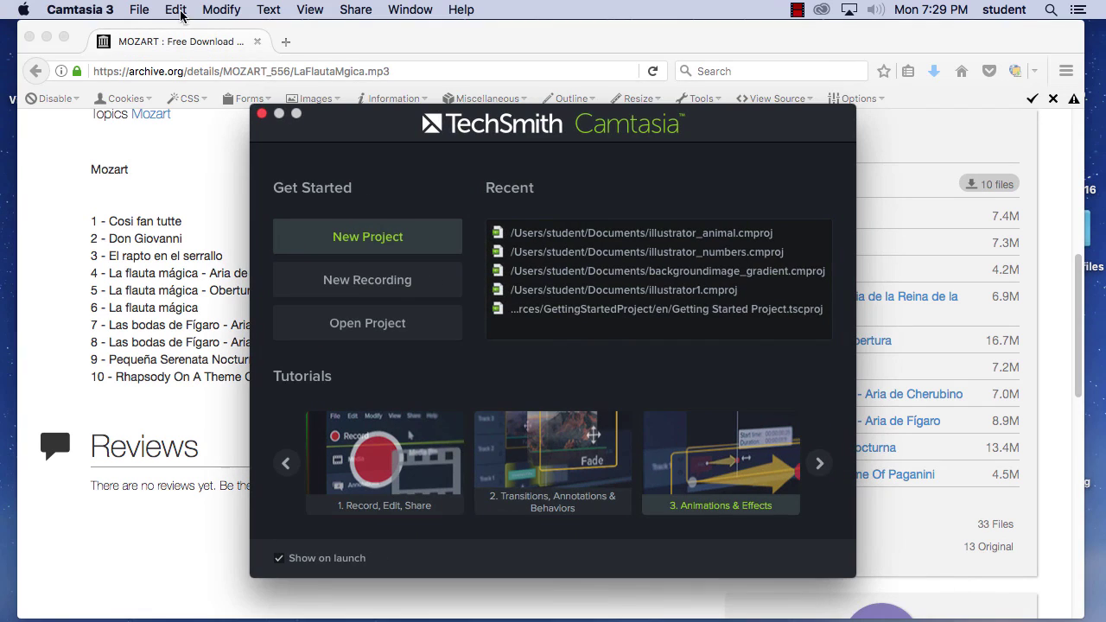
{"action": "left_click", "coordinate": [141, 10]}
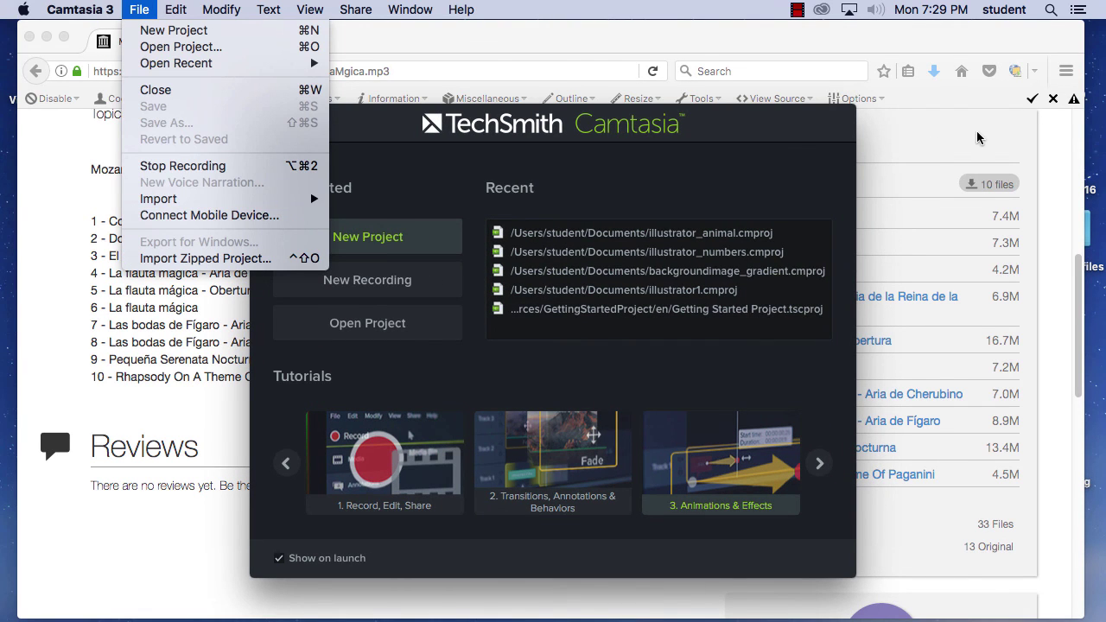
{"action": "left_click", "coordinate": [797, 9]}
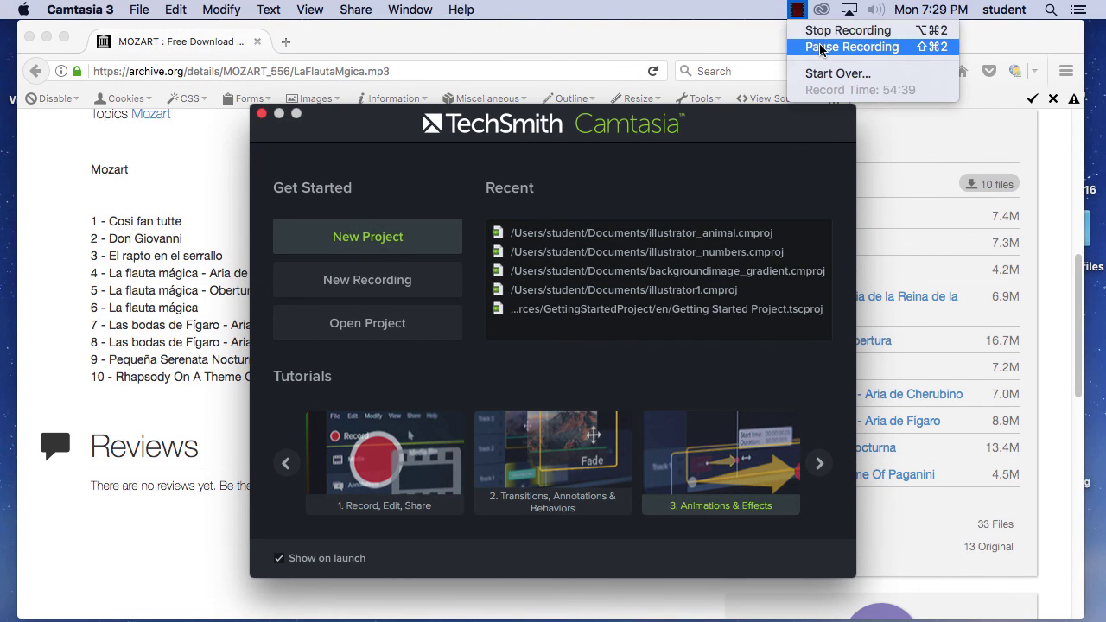